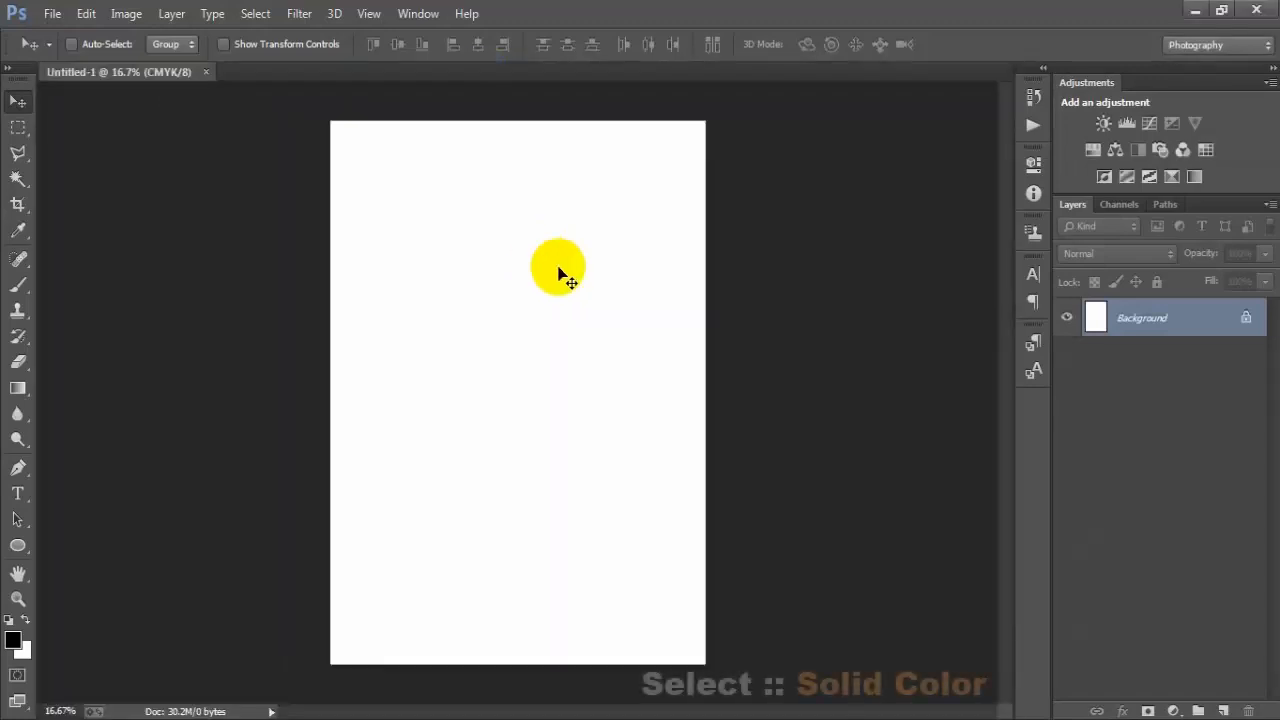
- Add a solid color fill layer in dark grey 575757 above the Background layer
{"action": "left_click", "coordinate": [1173, 711]}
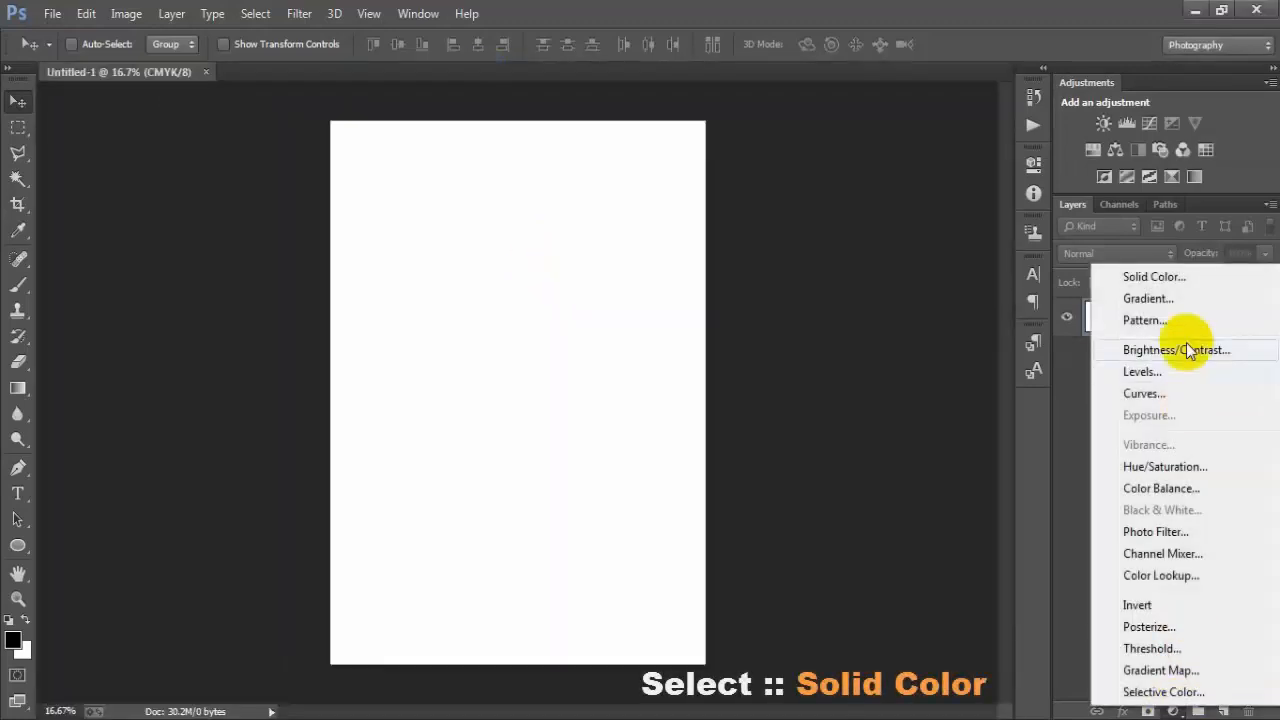
{"action": "left_click", "coordinate": [1135, 277]}
{"action": "left_click_drag", "start_coordinate": [843, 320], "coordinate": [673, 296]}
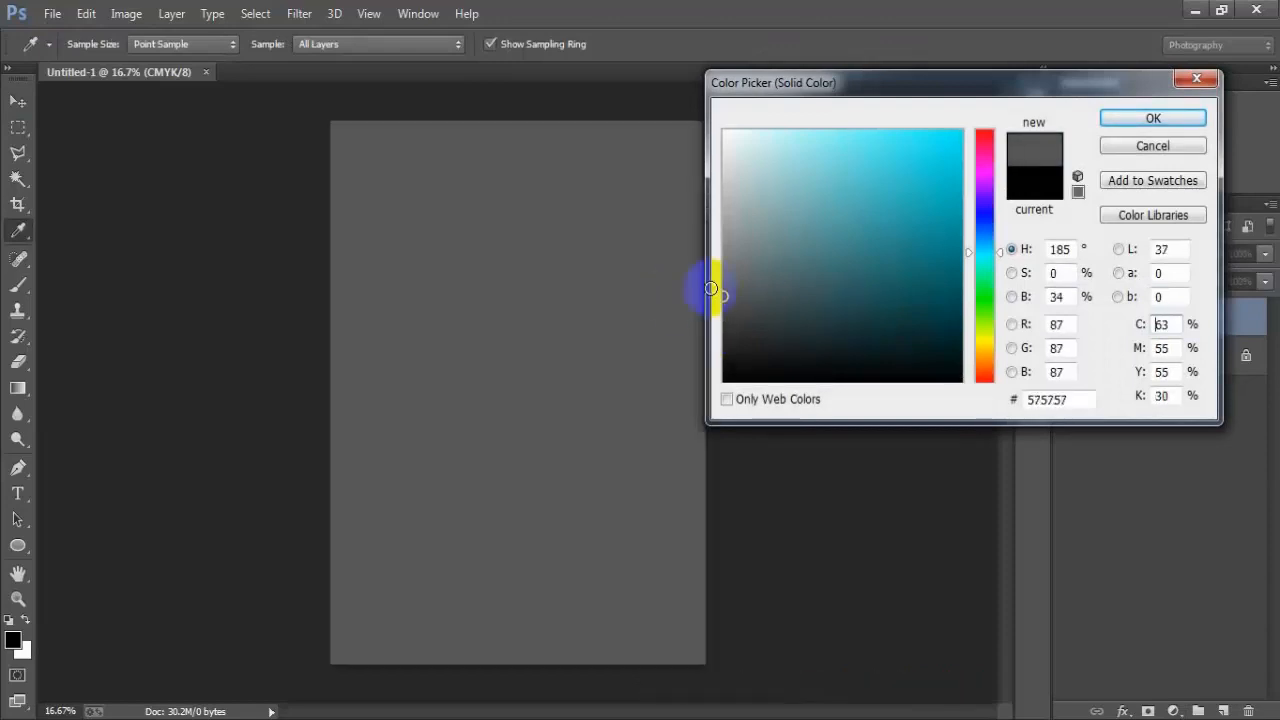
{"action": "left_click", "coordinate": [1140, 119]}
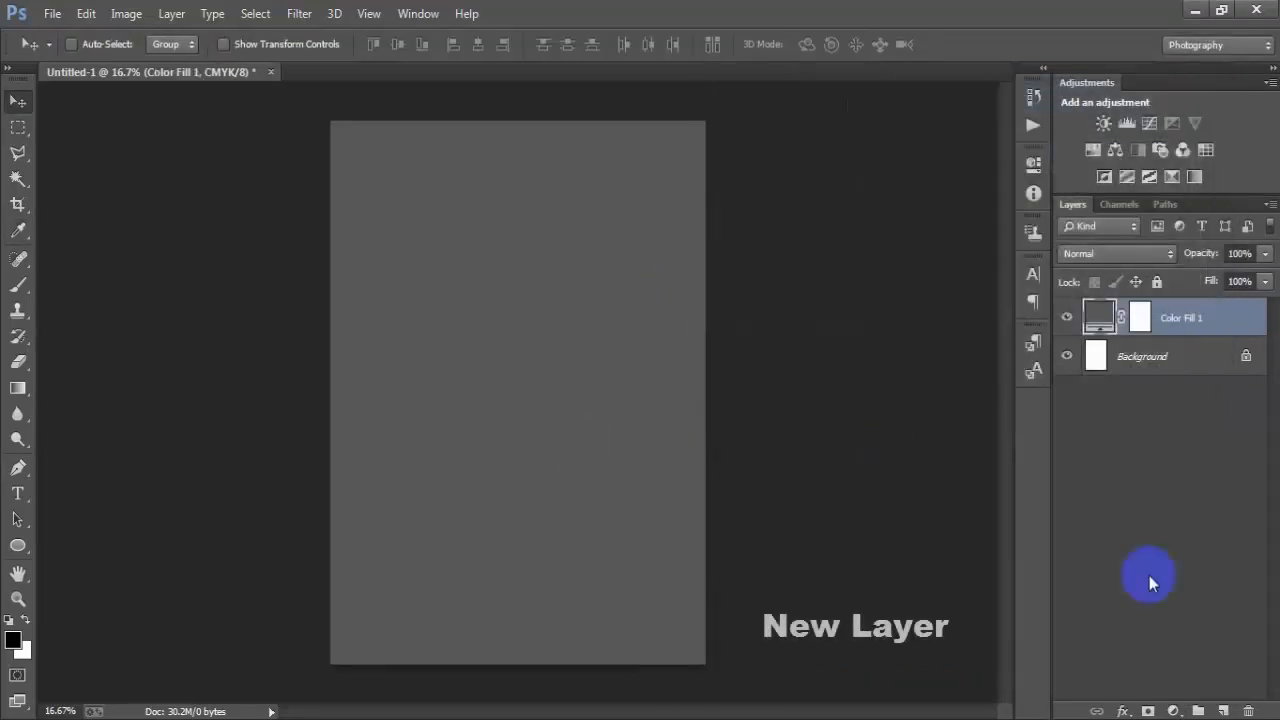
- Create a text layer reading "iF iT DOESN'T" and position it in the upper part of the canvas
{"action": "left_click", "coordinate": [1223, 710]}
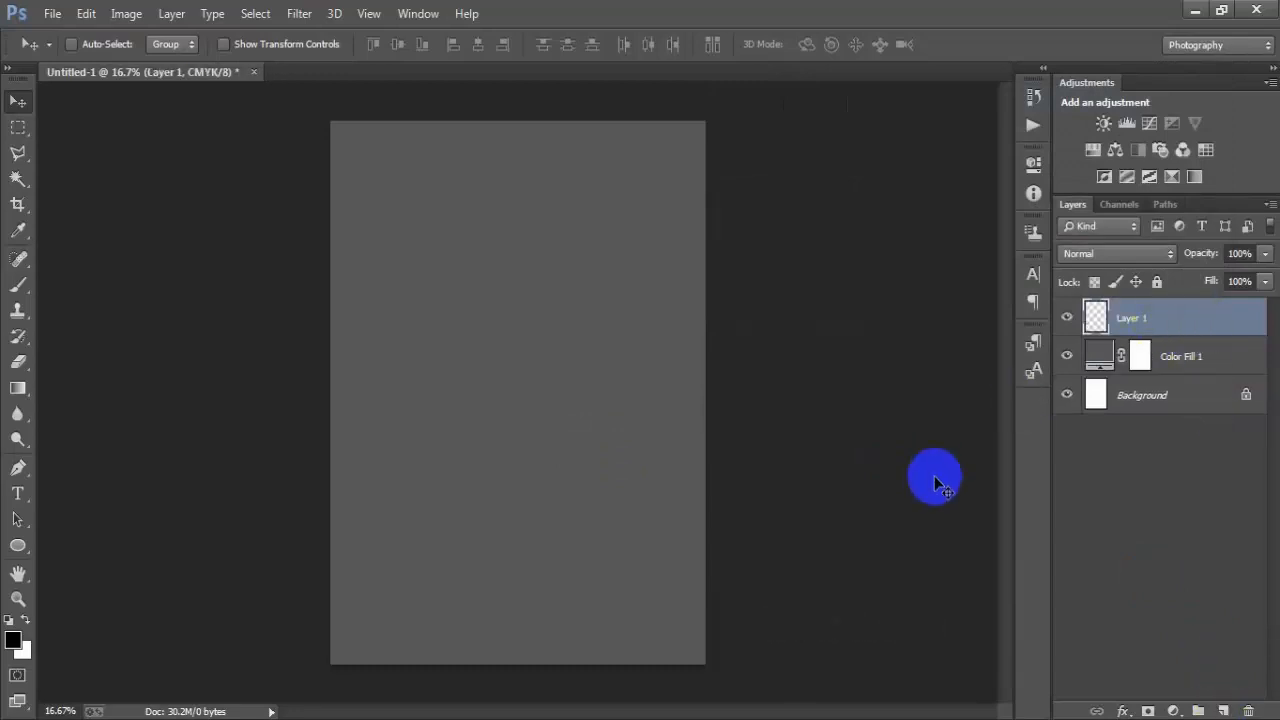
{"action": "left_click", "coordinate": [18, 494]}
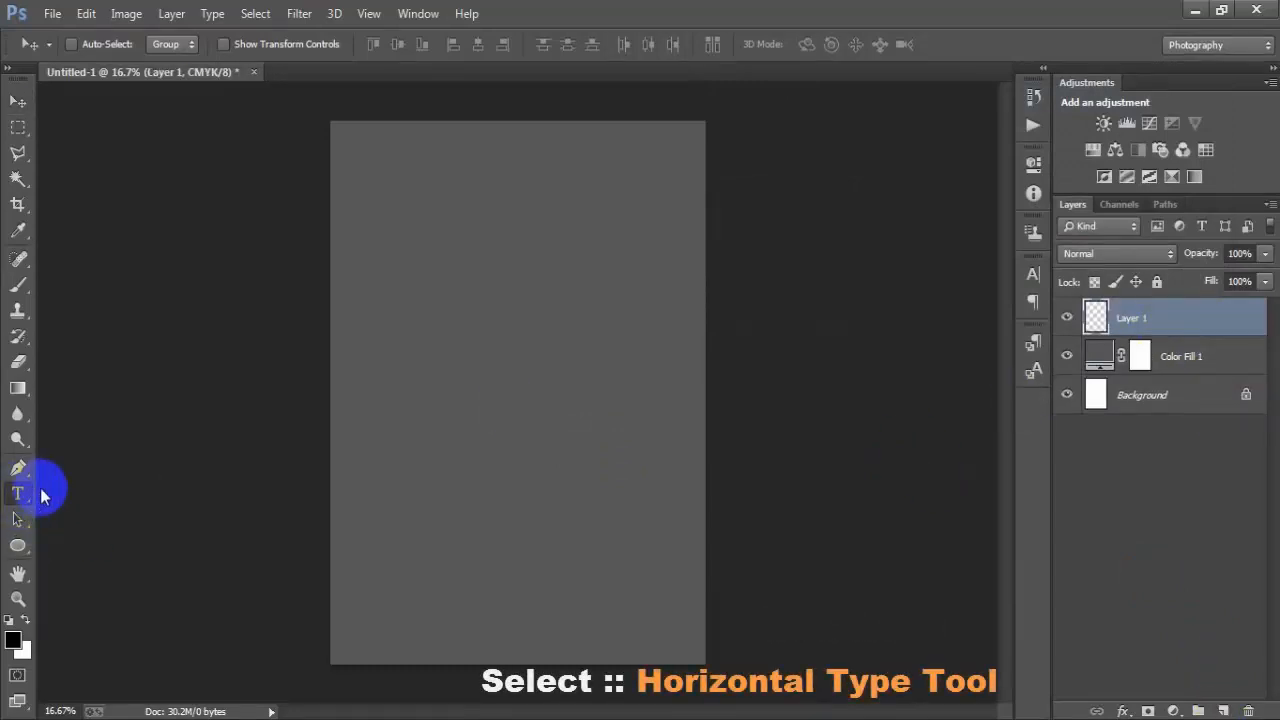
{"action": "left_click", "coordinate": [100, 491]}
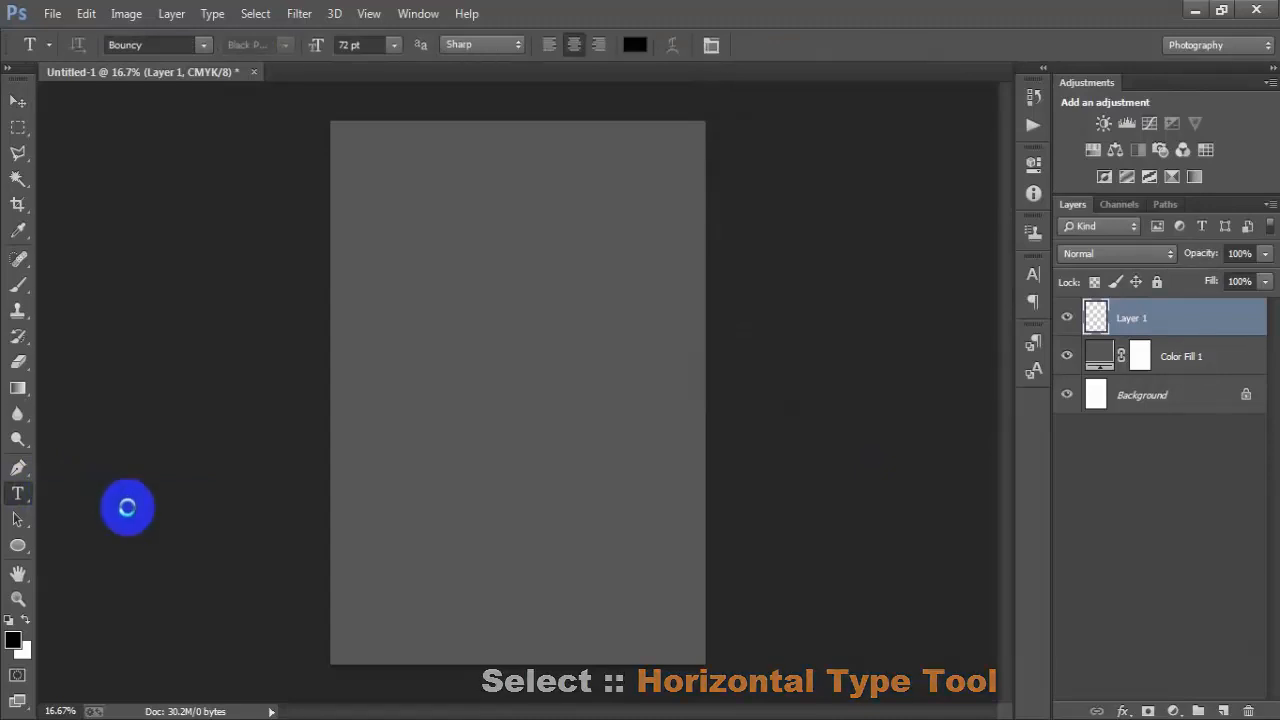
{"action": "left_click", "coordinate": [575, 345]}
{"action": "type", "text": "iF iT DOESN'T"}
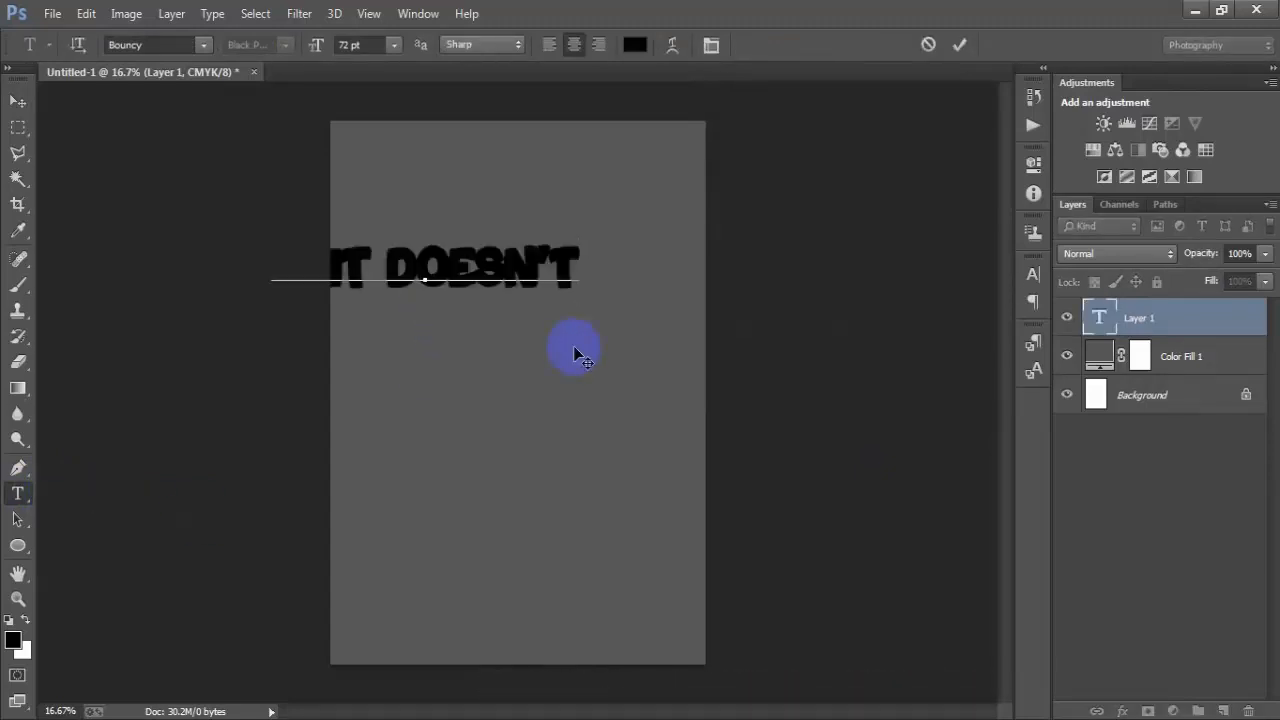
{"action": "left_click", "coordinate": [18, 101]}
{"action": "left_click_drag", "start_coordinate": [440, 272], "coordinate": [524, 249]}
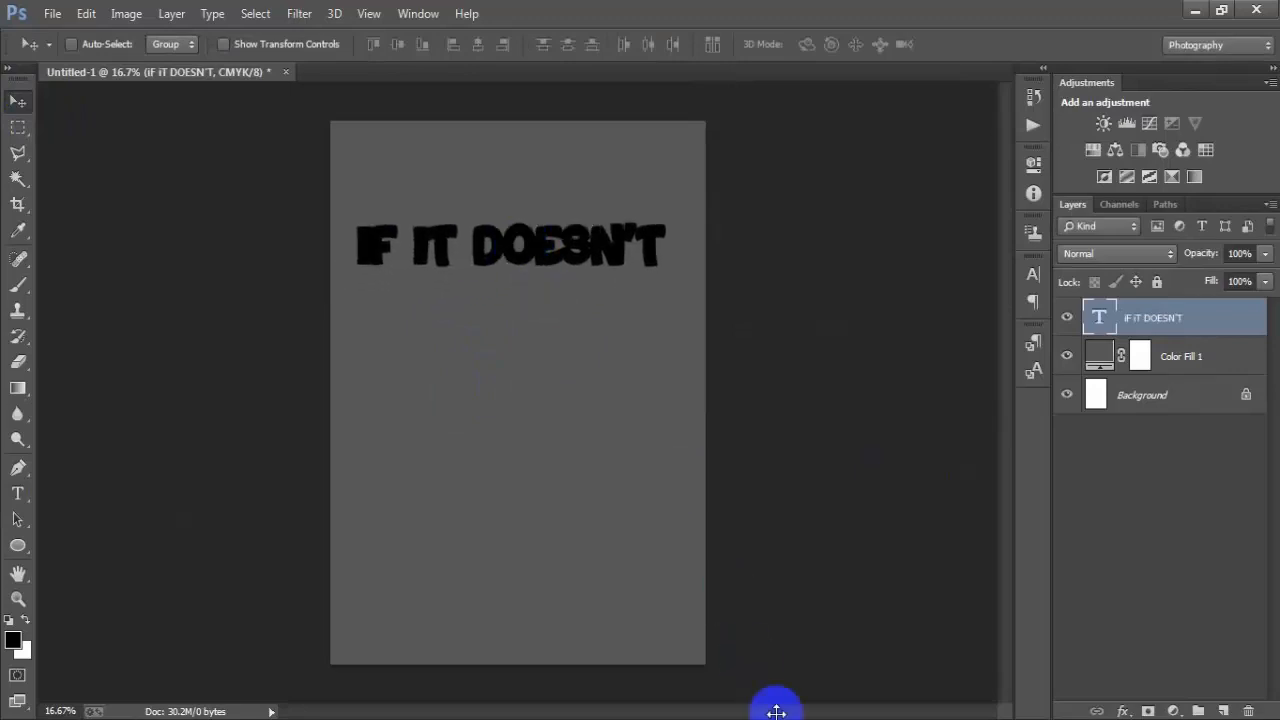
- Change the font of the "iF iT DOESN'T" text to Frick and Frack
{"action": "left_click", "coordinate": [1033, 274]}
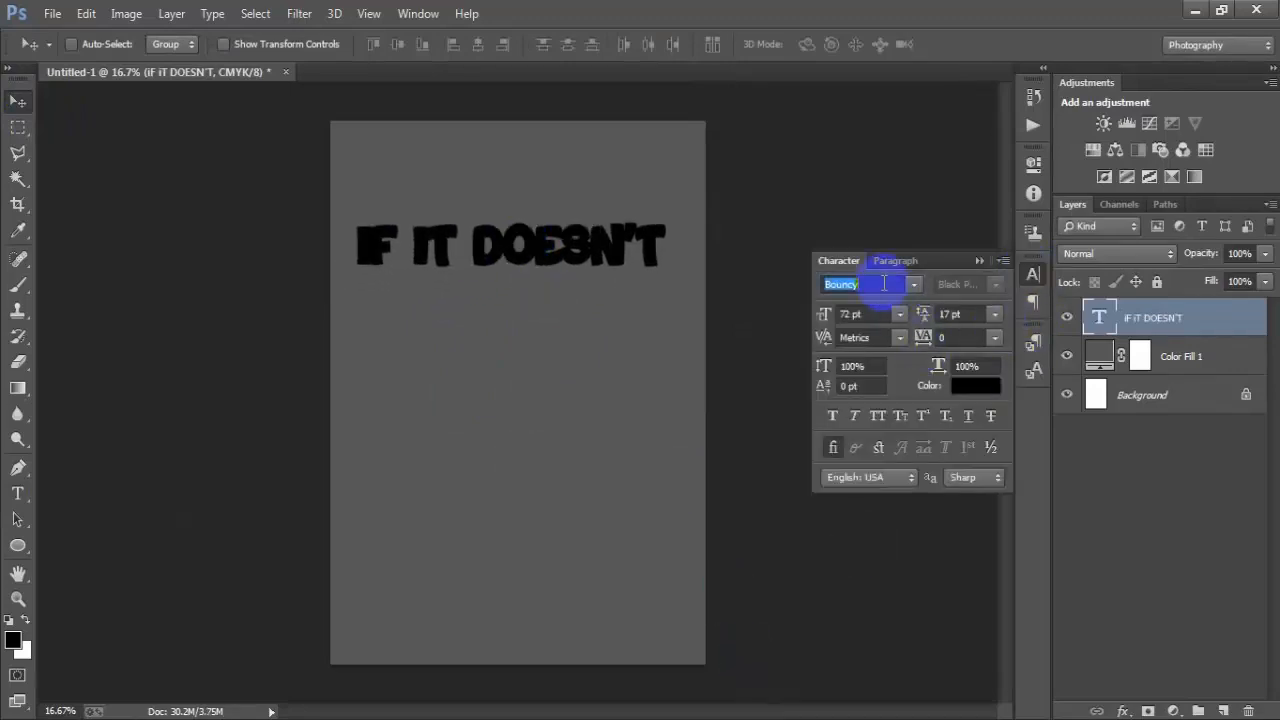
{"action": "type", "text": "Frick and Frack..."}
{"action": "key", "text": "Return"}
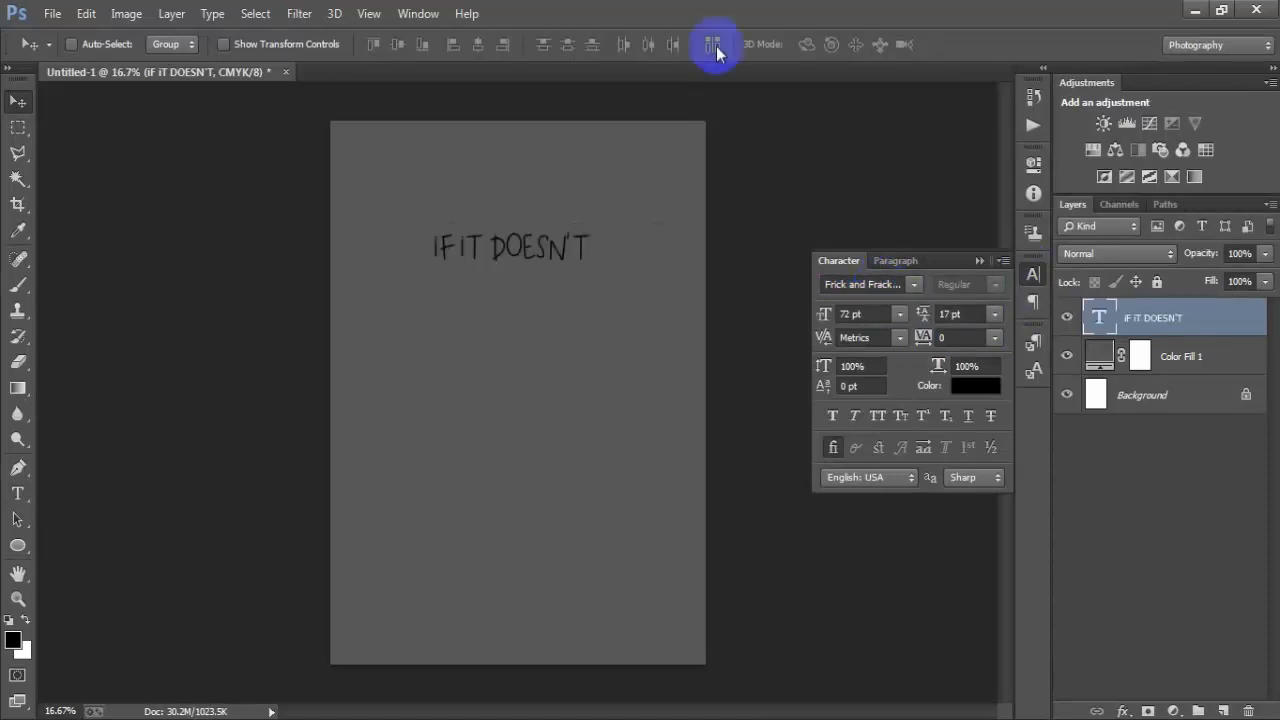
- Set the color of the "iF iT DOESN'T" text to yellow FFD800
{"action": "left_click", "coordinate": [973, 389]}
{"action": "left_click_drag", "start_coordinate": [920, 86], "coordinate": [843, 74]}
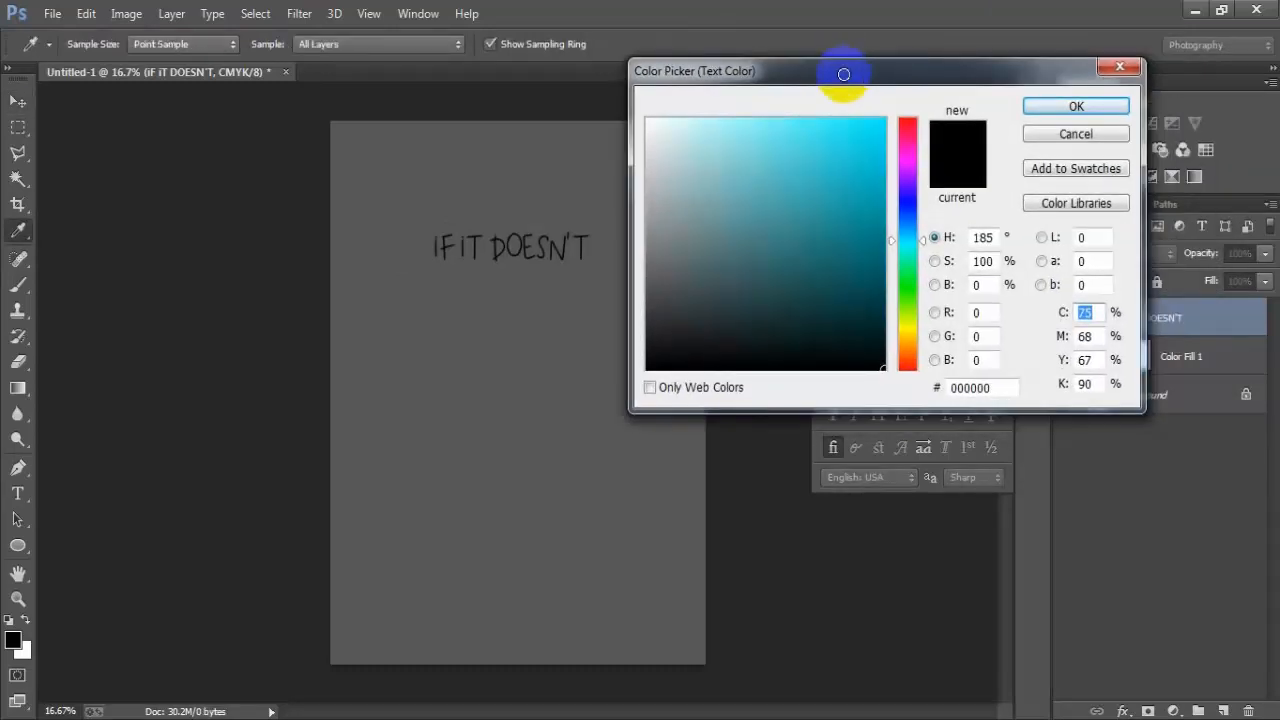
{"action": "left_click", "coordinate": [1010, 388]}
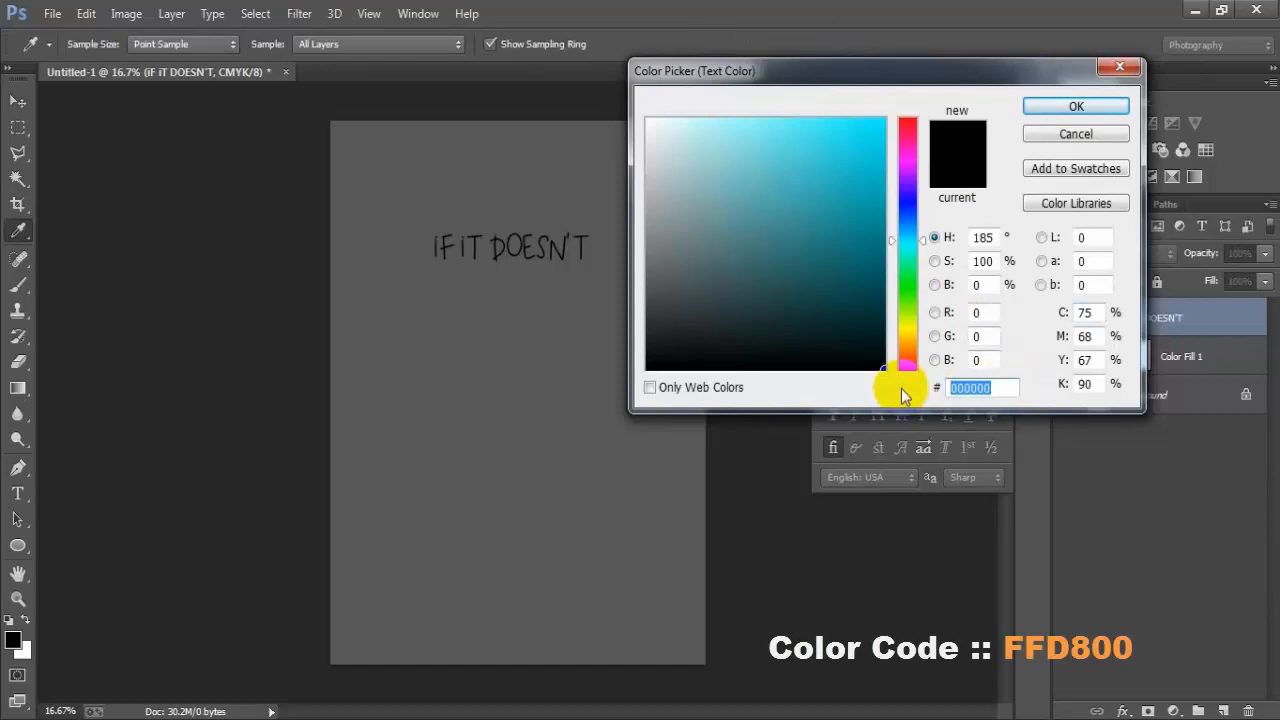
{"action": "type", "text": "ff"}
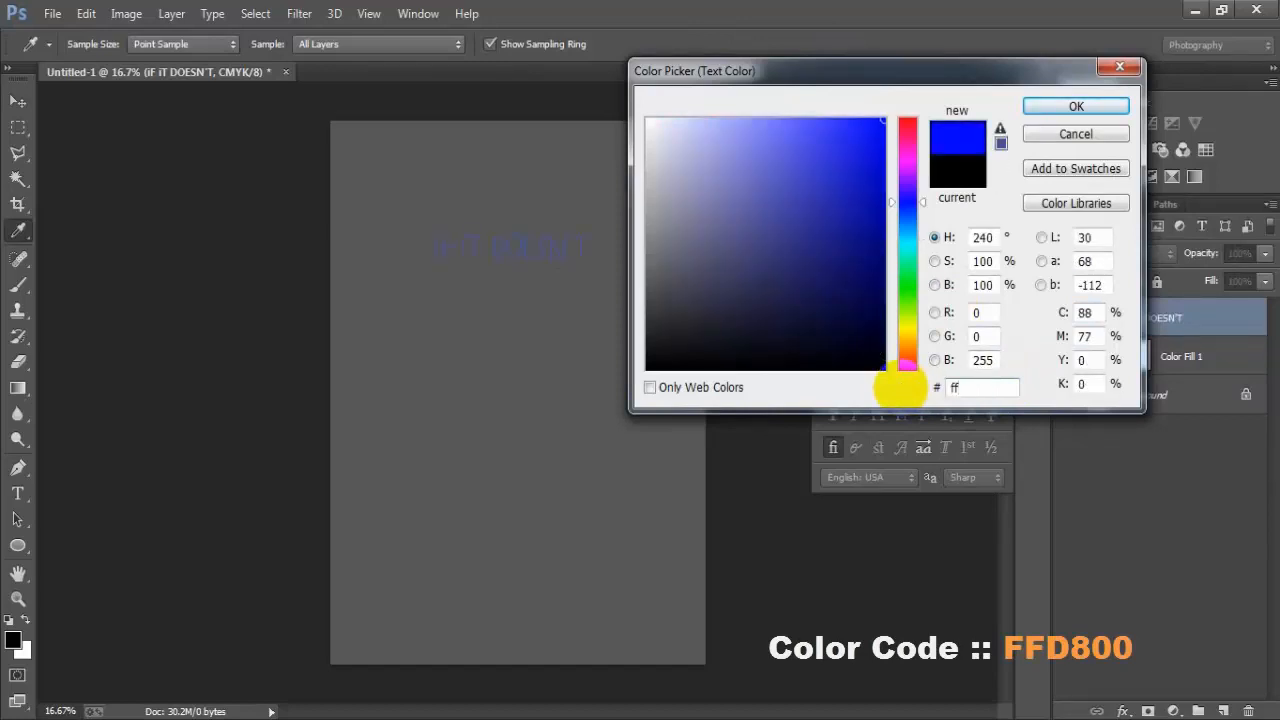
{"action": "key", "text": "BackSpace"}
{"action": "key", "text": "BackSpace"}
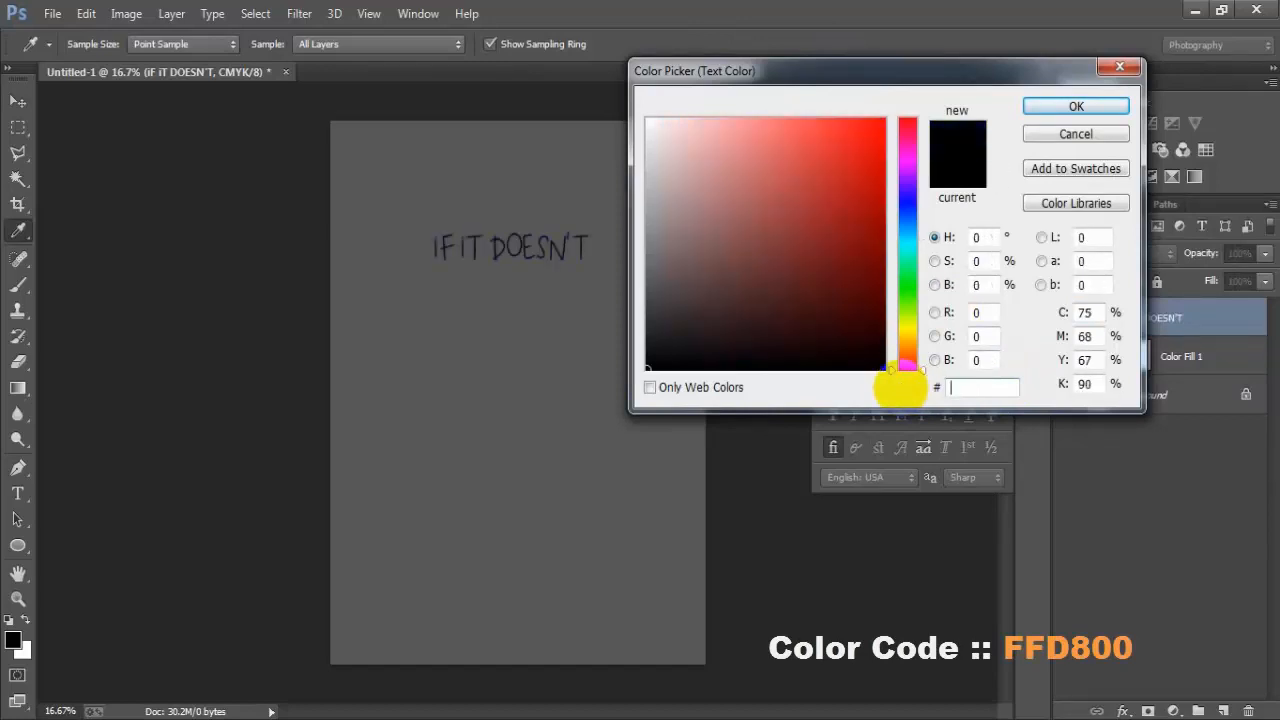
{"action": "type", "text": "FFD800"}
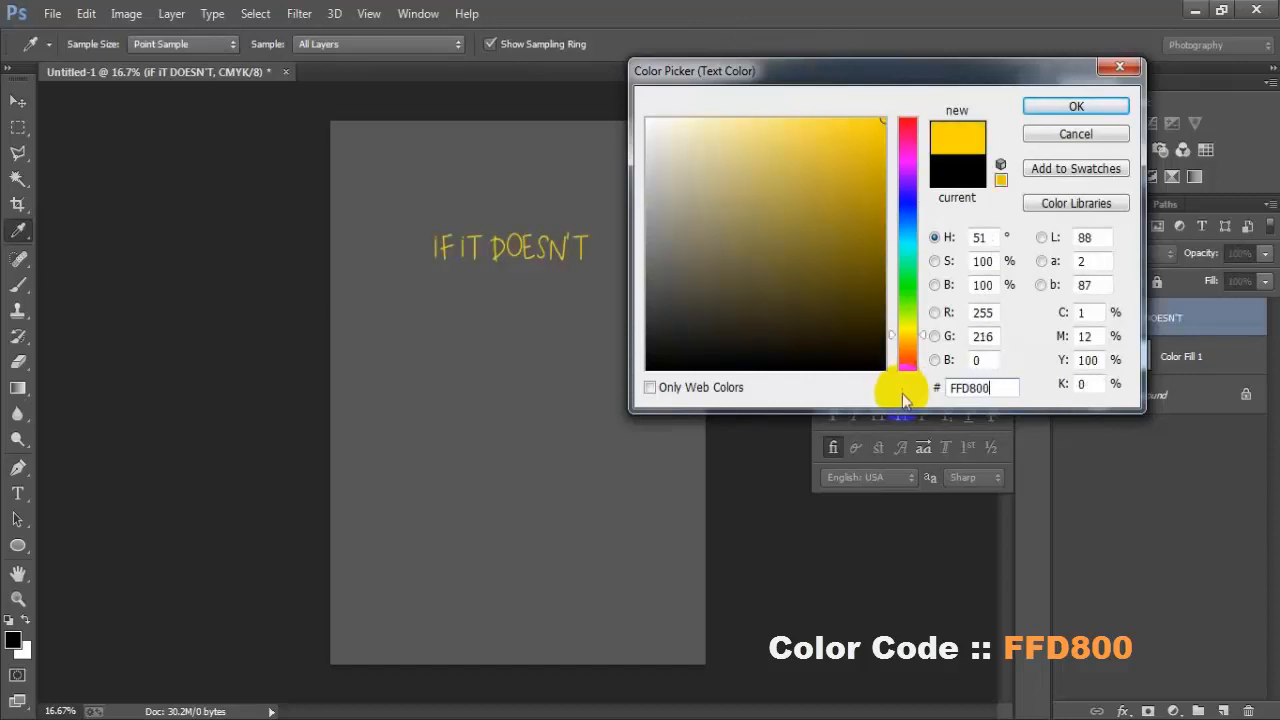
{"action": "left_click", "coordinate": [1060, 110]}
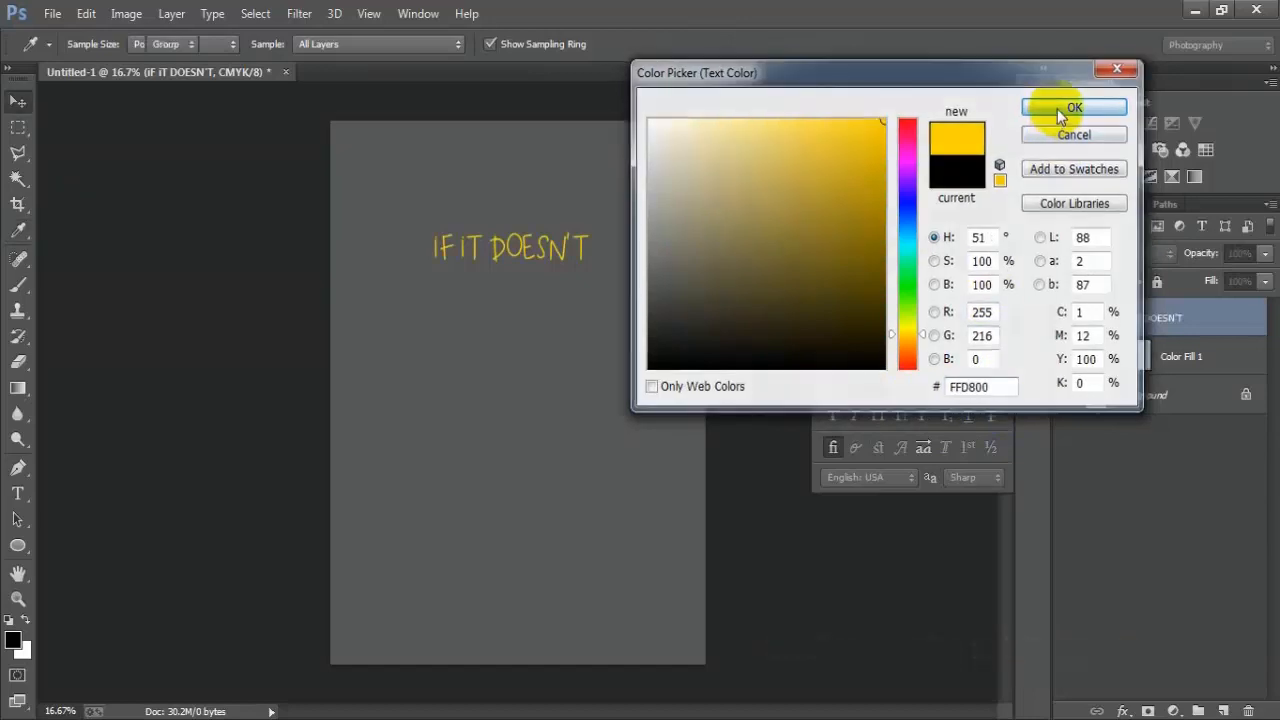
{"action": "left_click", "coordinate": [987, 263]}
- Move the "iF iT DOESN'T" text closer to the canvas's upper edge and enlarge it with Free Transform
{"action": "left_click_drag", "start_coordinate": [538, 242], "coordinate": [543, 199]}
{"action": "key", "text": "ctrl+t"}
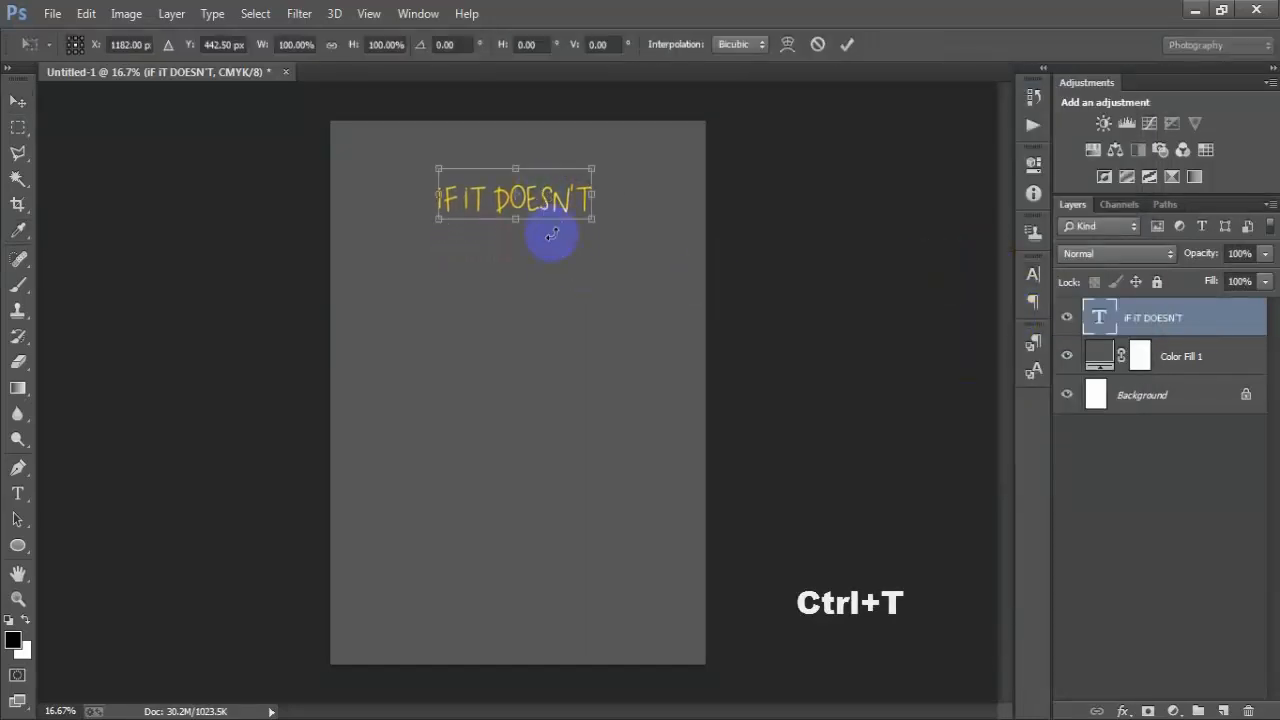
{"action": "left_click_drag", "start_coordinate": [593, 219], "coordinate": [621, 227]}
{"action": "left_click", "coordinate": [847, 44]}
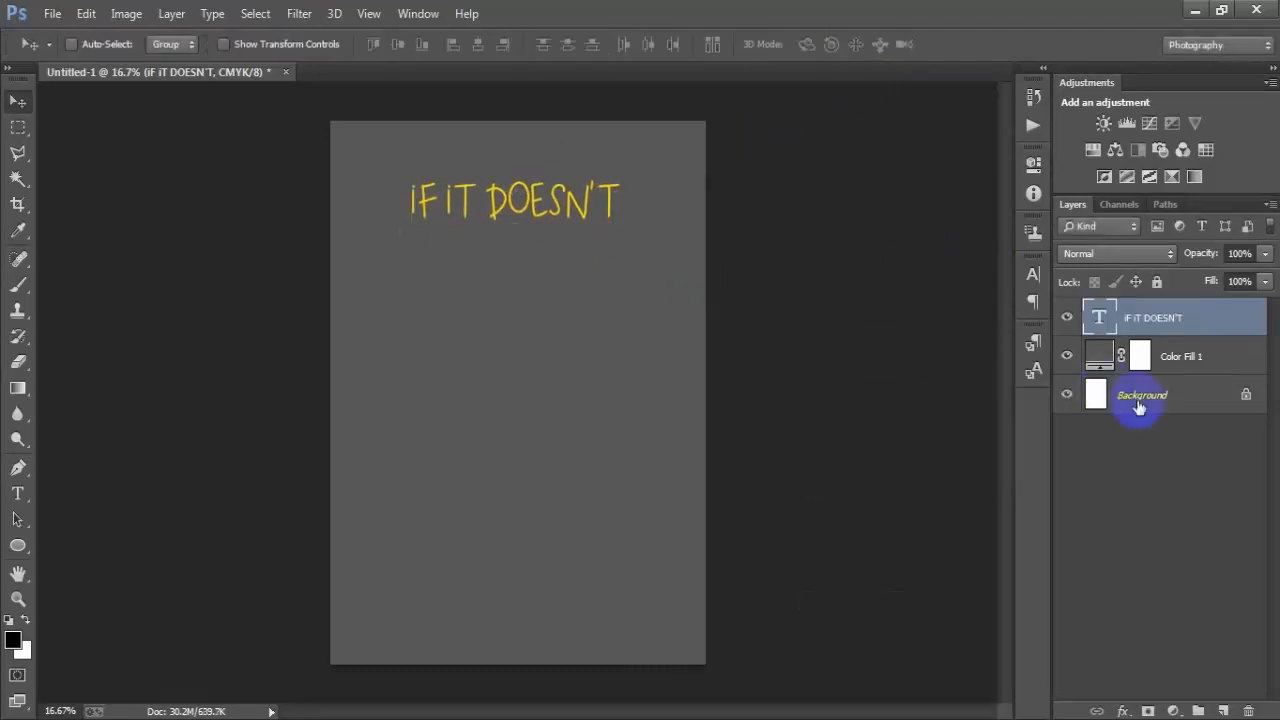
- Center the "iF iT DOESN'T" text horizontally on the Background and nudge it slightly upward
{"action": "left_click", "coordinate": [1158, 404], "text": "ctrl"}
{"action": "left_click", "coordinate": [479, 46]}
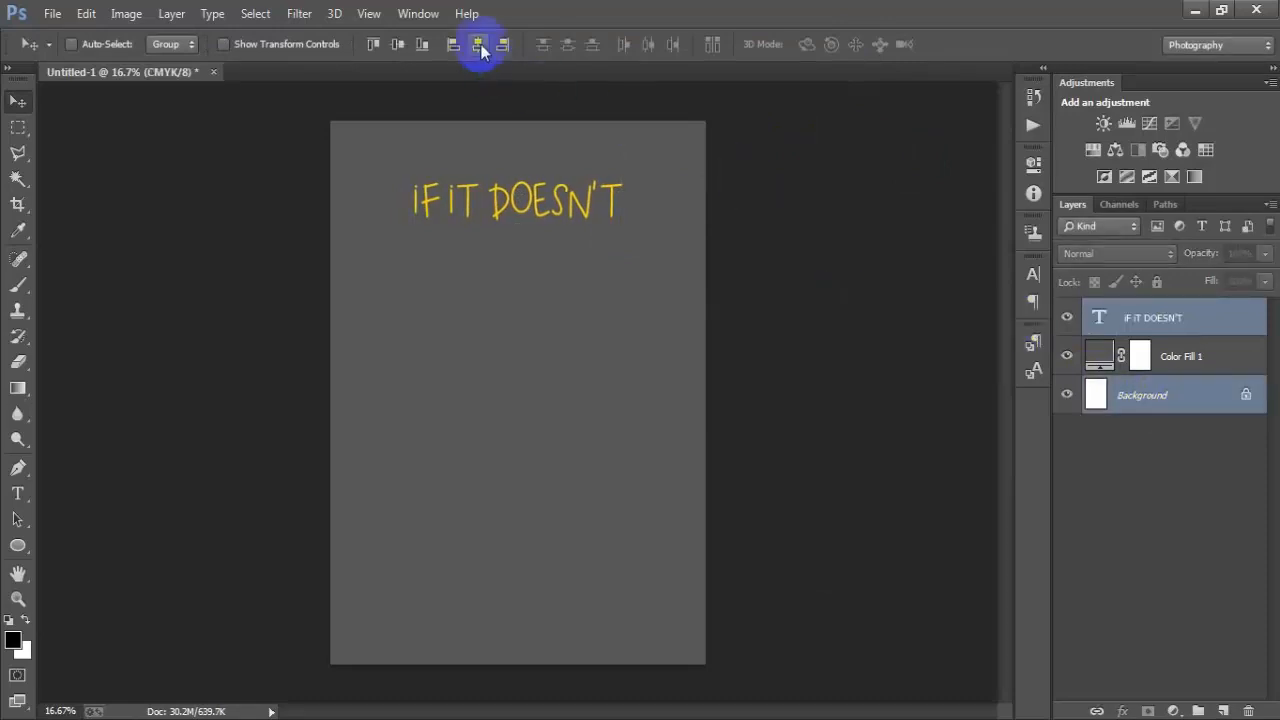
{"action": "left_click", "coordinate": [1170, 320]}
{"action": "key", "text": "shift+Up"}
{"action": "key", "text": "shift+Up"}
{"action": "key", "text": "shift+Up"}
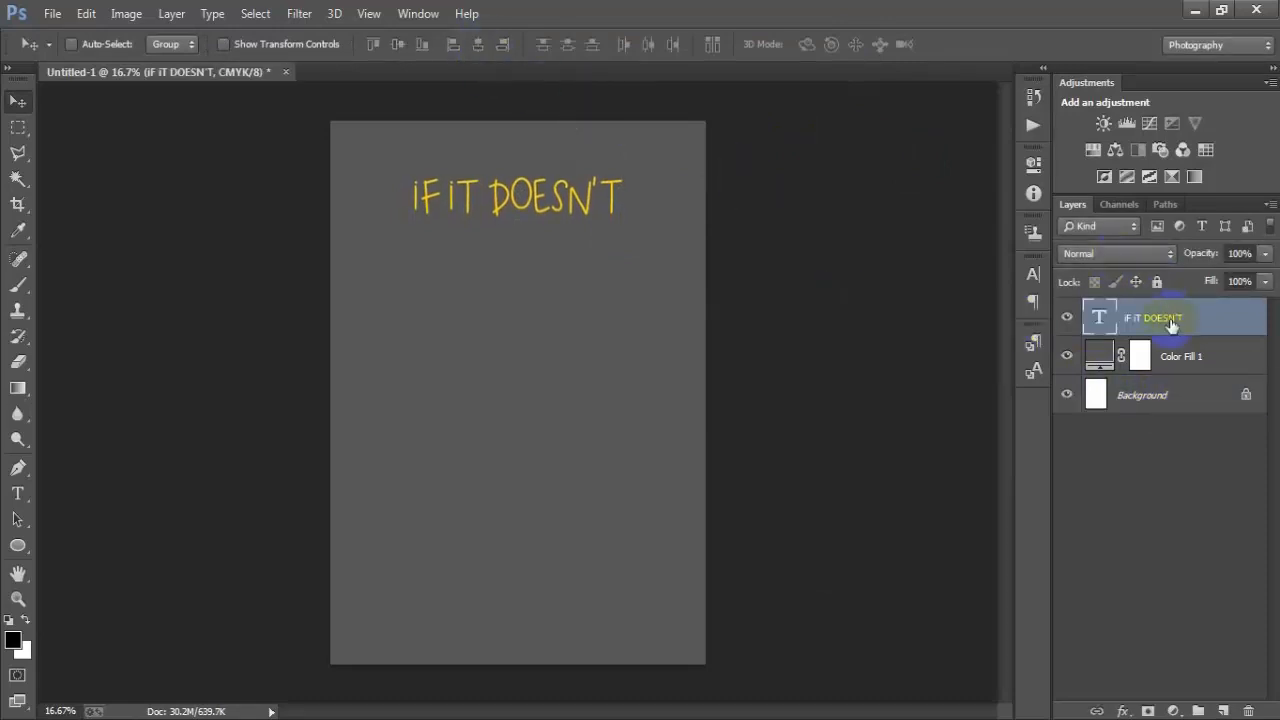
- Create a second text layer reading "HAVE TO DO WITH" and place it directly beneath the first line
{"action": "left_click", "coordinate": [1222, 709]}
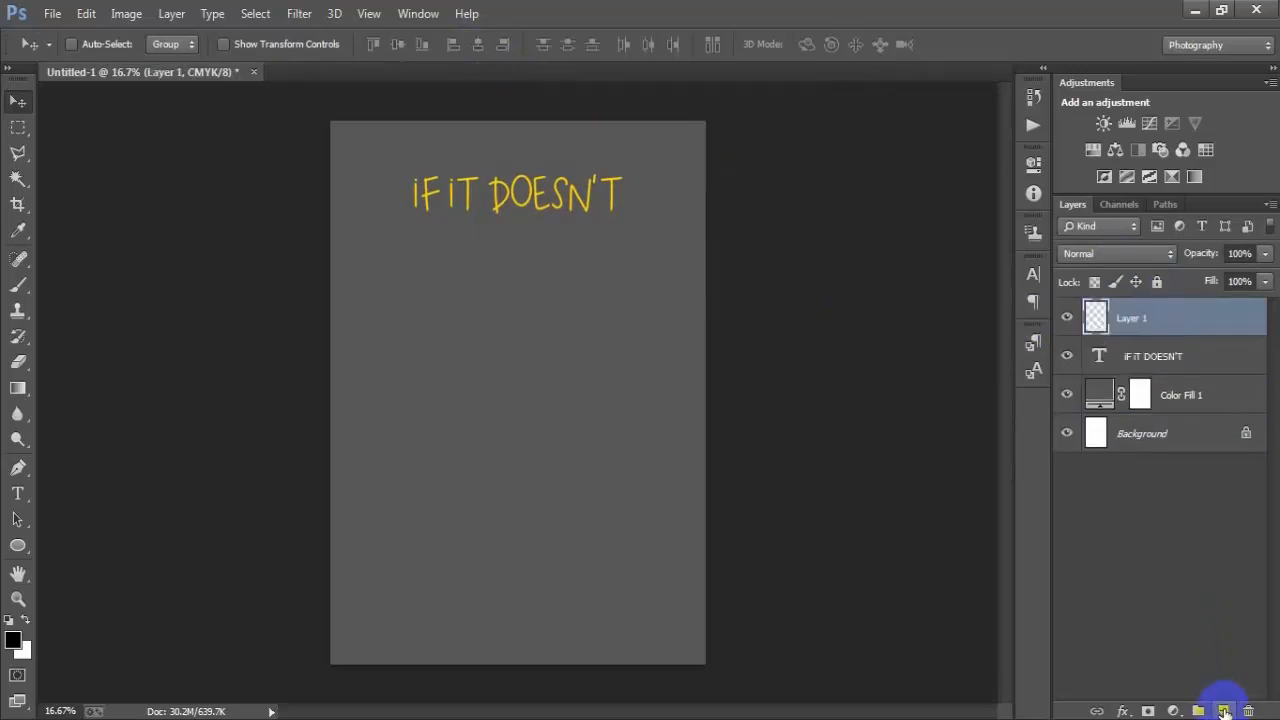
{"action": "left_click", "coordinate": [17, 493]}
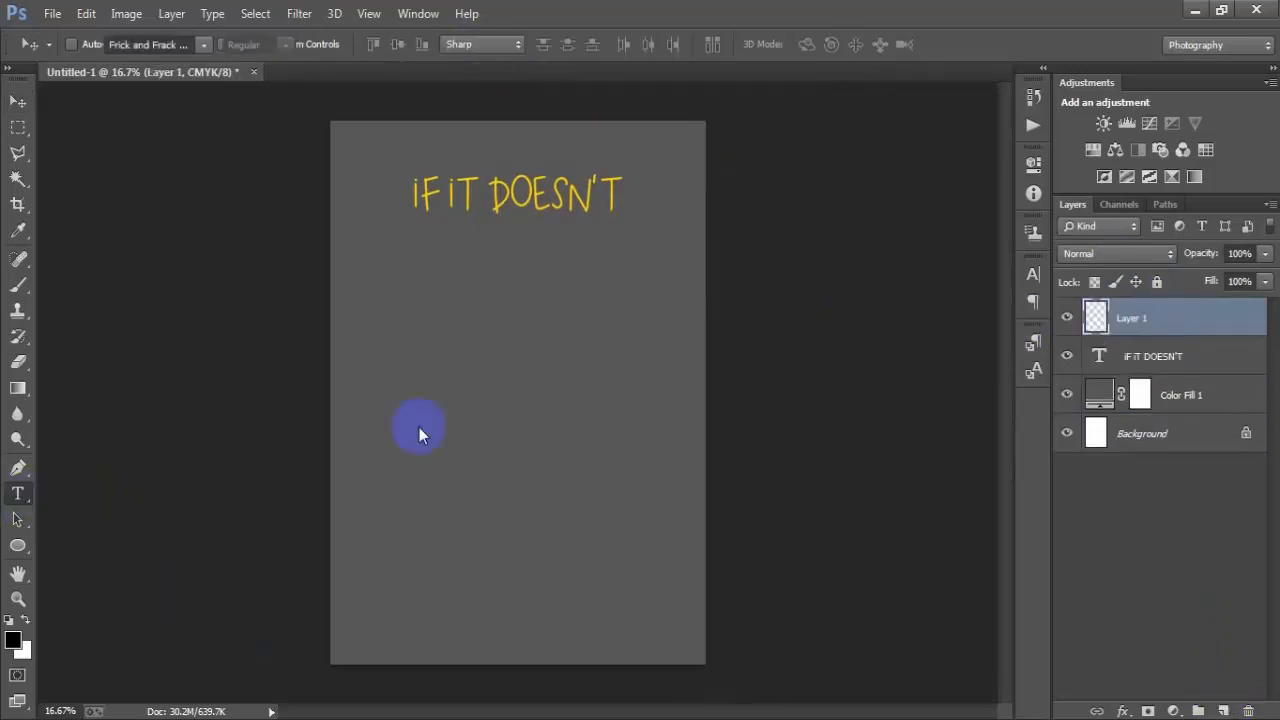
{"action": "left_click", "coordinate": [543, 438]}
{"action": "type", "text": "HAVE TO DO WITH"}
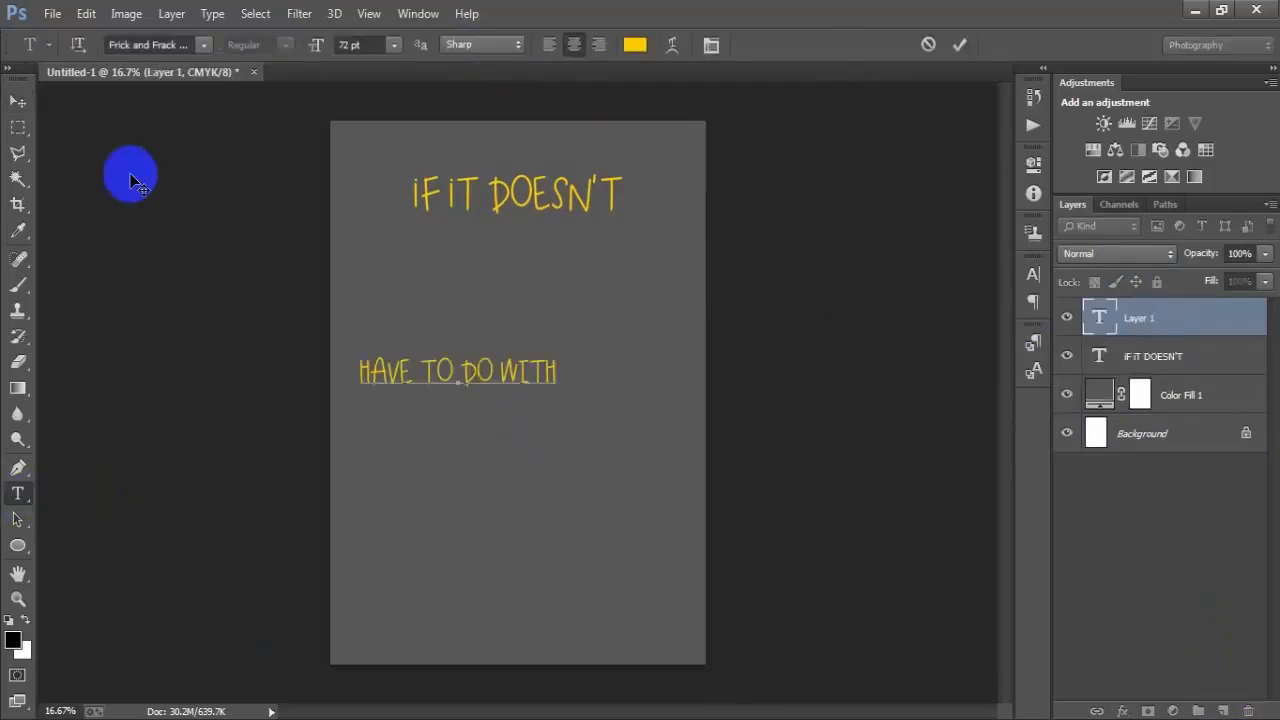
{"action": "left_click", "coordinate": [17, 101]}
{"action": "left_click_drag", "start_coordinate": [478, 397], "coordinate": [539, 277]}
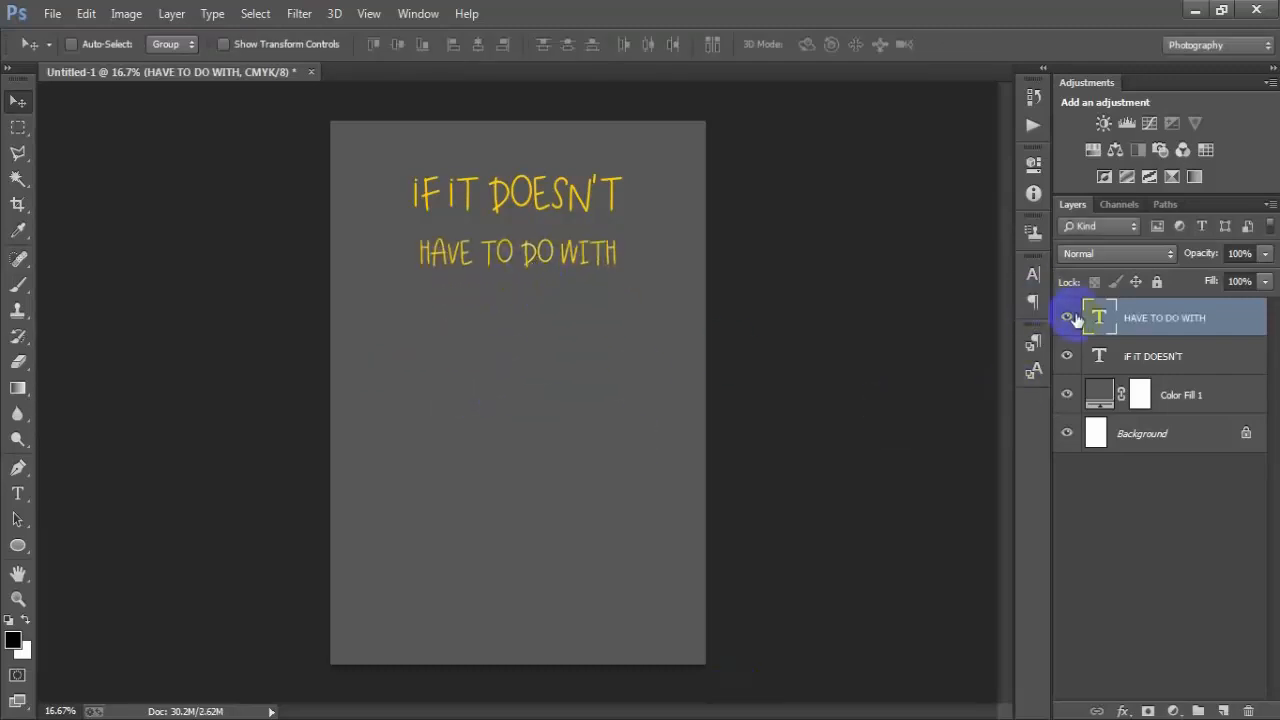
- Change the font of the "HAVE TO DO WITH" text to Hidetoshy
{"action": "left_click", "coordinate": [1034, 274]}
{"action": "left_click", "coordinate": [876, 285]}
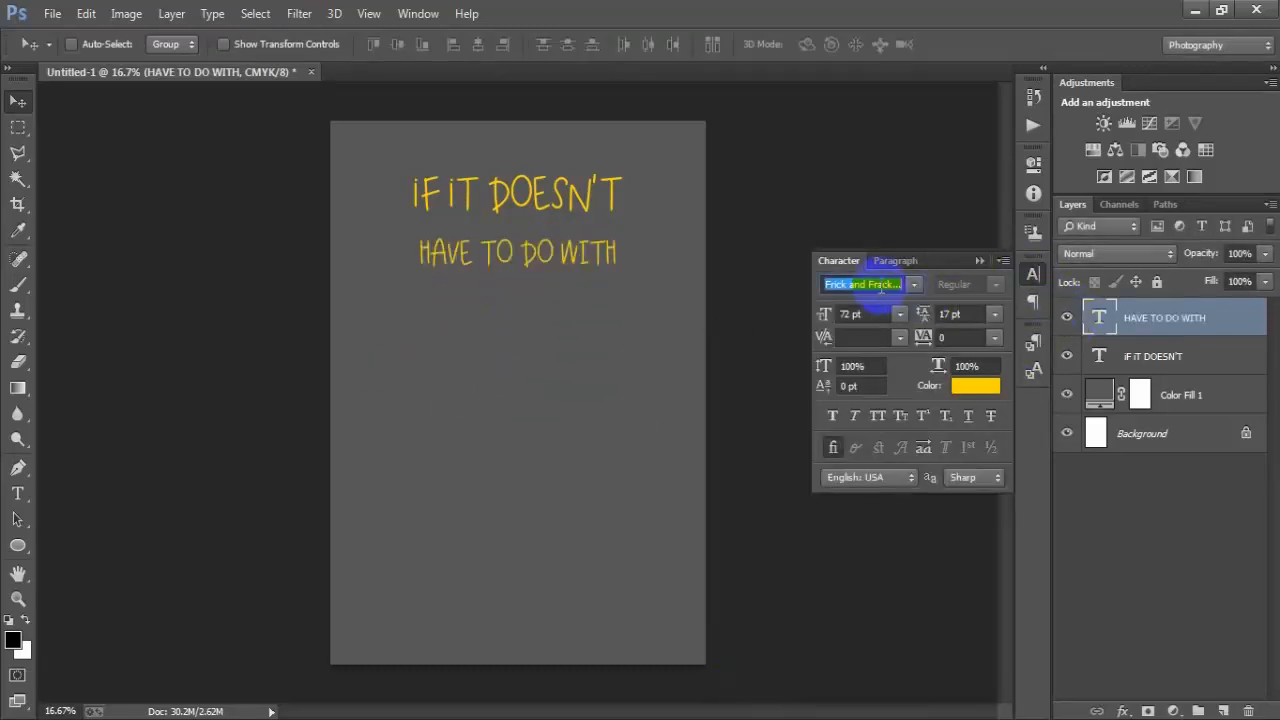
{"action": "type", "text": "Hidetoshy"}
{"action": "key", "text": "Return"}
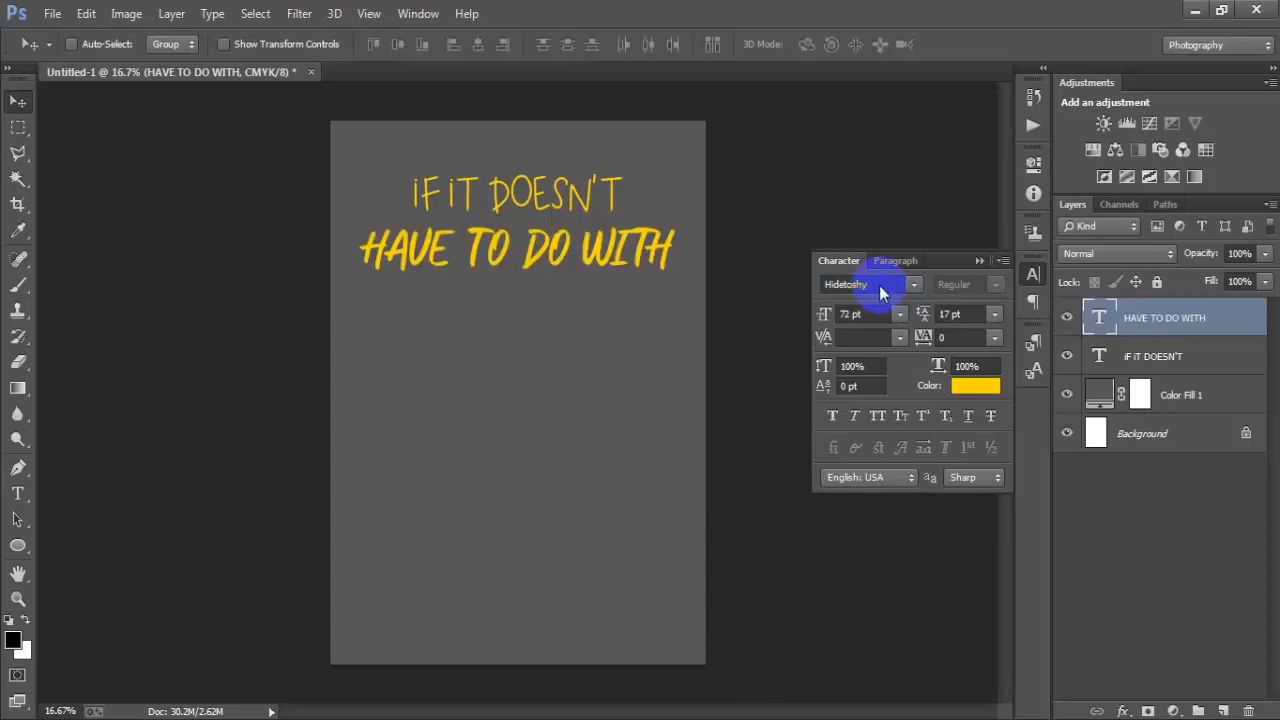
- Set the color of the "HAVE TO DO WITH" text to blue 009CC9
{"action": "left_click", "coordinate": [978, 388]}
{"action": "left_click_drag", "start_coordinate": [993, 388], "coordinate": [932, 388]}
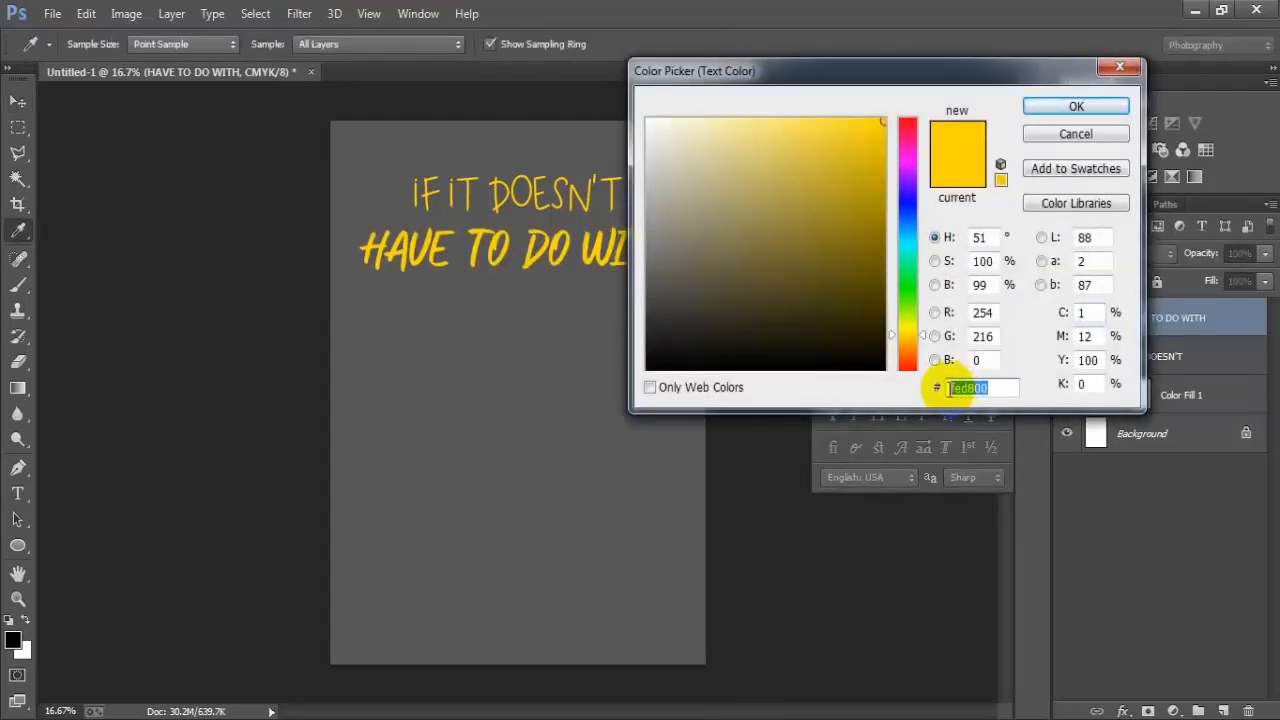
{"action": "type", "text": "00"}
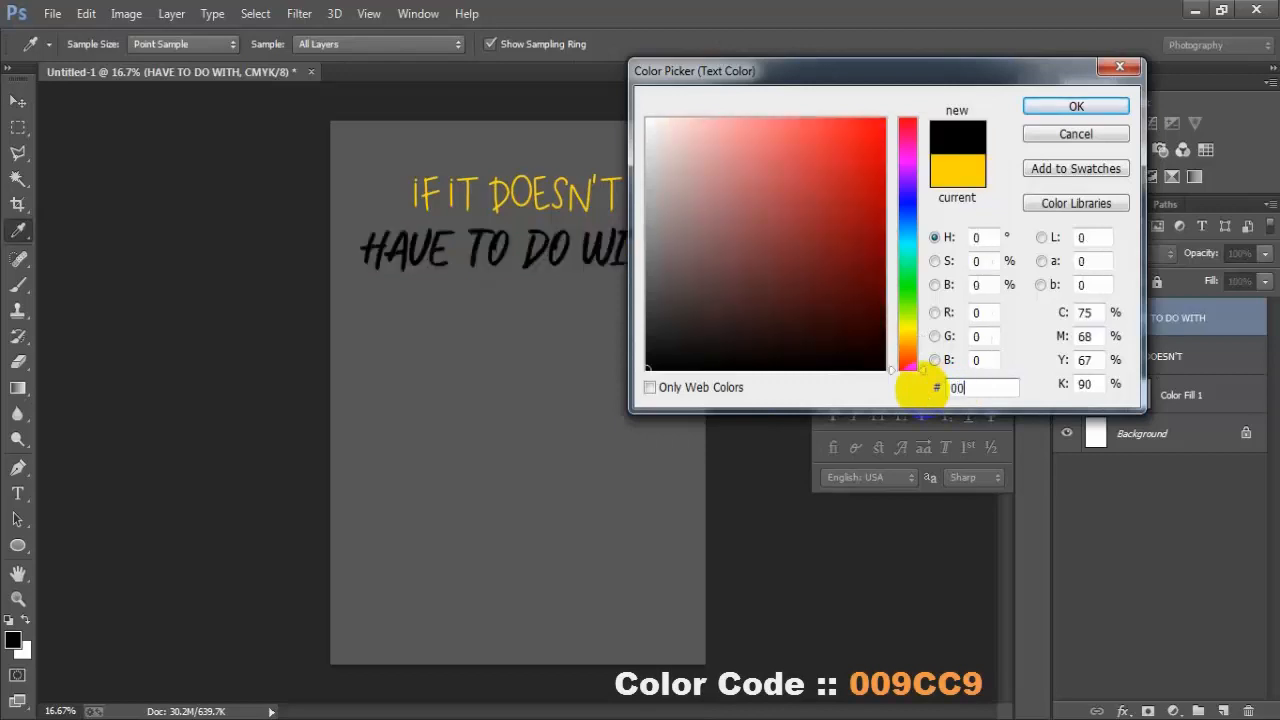
{"action": "type", "text": "9CC9"}
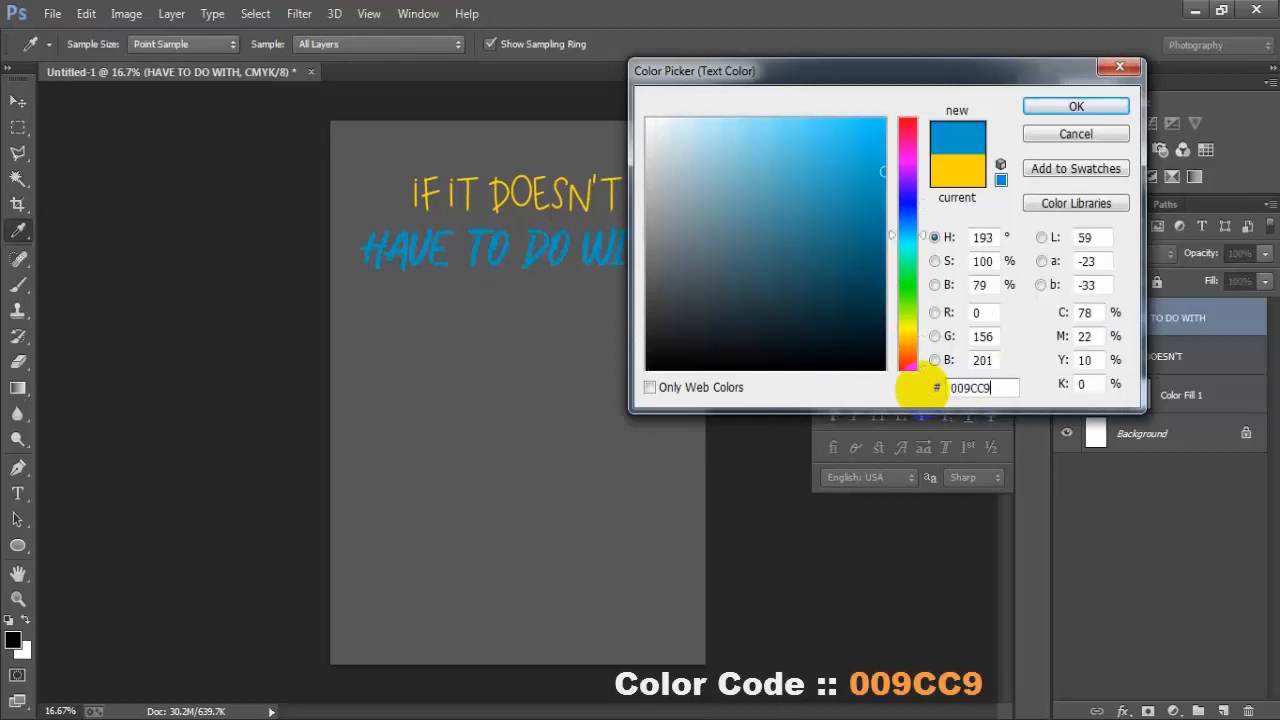
{"action": "left_click", "coordinate": [1078, 106]}
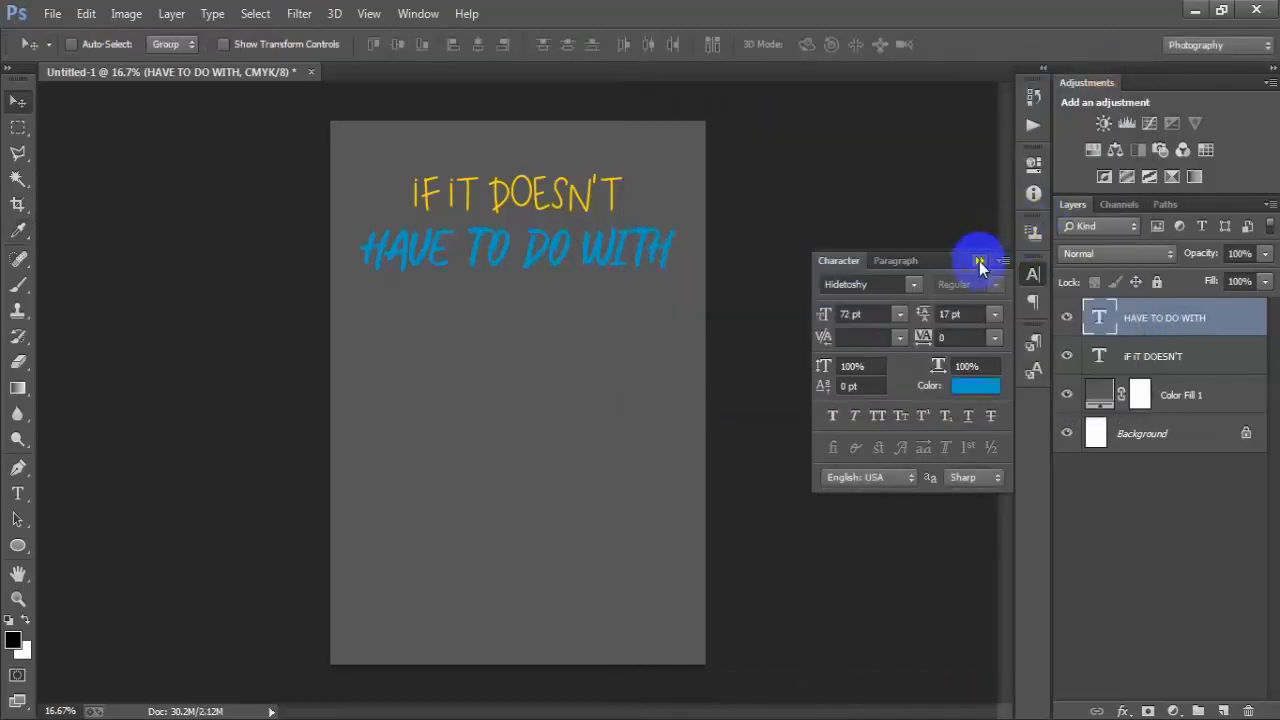
{"action": "left_click", "coordinate": [979, 261]}
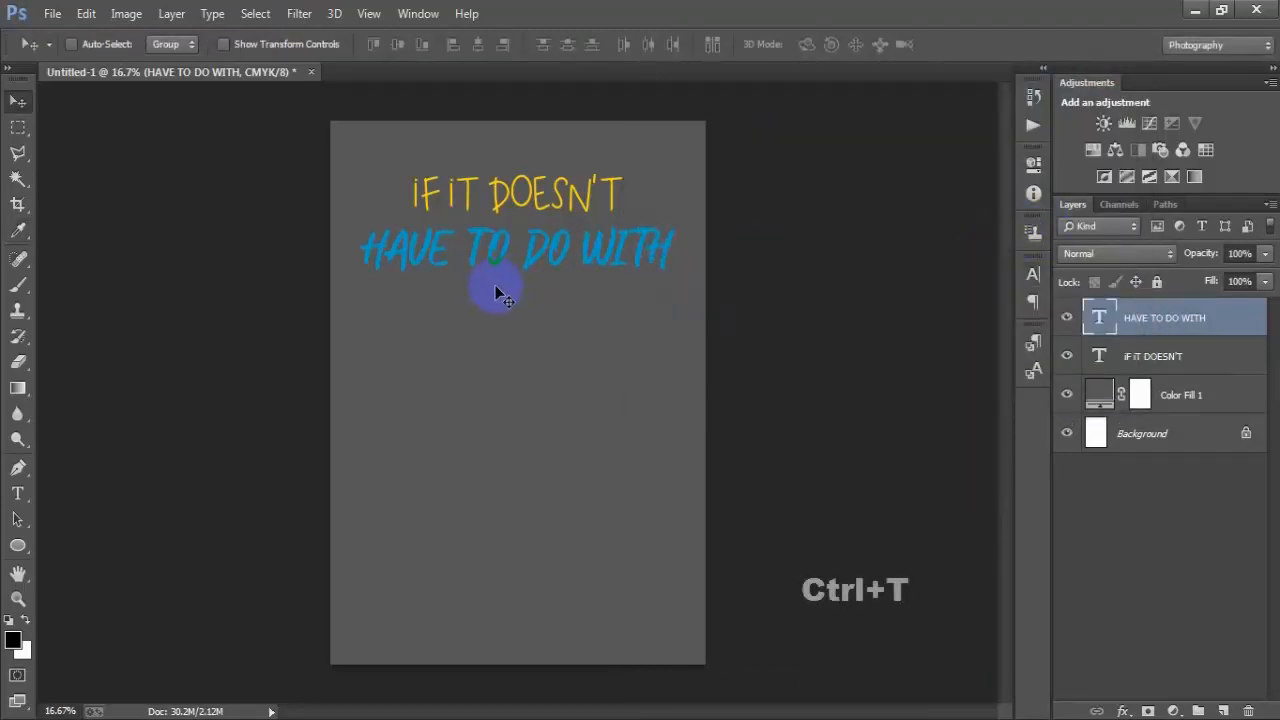
- Scale the "HAVE TO DO WITH" text down slightly with Free Transform
{"action": "key", "text": "ctrl+t"}
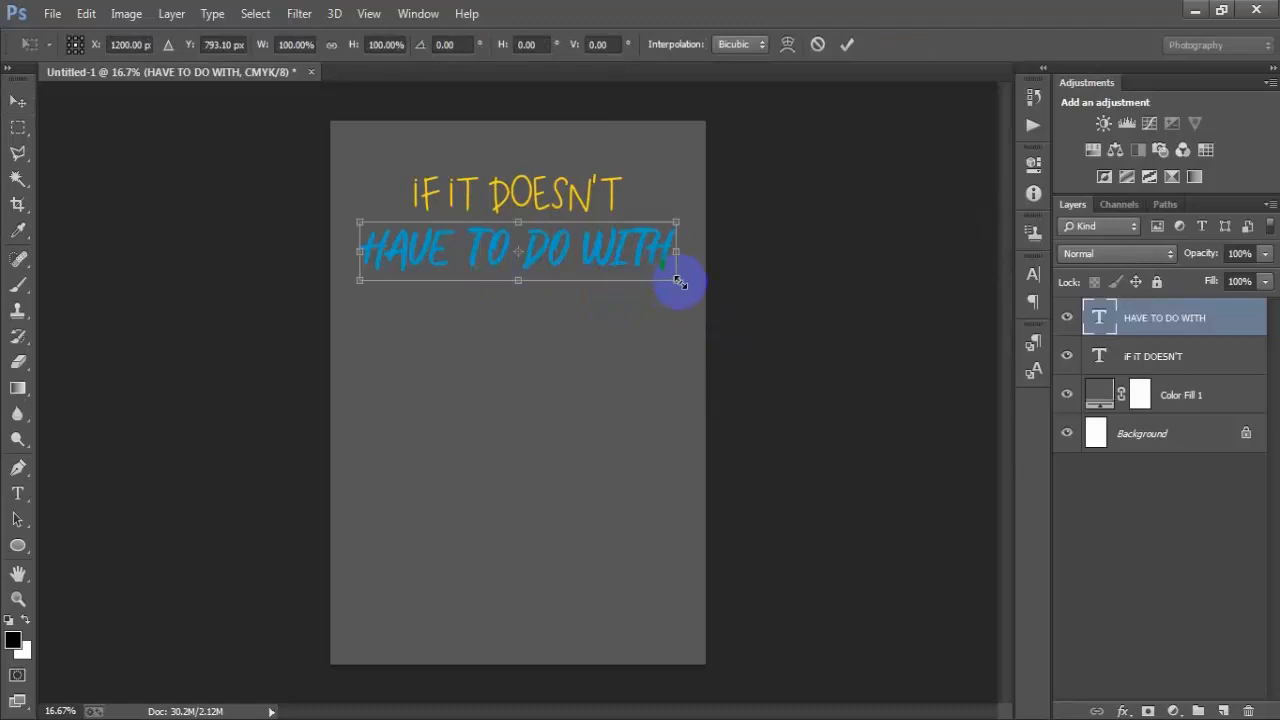
{"action": "left_click_drag", "start_coordinate": [678, 282], "coordinate": [667, 279]}
{"action": "left_click", "coordinate": [846, 44]}
- Center the "HAVE TO DO WITH" text horizontally on the Background and nudge it up close beneath the first line
{"action": "left_click", "coordinate": [1155, 436], "text": "ctrl"}
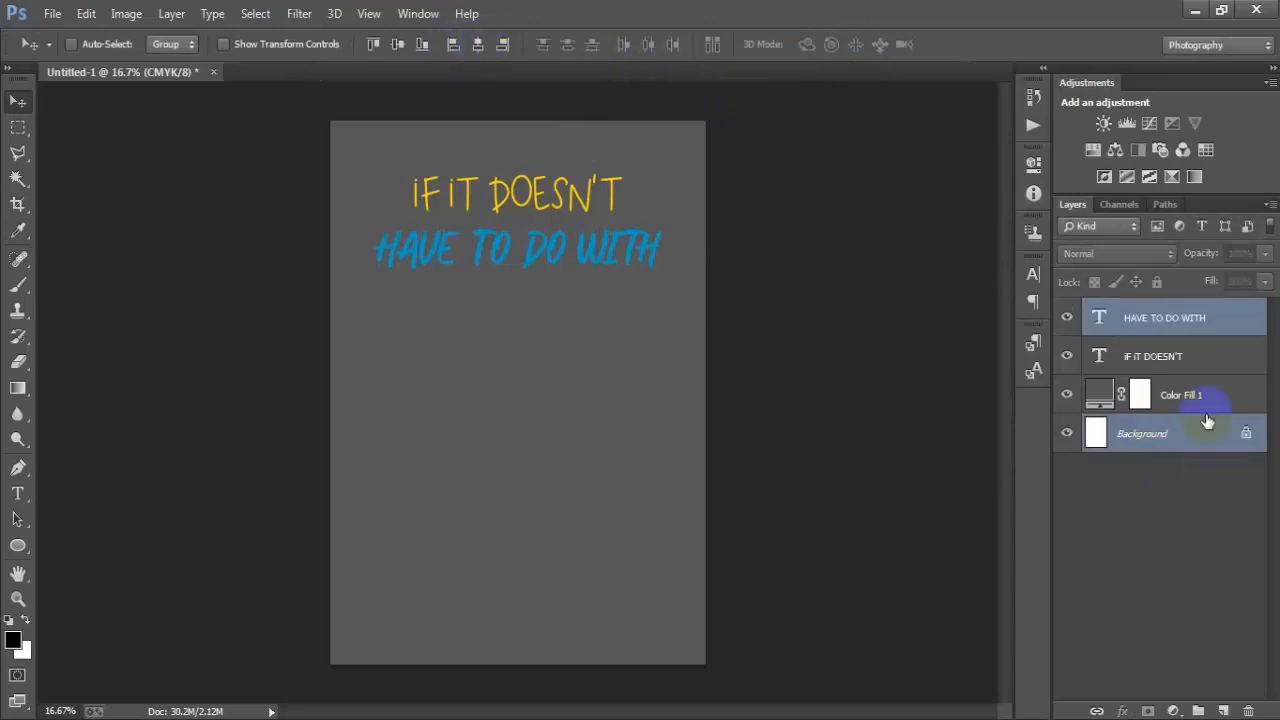
{"action": "left_click", "coordinate": [1183, 319]}
{"action": "key", "text": "shift+Up"}
{"action": "key", "text": "shift+Up"}
{"action": "key", "text": "shift+Up"}
{"action": "key", "text": "shift+Up"}
{"action": "key", "text": "shift+Up"}
{"action": "key", "text": "shift+Up"}
{"action": "key", "text": "shift+Up"}
{"action": "key", "text": "shift+Up"}
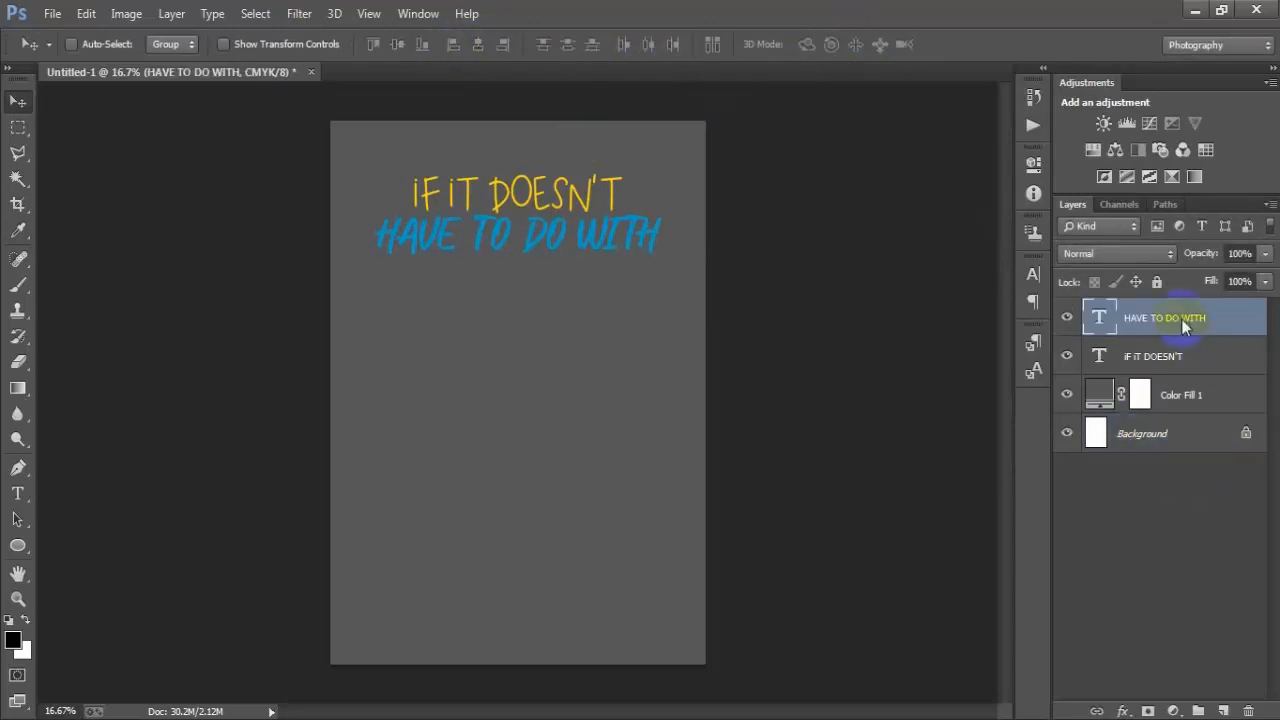
{"action": "key", "text": "shift+Up"}
{"action": "key", "text": "shift+Up"}
- Move the "iF iT DOESN'T" and "HAVE TO DO WITH" text lines up together toward the poster's upper edge
{"action": "left_click", "coordinate": [1201, 365], "text": "shift"}
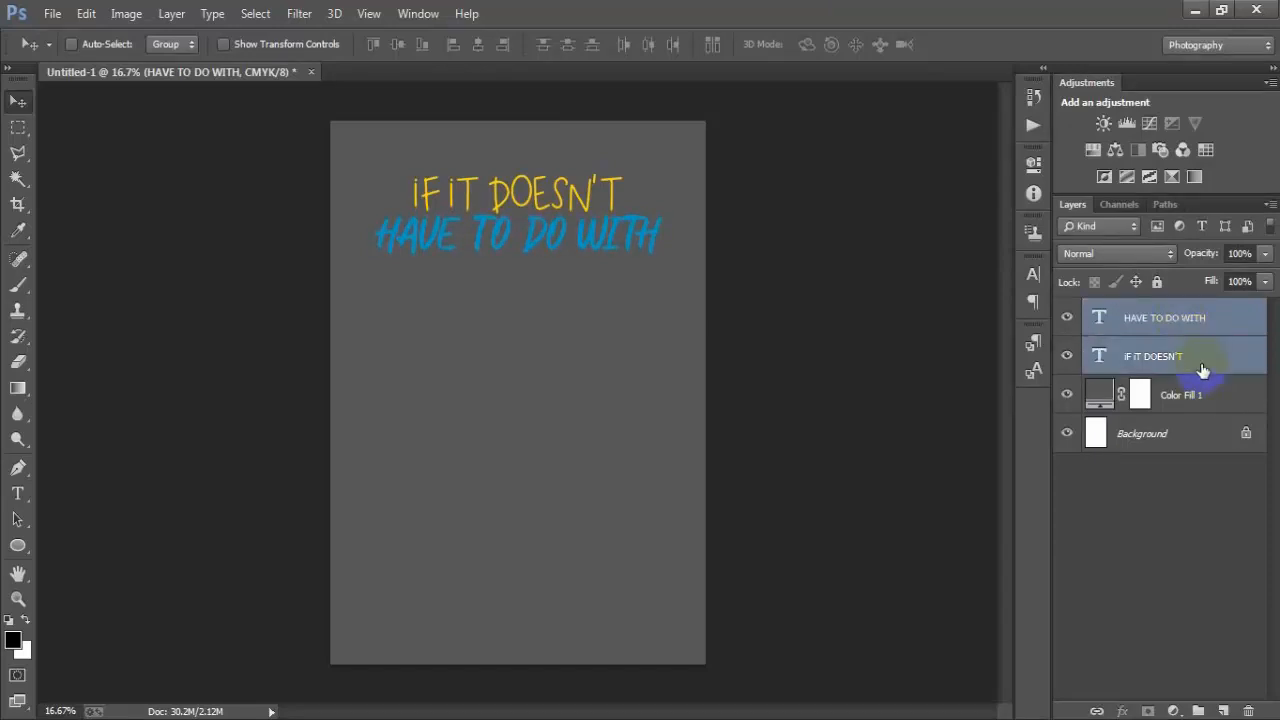
{"action": "key", "text": "shift+Up"}
{"action": "key", "text": "shift+Up"}
{"action": "key", "text": "shift+Up"}
{"action": "key", "text": "shift+Up"}
{"action": "key", "text": "shift+Up"}
{"action": "key", "text": "shift+Up"}
{"action": "key", "text": "shift+Up"}
{"action": "key", "text": "shift+Up"}
{"action": "key", "text": "shift+Up"}
{"action": "key", "text": "shift+Up"}
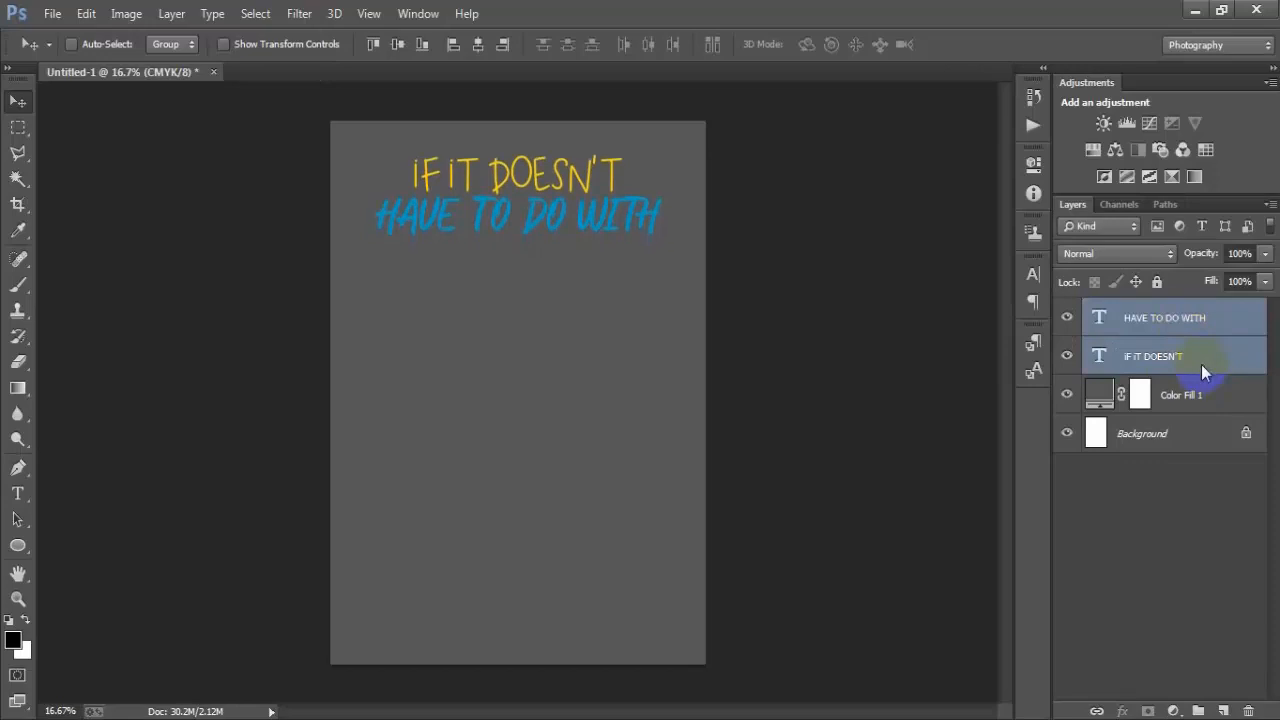
- Add the text "ANiME" on a new layer above the others and place it below the "HAVE TO DO WITH" line
{"action": "left_click", "coordinate": [1190, 328]}
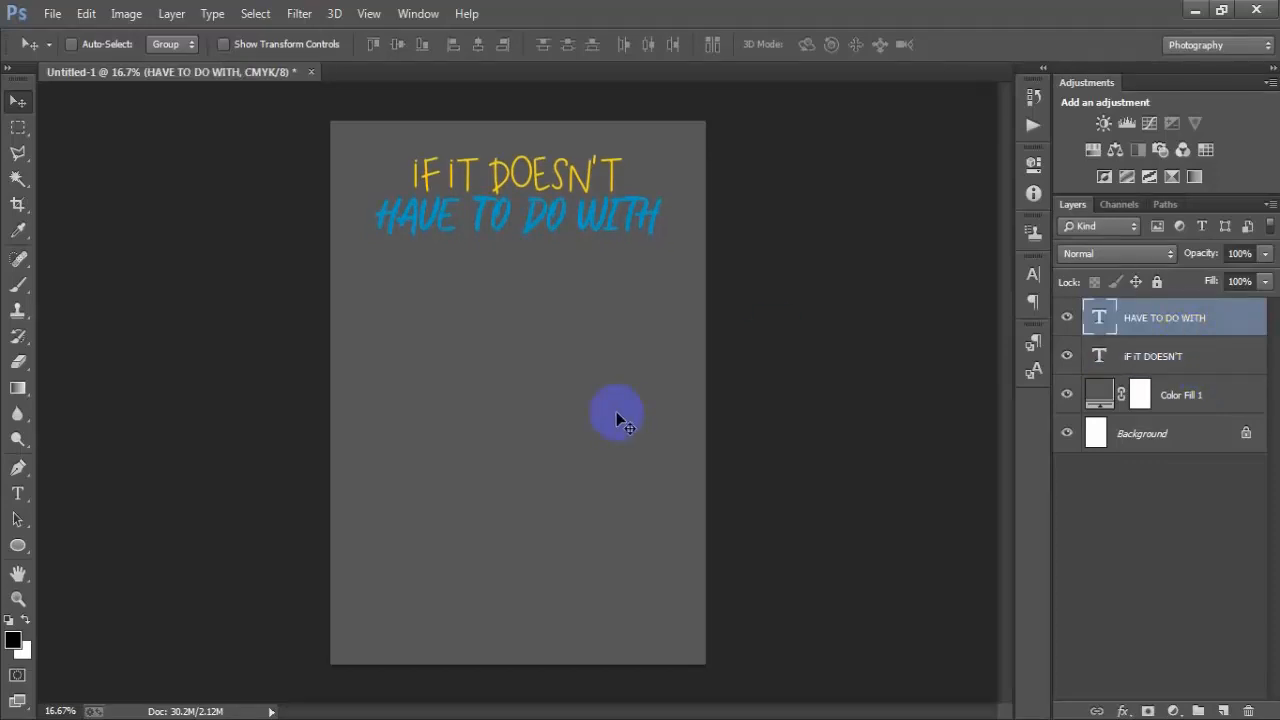
{"action": "left_click", "coordinate": [1224, 710]}
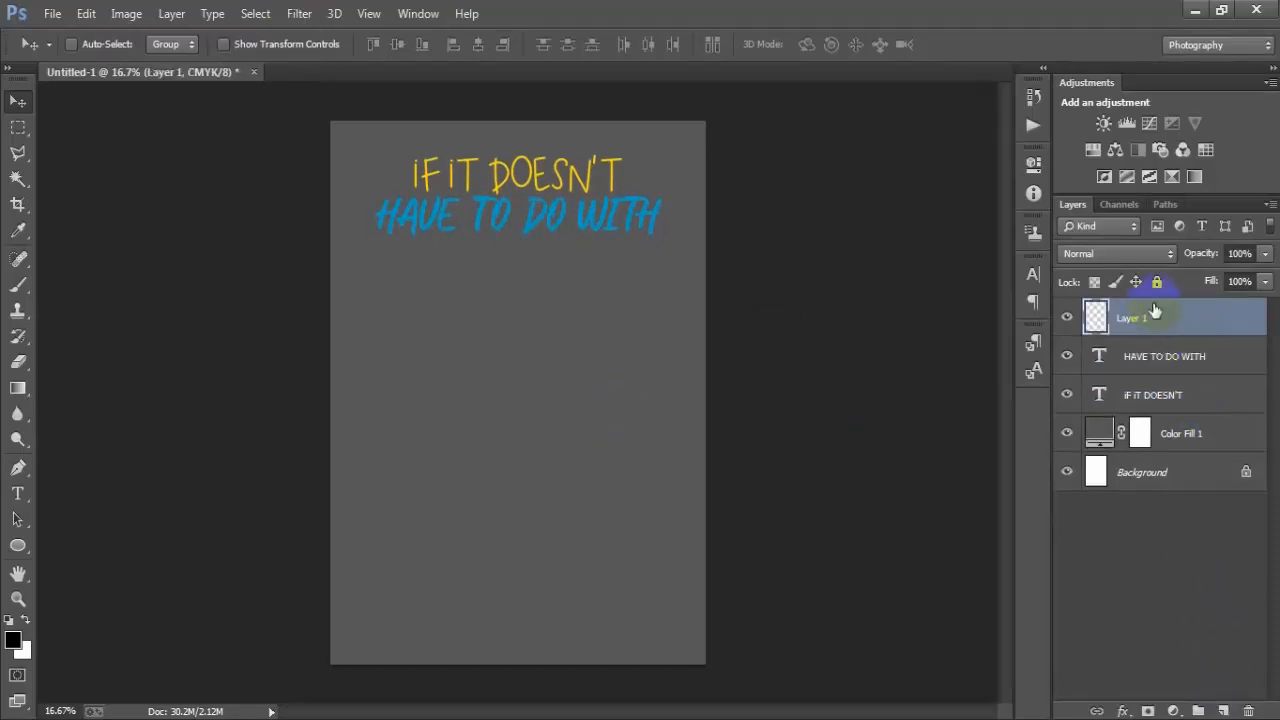
{"action": "left_click", "coordinate": [18, 494]}
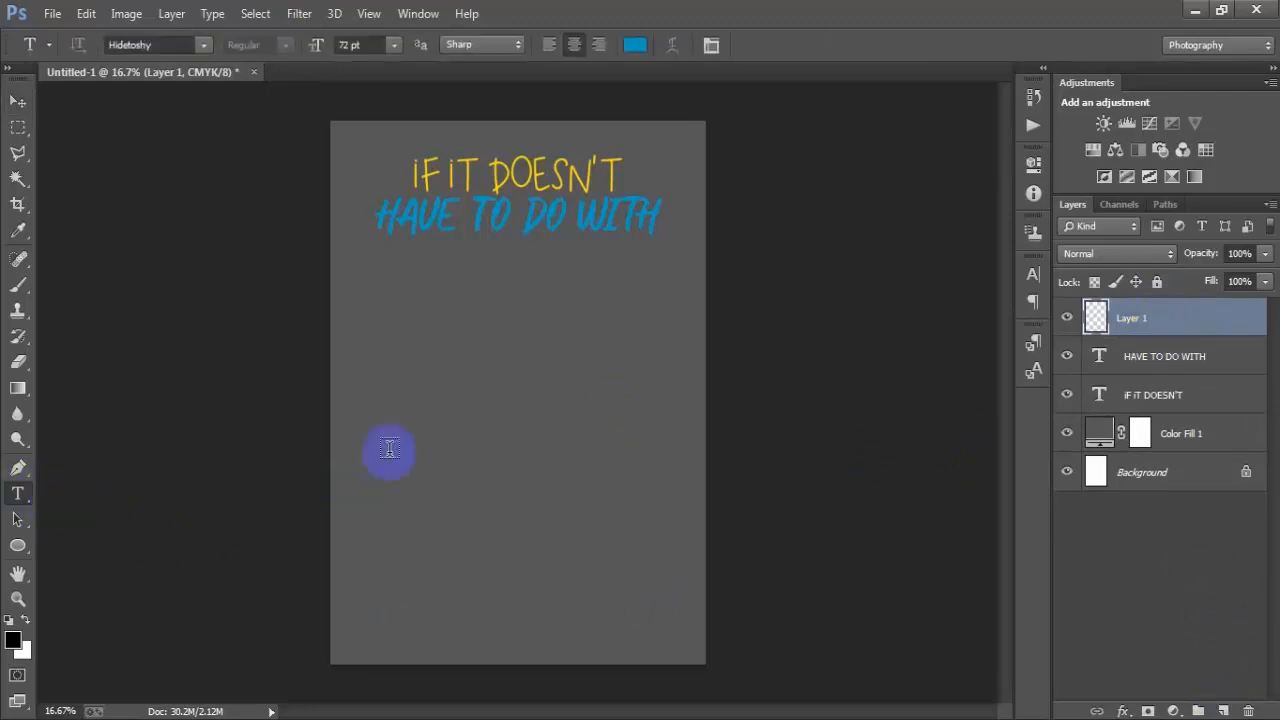
{"action": "left_click", "coordinate": [465, 415]}
{"action": "type", "text": "ANiME"}
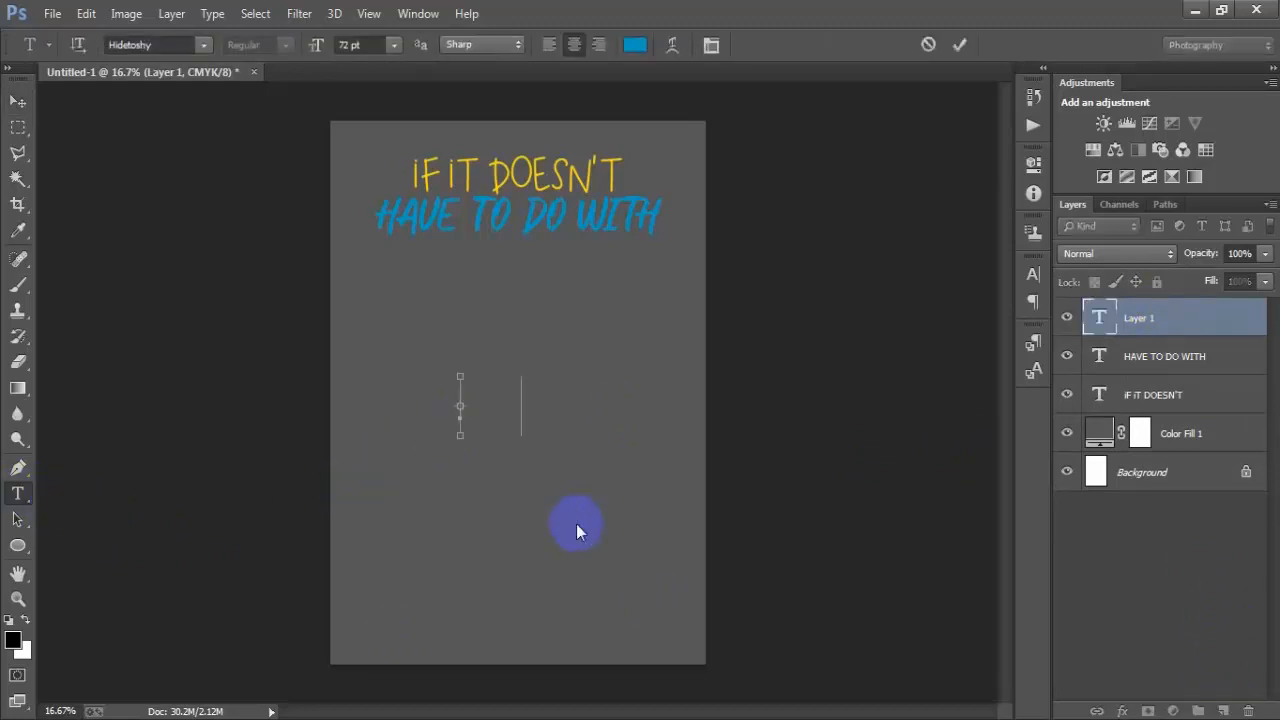
{"action": "left_click", "coordinate": [18, 101]}
{"action": "left_click_drag", "start_coordinate": [392, 437], "coordinate": [522, 342]}
- Change the font of the "ANiME" text to Bouncy and set its tracking to 60
{"action": "left_click", "coordinate": [1033, 274]}
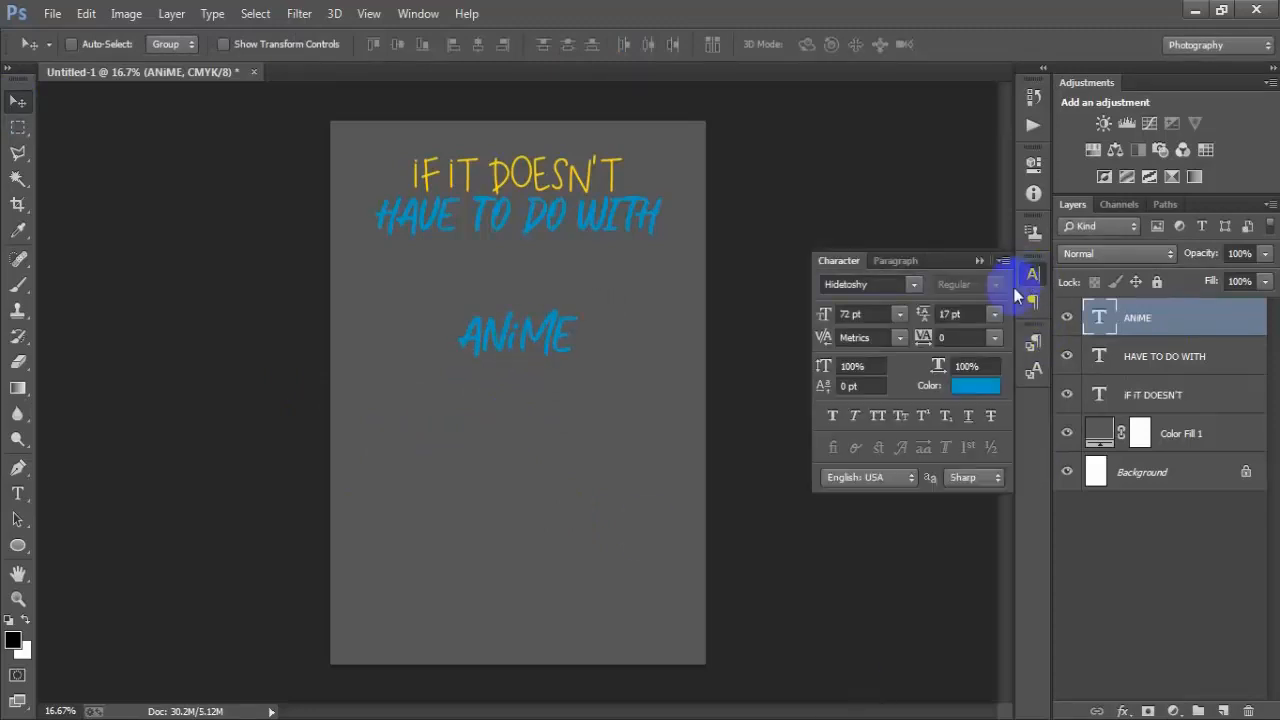
{"action": "left_click", "coordinate": [883, 288]}
{"action": "type", "text": "Bod"}
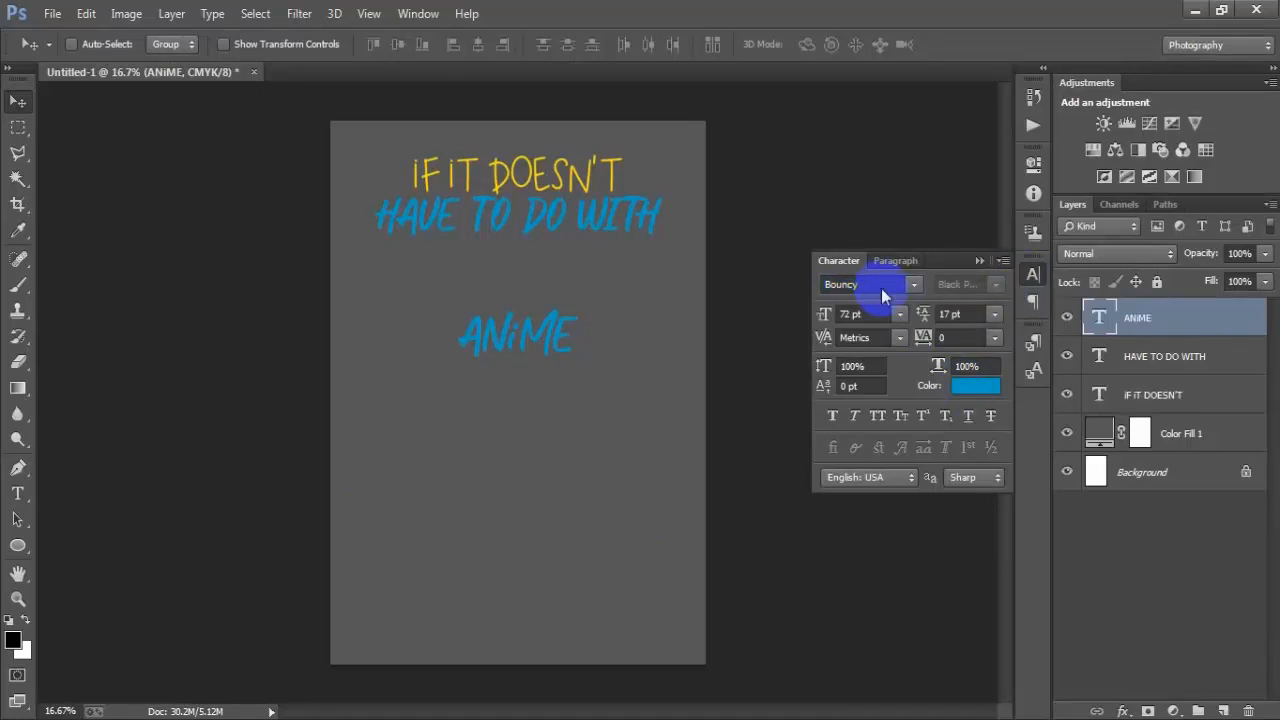
{"action": "key", "text": "Return"}
{"action": "left_click", "coordinate": [957, 337]}
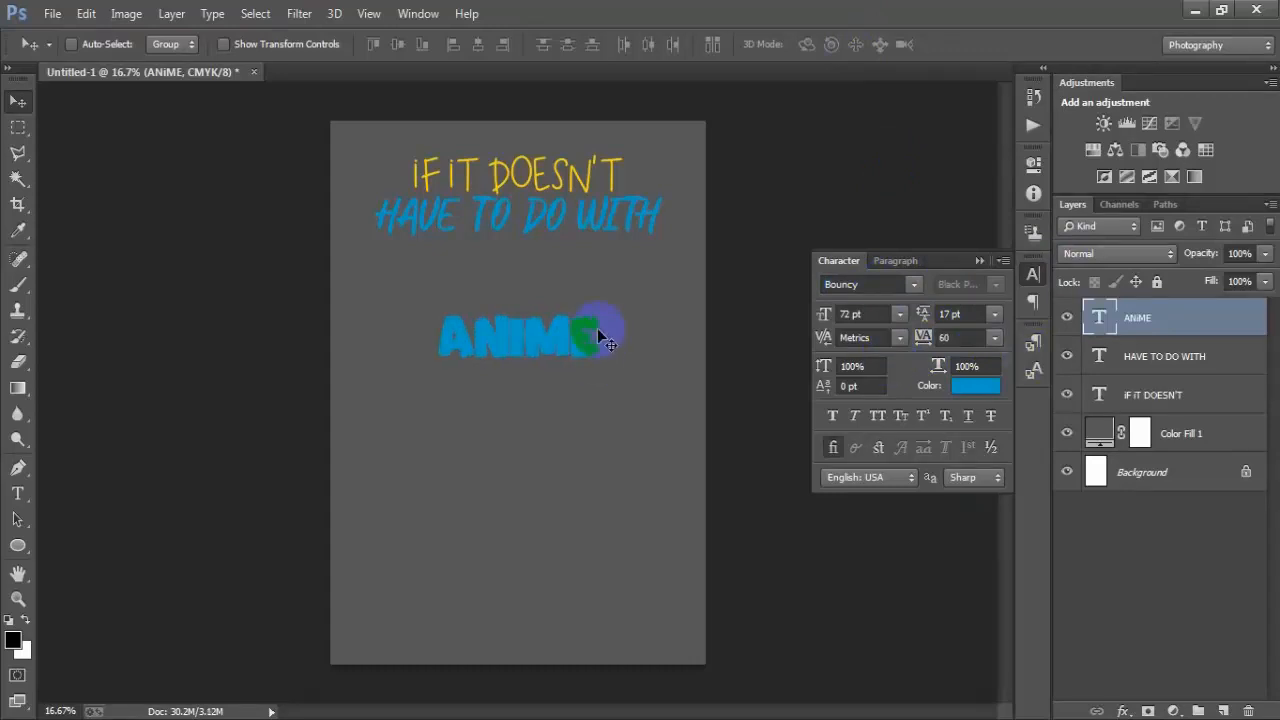
- Set the color of the "ANiME" text to white ffffff
{"action": "left_click", "coordinate": [975, 386]}
{"action": "left_click_drag", "start_coordinate": [660, 130], "coordinate": [594, 89]}
{"action": "left_click", "coordinate": [1060, 108]}
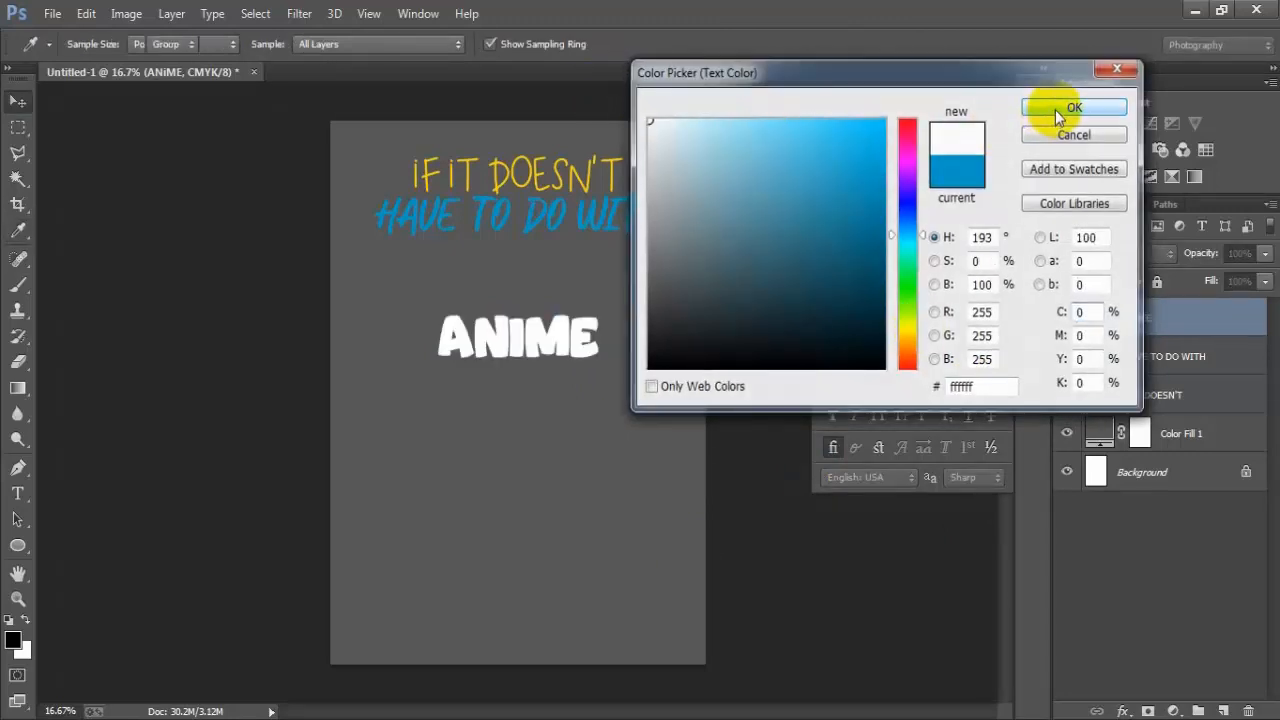
{"action": "left_click", "coordinate": [1033, 274]}
- Move the "ANiME" text up beneath the second line and enlarge it slightly with Free Transform
{"action": "left_click_drag", "start_coordinate": [524, 343], "coordinate": [515, 299]}
{"action": "key", "text": "ctrl+t"}
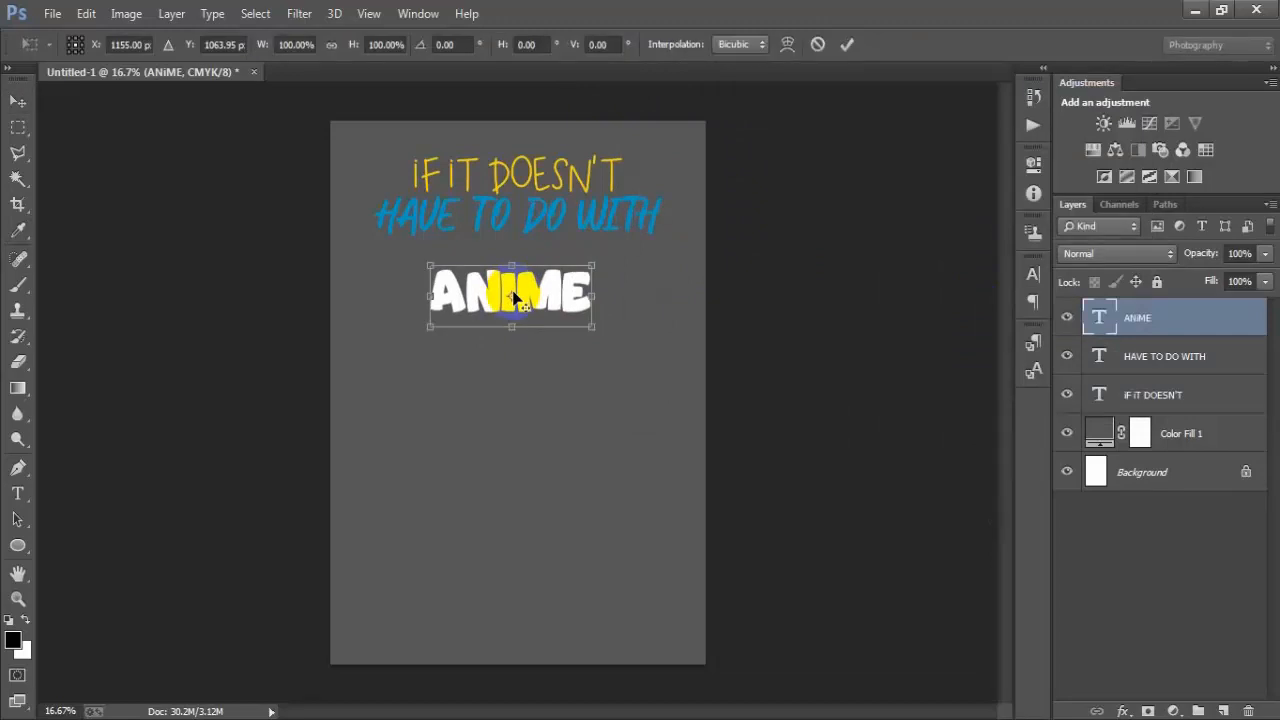
{"action": "left_click_drag", "start_coordinate": [596, 330], "coordinate": [605, 332]}
{"action": "left_click", "coordinate": [846, 44]}
- Center the "ANiME" text horizontally on the Background and nudge it up slightly
{"action": "left_click", "coordinate": [1171, 488], "text": "ctrl"}
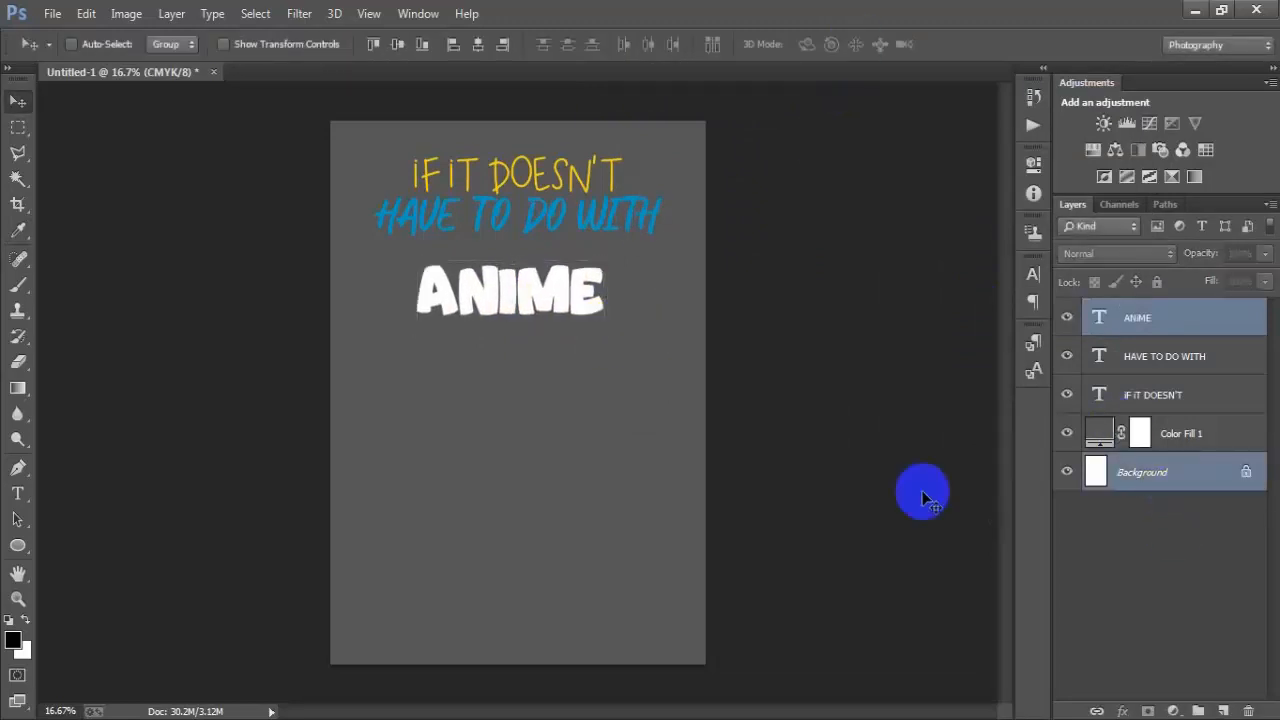
{"action": "left_click", "coordinate": [478, 45]}
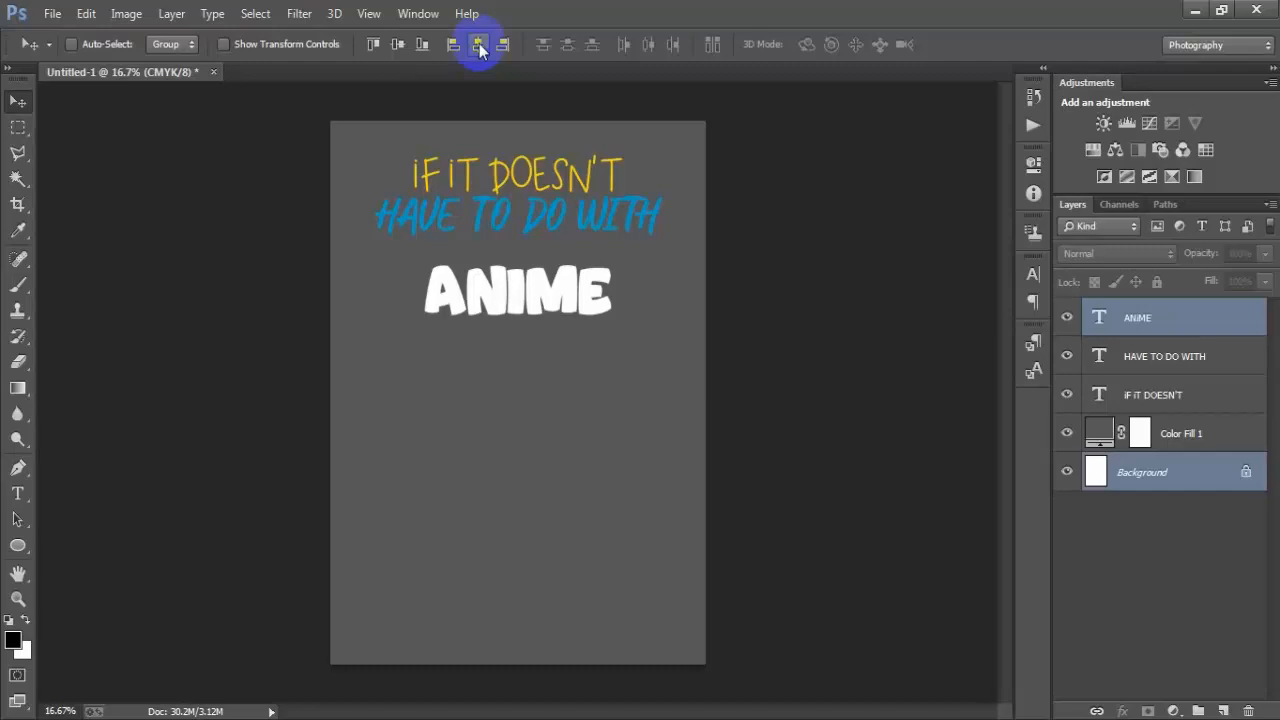
{"action": "left_click", "coordinate": [1175, 322]}
{"action": "key", "text": "Up"}
{"action": "key", "text": "Up"}
{"action": "key", "text": "Up"}
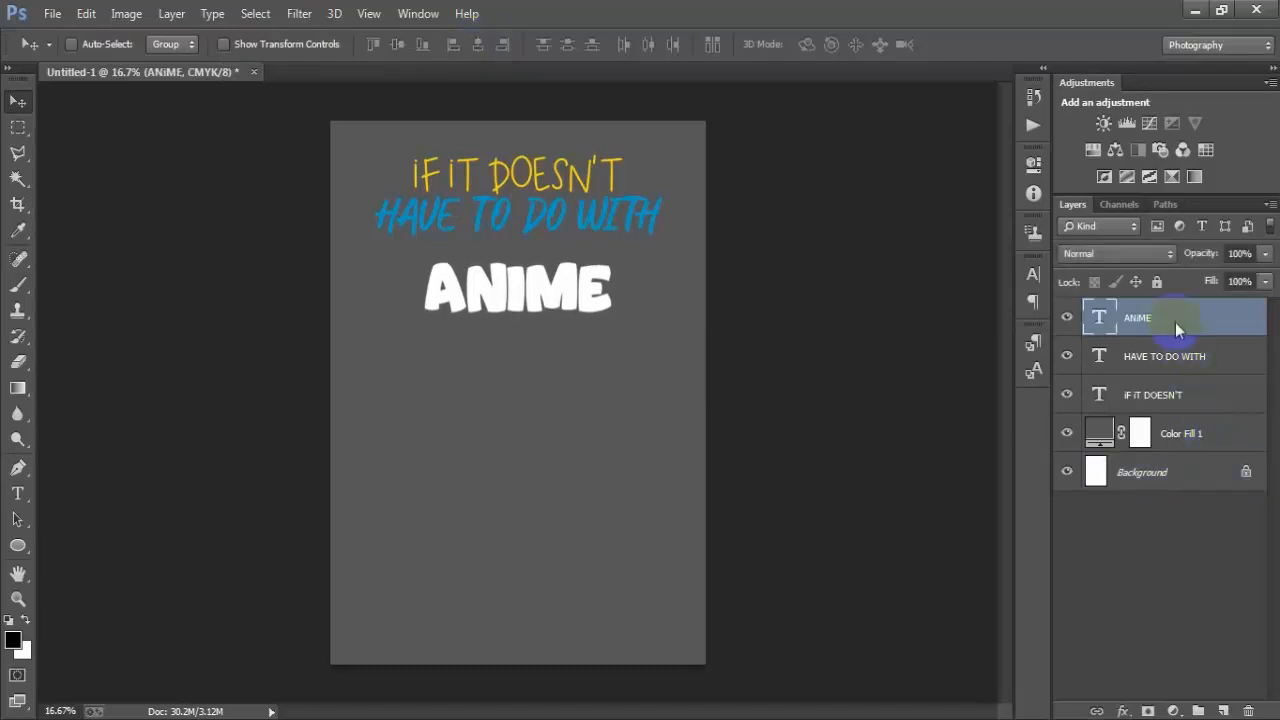
- Duplicate the "ANiME" text layer and hide the copy
{"action": "left_click", "coordinate": [1067, 318]}
{"action": "left_click", "coordinate": [1067, 318]}
{"action": "left_click", "coordinate": [1067, 318]}
{"action": "left_click", "coordinate": [1067, 318]}
{"action": "key", "text": "ctrl+j"}
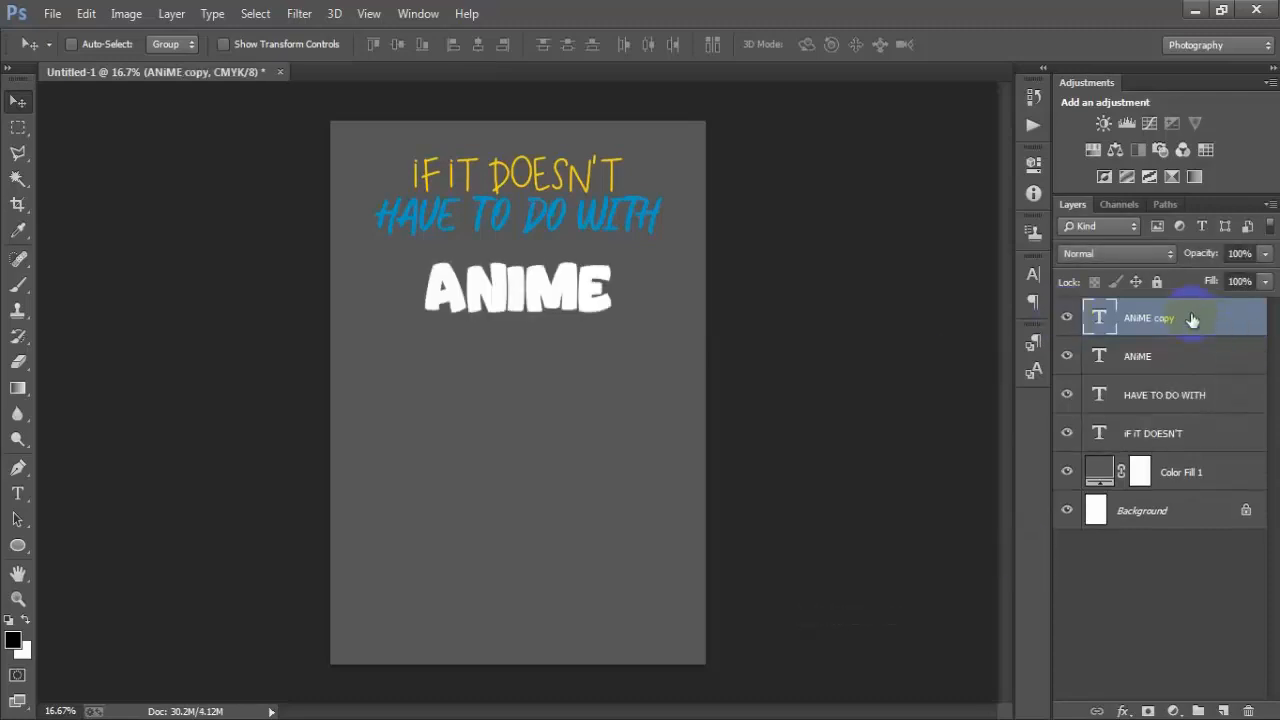
{"action": "left_click", "coordinate": [1067, 318]}
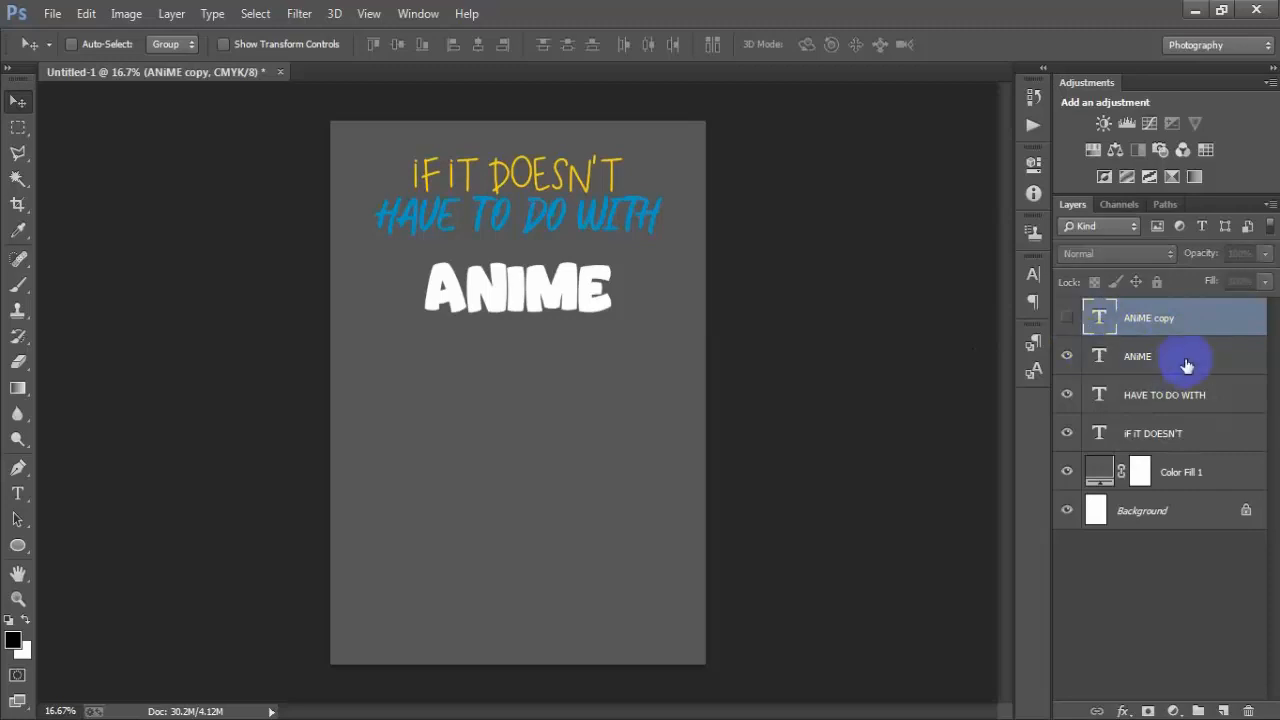
- Add a Stroke layer style in white ffffff to the original "ANiME" text layer
{"action": "left_click", "coordinate": [1085, 356]}
{"action": "left_click", "coordinate": [1068, 357]}
{"action": "left_click", "coordinate": [1068, 357]}
{"action": "left_click", "coordinate": [1185, 361]}
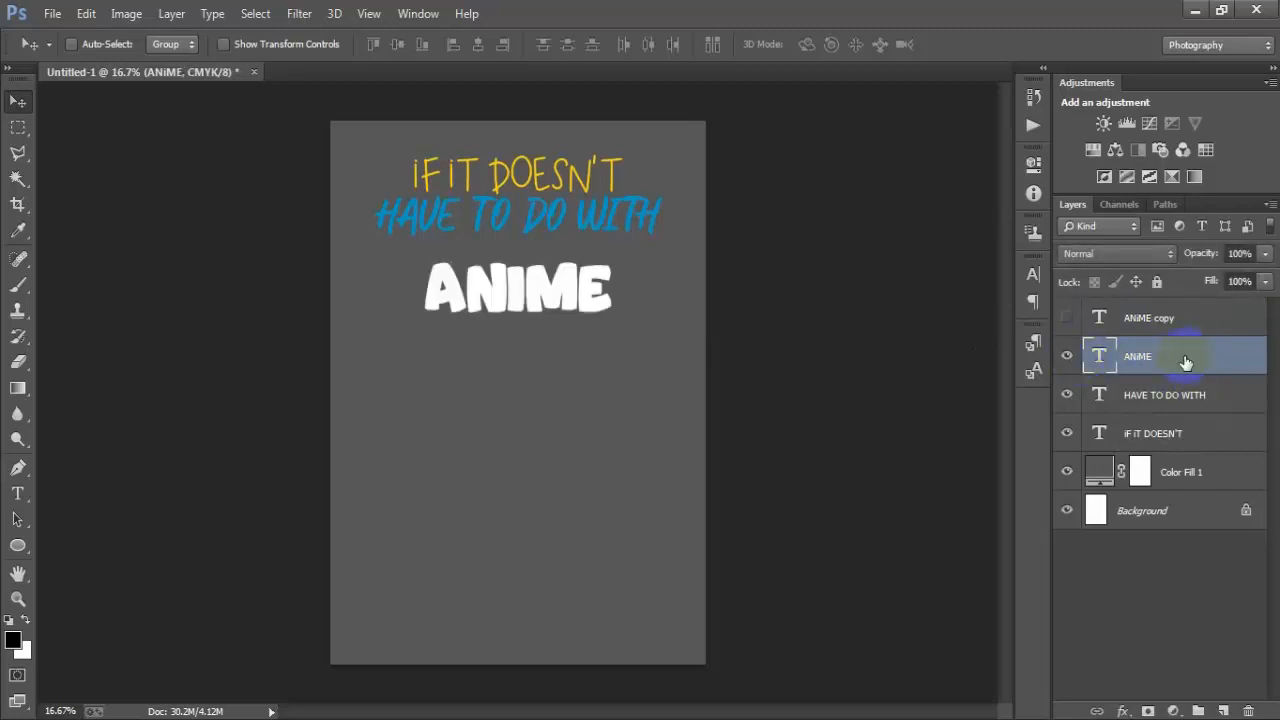
{"action": "double_click", "coordinate": [1230, 364]}
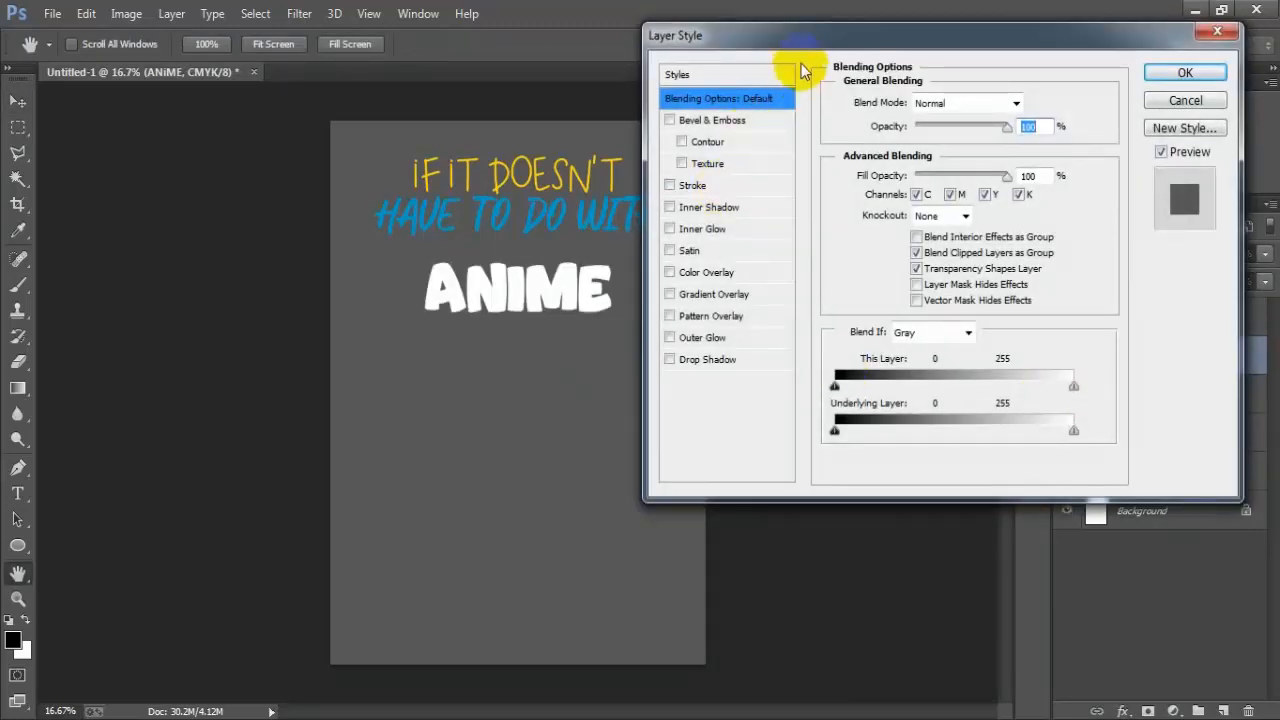
{"action": "left_click_drag", "start_coordinate": [801, 63], "coordinate": [775, 46]}
{"action": "left_click", "coordinate": [666, 192]}
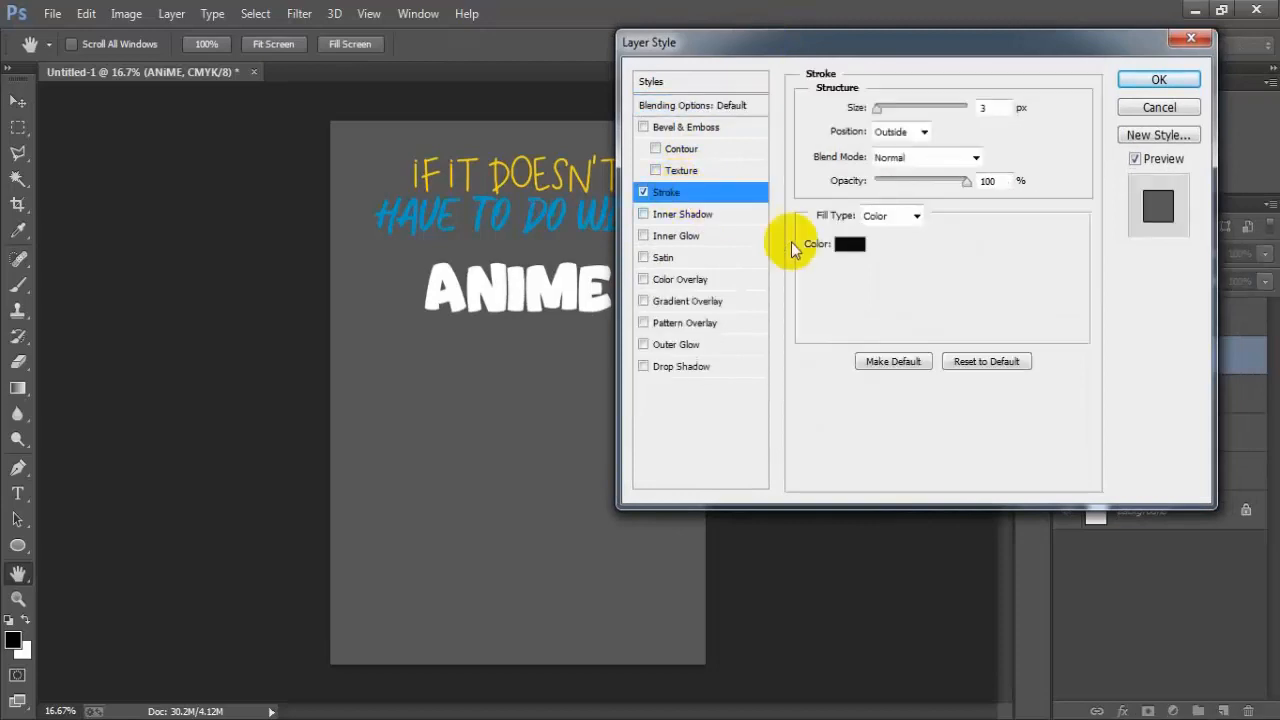
{"action": "left_click", "coordinate": [845, 248]}
{"action": "left_click_drag", "start_coordinate": [720, 177], "coordinate": [586, 86]}
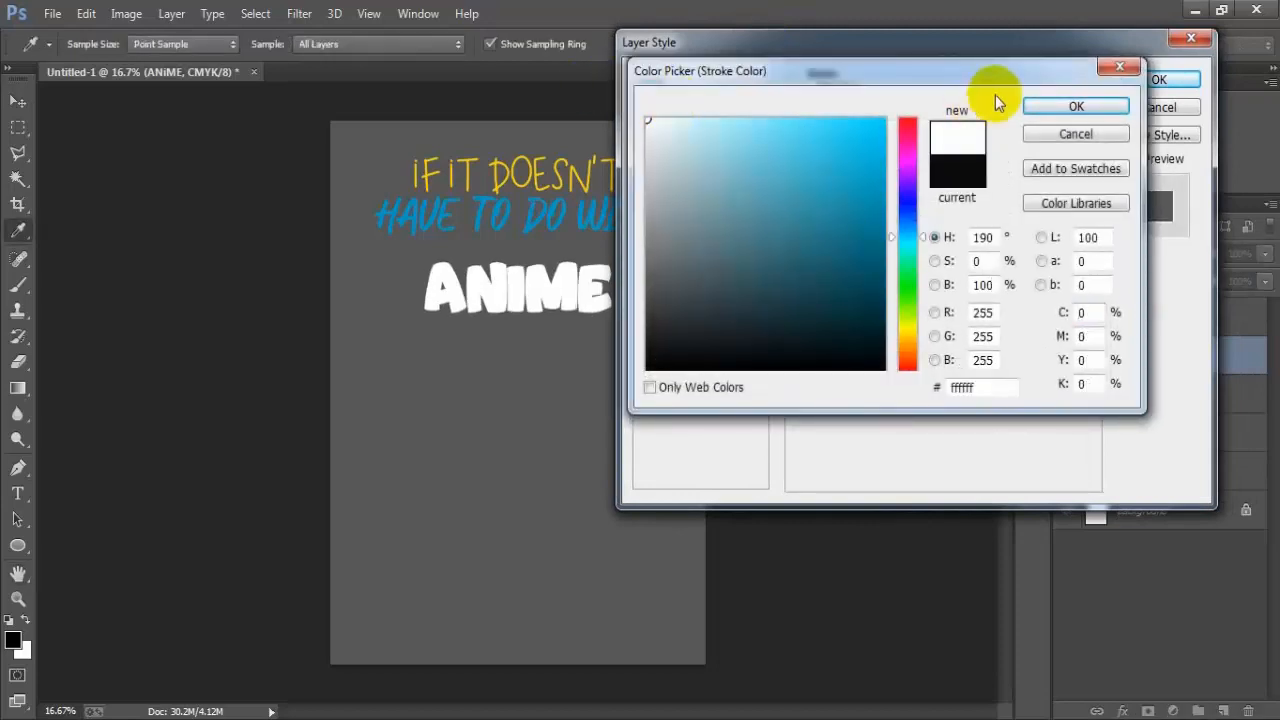
{"action": "left_click", "coordinate": [1073, 108]}
- Set the "ANiME" stroke size to 26 px, apply the layer style and collapse the layer's effects list
{"action": "left_click_drag", "start_coordinate": [878, 108], "coordinate": [891, 109]}
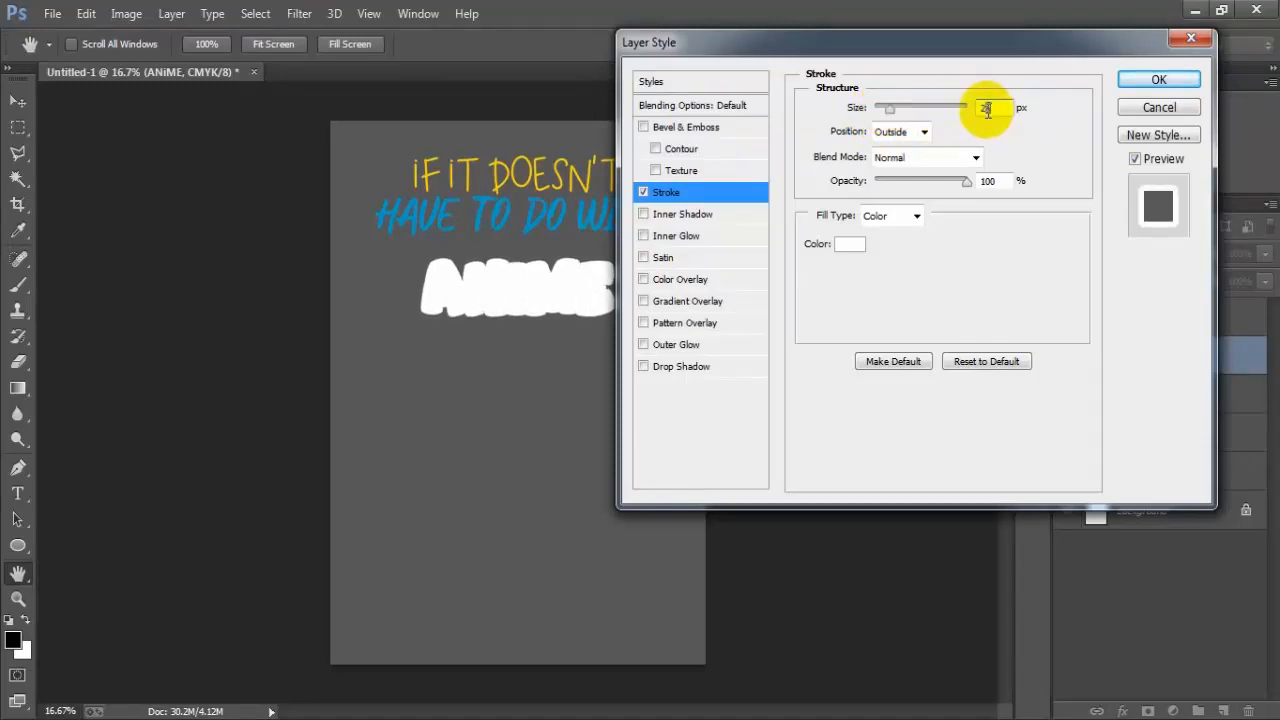
{"action": "type", "text": "25"}
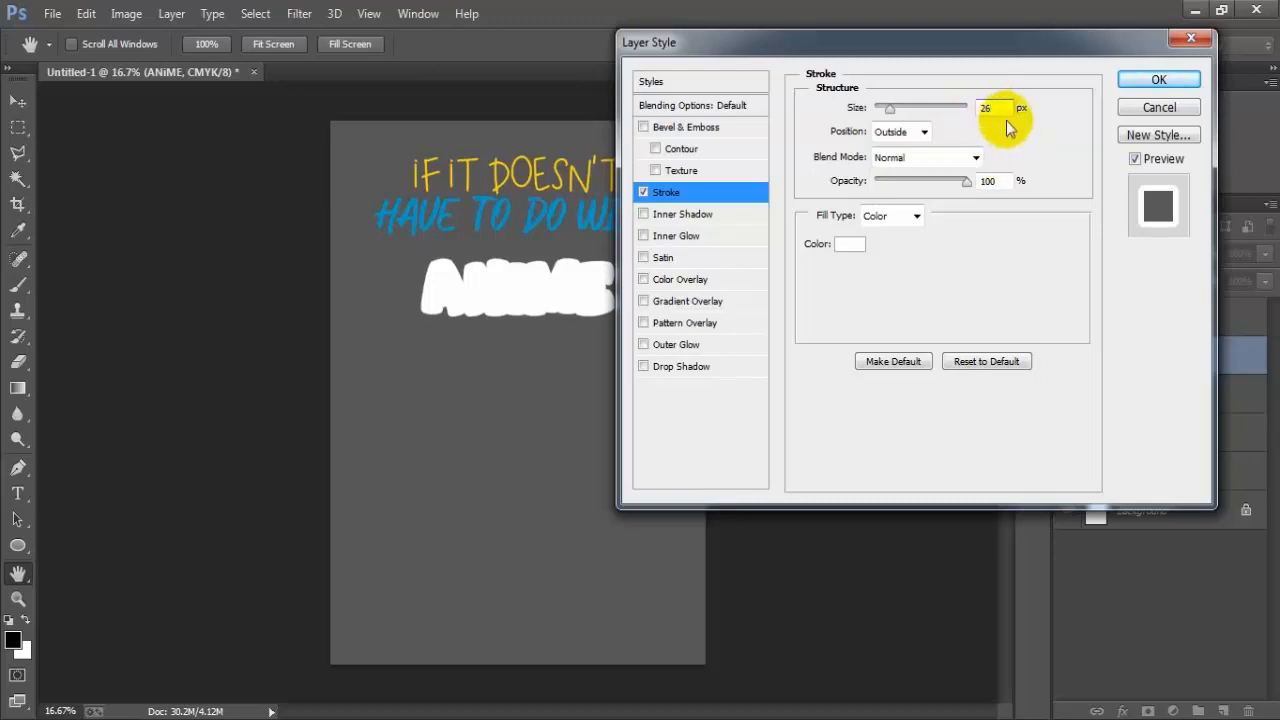
{"action": "left_click", "coordinate": [1141, 83]}
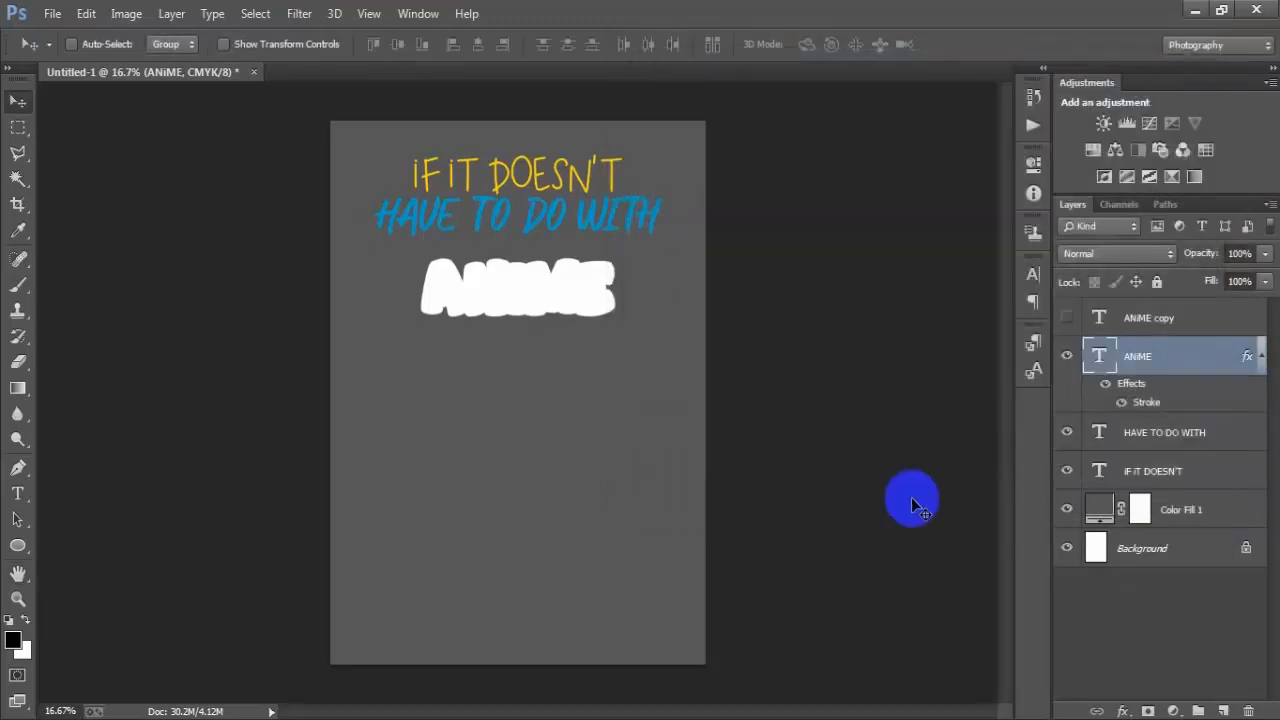
{"action": "left_click", "coordinate": [1260, 358]}
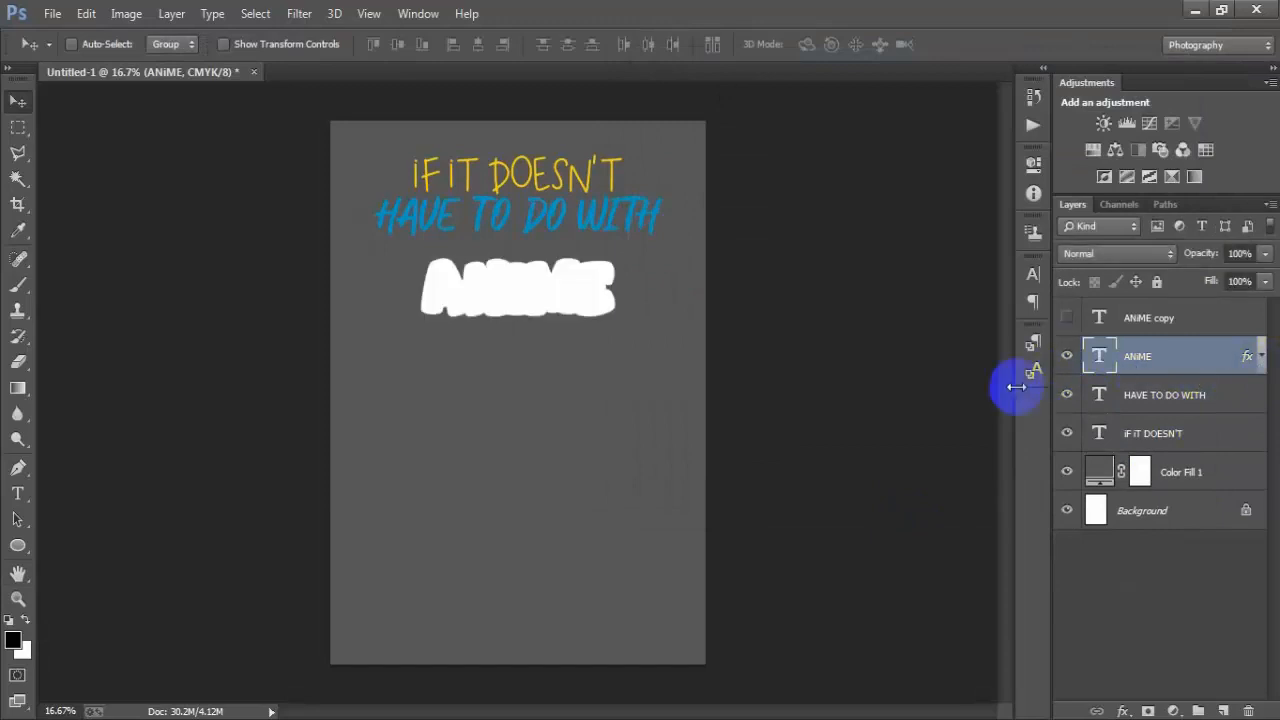
- Show the "ANiME copy" layer and open its text color for editing
{"action": "left_click", "coordinate": [1195, 318]}
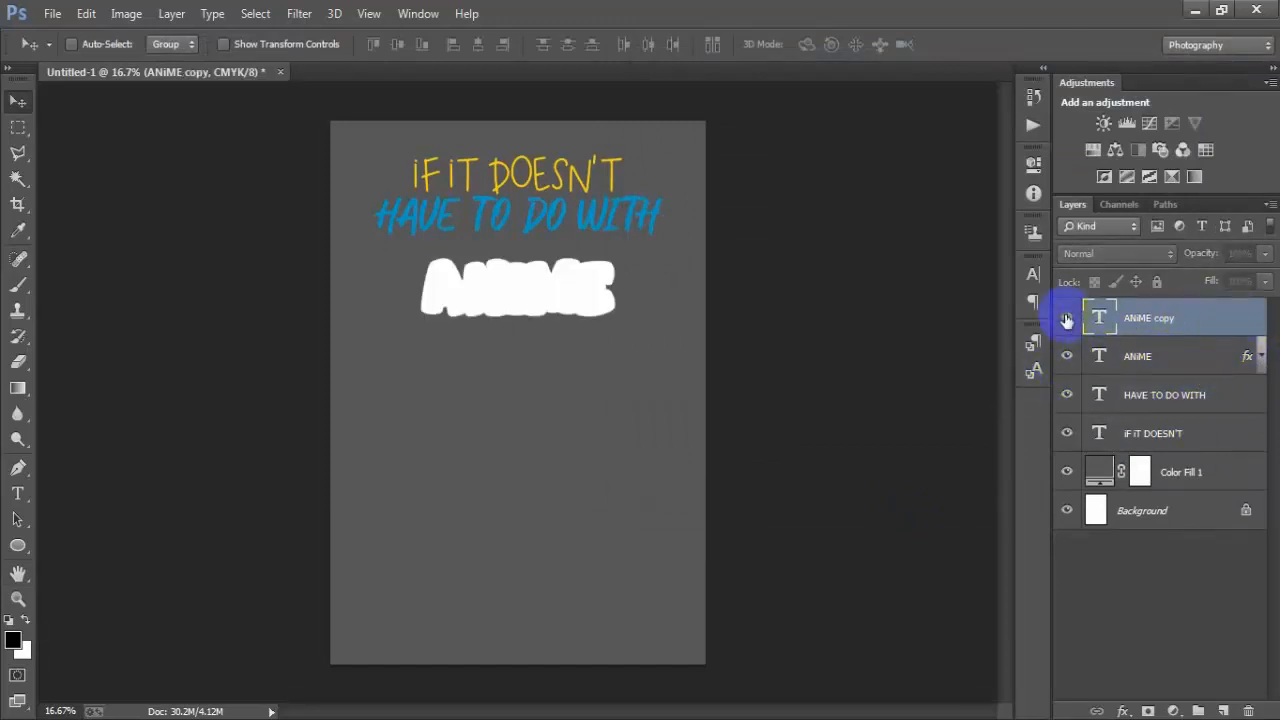
{"action": "left_click", "coordinate": [1033, 277]}
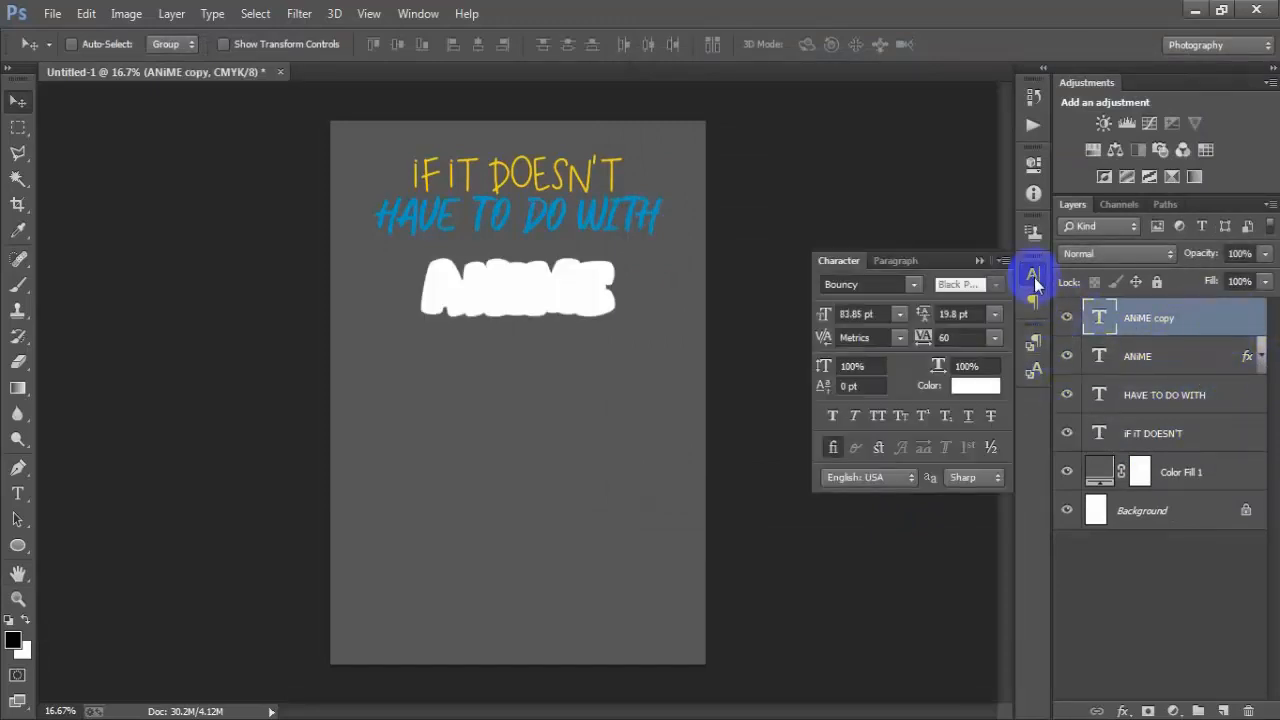
{"action": "left_click", "coordinate": [977, 387]}
{"action": "left_click", "coordinate": [974, 390]}
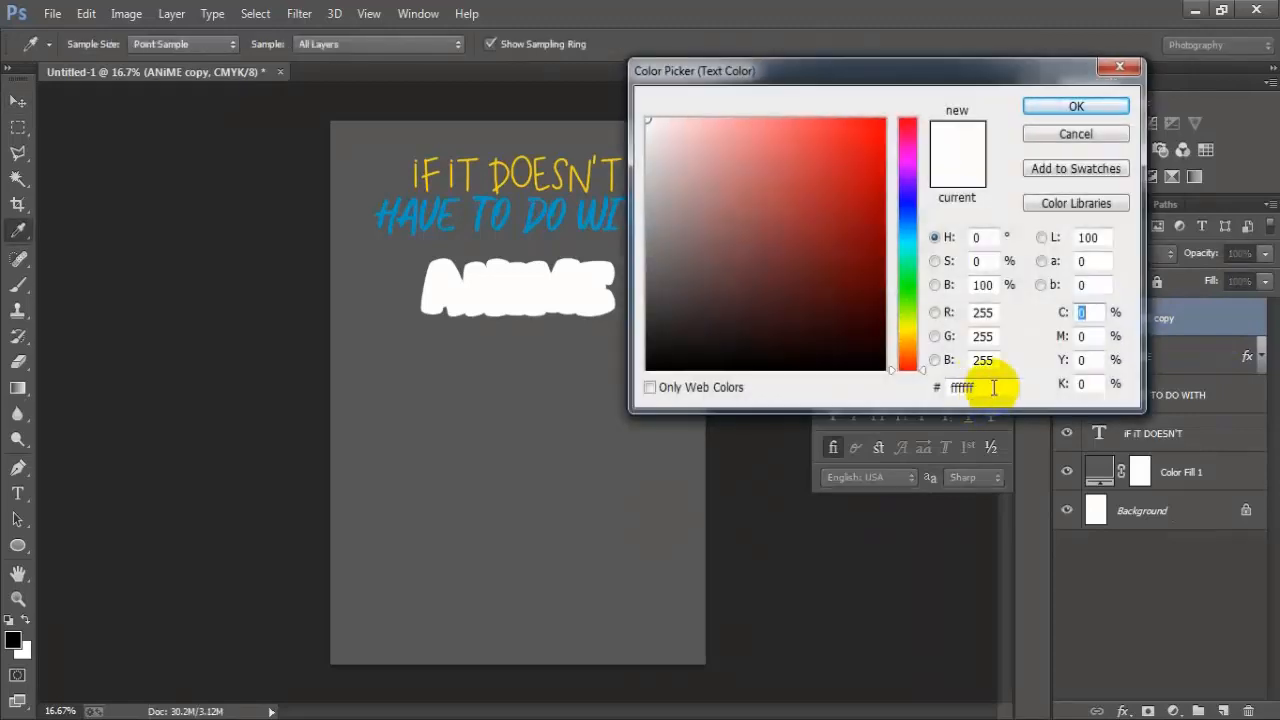
{"action": "left_click_drag", "start_coordinate": [993, 388], "coordinate": [943, 392]}
{"action": "type", "text": "00"}
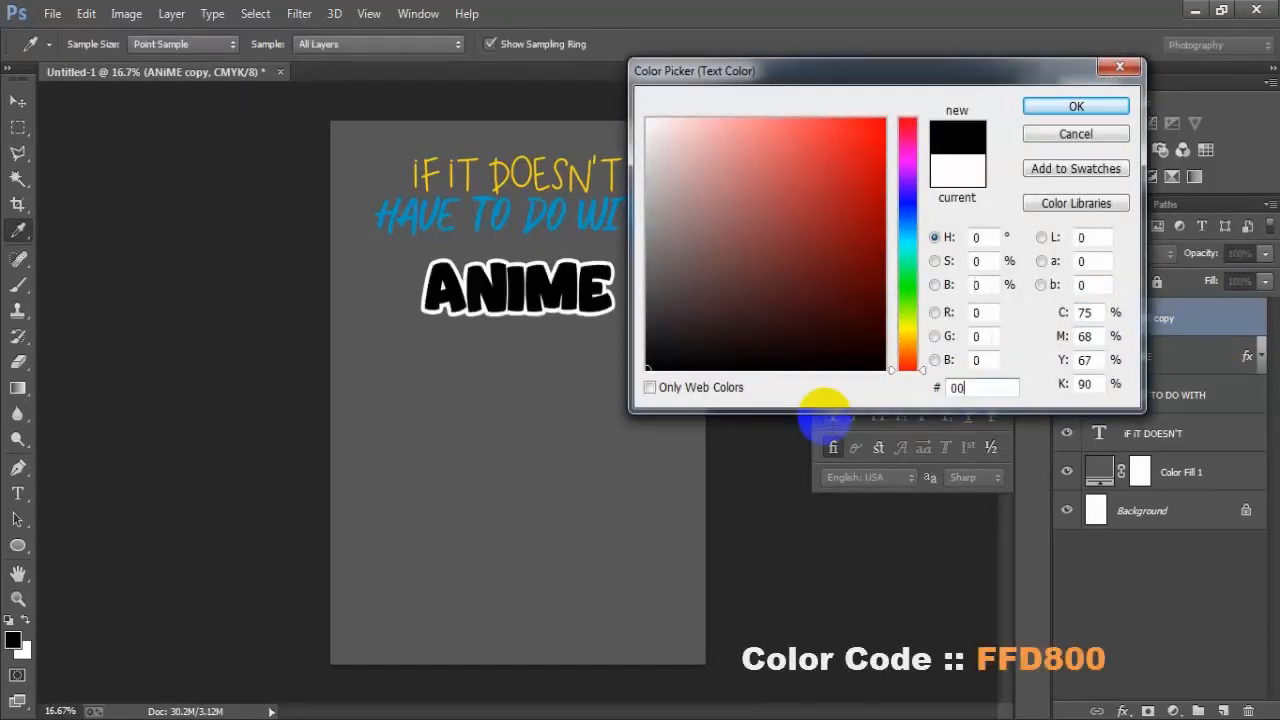
{"action": "type", "text": "9CC9"}
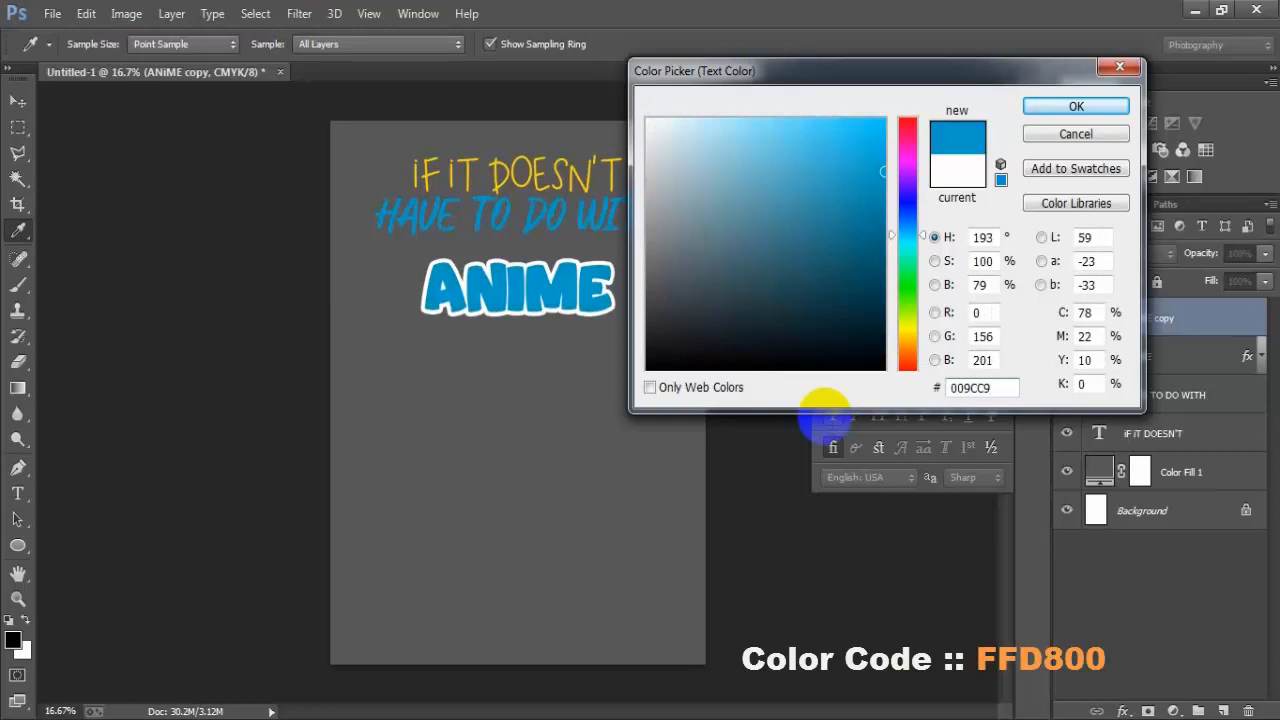
{"action": "key", "text": "BackSpace"}
{"action": "key", "text": "BackSpace"}
{"action": "key", "text": "BackSpace"}
{"action": "key", "text": "BackSpace"}
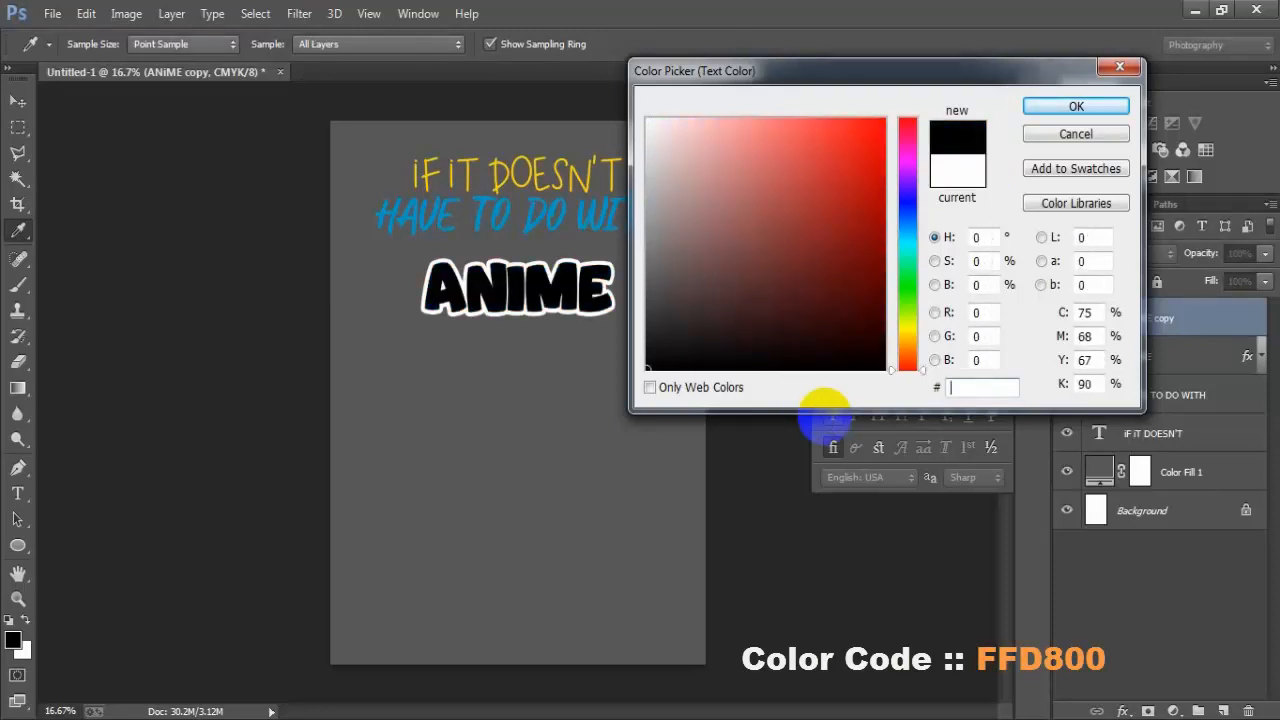
- Set the color of the "ANiME copy" text to yellow FFD800
{"action": "type", "text": "FF"}
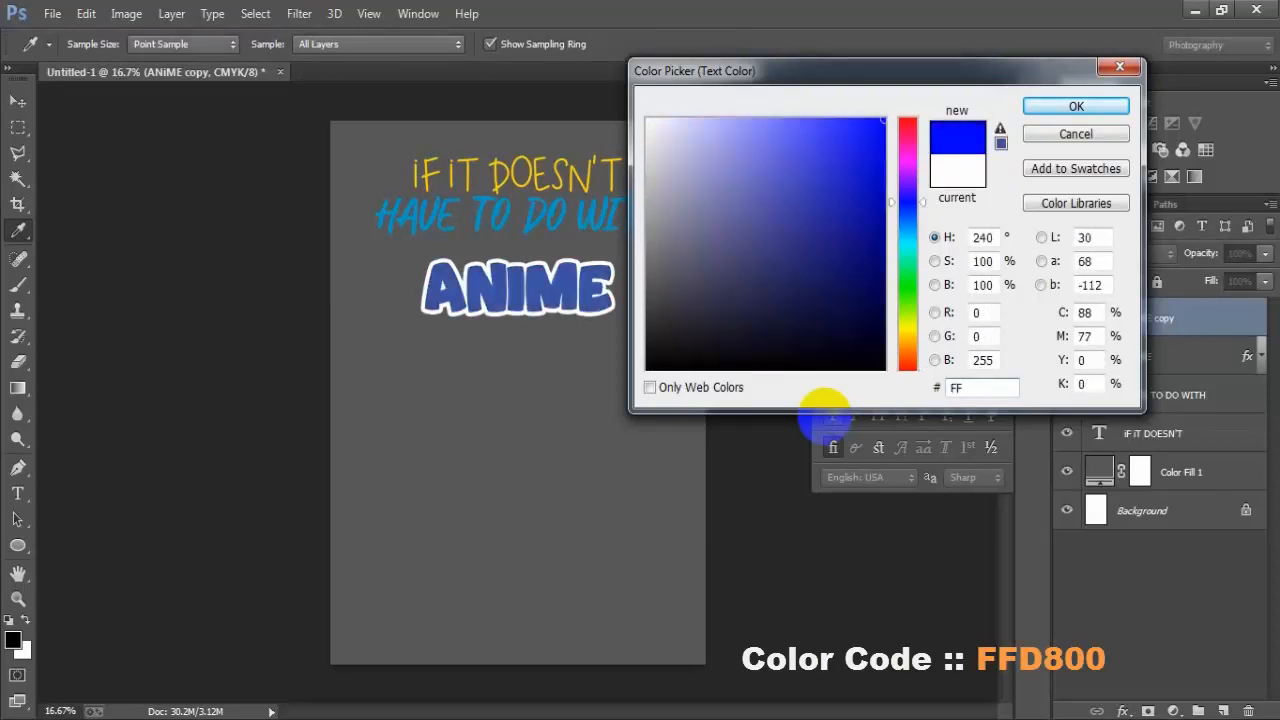
{"action": "type", "text": "D800"}
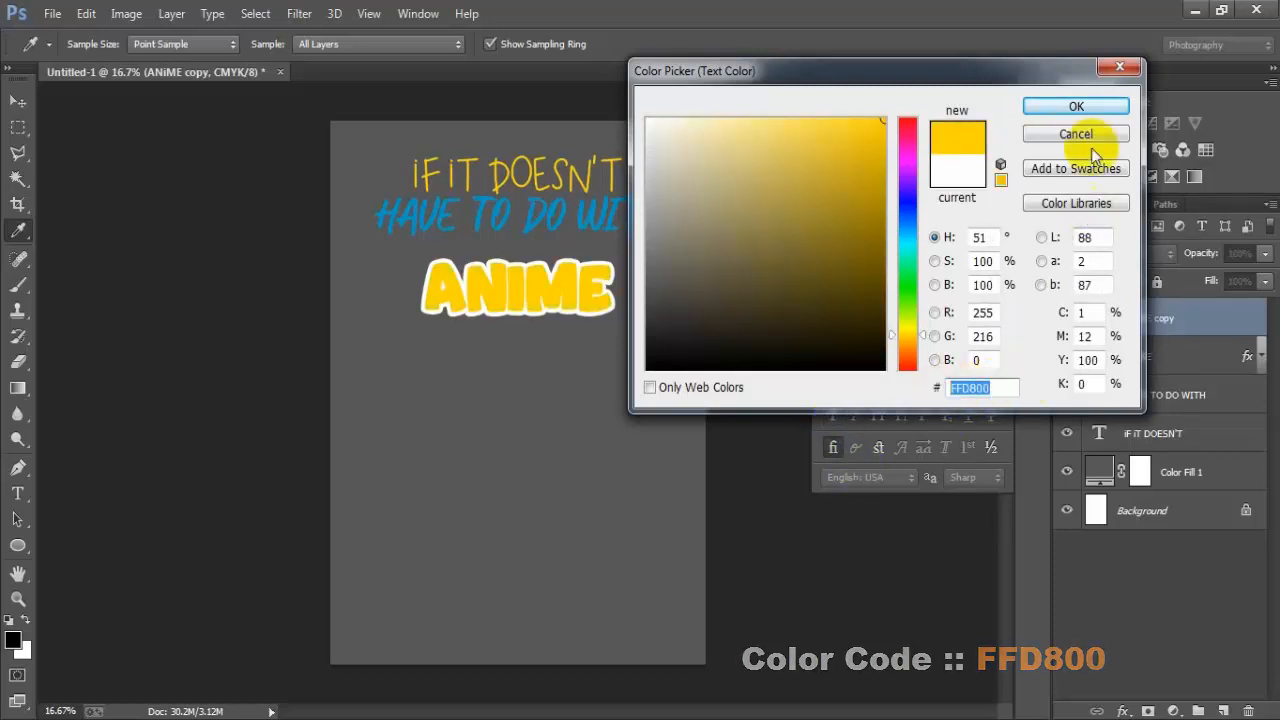
{"action": "left_click", "coordinate": [1076, 106]}
{"action": "left_click", "coordinate": [979, 263]}
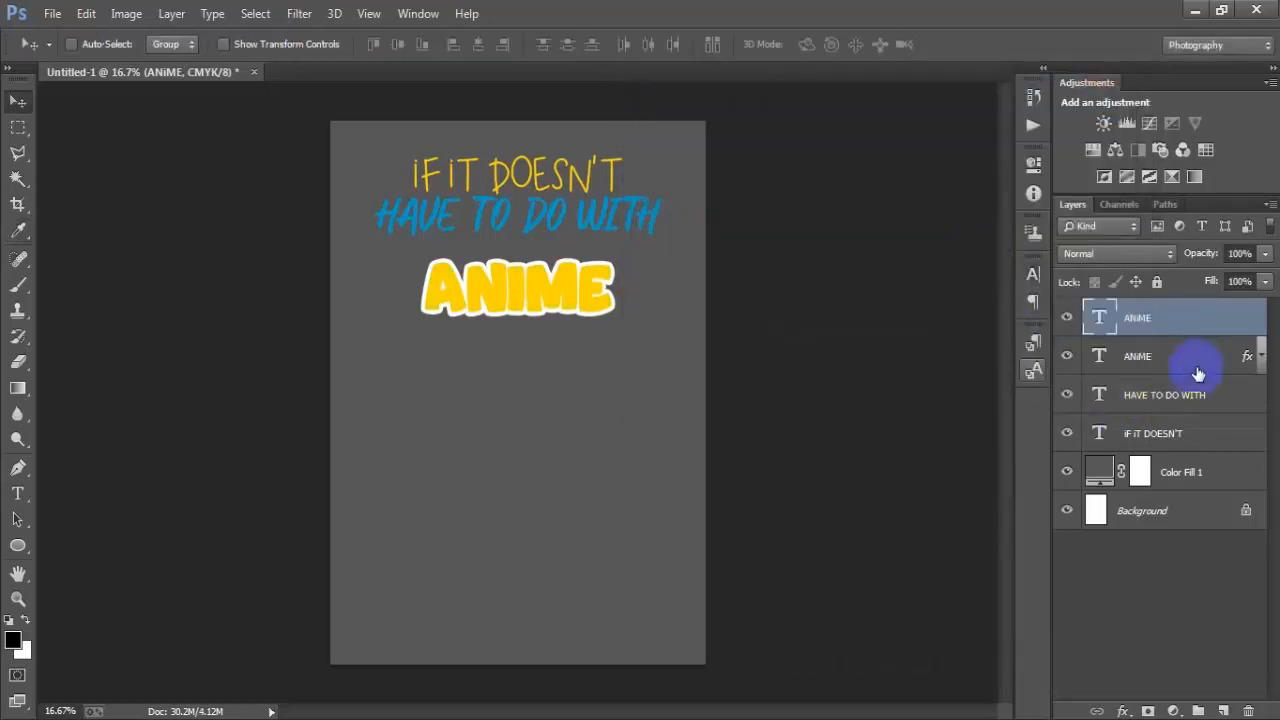
- Scale the white-outlined lower "ANiME" text layer up from its center to about 103.8%
{"action": "left_click", "coordinate": [1200, 358]}
{"action": "left_click", "coordinate": [1066, 356]}
{"action": "left_click", "coordinate": [1066, 356]}
{"action": "left_click", "coordinate": [1071, 357]}
{"action": "left_click", "coordinate": [1071, 357]}
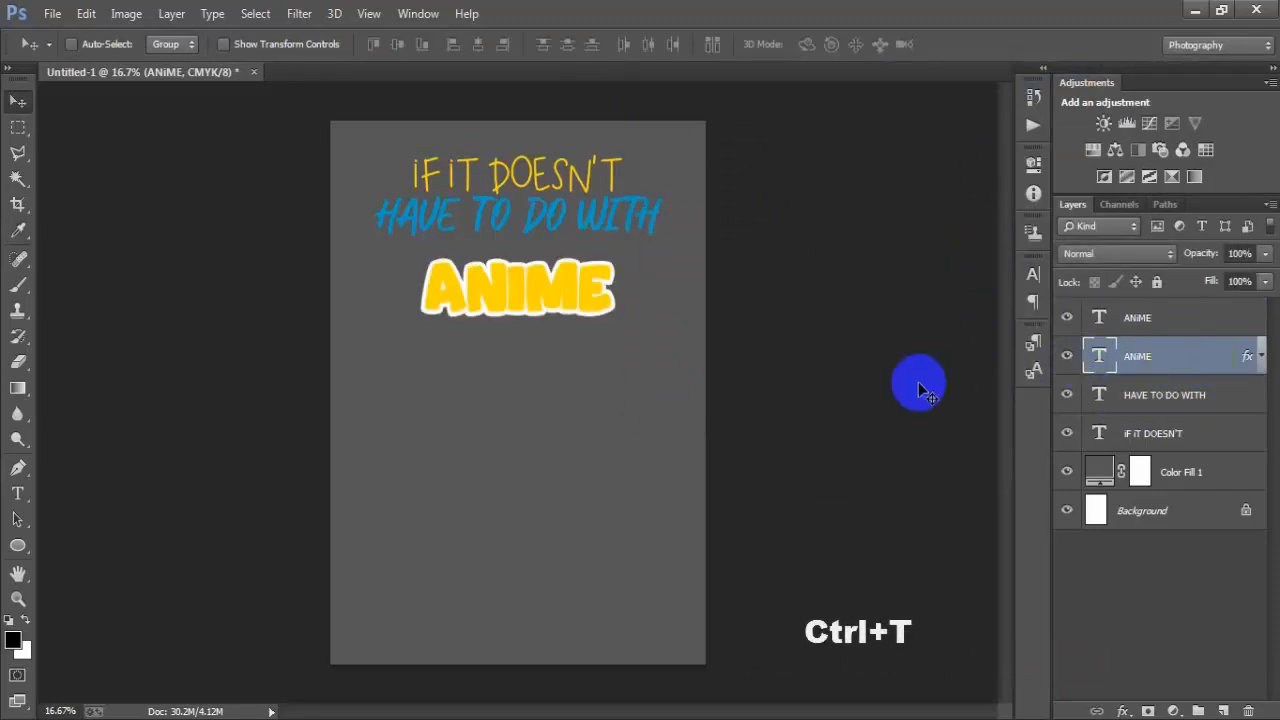
{"action": "key", "text": "ctrl+t"}
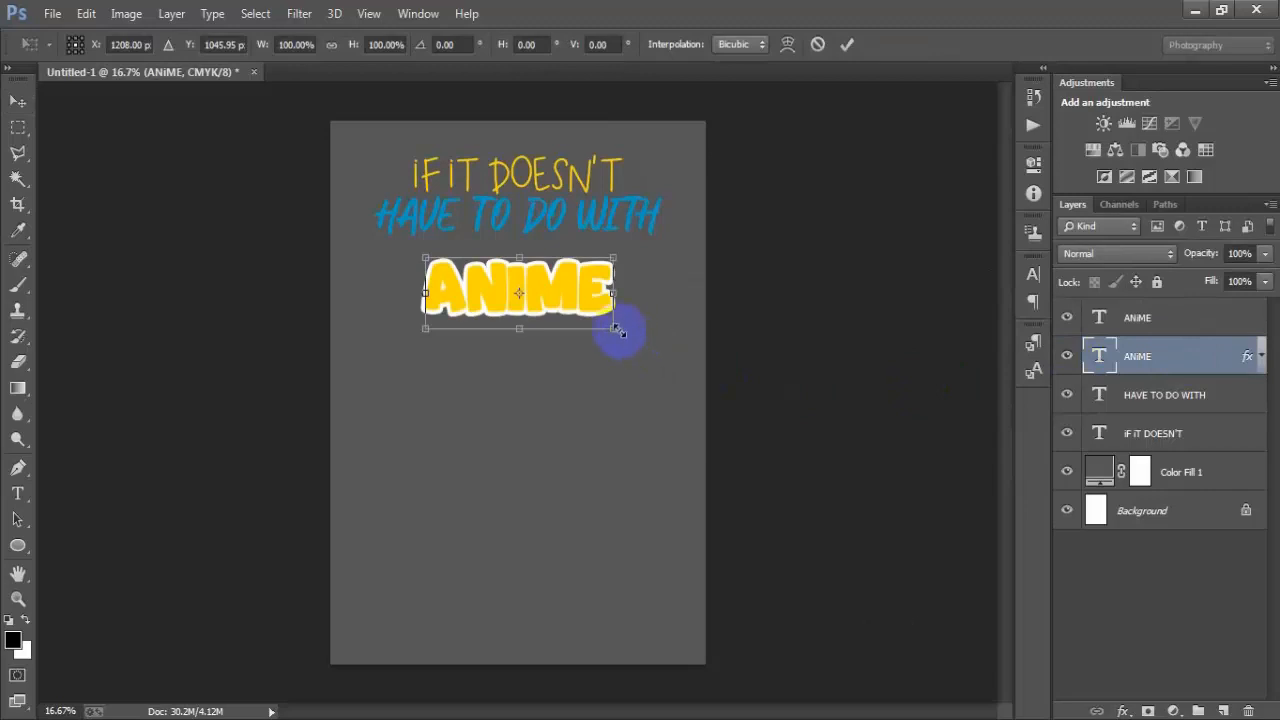
{"action": "left_click_drag", "start_coordinate": [614, 330], "coordinate": [620, 333]}
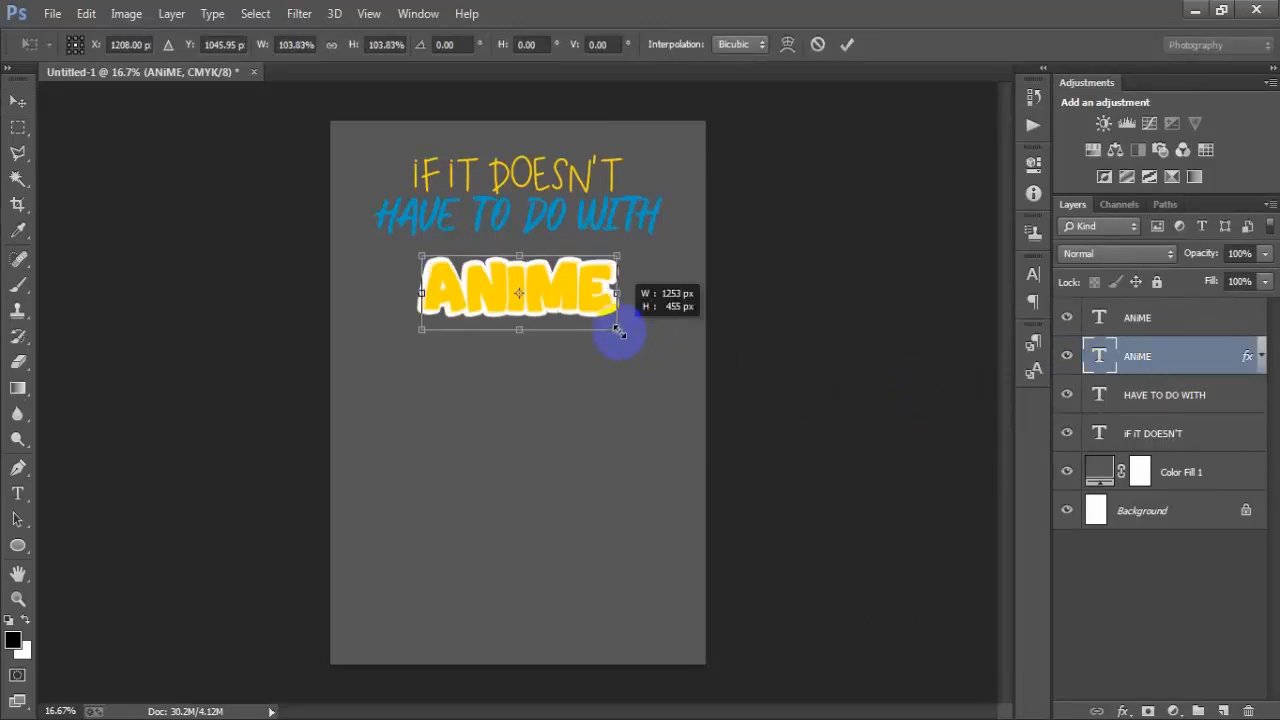
{"action": "left_click_drag", "start_coordinate": [617, 330], "coordinate": [615, 333]}
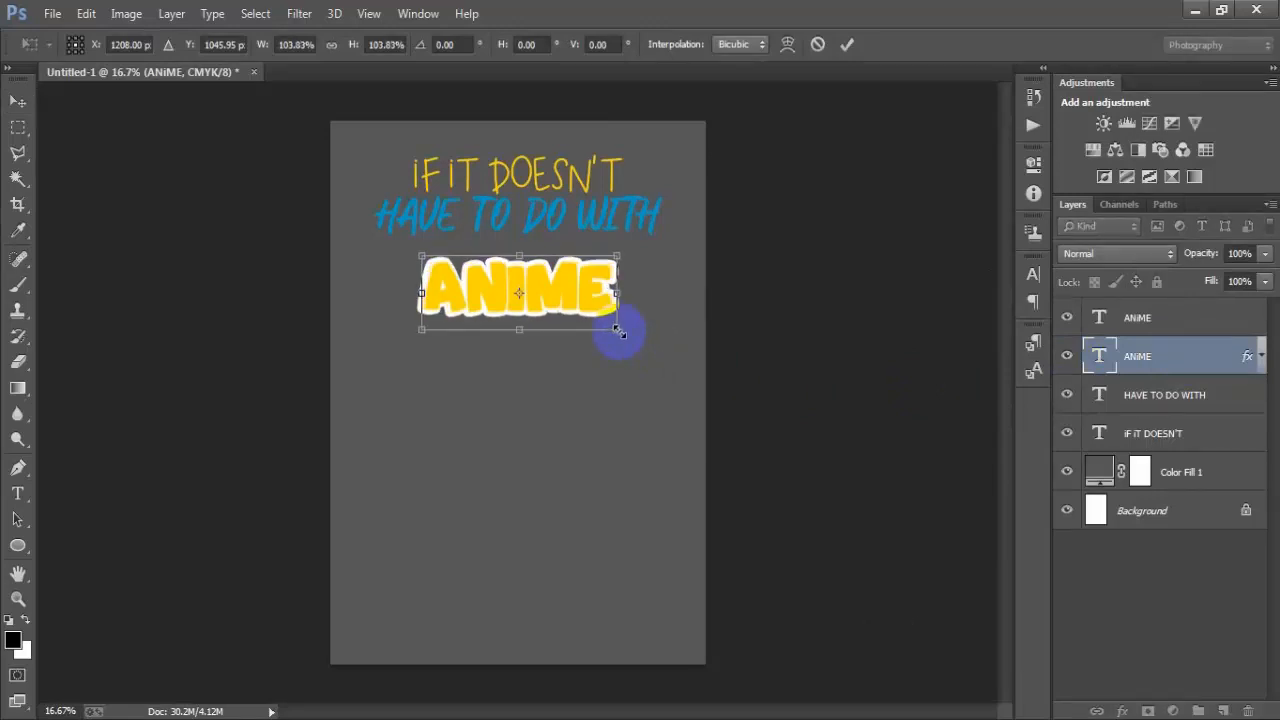
{"action": "left_click", "coordinate": [846, 44]}
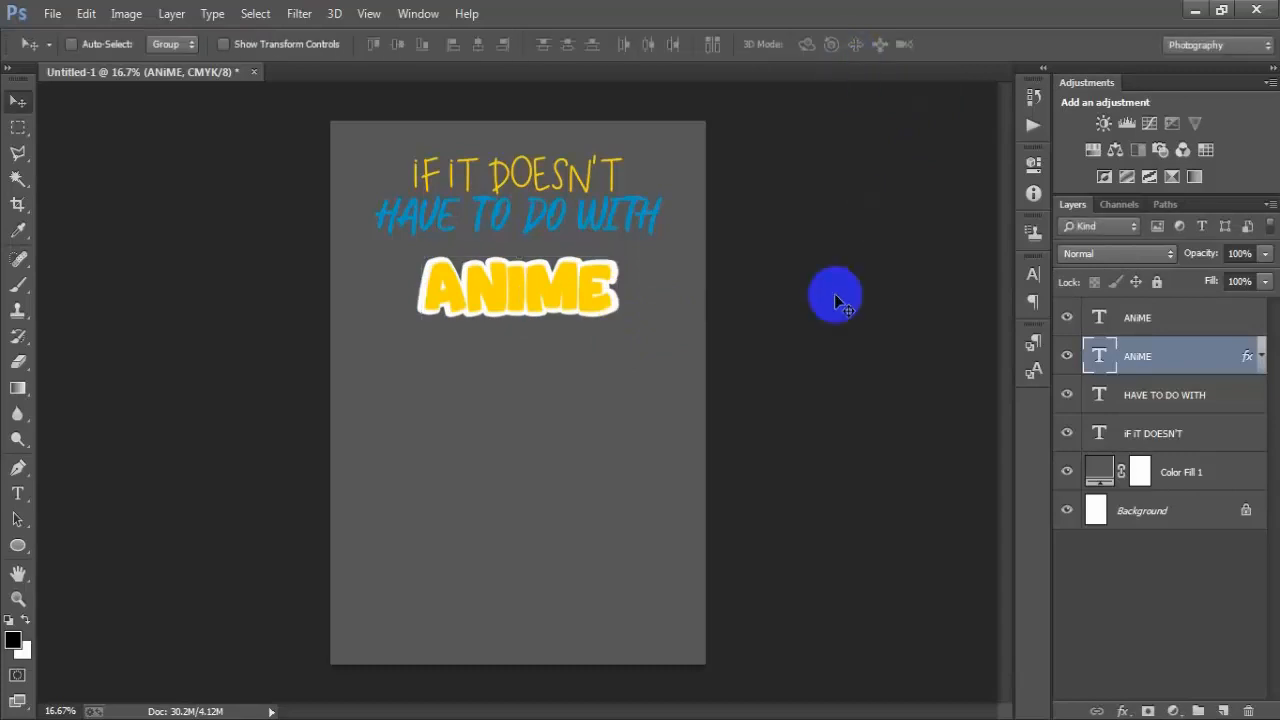
- Add a Stroke layer style in black to the top yellow "ANiME" text layer
{"action": "left_click", "coordinate": [1240, 312]}
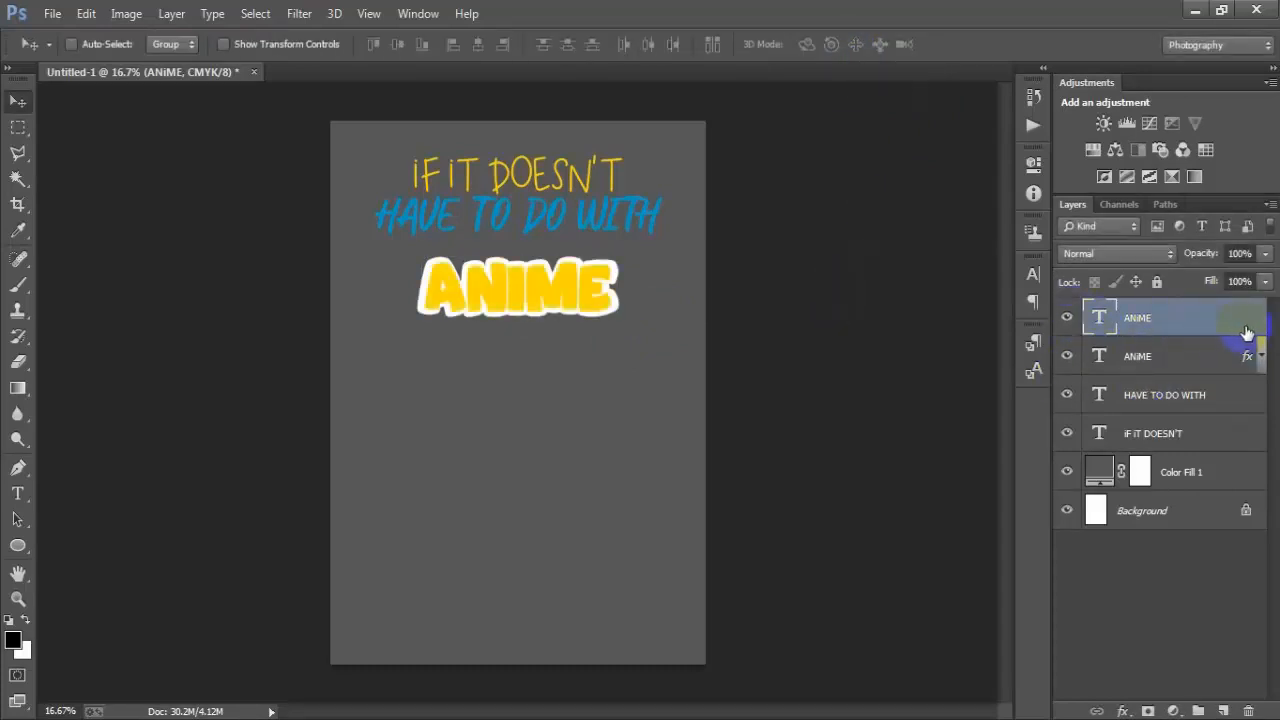
{"action": "double_click", "coordinate": [1233, 329]}
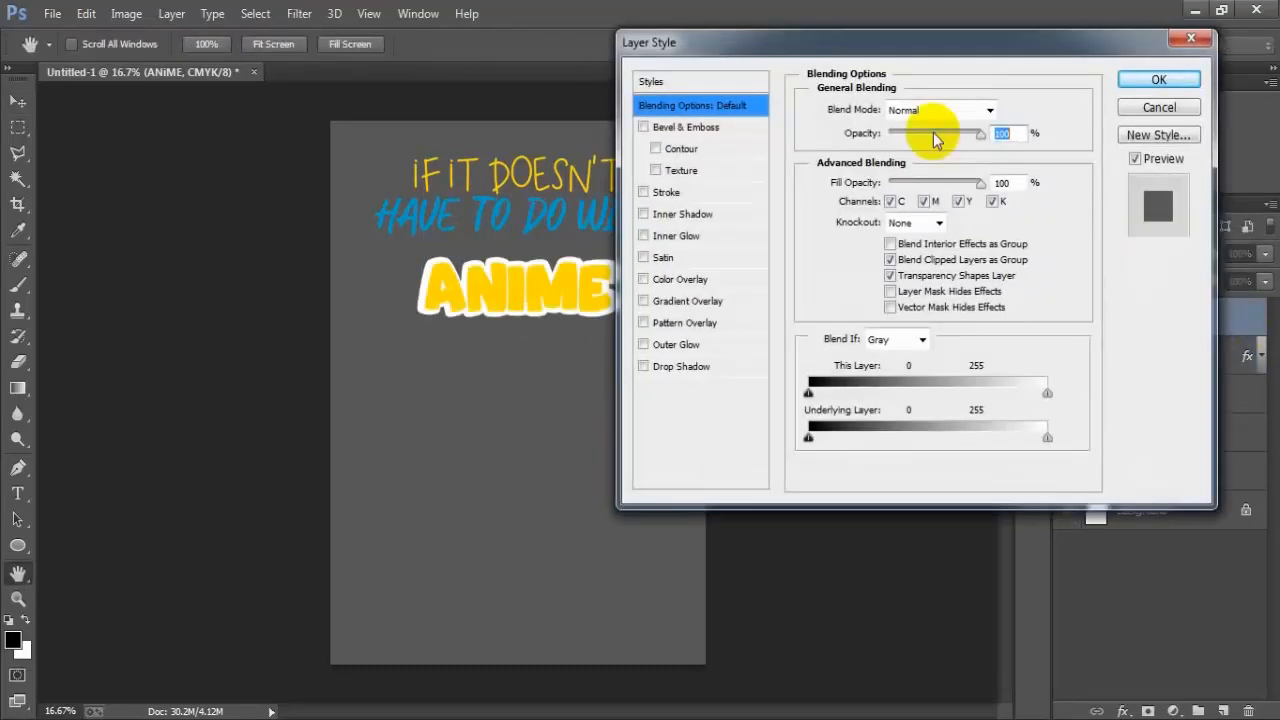
{"action": "left_click", "coordinate": [666, 191]}
{"action": "left_click", "coordinate": [861, 248]}
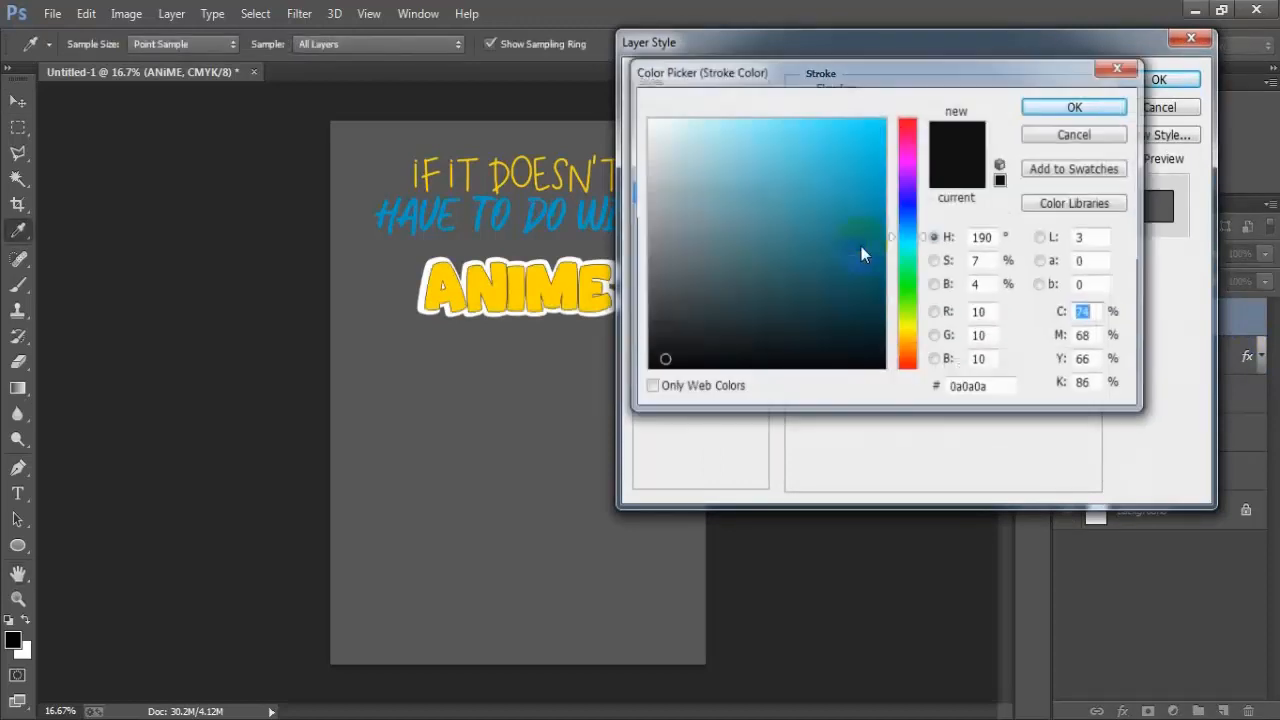
{"action": "left_click_drag", "start_coordinate": [657, 358], "coordinate": [628, 384]}
{"action": "left_click", "coordinate": [1060, 112]}
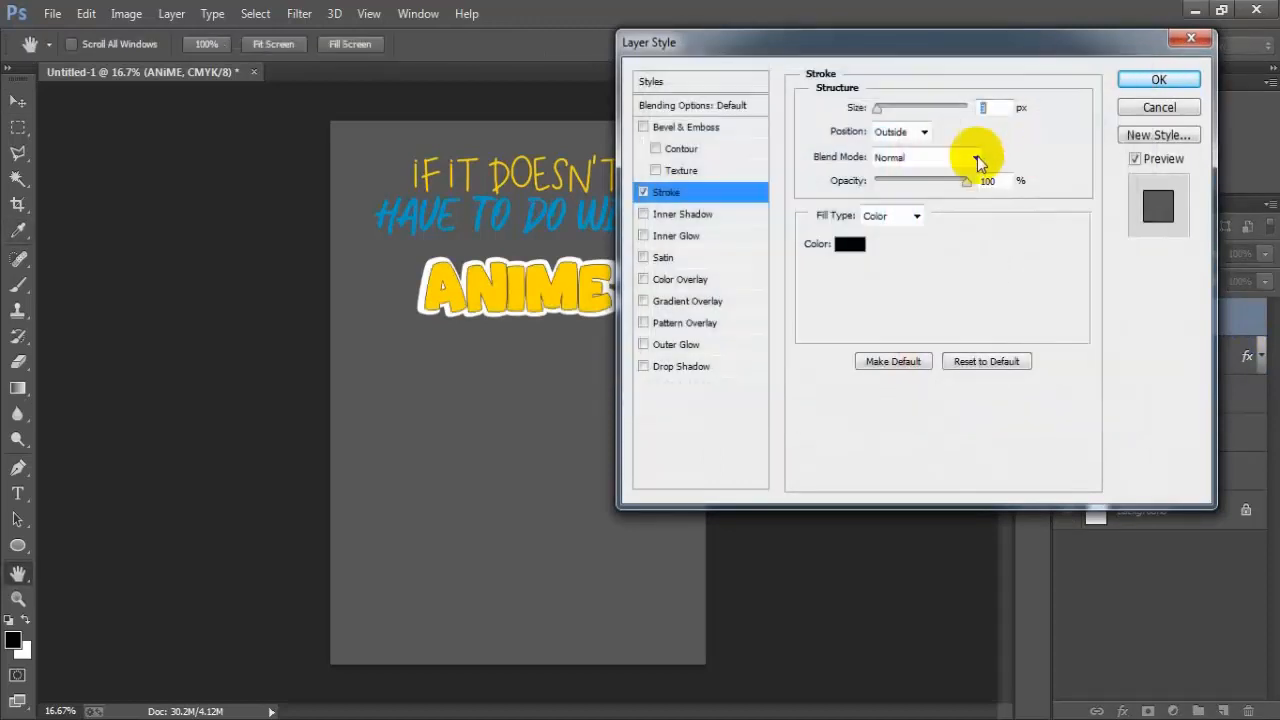
- Thicken the black stroke slightly, apply the layer style and collapse the top layer's effects list
{"action": "left_click_drag", "start_coordinate": [880, 108], "coordinate": [883, 117]}
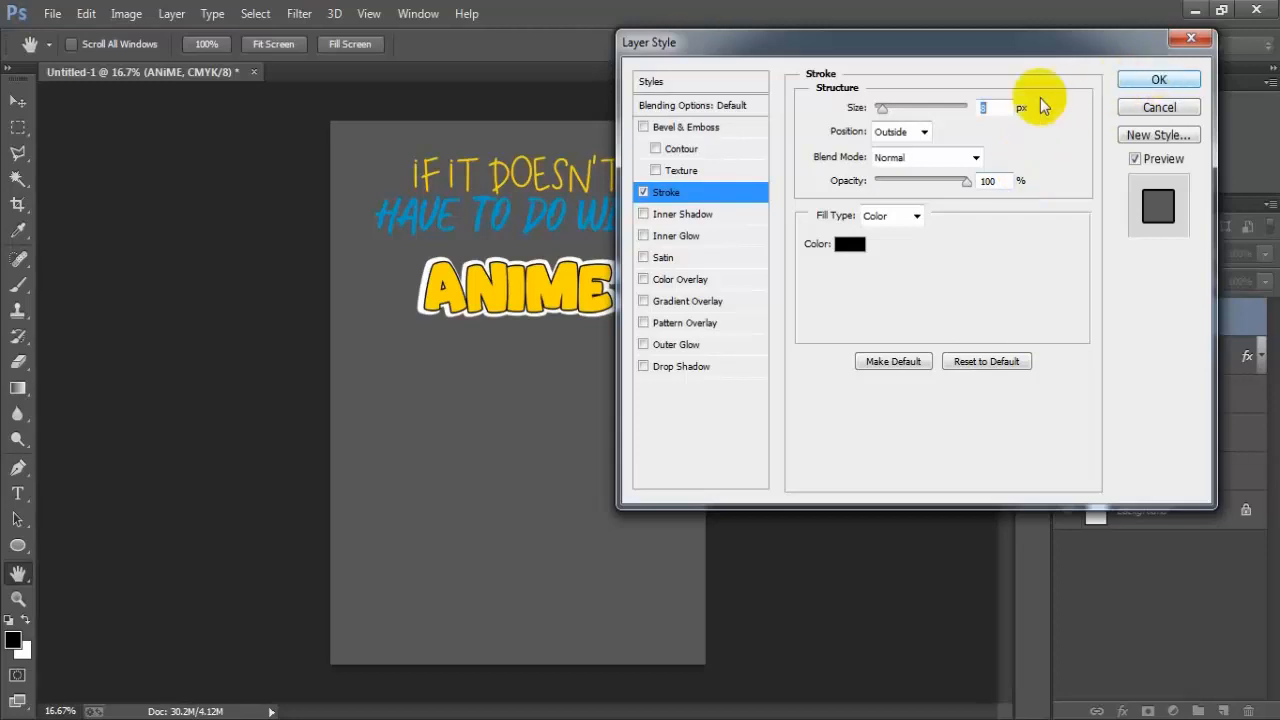
{"action": "left_click", "coordinate": [1148, 80]}
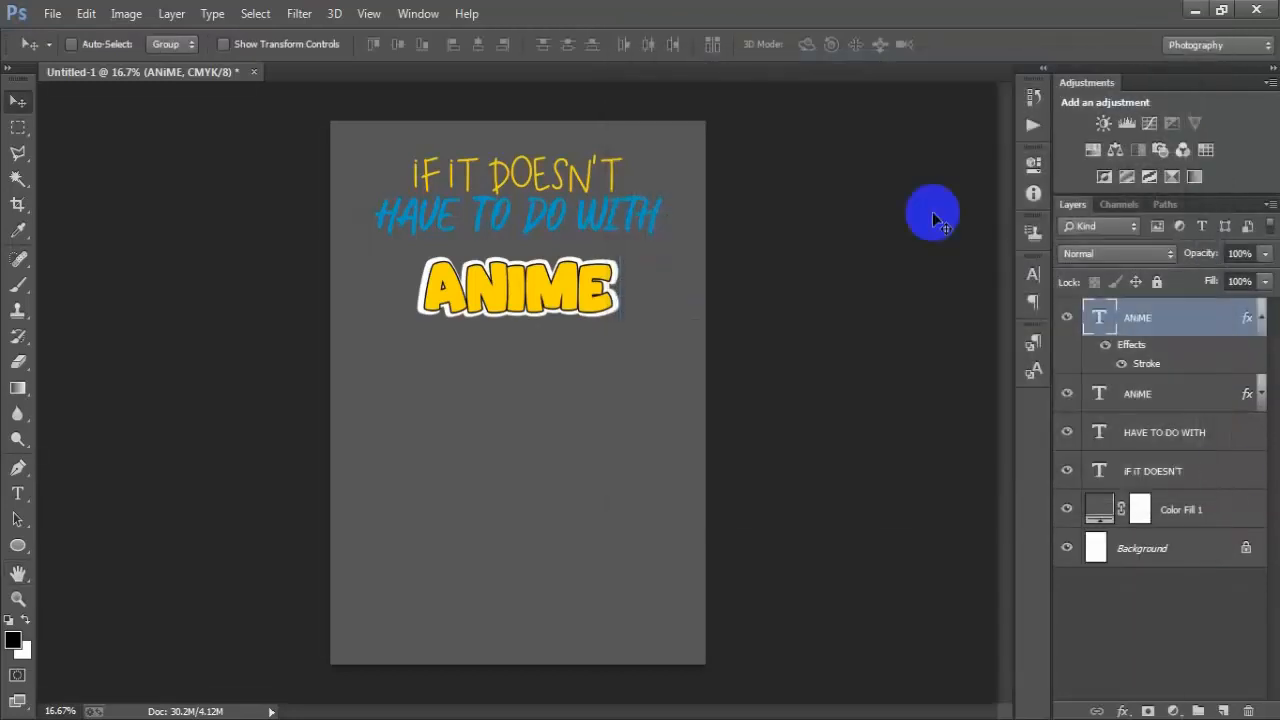
{"action": "left_click", "coordinate": [1261, 318]}
- Enlarge both "ANiME" layers together slightly and center them horizontally on the Background layer
{"action": "left_click", "coordinate": [1235, 356], "text": "shift"}
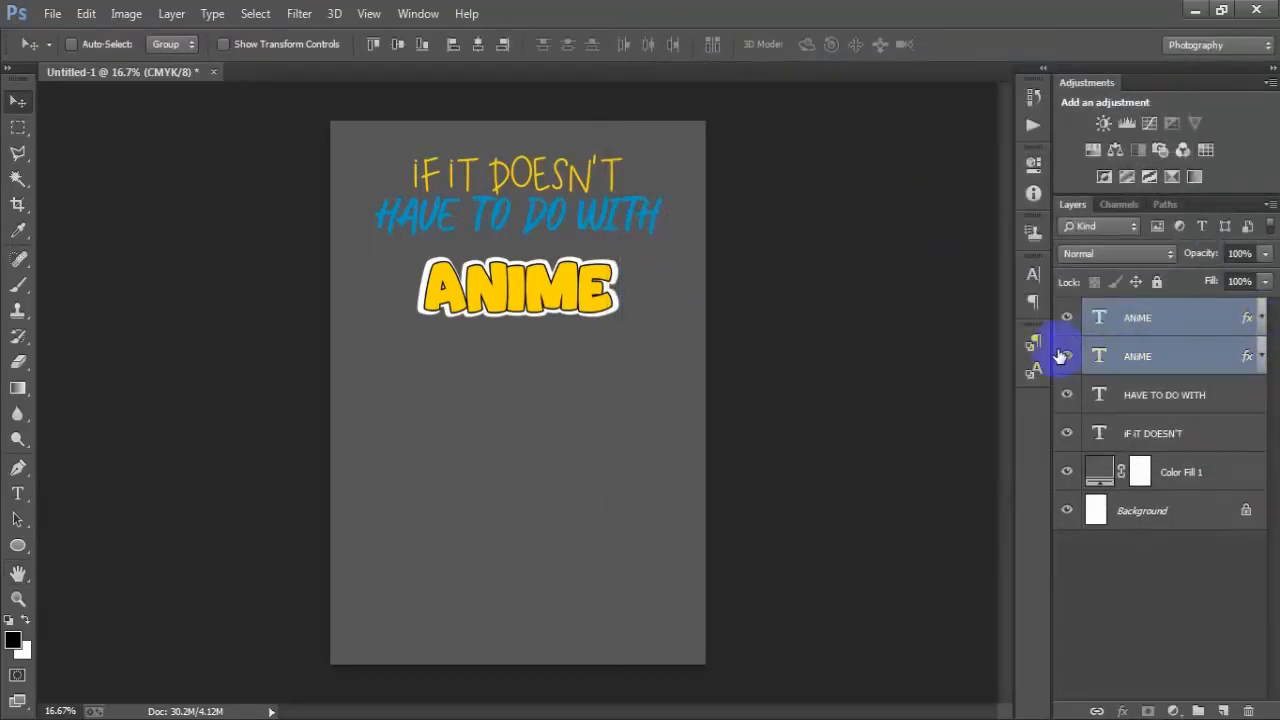
{"action": "left_click", "coordinate": [1066, 318]}
{"action": "left_click", "coordinate": [1066, 318]}
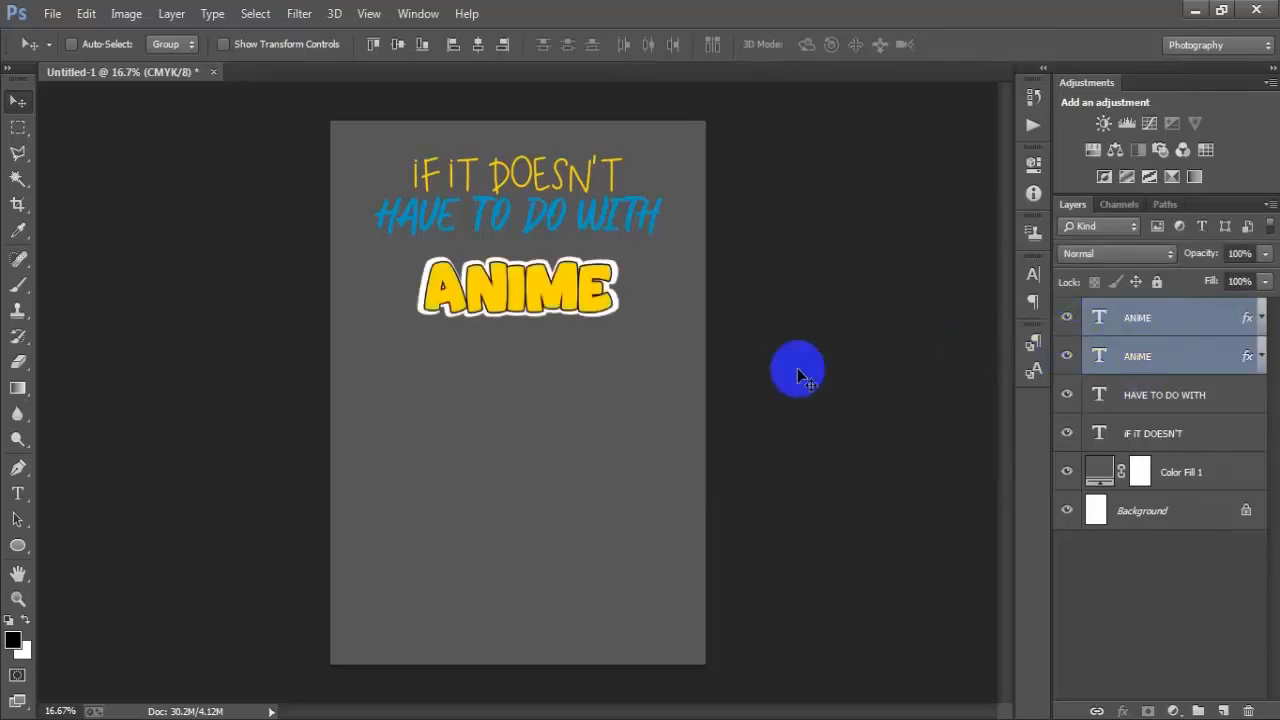
{"action": "key", "text": "ctrl+t"}
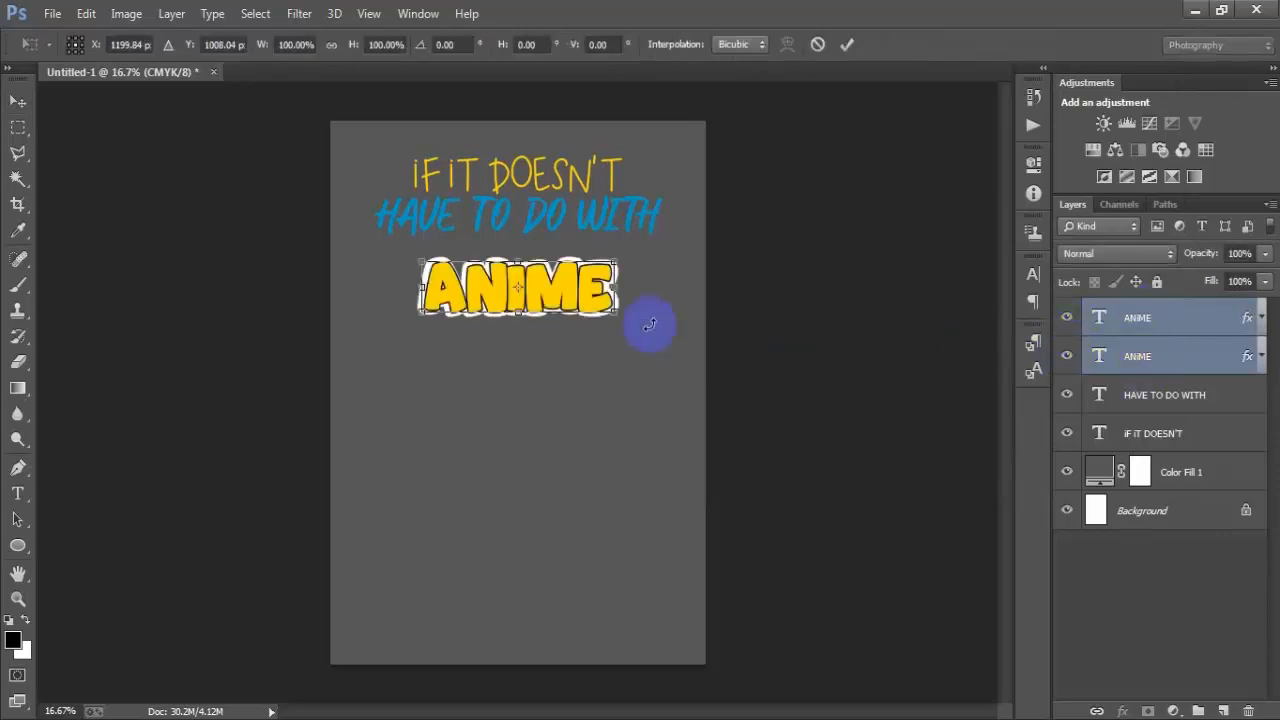
{"action": "left_click_drag", "start_coordinate": [614, 316], "coordinate": [627, 316]}
{"action": "left_click", "coordinate": [847, 44]}
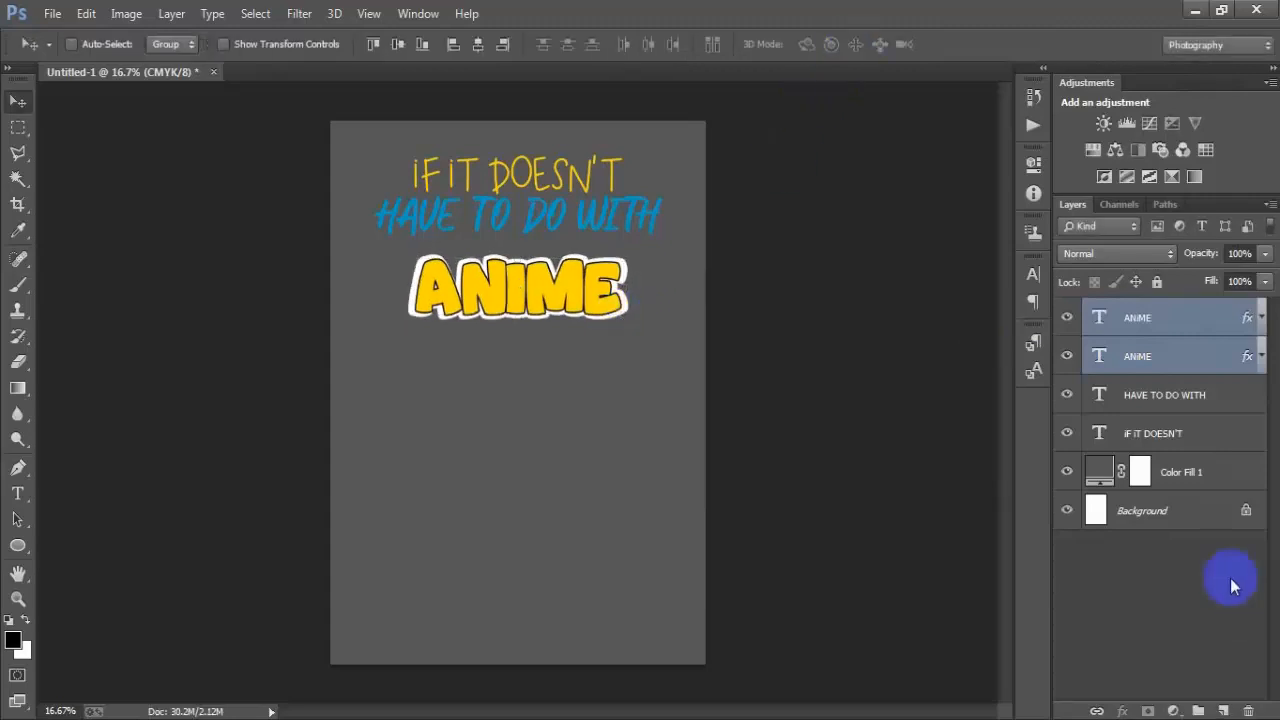
{"action": "left_click", "coordinate": [1184, 518], "text": "ctrl"}
{"action": "left_click", "coordinate": [478, 46]}
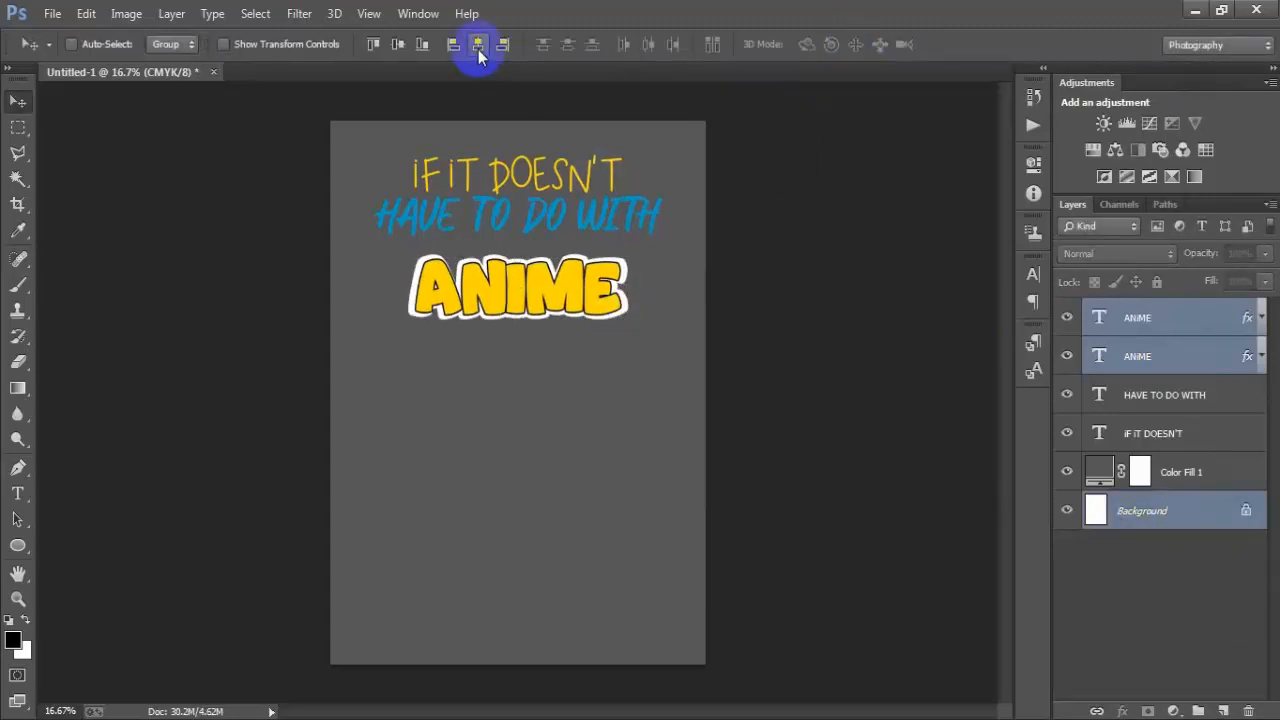
- Move both "ANiME" layers up together so they sit closely beneath the "HAVE TO DO WITH" line
{"action": "left_click", "coordinate": [1163, 330]}
{"action": "left_click", "coordinate": [1164, 357], "text": "ctrl"}
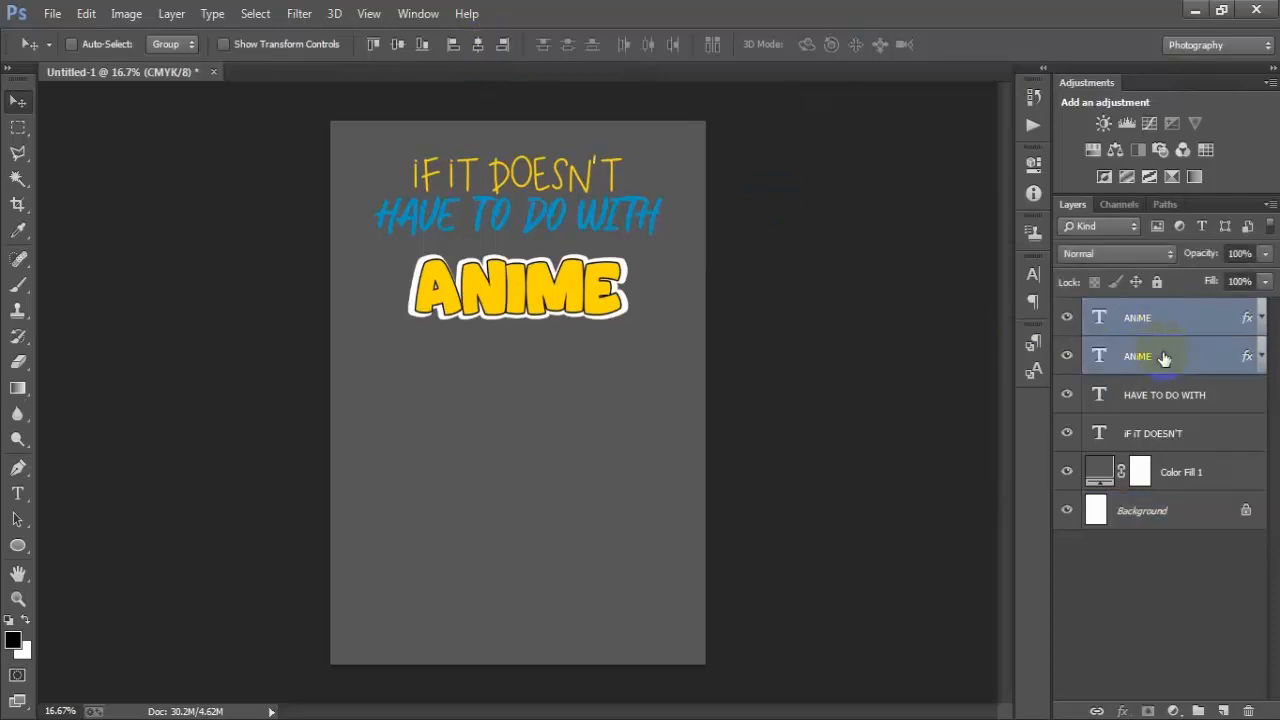
{"action": "key", "text": "shift+Up"}
{"action": "key", "text": "shift+Up"}
{"action": "key", "text": "shift+Up"}
{"action": "key", "text": "shift+Up"}
{"action": "key", "text": "shift+Up"}
{"action": "key", "text": "shift+Up"}
{"action": "key", "text": "shift+Up"}
{"action": "key", "text": "shift+Up"}
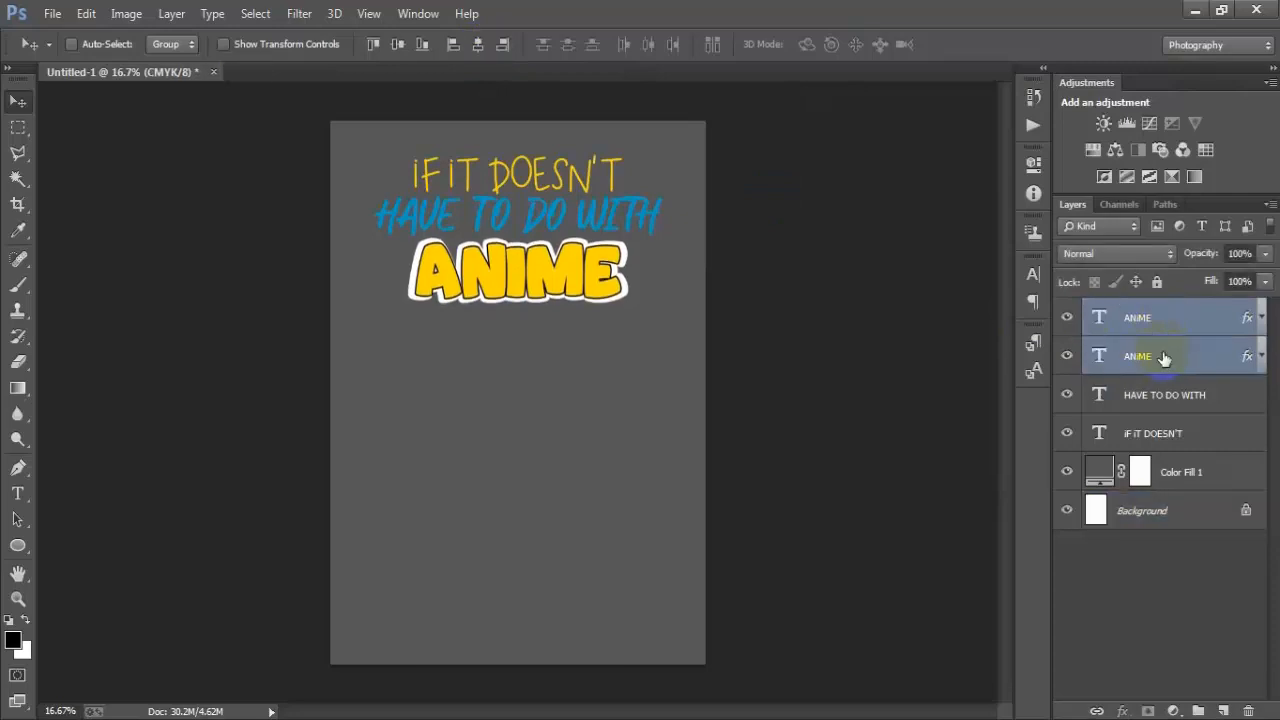
{"action": "key", "text": "shift+Up"}
{"action": "key", "text": "shift+Up"}
{"action": "key", "text": "shift+Up"}
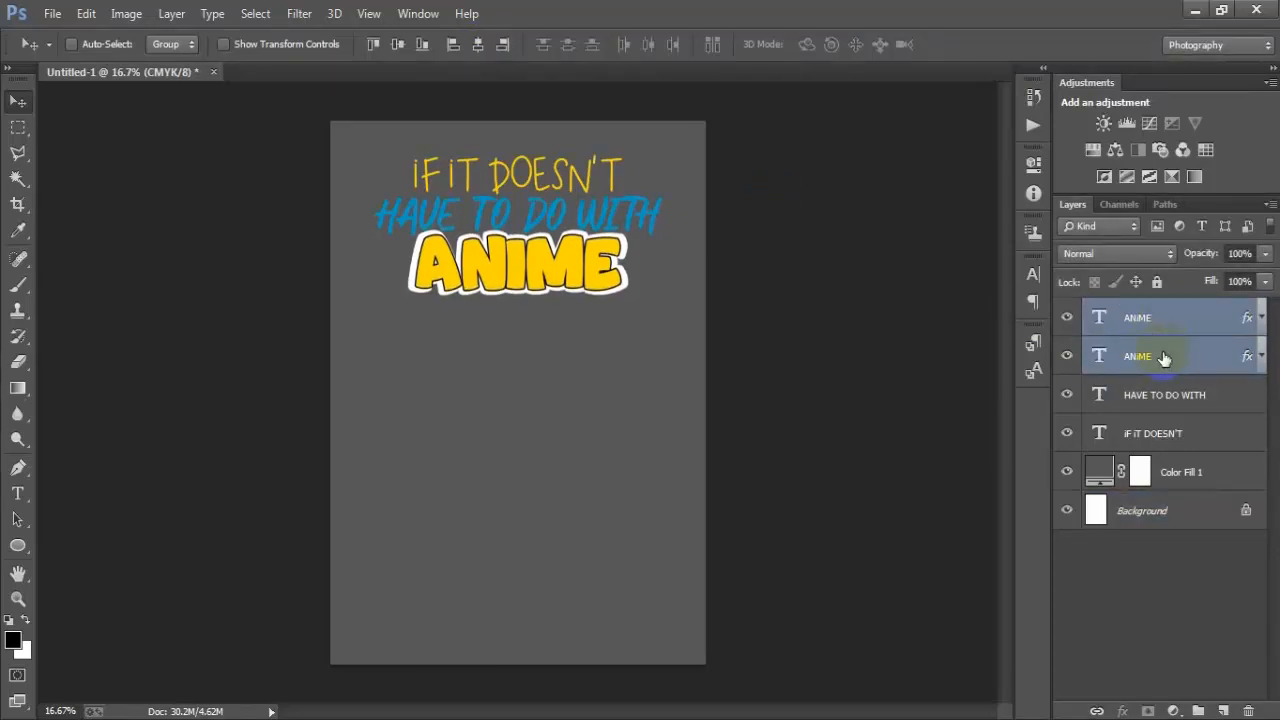
{"action": "key", "text": "shift+Down"}
{"action": "key", "text": "shift+Down"}
{"action": "key", "text": "shift+Down"}
{"action": "key", "text": "shift+Down"}
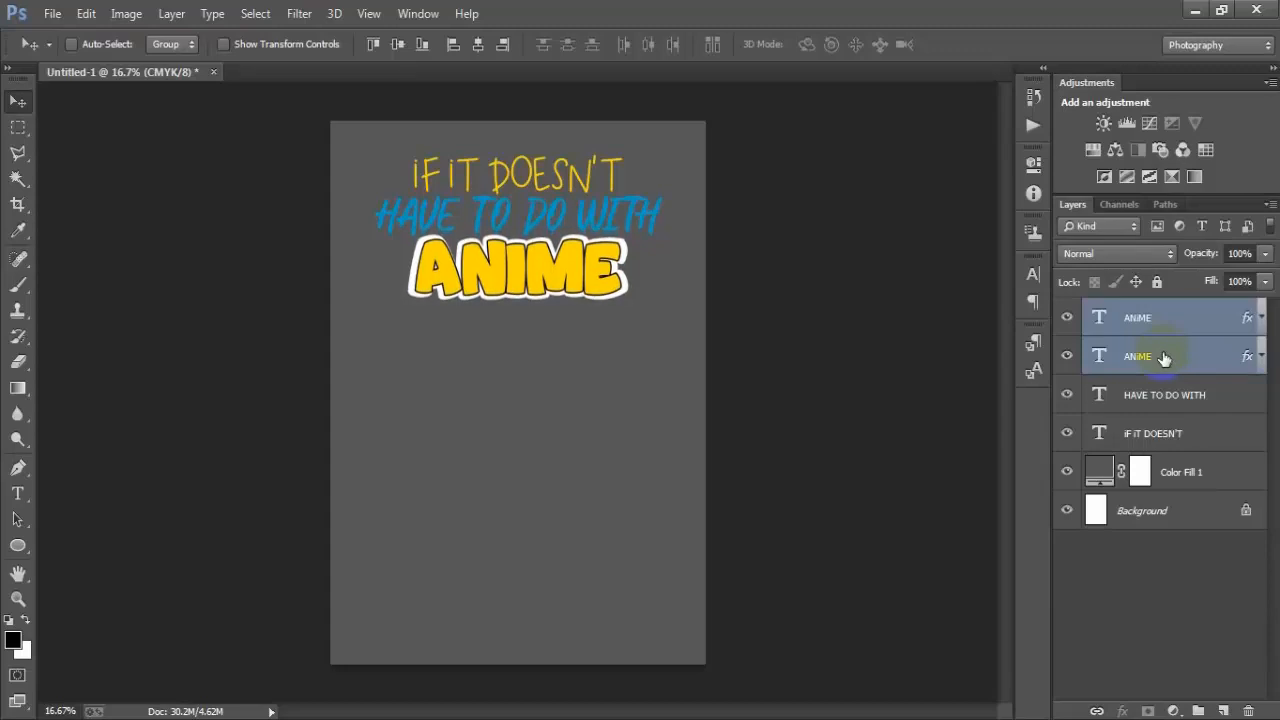
{"action": "key", "text": "shift+Down"}
{"action": "key", "text": "shift+Up"}
{"action": "key", "text": "shift+Down"}
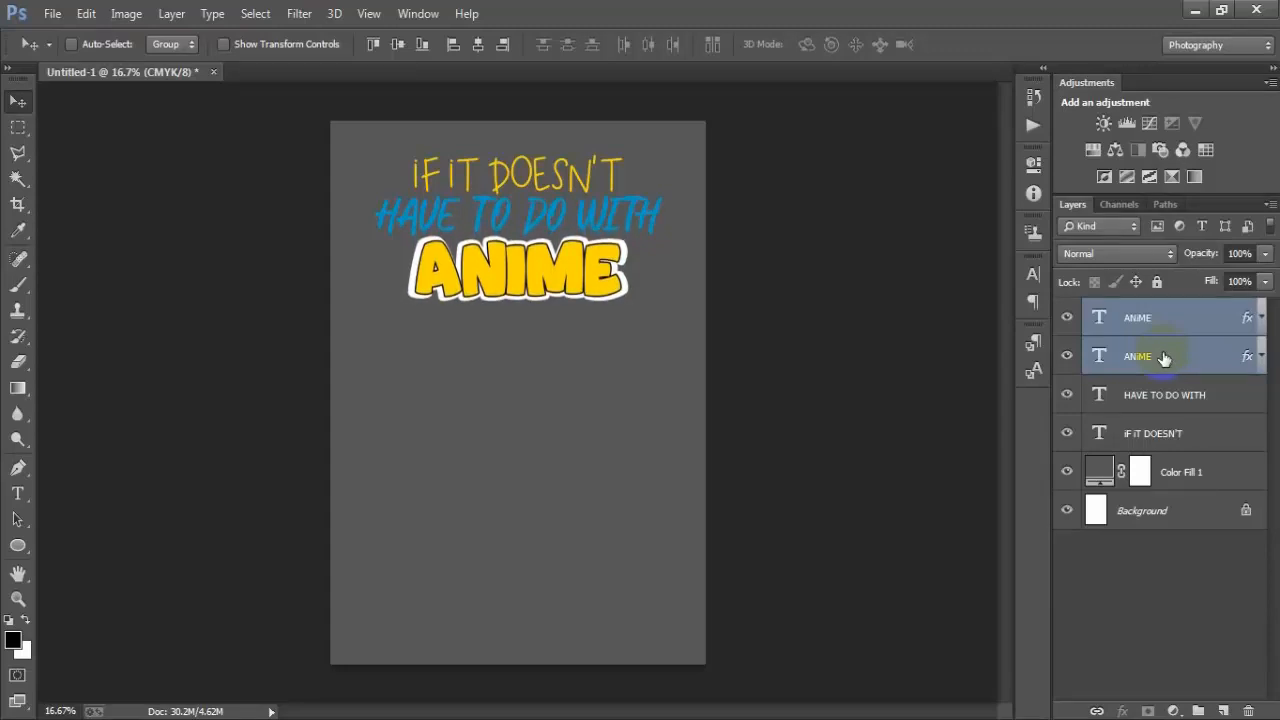
{"action": "key", "text": "shift+Up"}
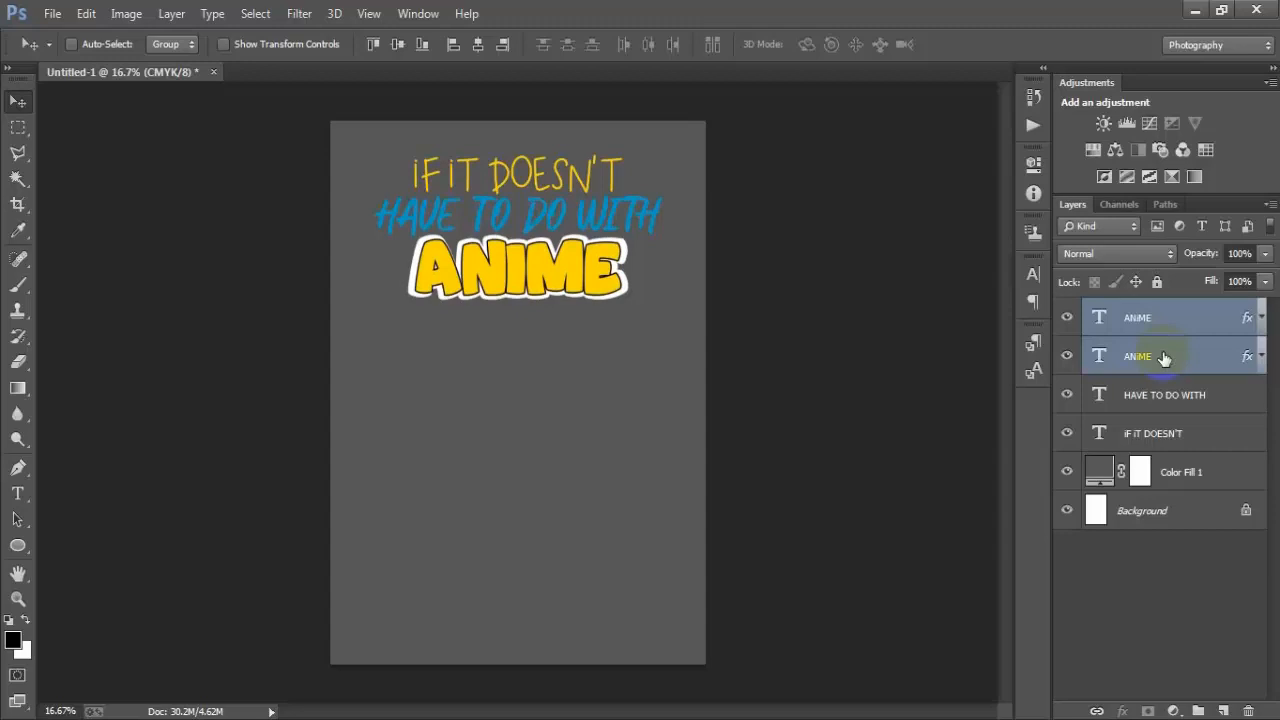
{"action": "key", "text": "shift+Down"}
{"action": "left_click", "coordinate": [1160, 445]}
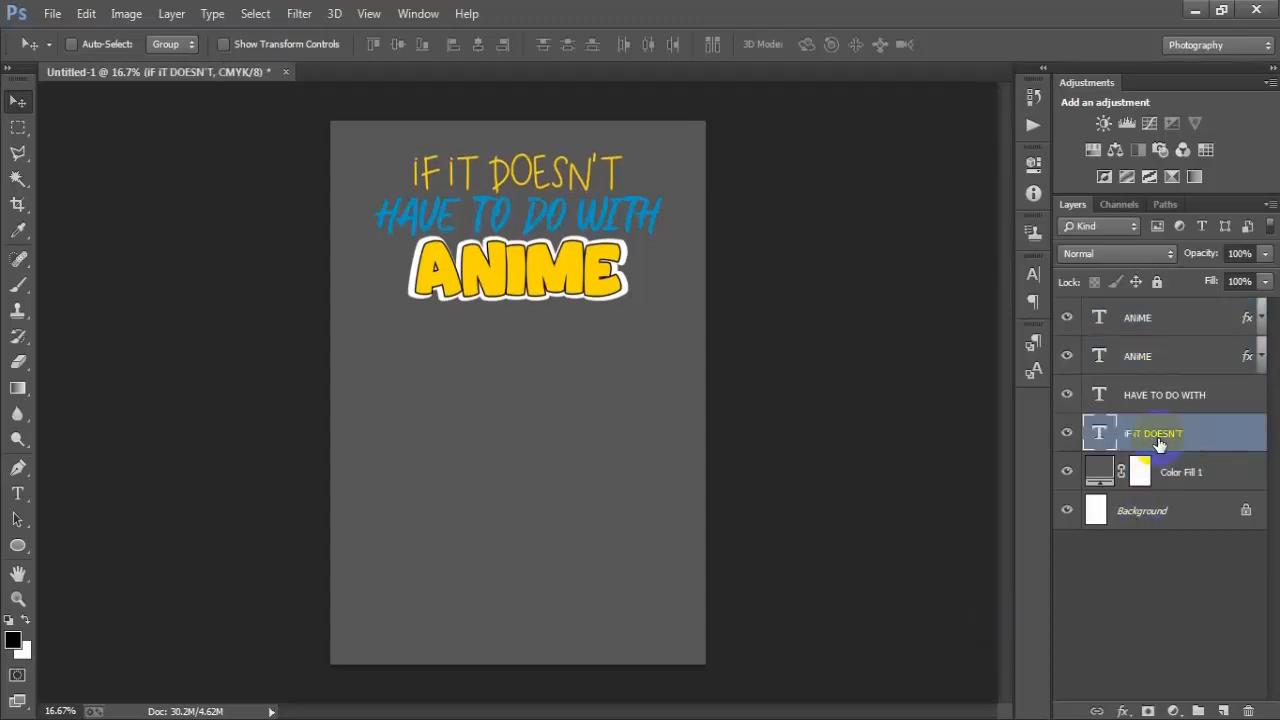
- Select the top "ANiME" layer and open the EPS file 0000 1 (3), rasterizing it in CMYK Color
{"action": "left_click", "coordinate": [1212, 322]}
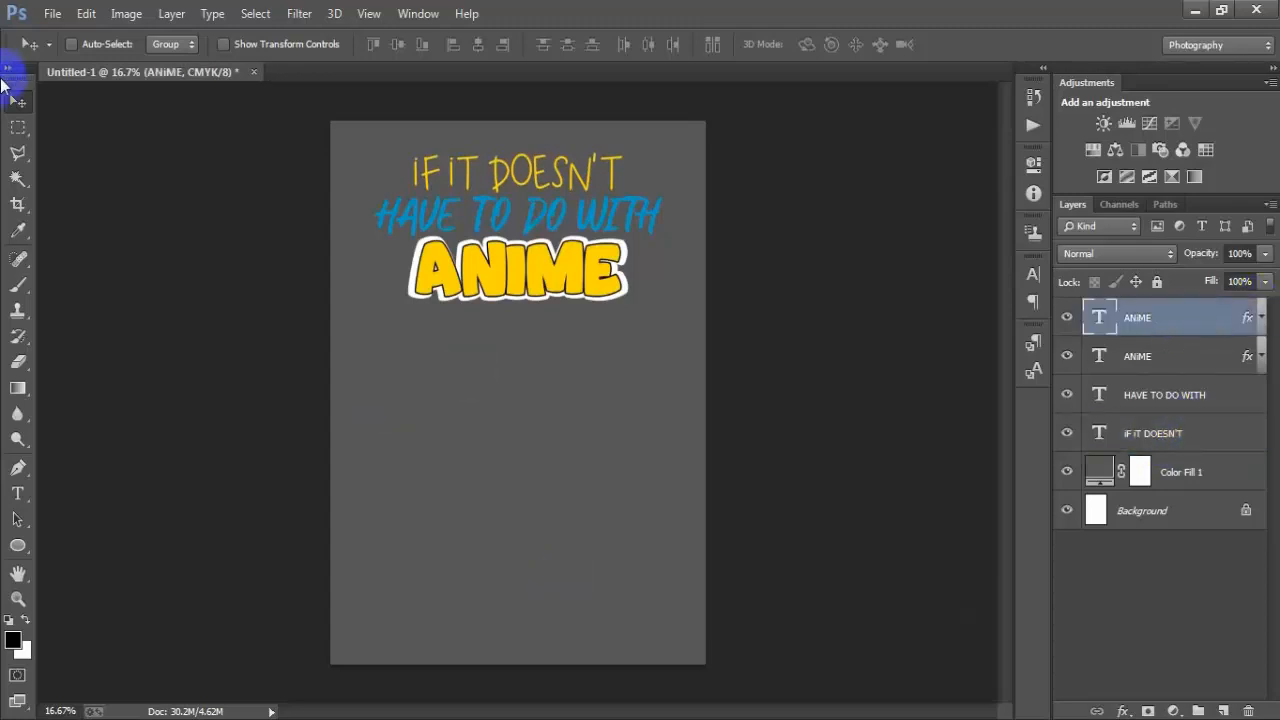
{"action": "left_click", "coordinate": [52, 13]}
{"action": "left_click", "coordinate": [55, 51]}
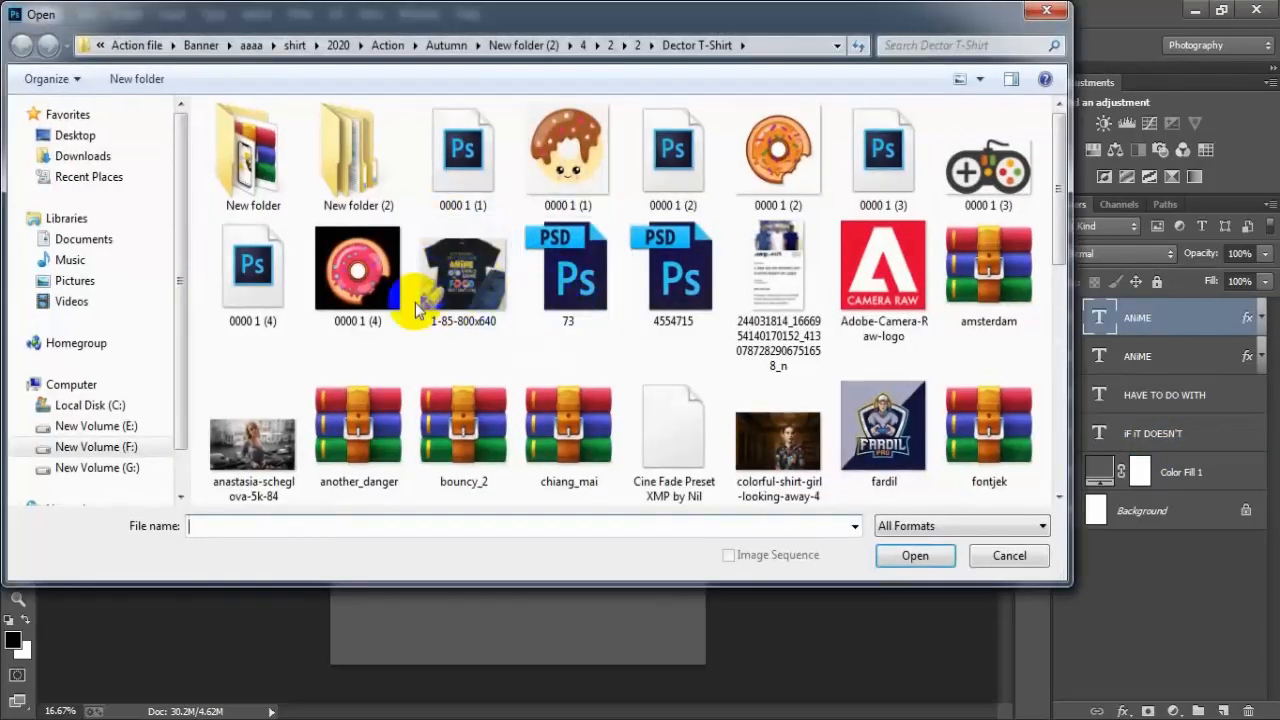
{"action": "left_click", "coordinate": [913, 185]}
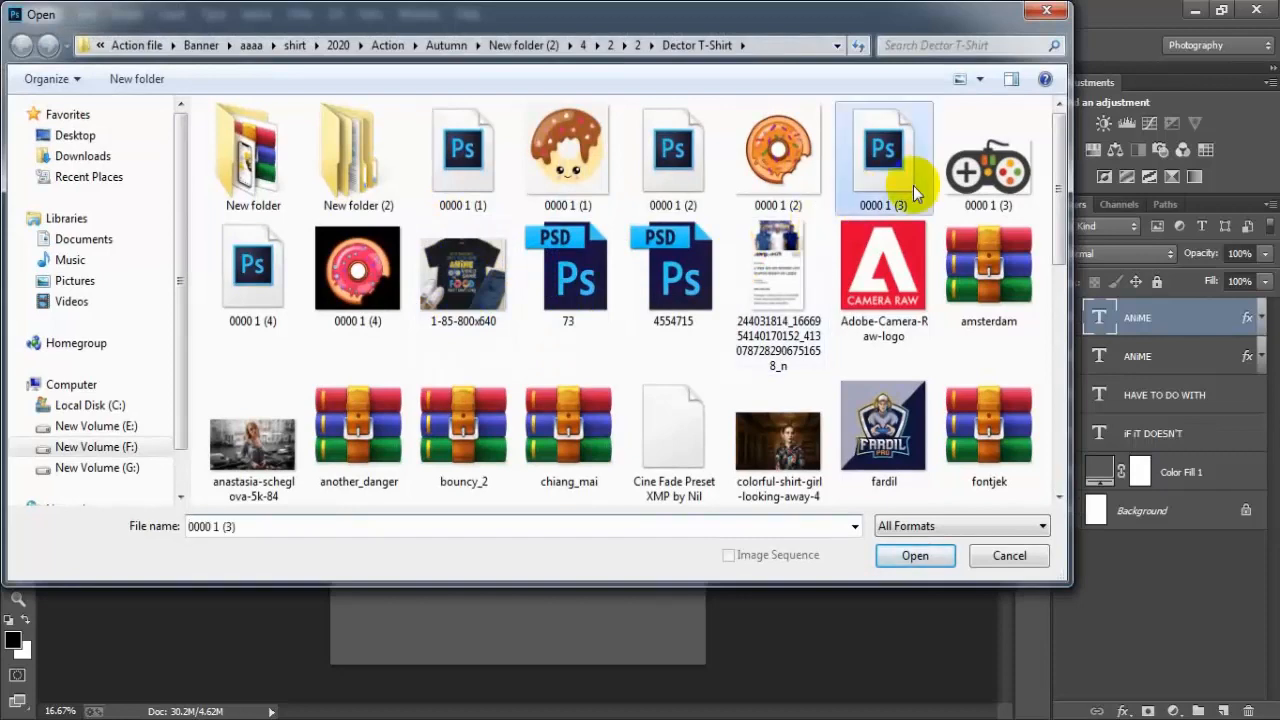
{"action": "left_click", "coordinate": [914, 556]}
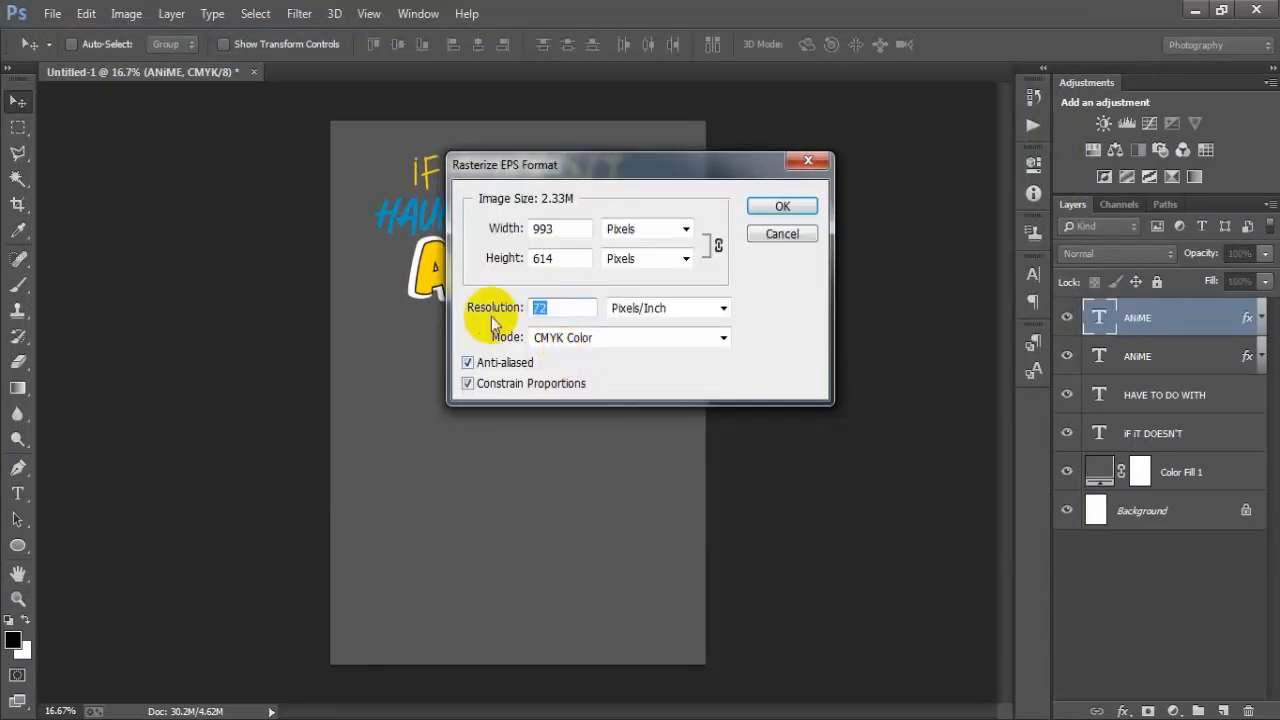
{"action": "key", "text": "Return"}
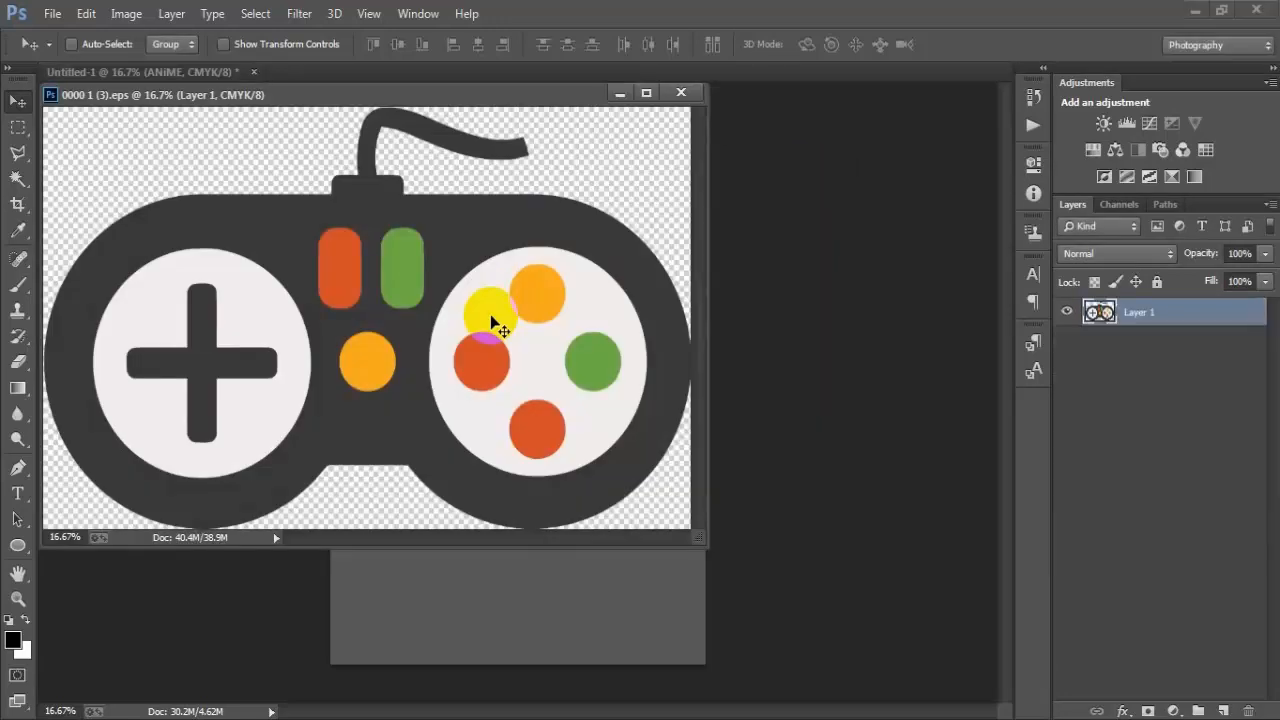
- Copy the game controller artwork into the Untitled-1 poster as a new top layer and close the EPS document
{"action": "left_click_drag", "start_coordinate": [409, 94], "coordinate": [492, 150]}
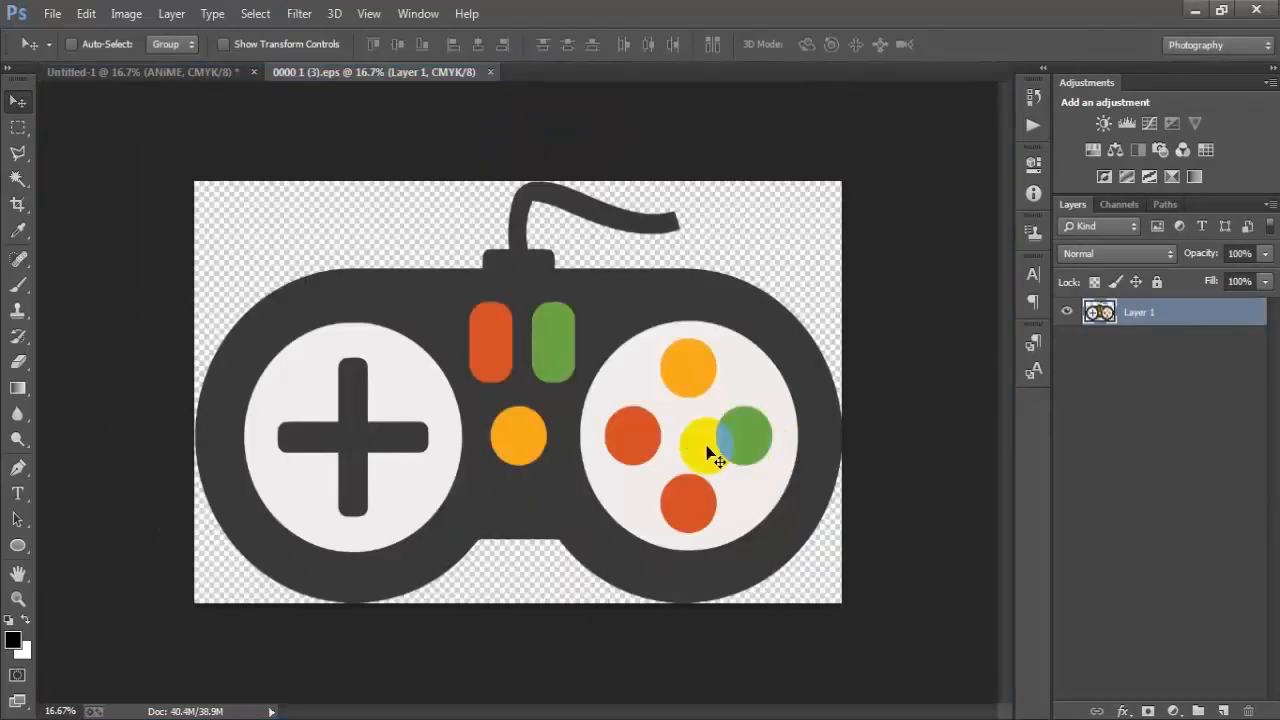
{"action": "left_click_drag", "start_coordinate": [566, 509], "coordinate": [440, 422]}
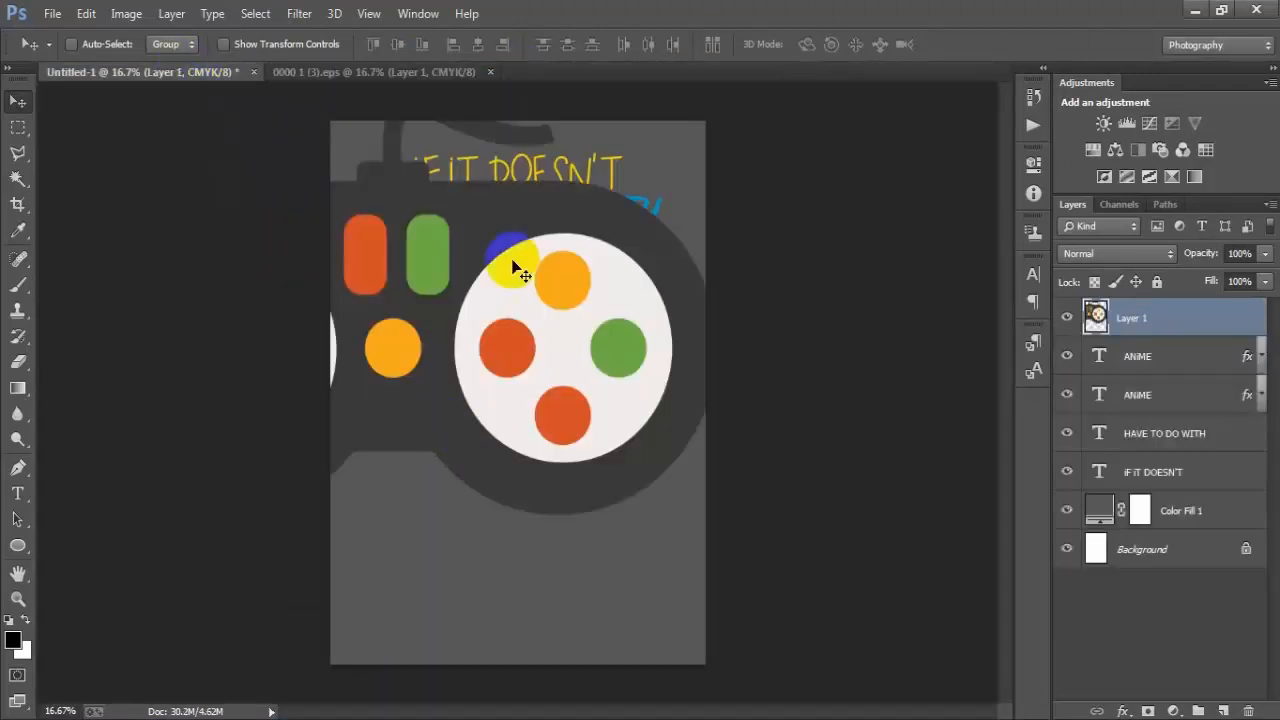
{"action": "left_click", "coordinate": [492, 72]}
{"action": "left_click", "coordinate": [641, 289]}
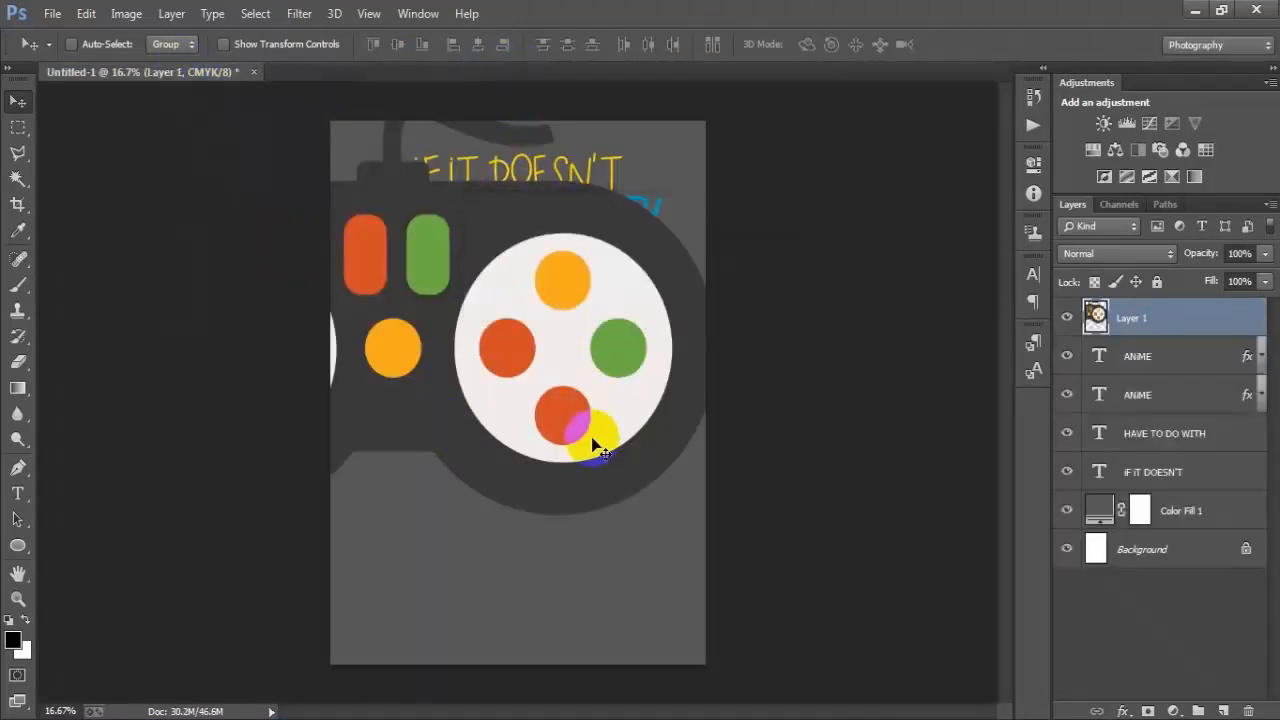
- Scale the game controller layer to about 53.9% and center it on the poster beneath "ANiME"
{"action": "key", "text": "ctrl+t"}
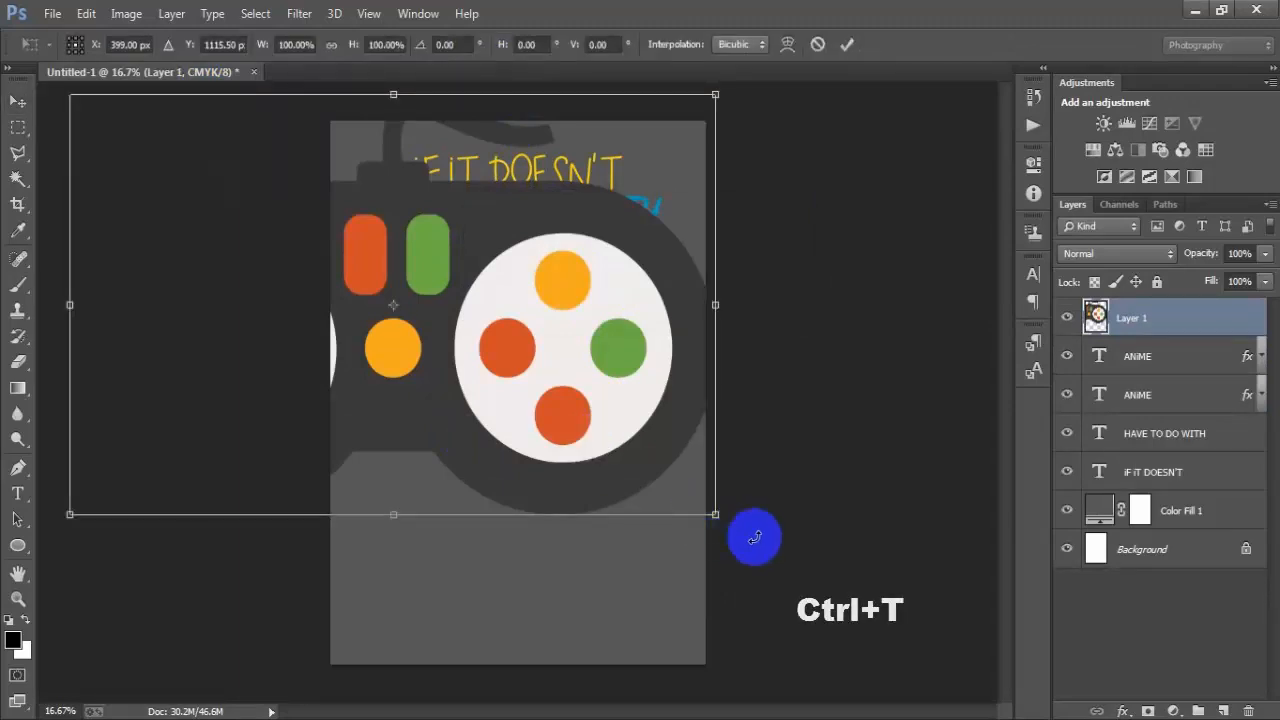
{"action": "left_click_drag", "start_coordinate": [712, 517], "coordinate": [688, 547]}
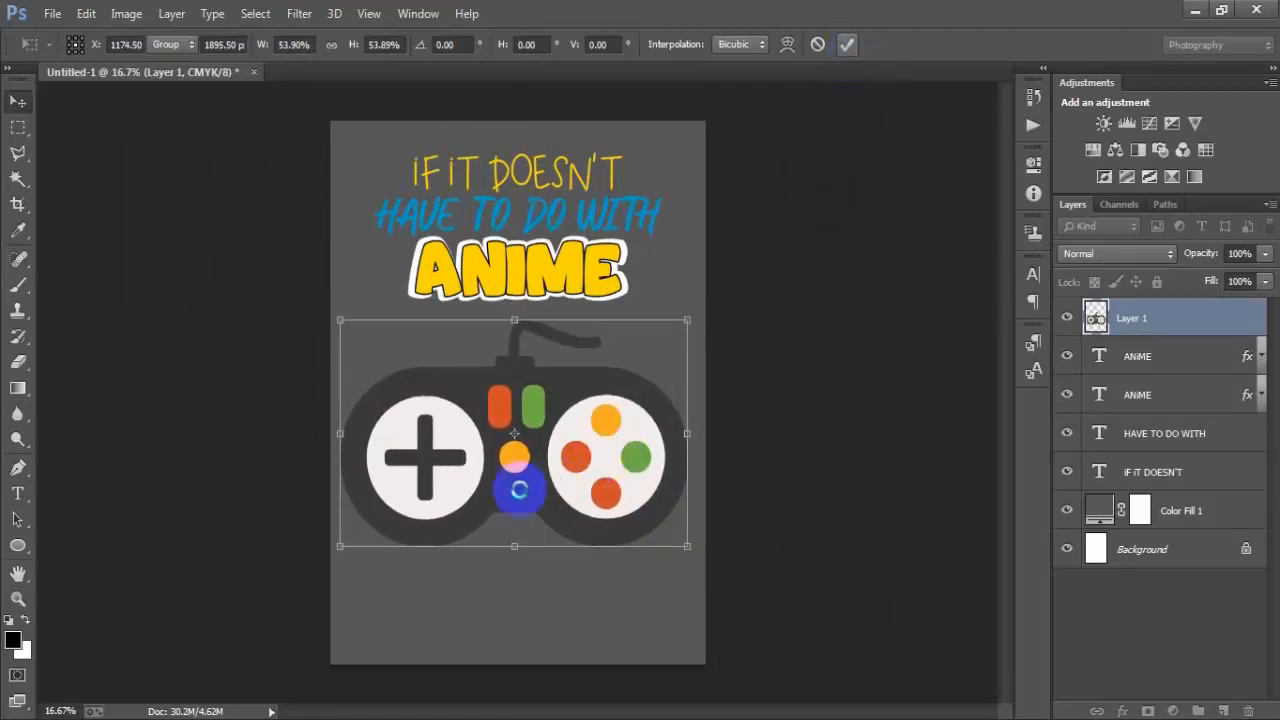
{"action": "key", "text": "Return"}
{"action": "left_click_drag", "start_coordinate": [519, 489], "coordinate": [530, 488]}
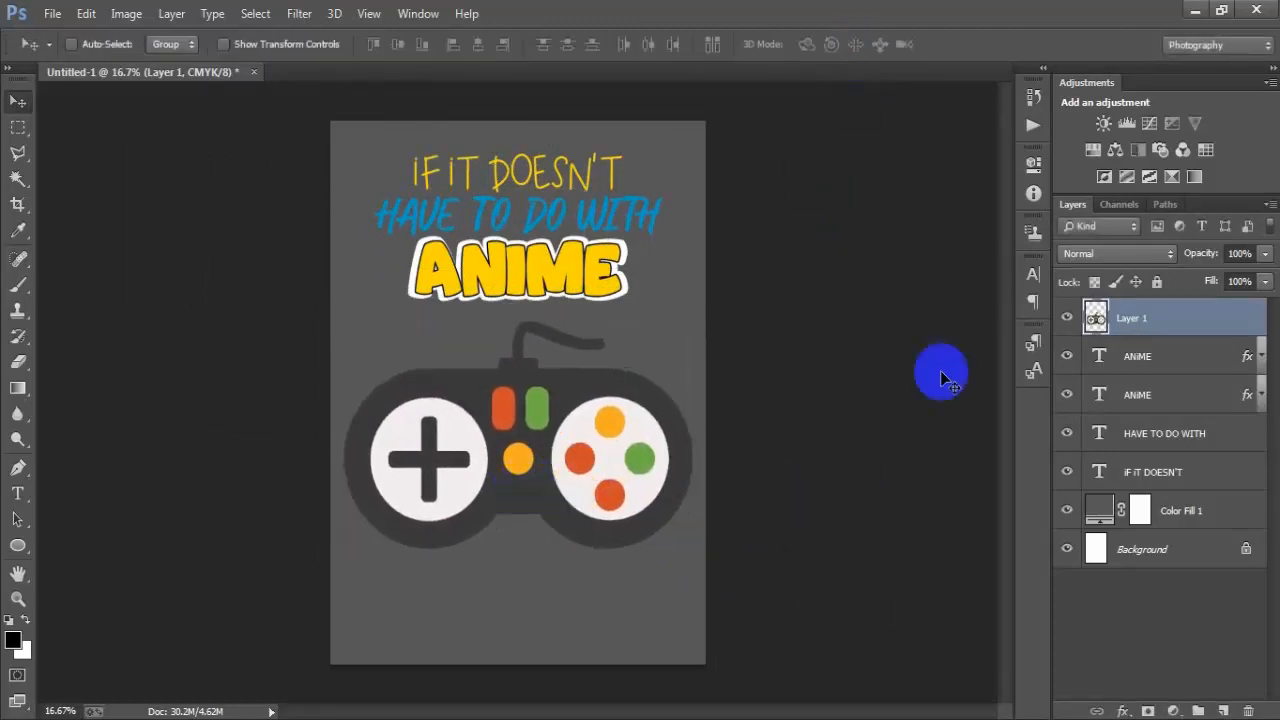
{"action": "left_click", "coordinate": [1066, 318]}
{"action": "left_click", "coordinate": [1066, 318]}
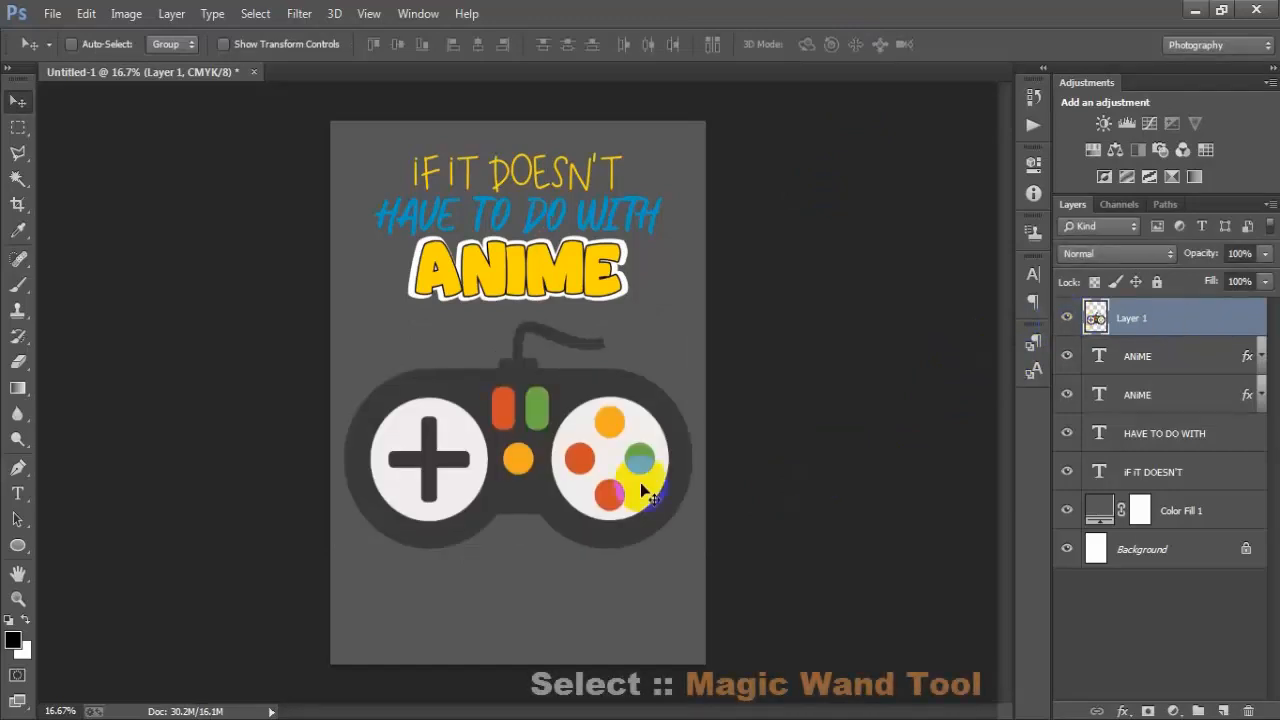
- Select the dark grey body of the game controller with the Magic Wand tool
{"action": "left_click_drag", "start_coordinate": [22, 178], "coordinate": [80, 193]}
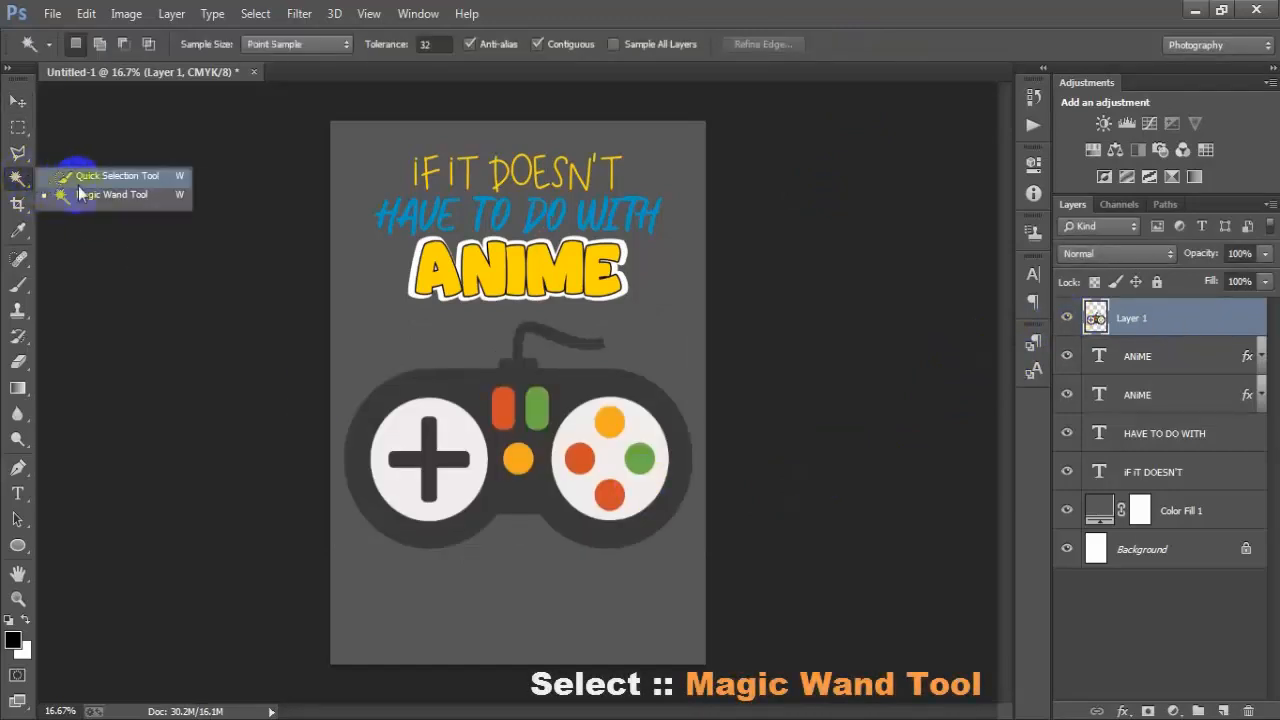
{"action": "left_click", "coordinate": [150, 198]}
{"action": "left_click", "coordinate": [499, 498]}
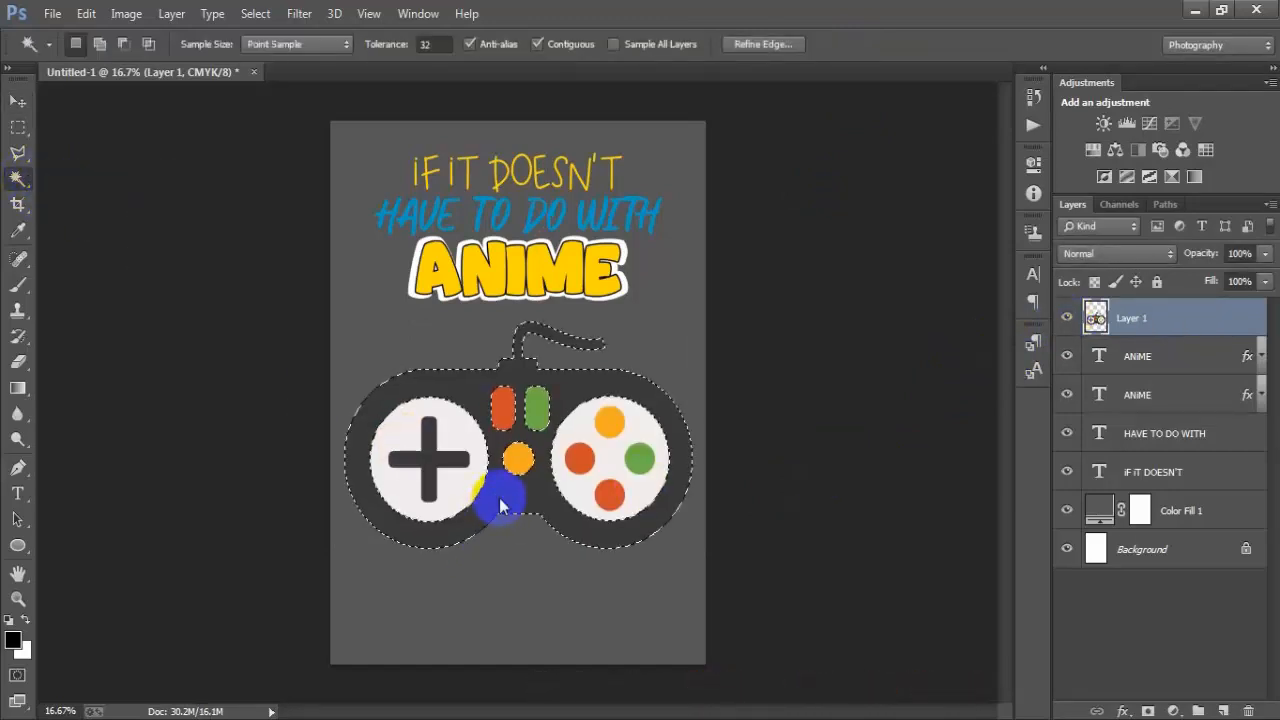
- Fill the selected controller body with foreground color 009CC9 and deselect it
{"action": "left_click", "coordinate": [14, 641]}
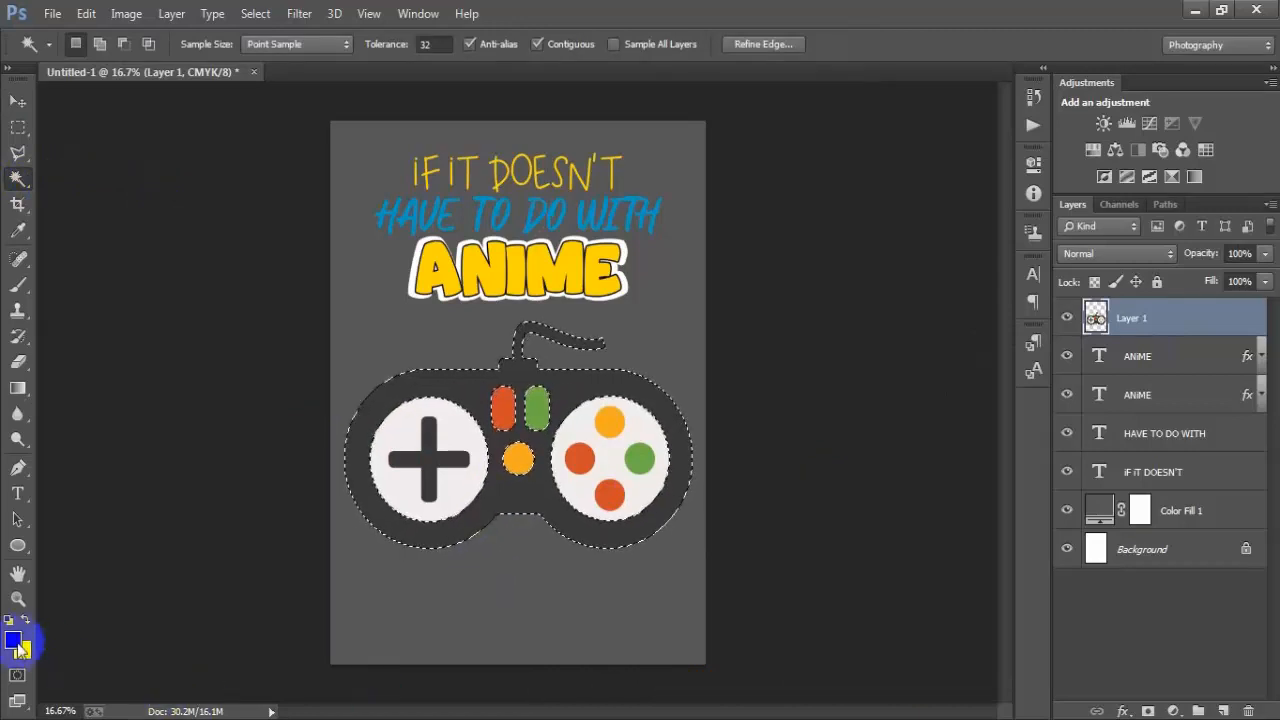
{"action": "left_click", "coordinate": [1006, 388]}
{"action": "left_click_drag", "start_coordinate": [1006, 388], "coordinate": [920, 386]}
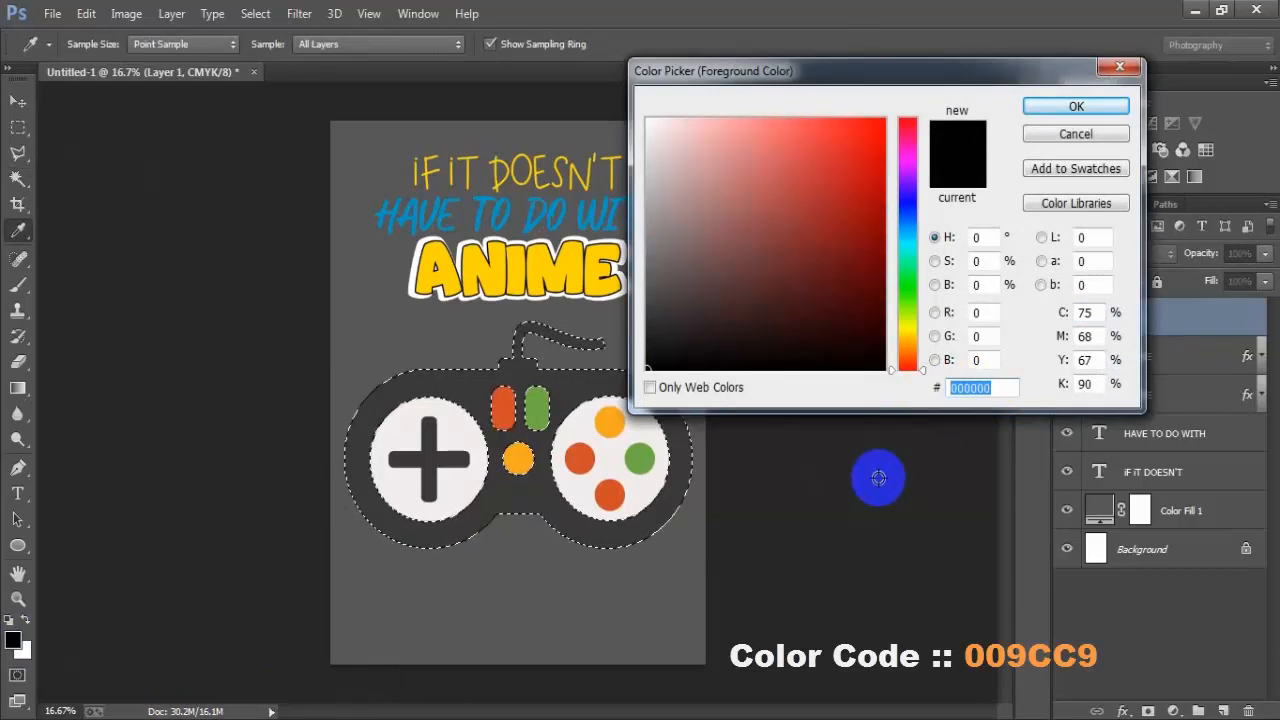
{"action": "type", "text": "009"}
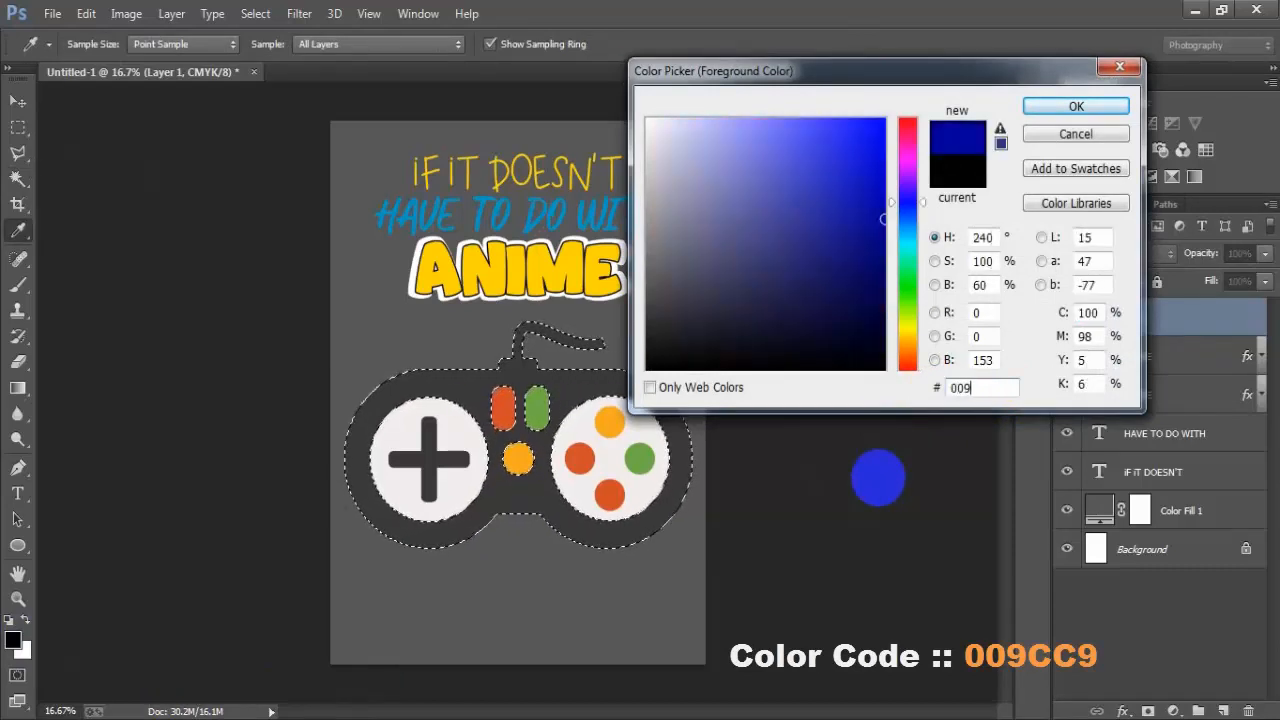
{"action": "type", "text": "CC9"}
{"action": "key", "text": "Return"}
{"action": "key", "text": "w"}
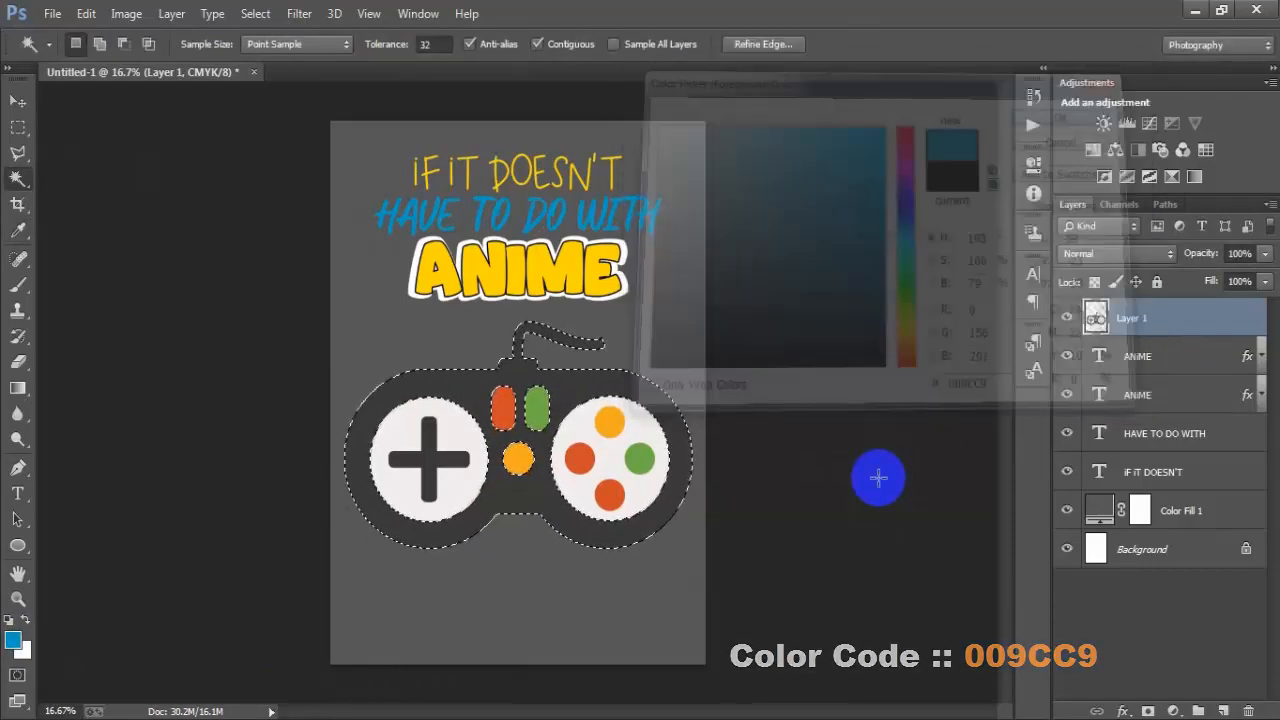
{"action": "key", "text": "alt+BackSpace"}
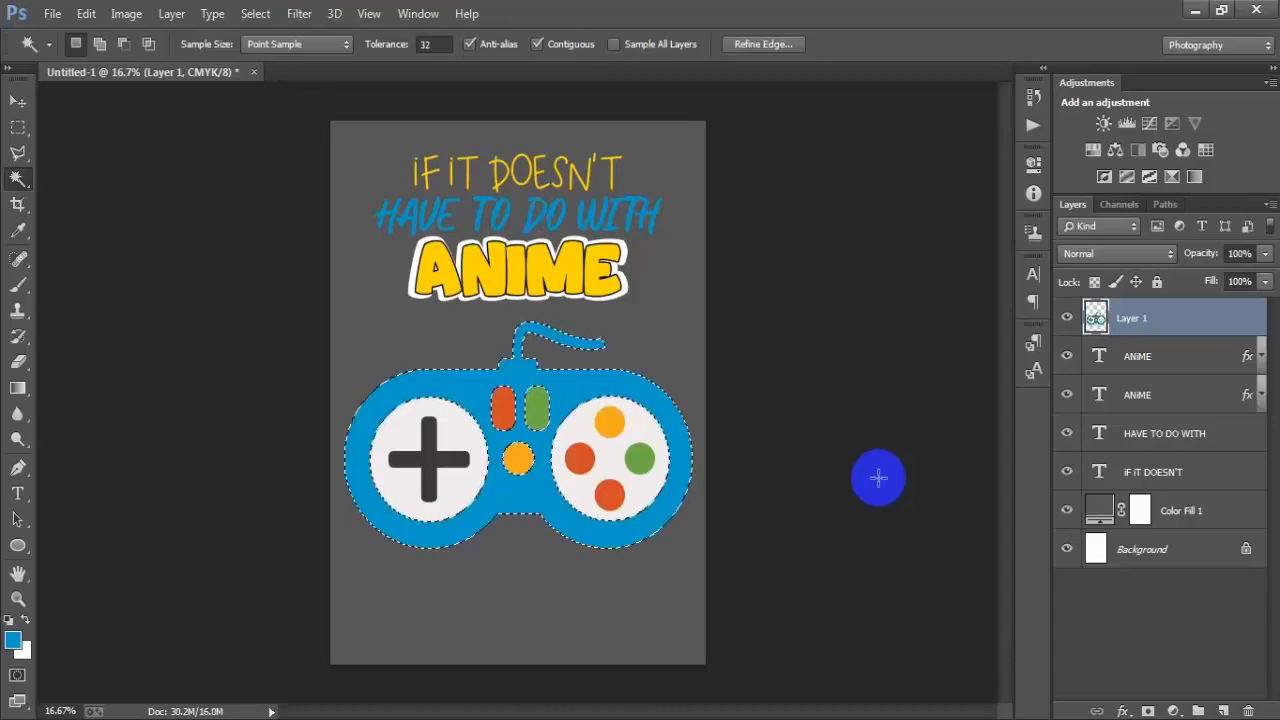
{"action": "key", "text": "ctrl+d"}
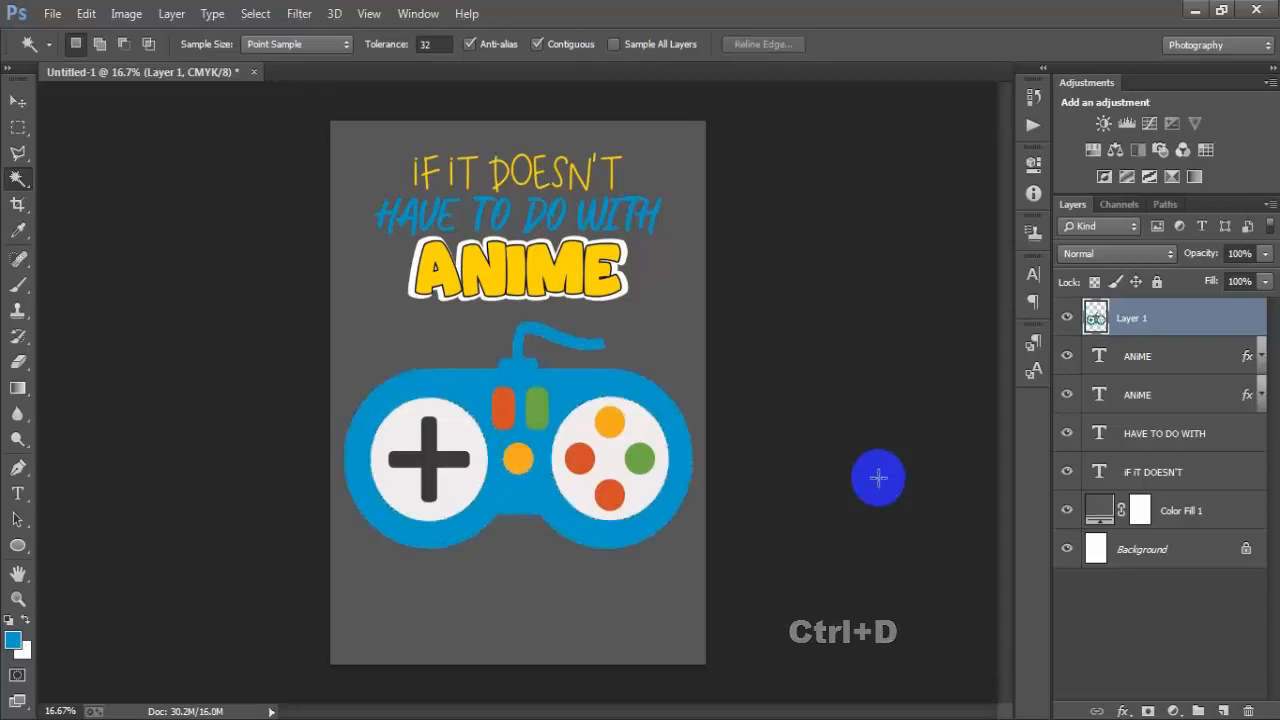
- Move the controller layer below both "ANiME" layers in the layer stack
{"action": "left_click", "coordinate": [16, 100]}
{"action": "left_click", "coordinate": [1068, 318]}
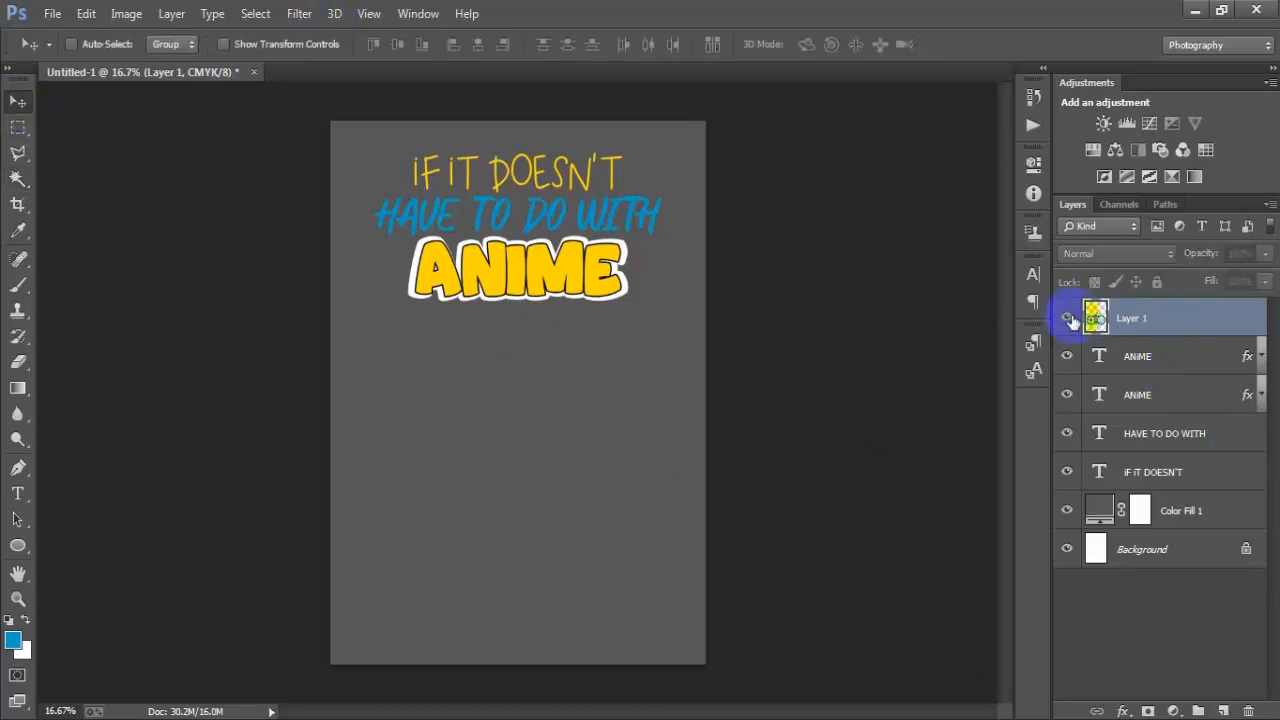
{"action": "left_click", "coordinate": [1068, 318]}
{"action": "left_click_drag", "start_coordinate": [1212, 330], "coordinate": [1215, 412]}
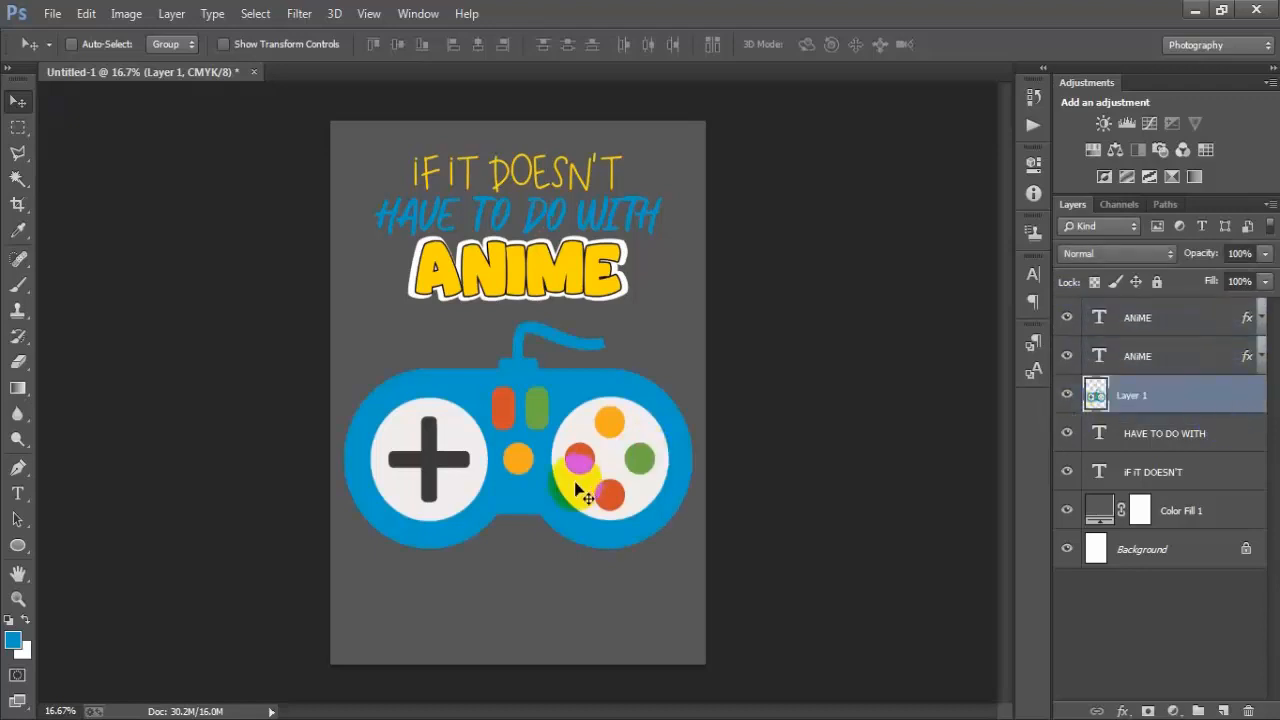
- Scale the controller to about 48.8%, rotate it about -5° and place it beneath the left half of "ANiME"
{"action": "key", "text": "ctrl+t"}
{"action": "left_click_drag", "start_coordinate": [677, 540], "coordinate": [494, 386]}
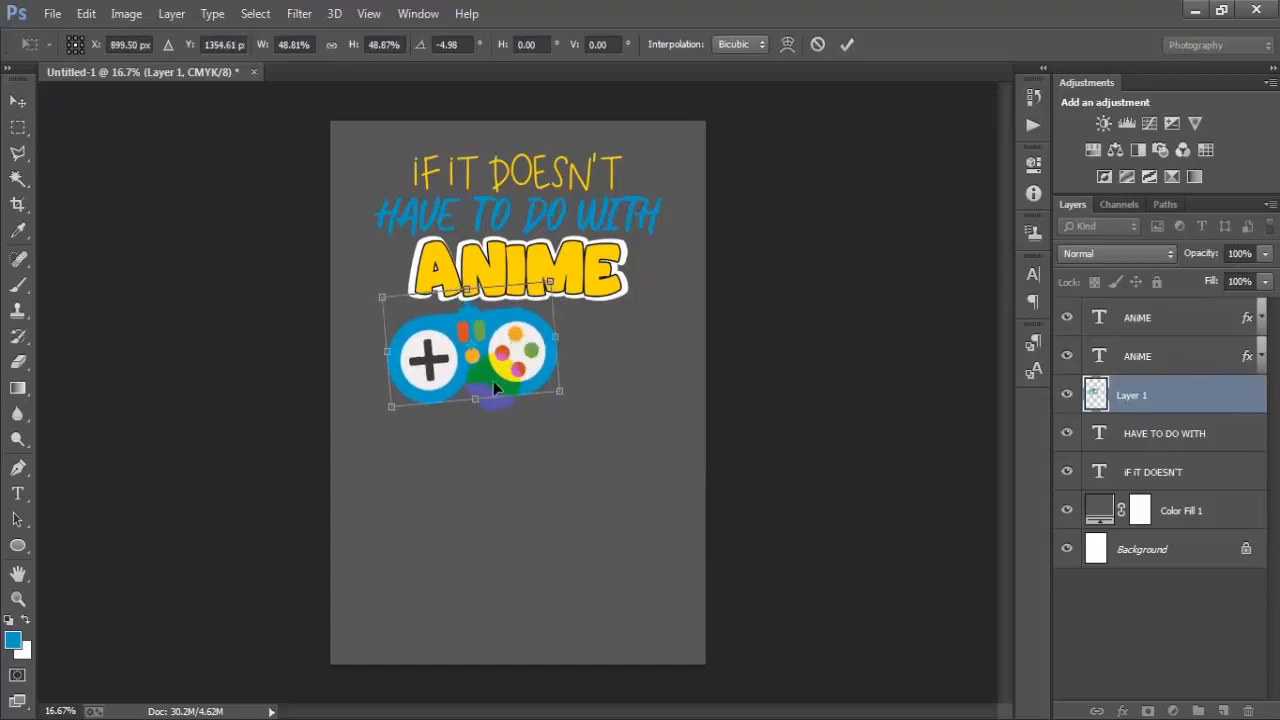
{"action": "key", "text": "Down"}
{"action": "key", "text": "Up"}
{"action": "key", "text": "Left"}
{"action": "key", "text": "Left"}
{"action": "key", "text": "Left"}
{"action": "key", "text": "Left"}
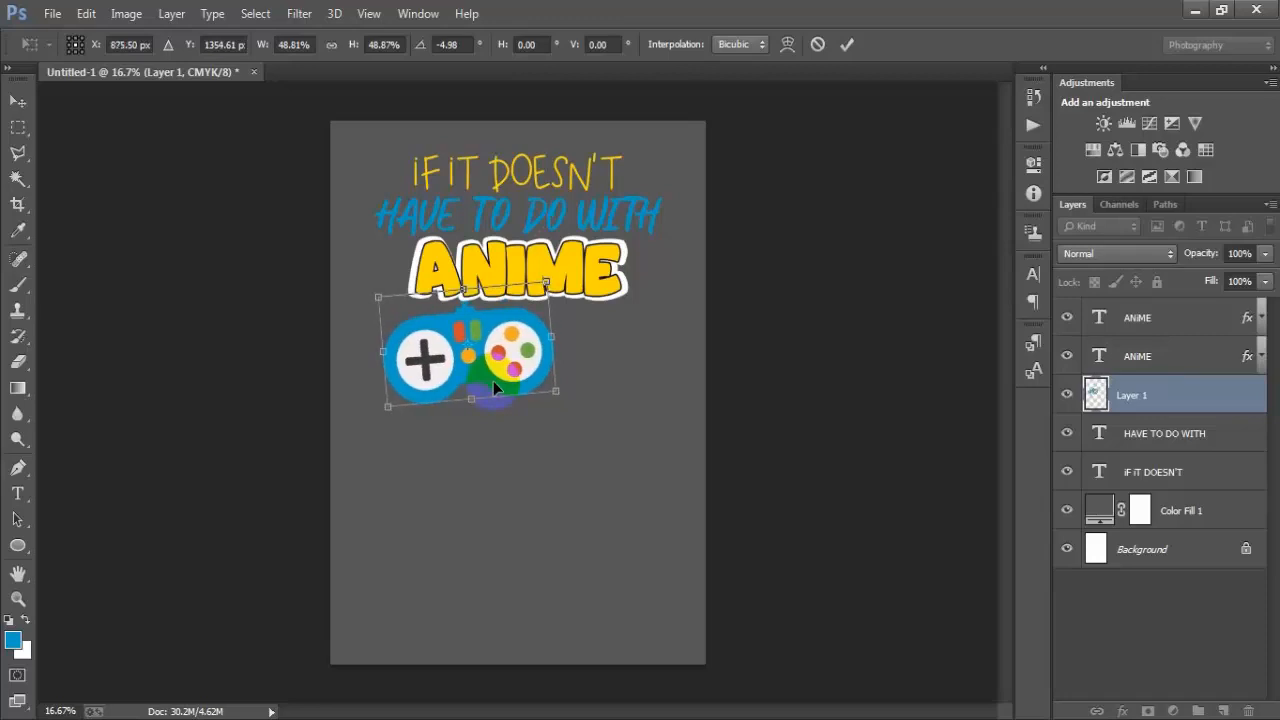
{"action": "key", "text": "Left"}
{"action": "key", "text": "Left"}
{"action": "key", "text": "Left"}
{"action": "key", "text": "Left"}
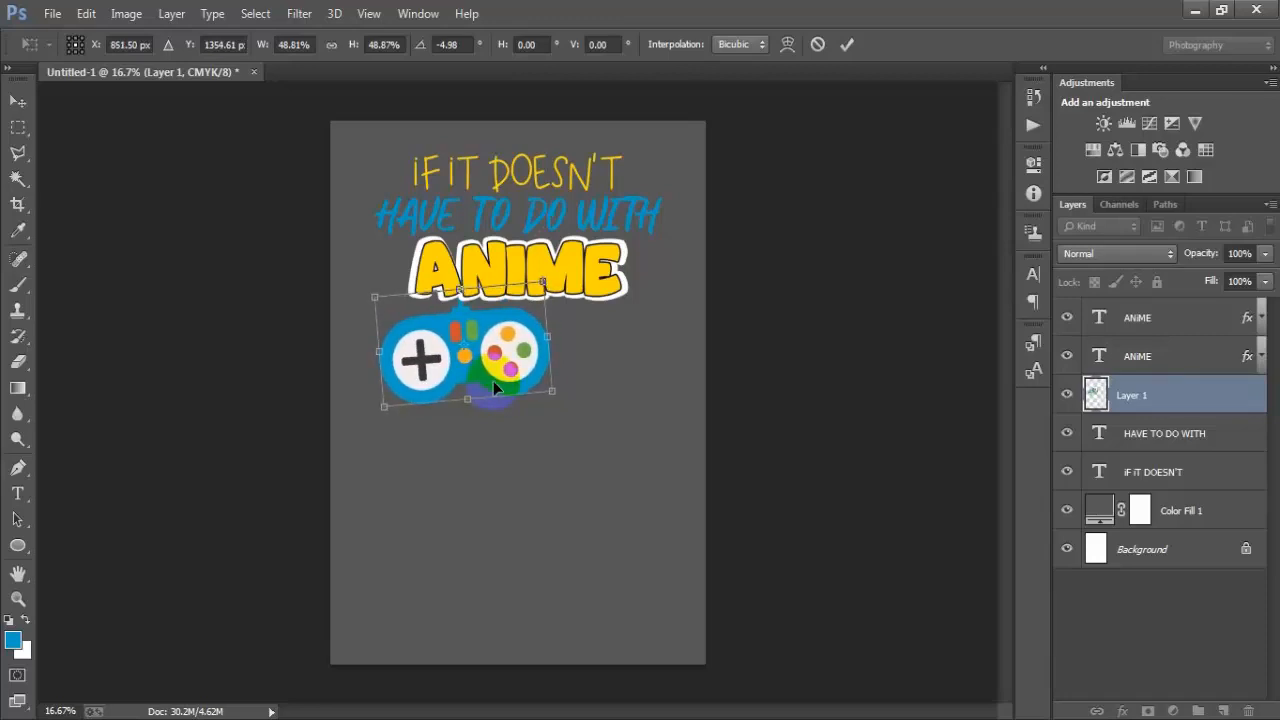
{"action": "key", "text": "Down"}
{"action": "key", "text": "Down"}
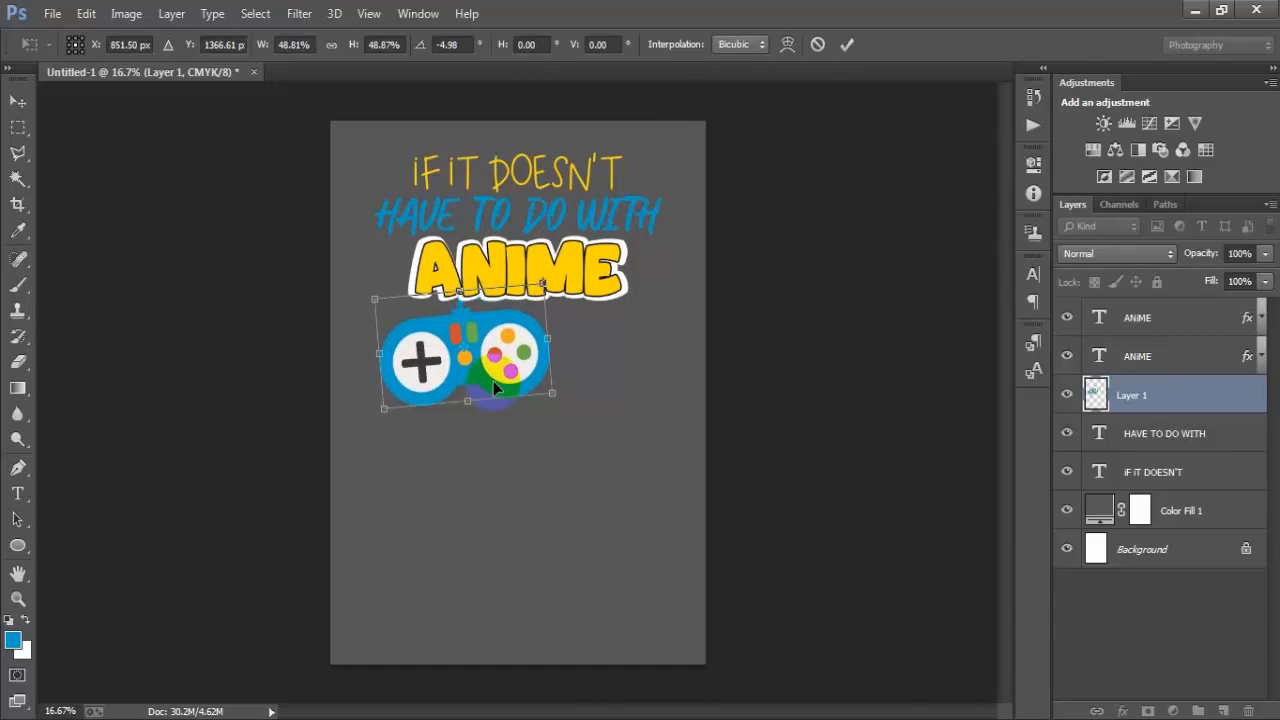
{"action": "left_click", "coordinate": [846, 44]}
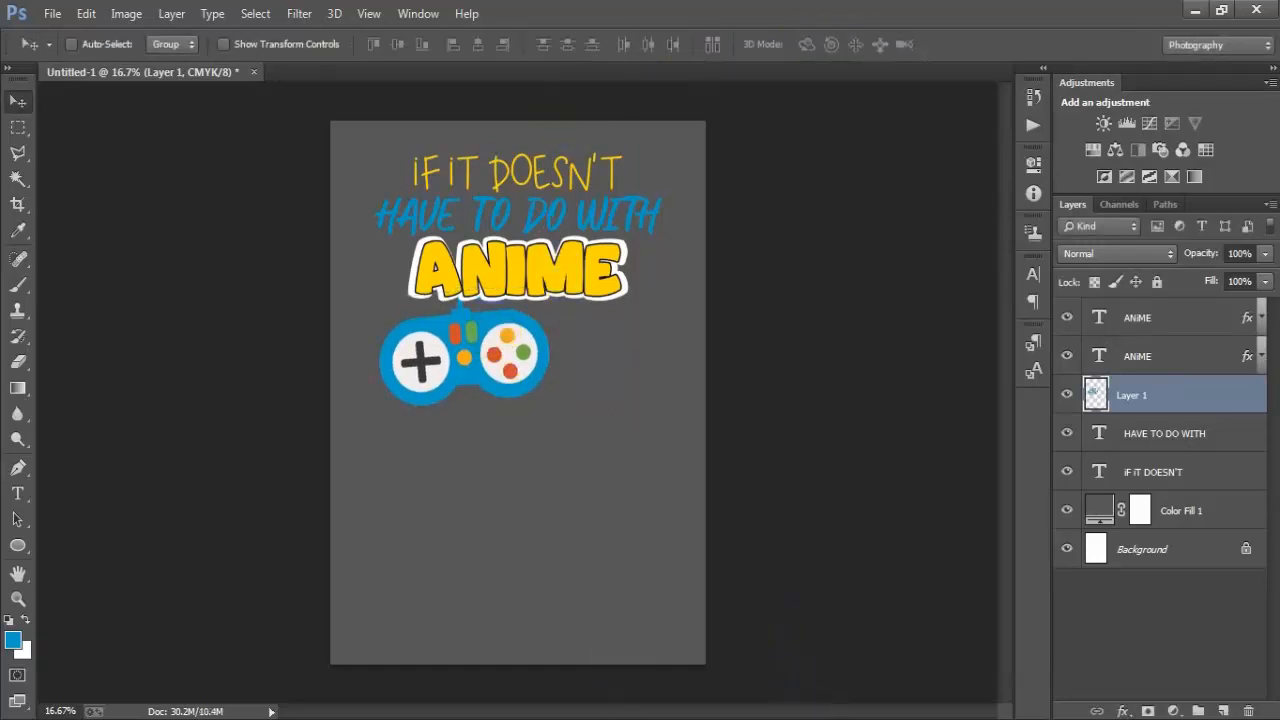
- Duplicate the "iF iT DOESN'T" text layer, bring the copy to the top of the stack and place it below the controller
{"action": "left_click", "coordinate": [1234, 473]}
{"action": "key", "text": "ctrl+j"}
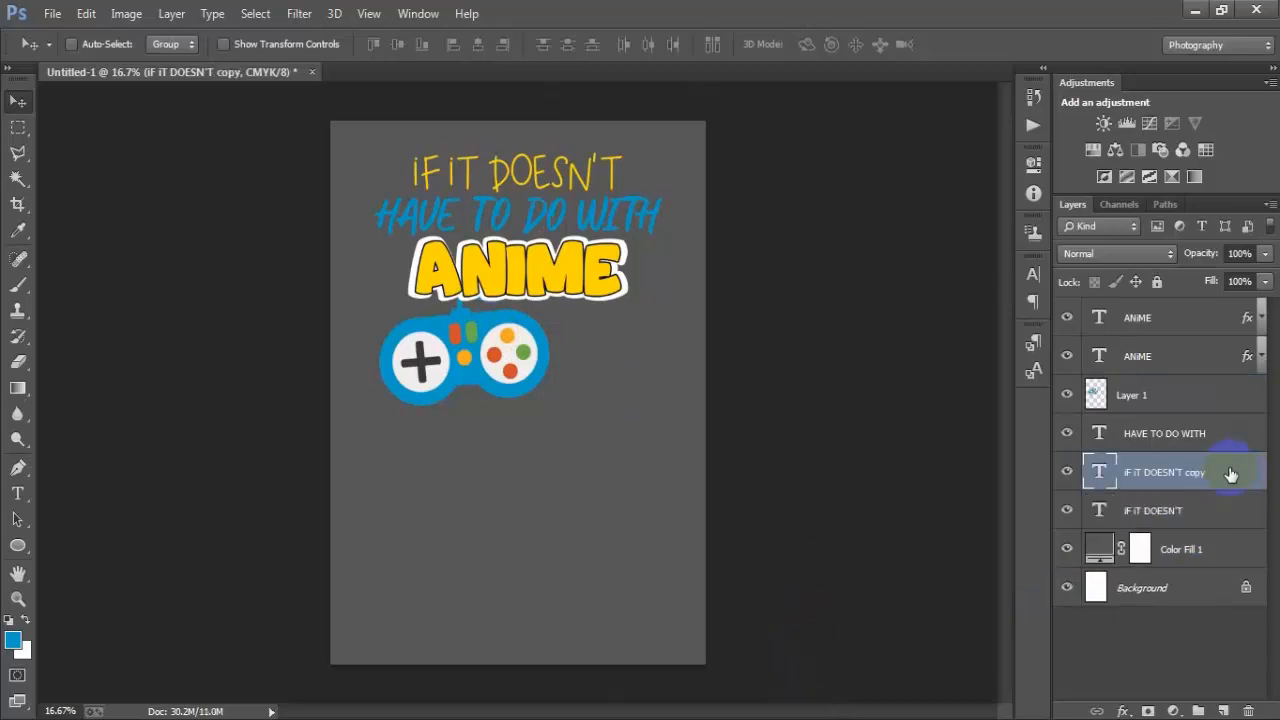
{"action": "left_click_drag", "start_coordinate": [1231, 474], "coordinate": [1186, 294]}
{"action": "left_click_drag", "start_coordinate": [1239, 472], "coordinate": [1186, 292]}
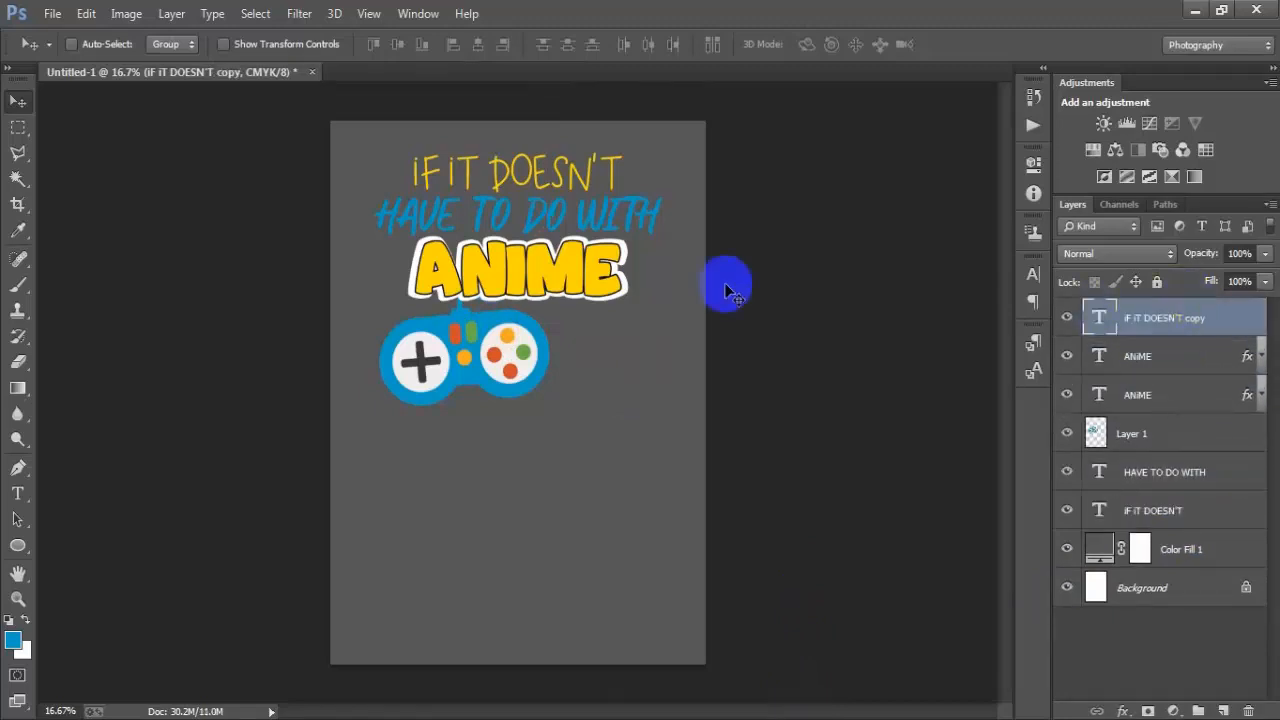
{"action": "left_click_drag", "start_coordinate": [563, 175], "coordinate": [563, 453]}
- Change the text of the duplicated line below the controller to "ViDEO"
{"action": "double_click", "coordinate": [1103, 326]}
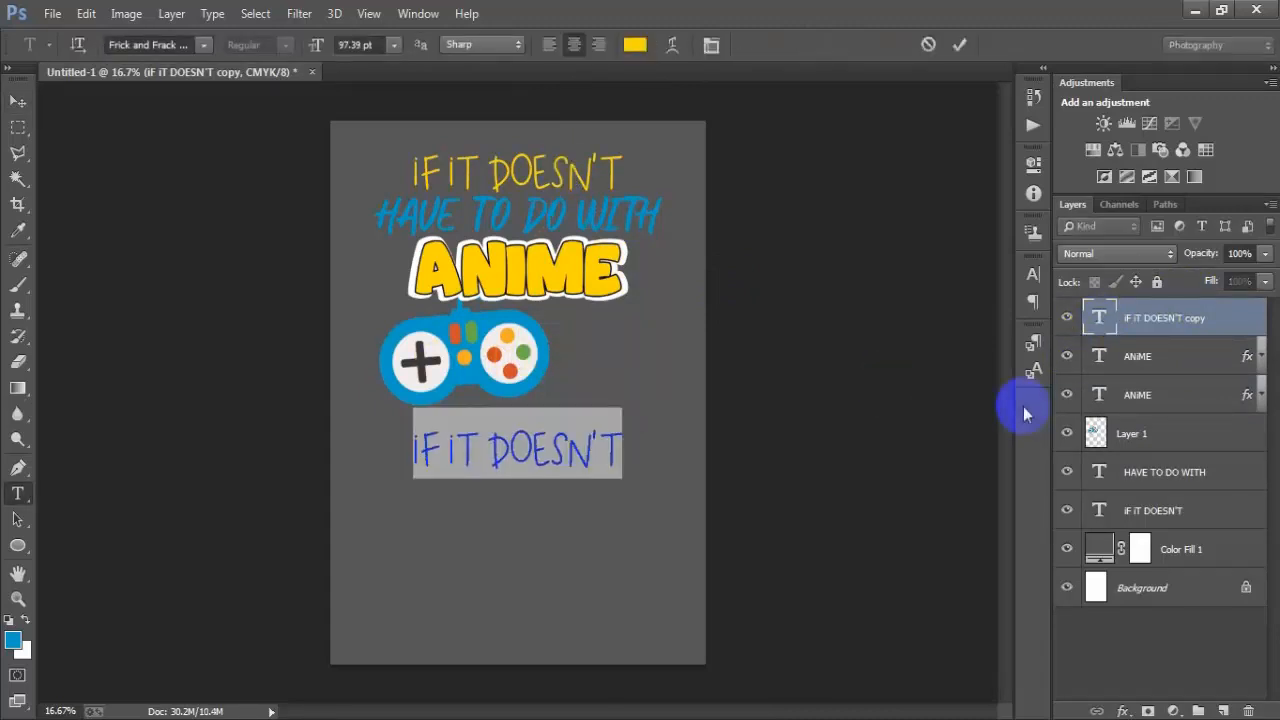
{"action": "type", "text": "VIDEO"}
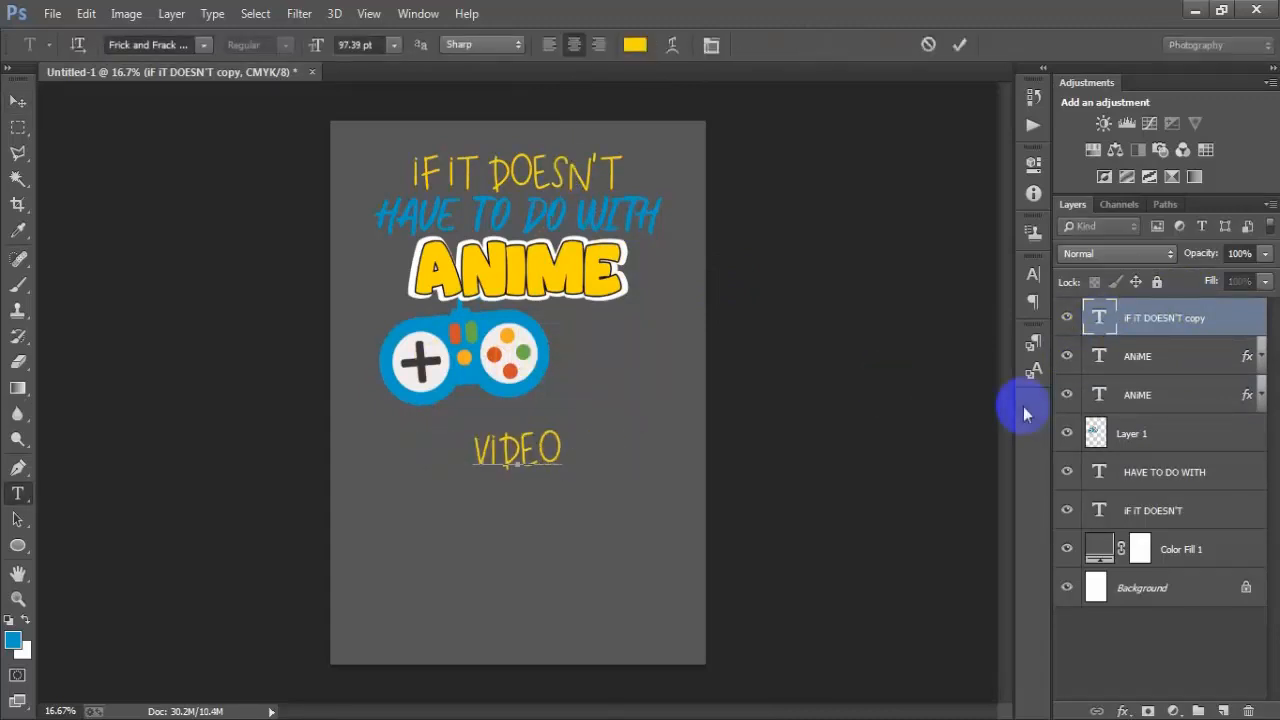
{"action": "left_click", "coordinate": [17, 104]}
- Set the color of the "ViDEO" text to white
{"action": "left_click", "coordinate": [1032, 276]}
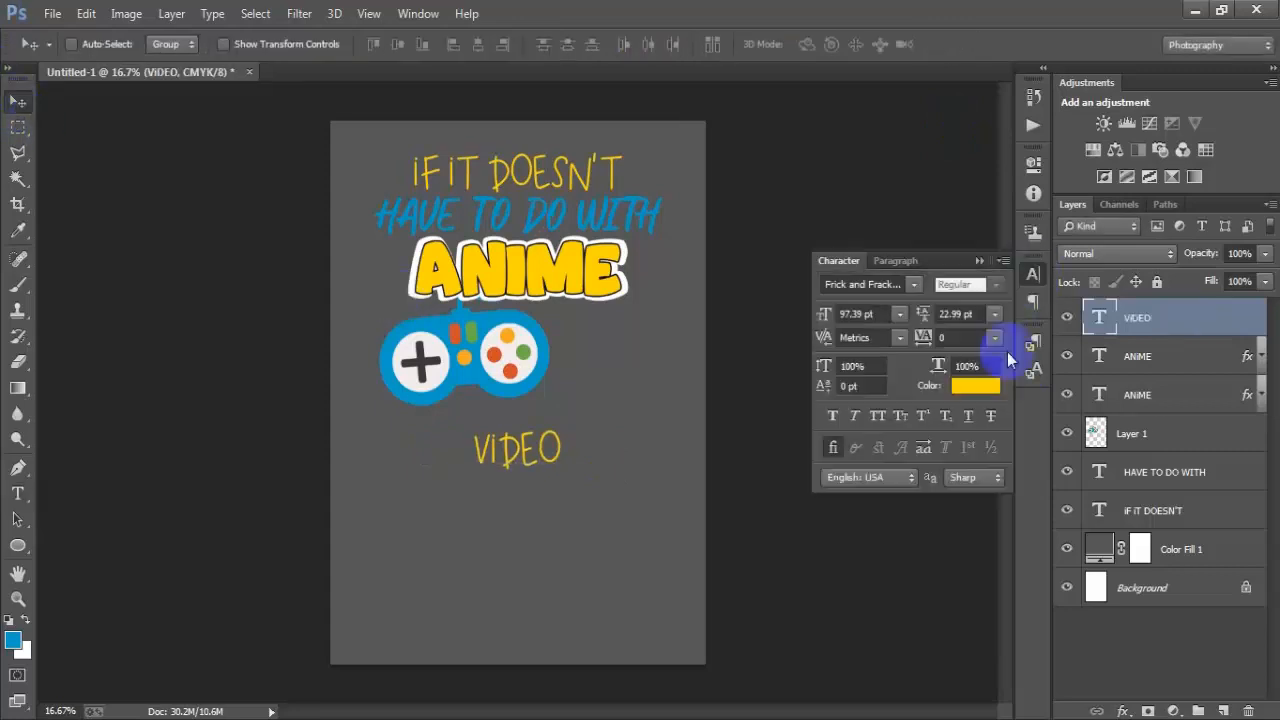
{"action": "left_click", "coordinate": [962, 393]}
{"action": "left_click", "coordinate": [652, 128]}
{"action": "left_click", "coordinate": [1065, 107]}
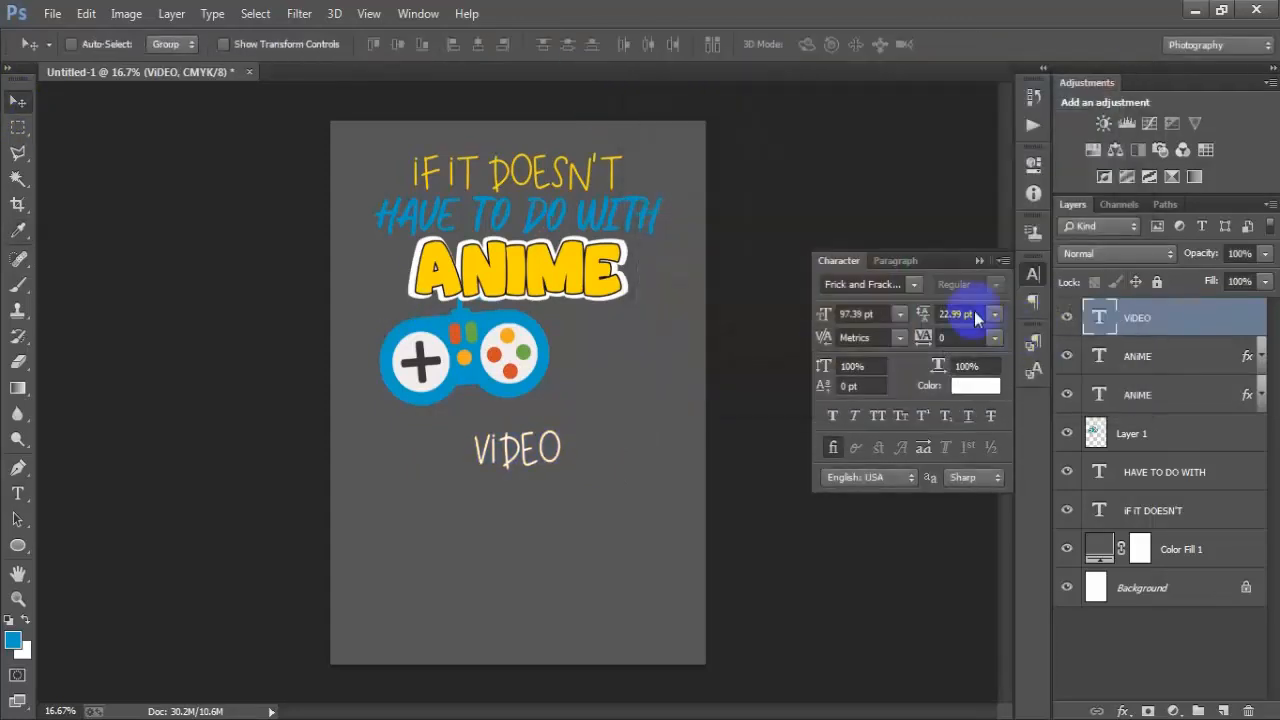
{"action": "left_click", "coordinate": [979, 260]}
- Move the "ViDEO" text beside the controller under "ANiME" and scale it to about 113.25%
{"action": "left_click_drag", "start_coordinate": [518, 461], "coordinate": [596, 344]}
{"action": "key", "text": "ctrl+t"}
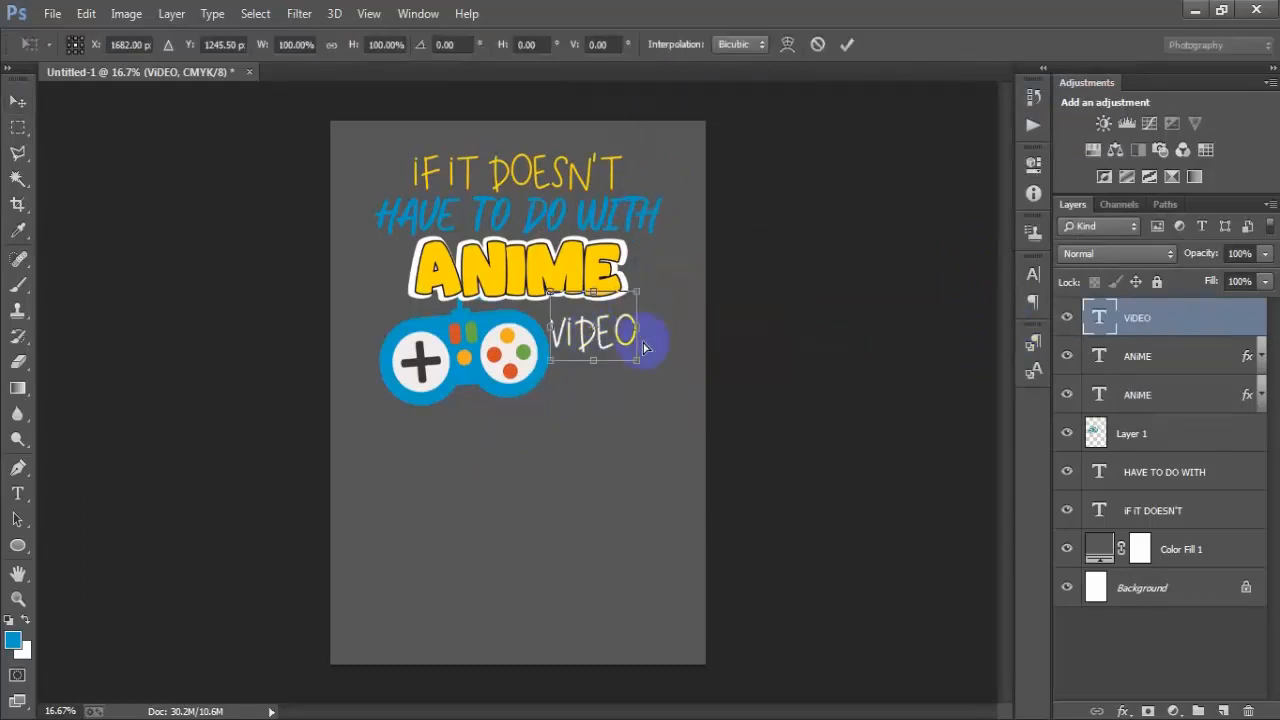
{"action": "left_click_drag", "start_coordinate": [636, 360], "coordinate": [648, 363]}
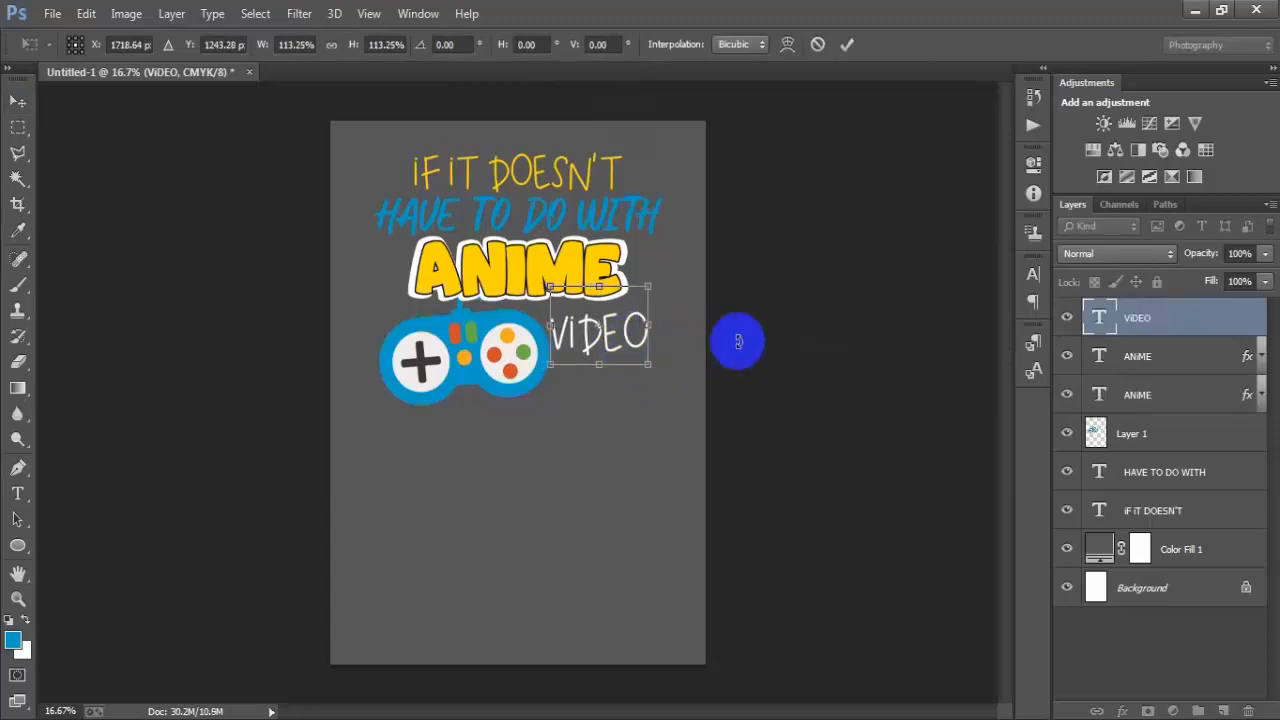
- Nudge the "ViDEO" text up and to the right of the controller, fine-tune its size and apply the transform
{"action": "key", "text": "shift+Up"}
{"action": "key", "text": "shift+Up"}
{"action": "key", "text": "shift+Up"}
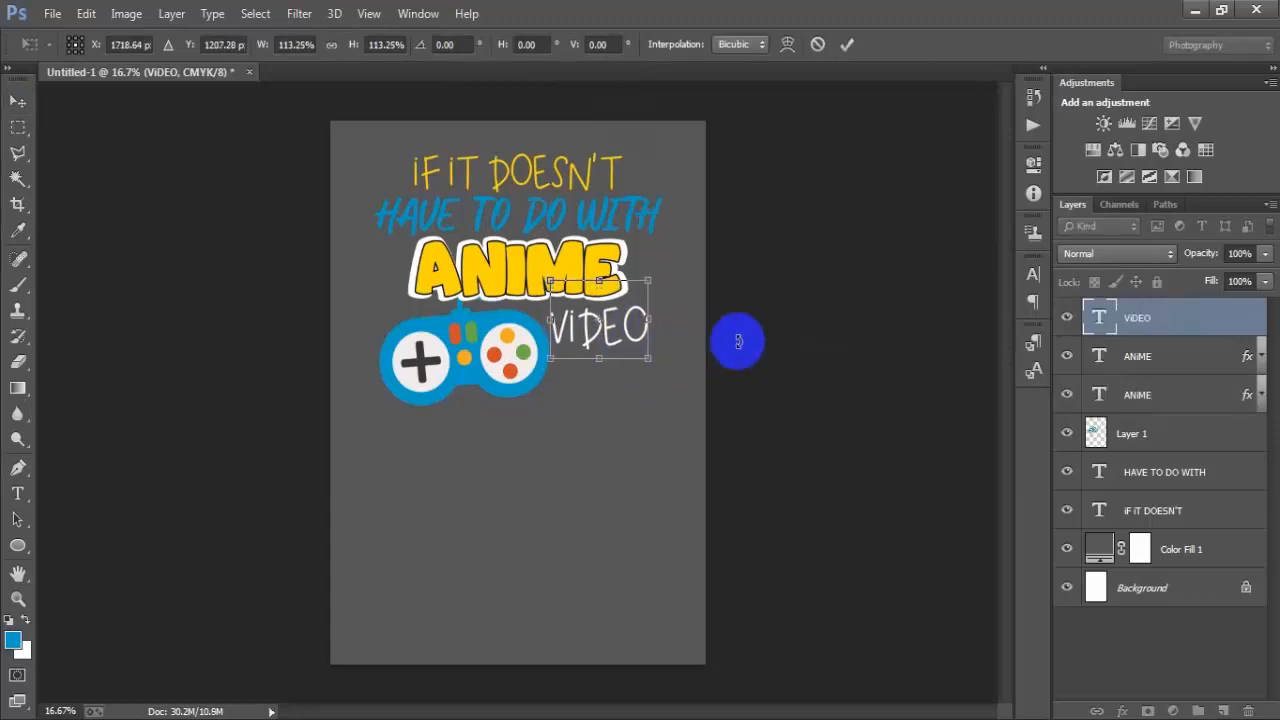
{"action": "key", "text": "shift+Right"}
{"action": "key", "text": "shift+Right"}
{"action": "key", "text": "shift+Right"}
{"action": "key", "text": "shift+Right"}
{"action": "key", "text": "Right"}
{"action": "key", "text": "Right"}
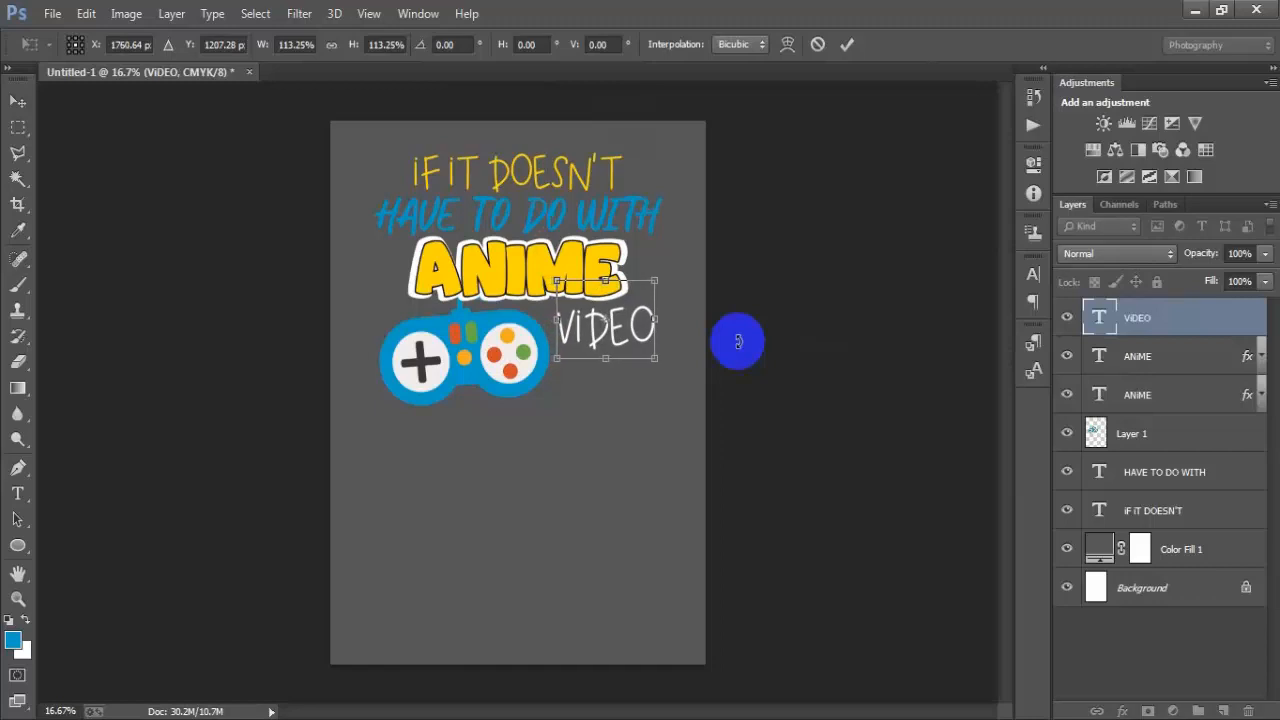
{"action": "key", "text": "shift+Right"}
{"action": "key", "text": "Right"}
{"action": "key", "text": "Right"}
{"action": "left_click_drag", "start_coordinate": [655, 358], "coordinate": [664, 357]}
{"action": "left_click", "coordinate": [846, 44]}
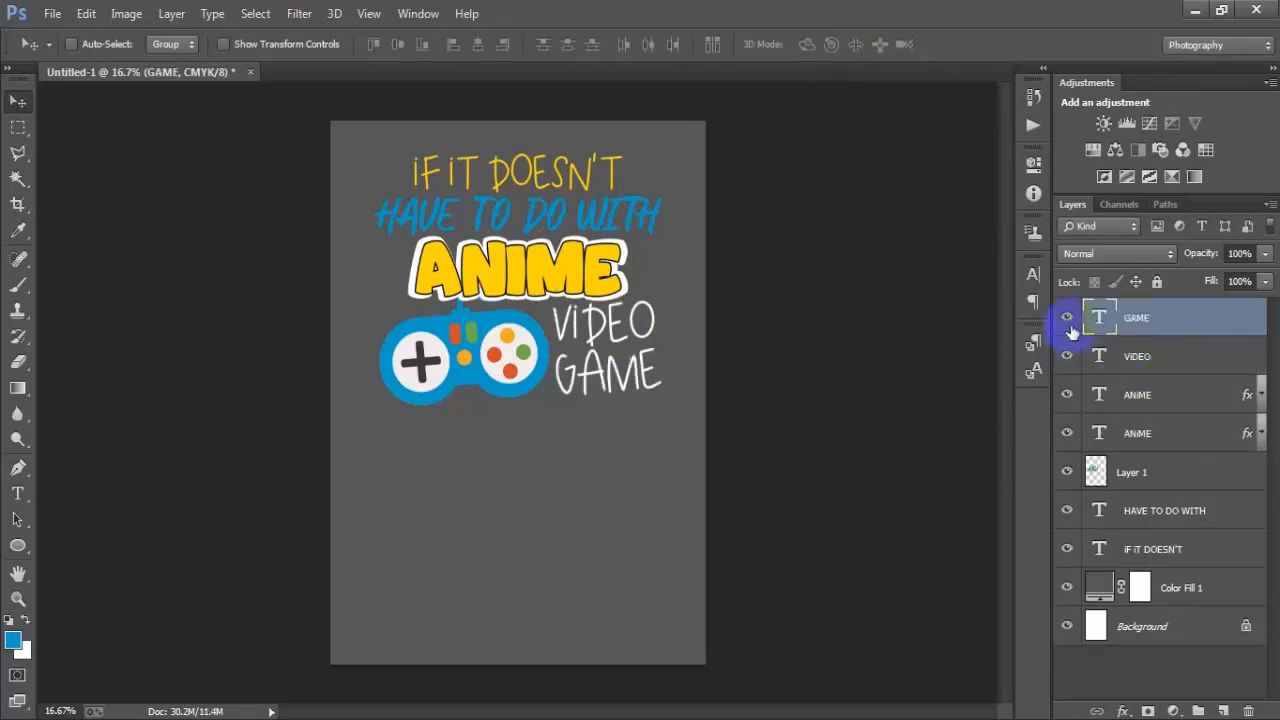
- Hide and show the "GAME" and "ViDEO" layers in turn to check each one
{"action": "left_click", "coordinate": [1068, 320]}
{"action": "left_click", "coordinate": [1068, 320]}
{"action": "left_click", "coordinate": [1068, 356]}
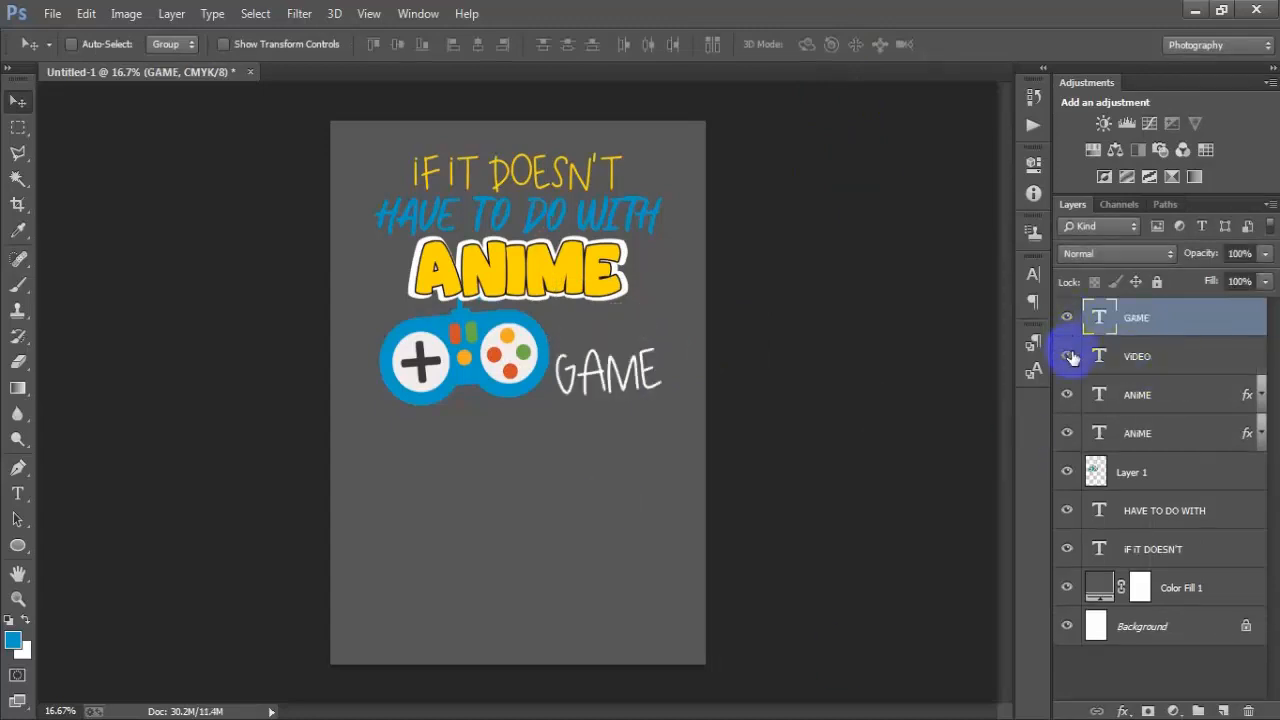
{"action": "left_click", "coordinate": [1068, 356]}
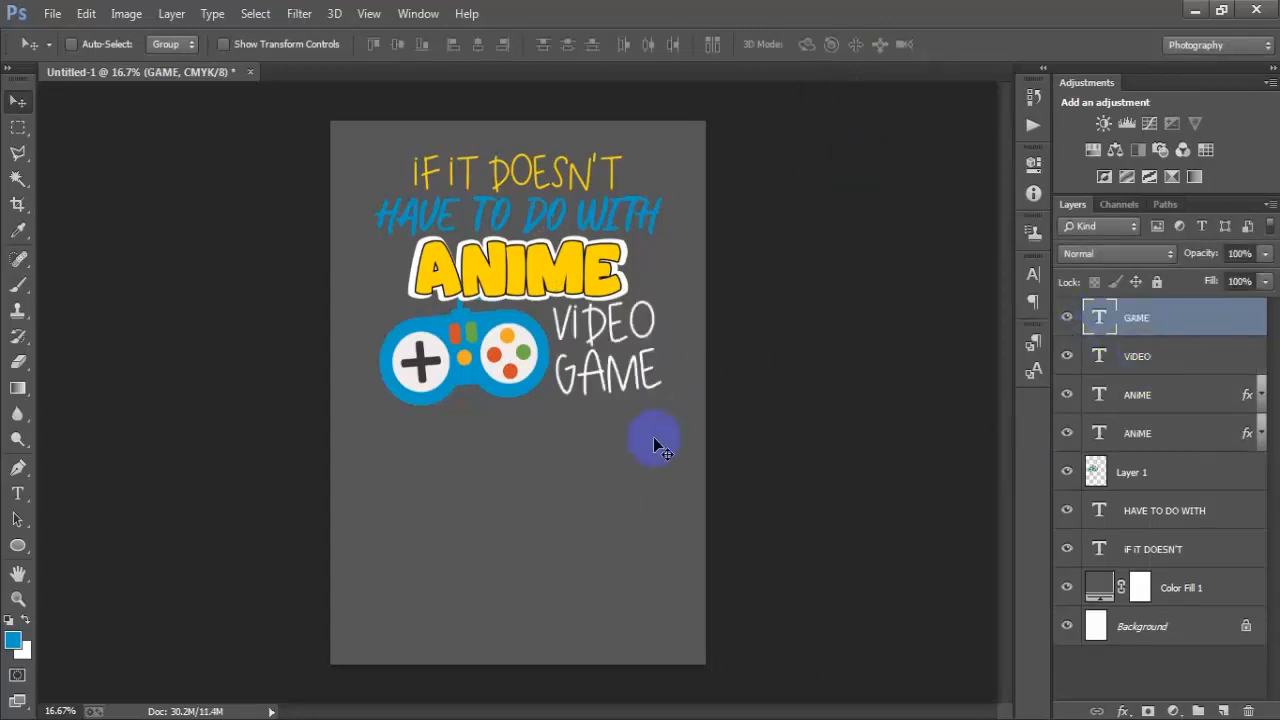
- Add a new text layer reading "OR" in the empty lower part of the poster
{"action": "left_click", "coordinate": [1222, 711]}
{"action": "left_click", "coordinate": [20, 500]}
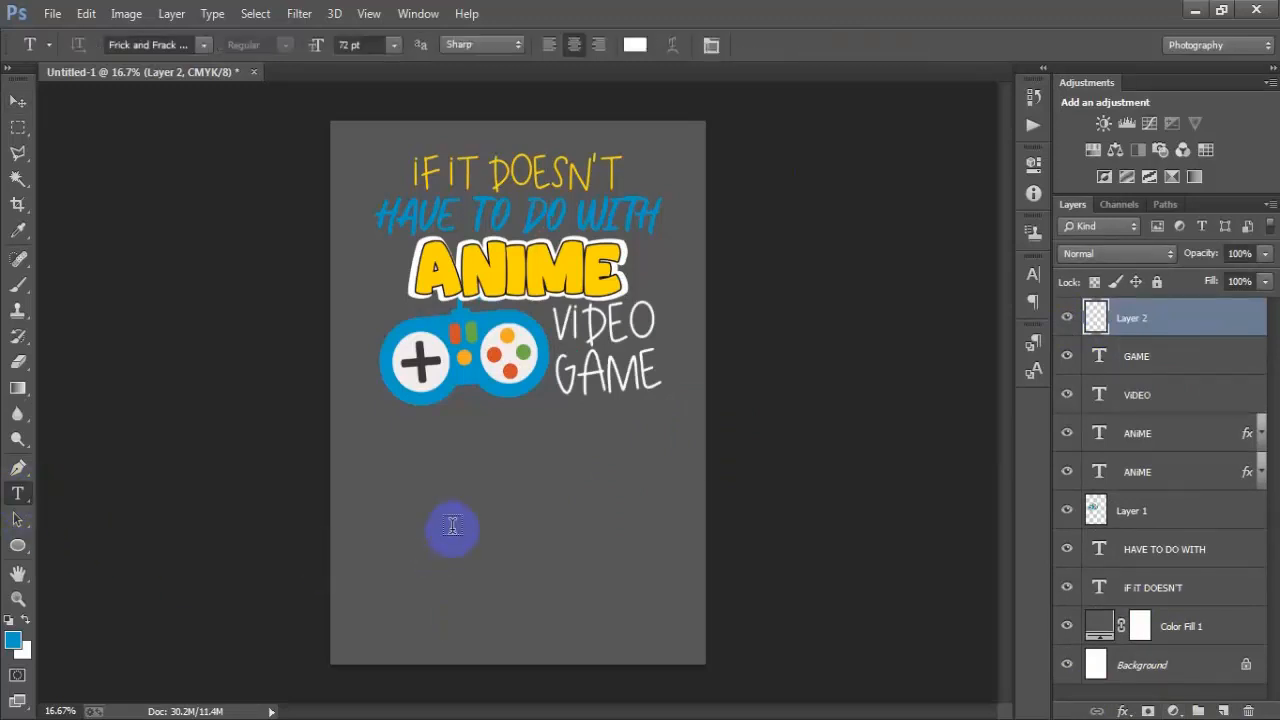
{"action": "left_click", "coordinate": [535, 547]}
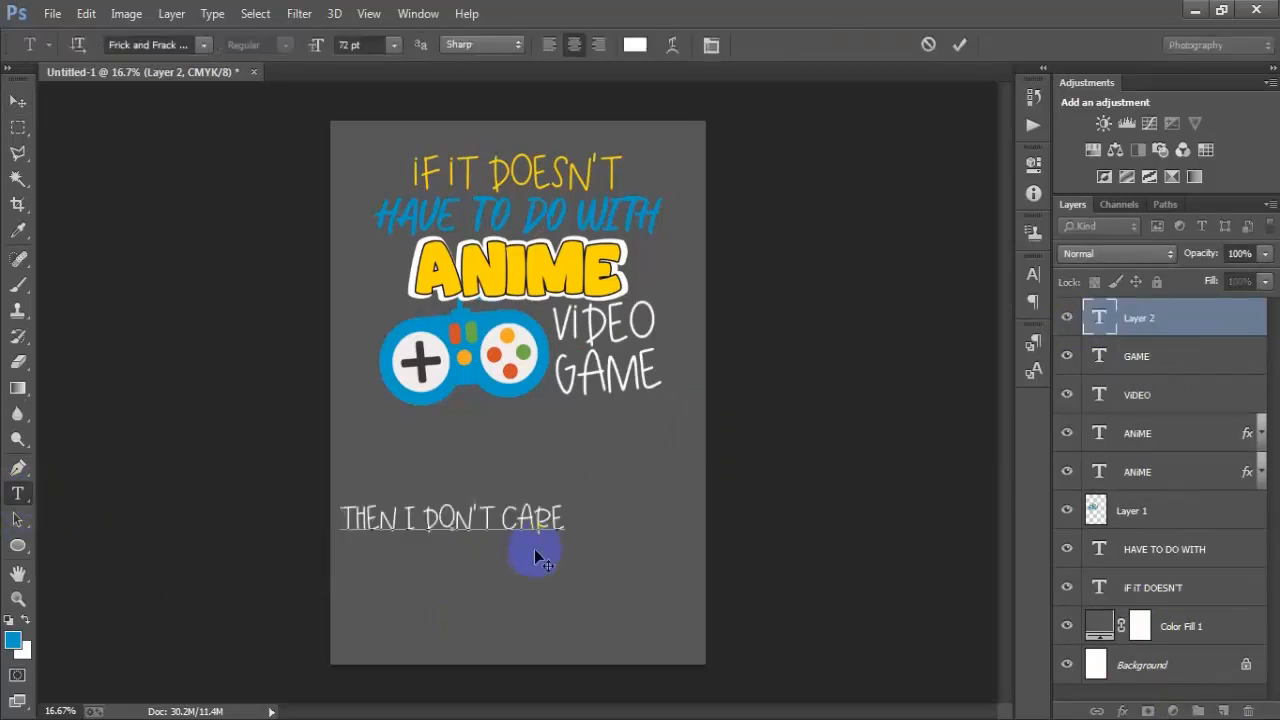
{"action": "key", "text": "ctrl+a"}
{"action": "key", "text": "BackSpace"}
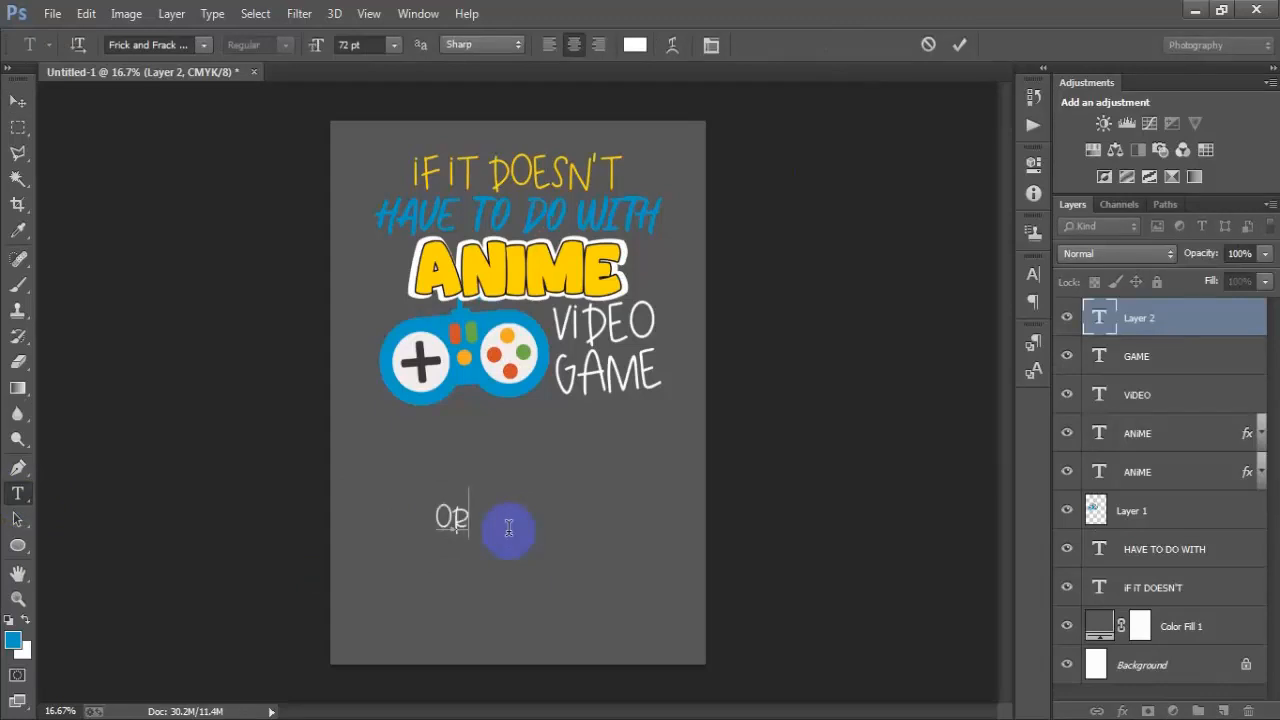
{"action": "left_click", "coordinate": [18, 101]}
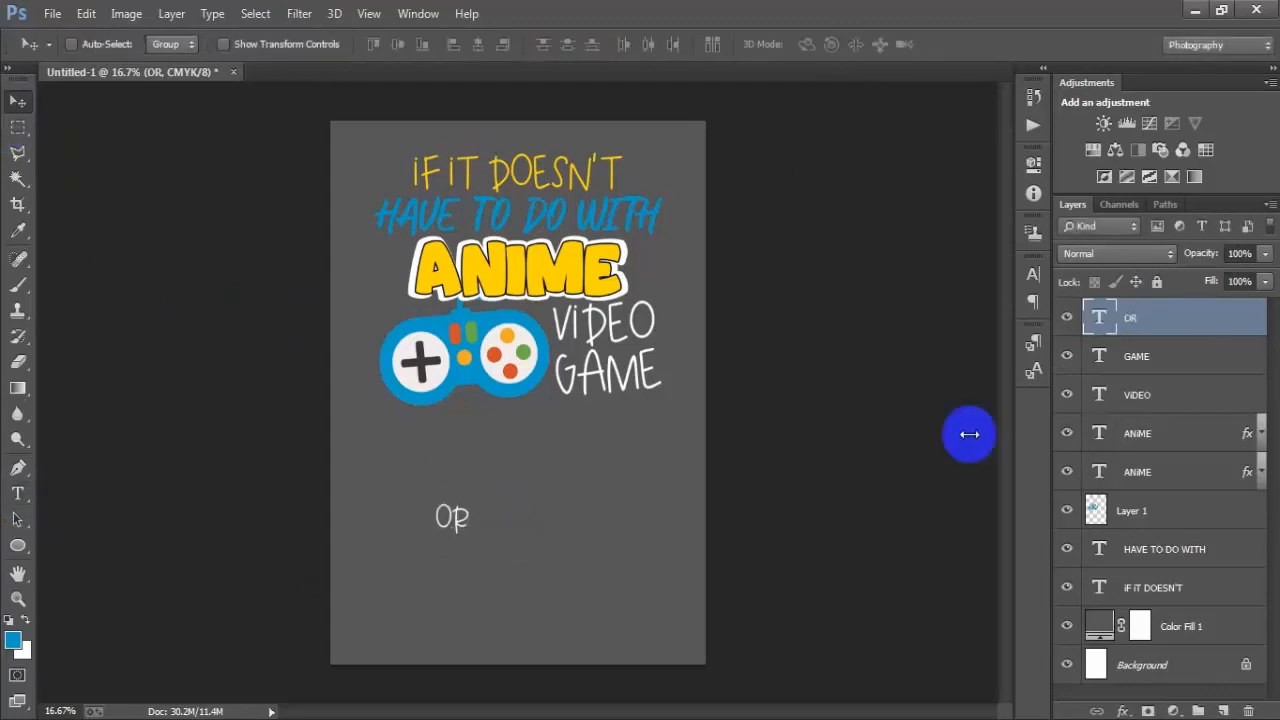
- Move the "OR" text up to sit just beneath the middle of the controller
{"action": "left_click", "coordinate": [1033, 275]}
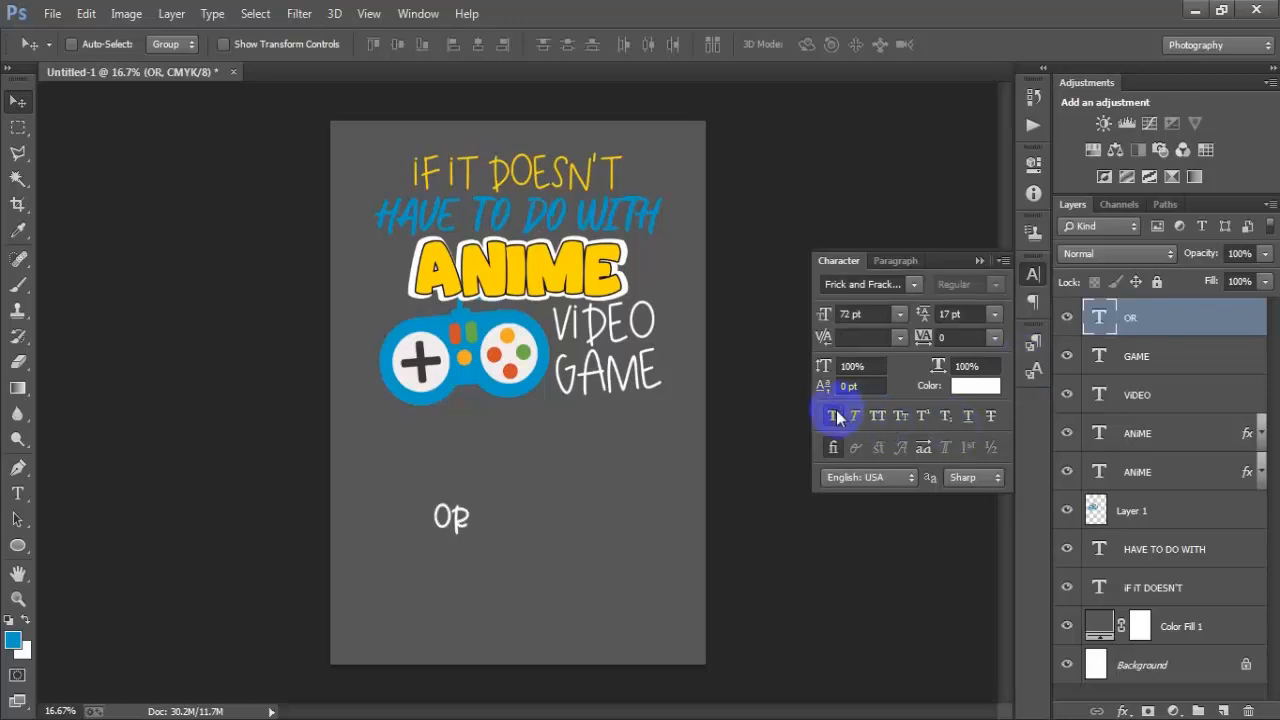
{"action": "left_click", "coordinate": [979, 262]}
{"action": "left_click_drag", "start_coordinate": [455, 535], "coordinate": [480, 425]}
{"action": "key", "text": "Right"}
{"action": "key", "text": "Right"}
{"action": "key", "text": "Right"}
{"action": "key", "text": "Right"}
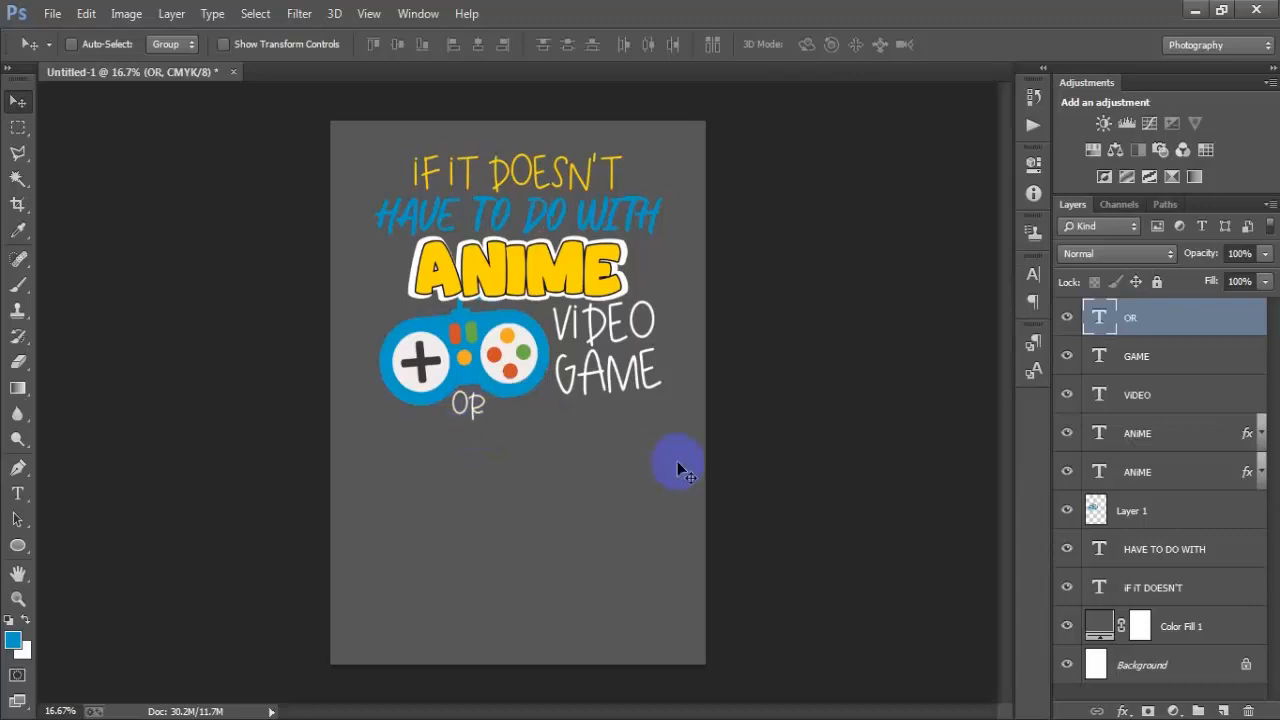
- Tilt the "OR" text slightly beneath the controller and apply the transform
{"action": "key", "text": "ctrl+t"}
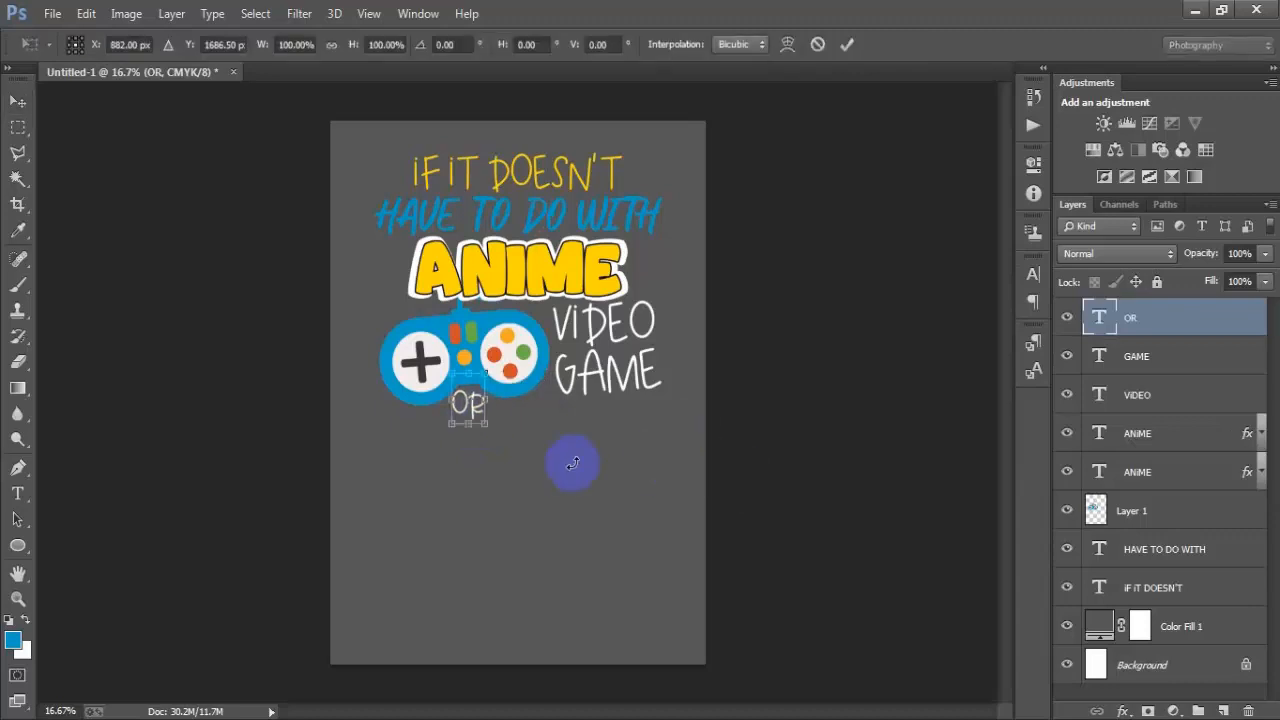
{"action": "left_click_drag", "start_coordinate": [571, 457], "coordinate": [564, 470]}
{"action": "left_click_drag", "start_coordinate": [569, 470], "coordinate": [557, 463]}
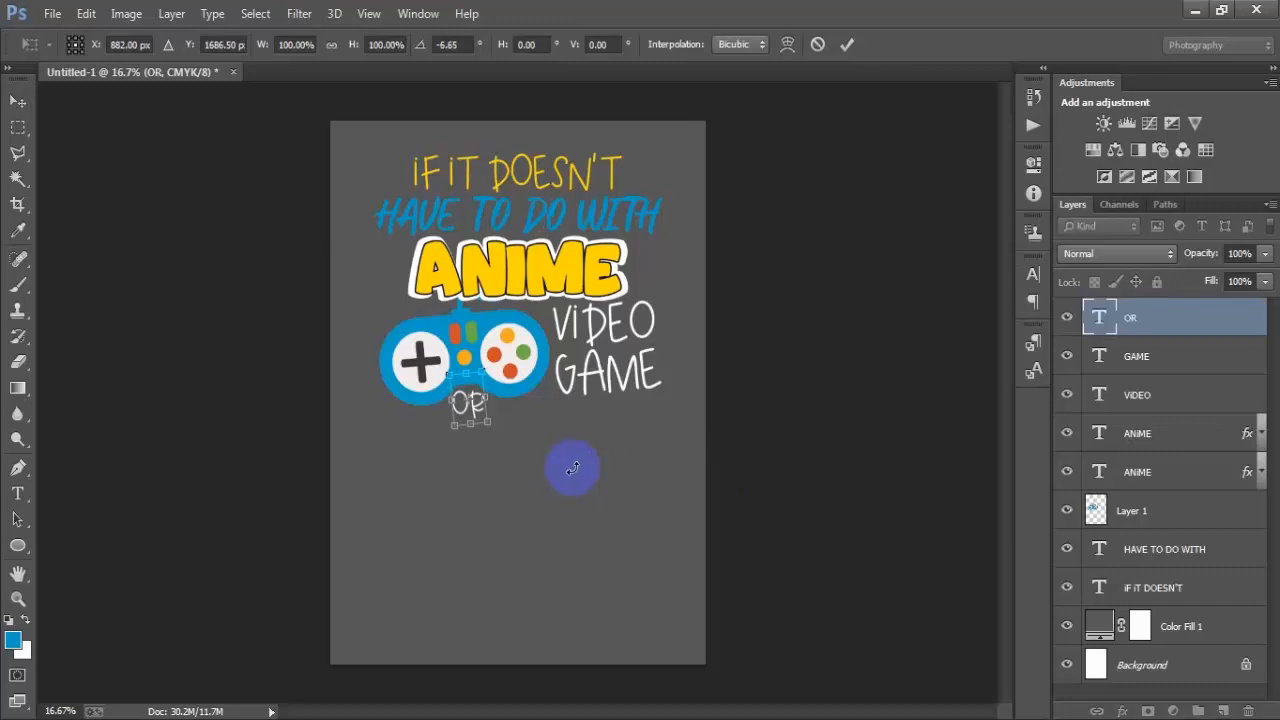
{"action": "left_click", "coordinate": [849, 46]}
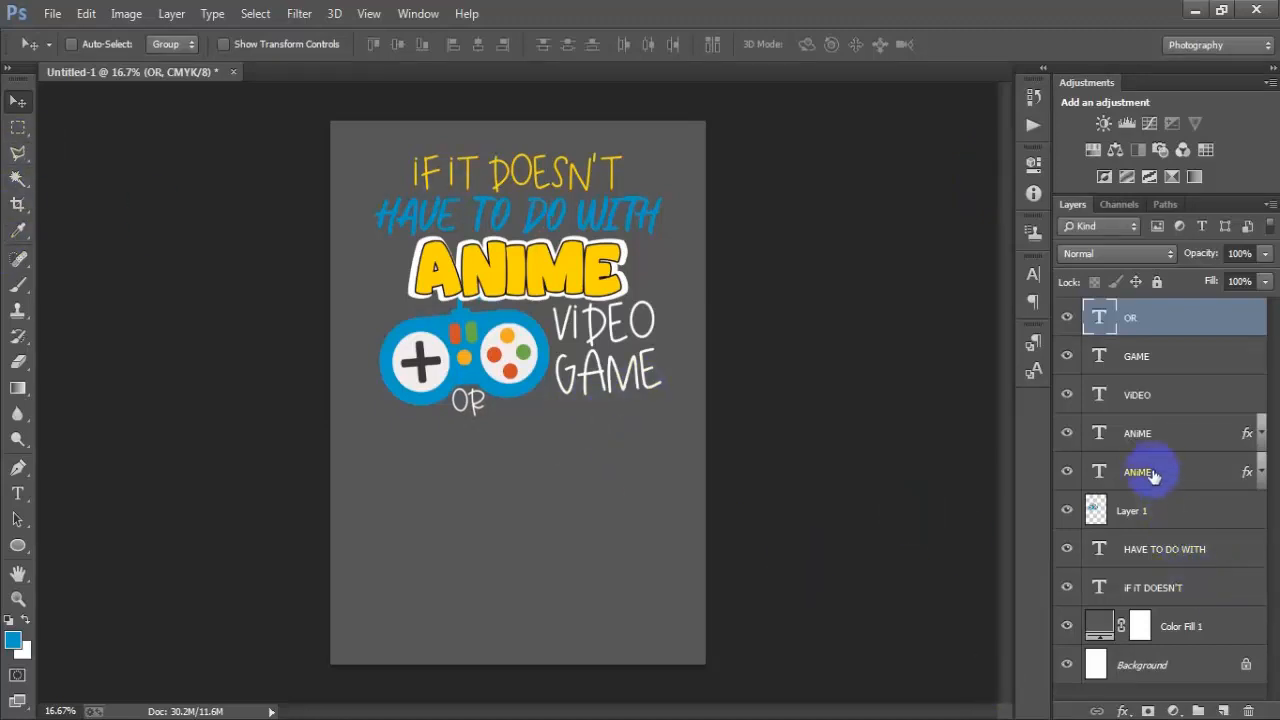
- Add a new text layer reading "F" and place it in the empty lower part of the poster, below the "OR" text
{"action": "left_click", "coordinate": [1224, 710]}
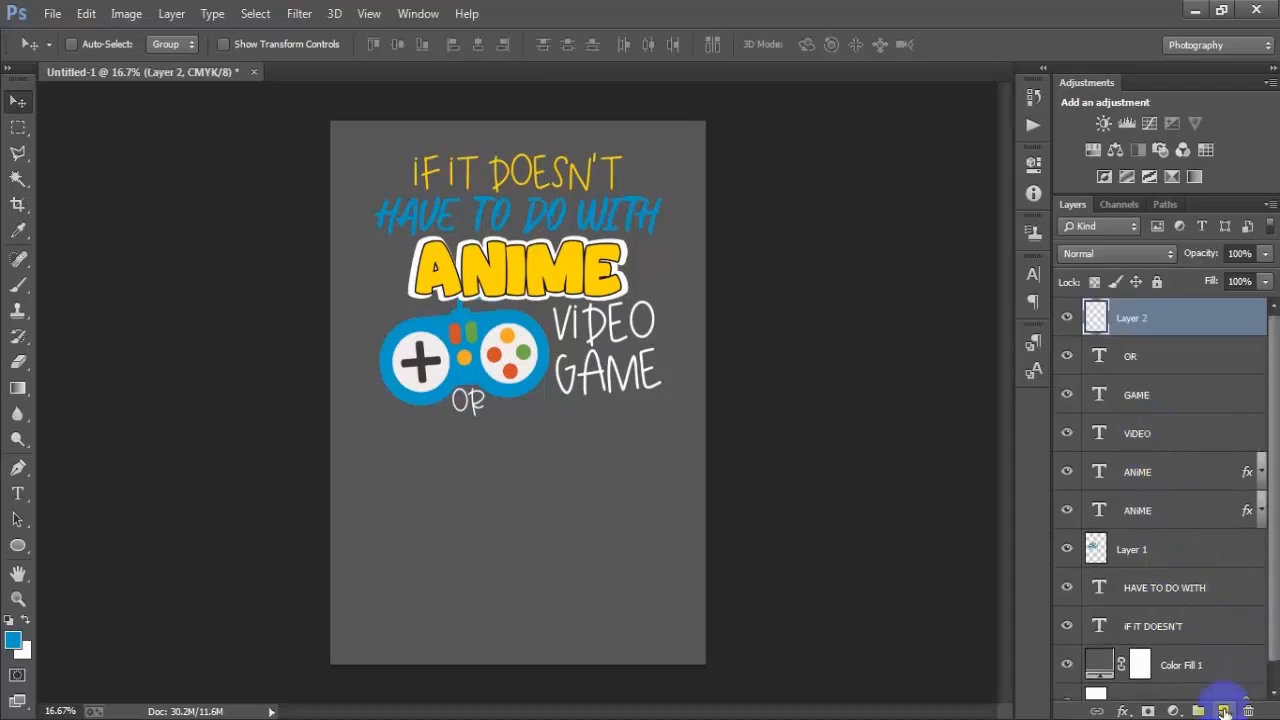
{"action": "left_click", "coordinate": [17, 493]}
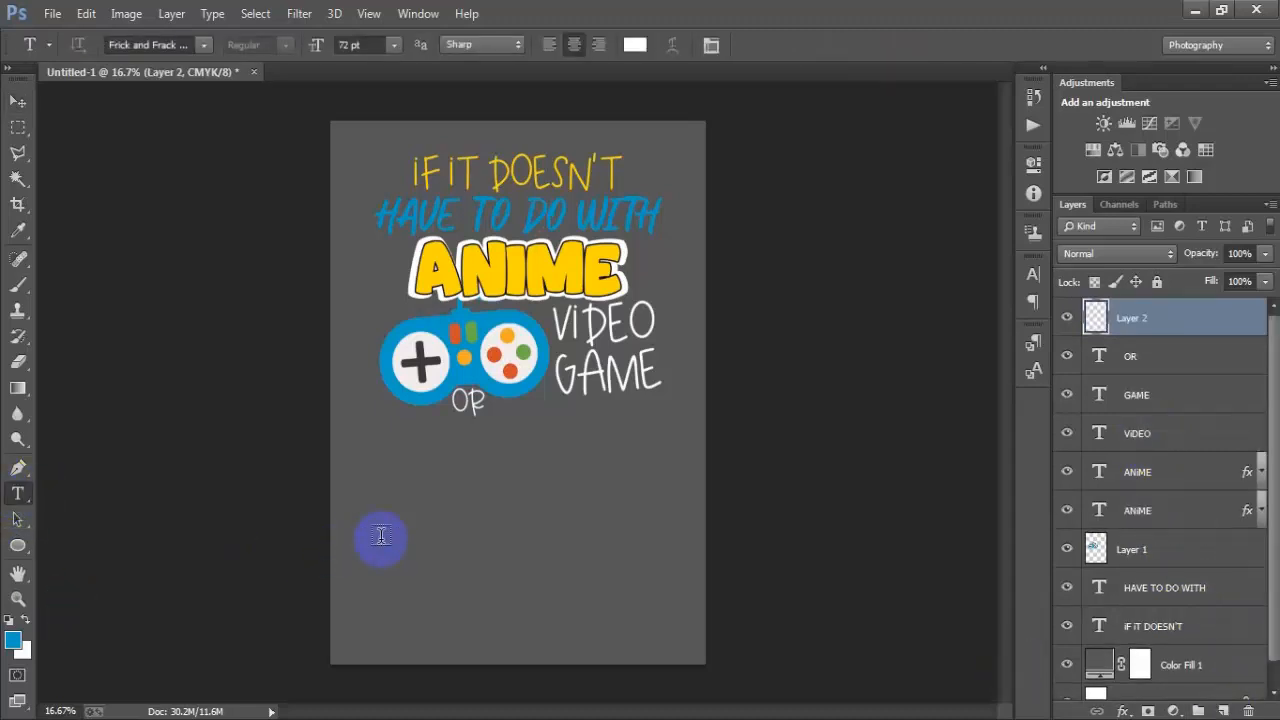
{"action": "left_click", "coordinate": [424, 565]}
{"action": "type", "text": "F"}
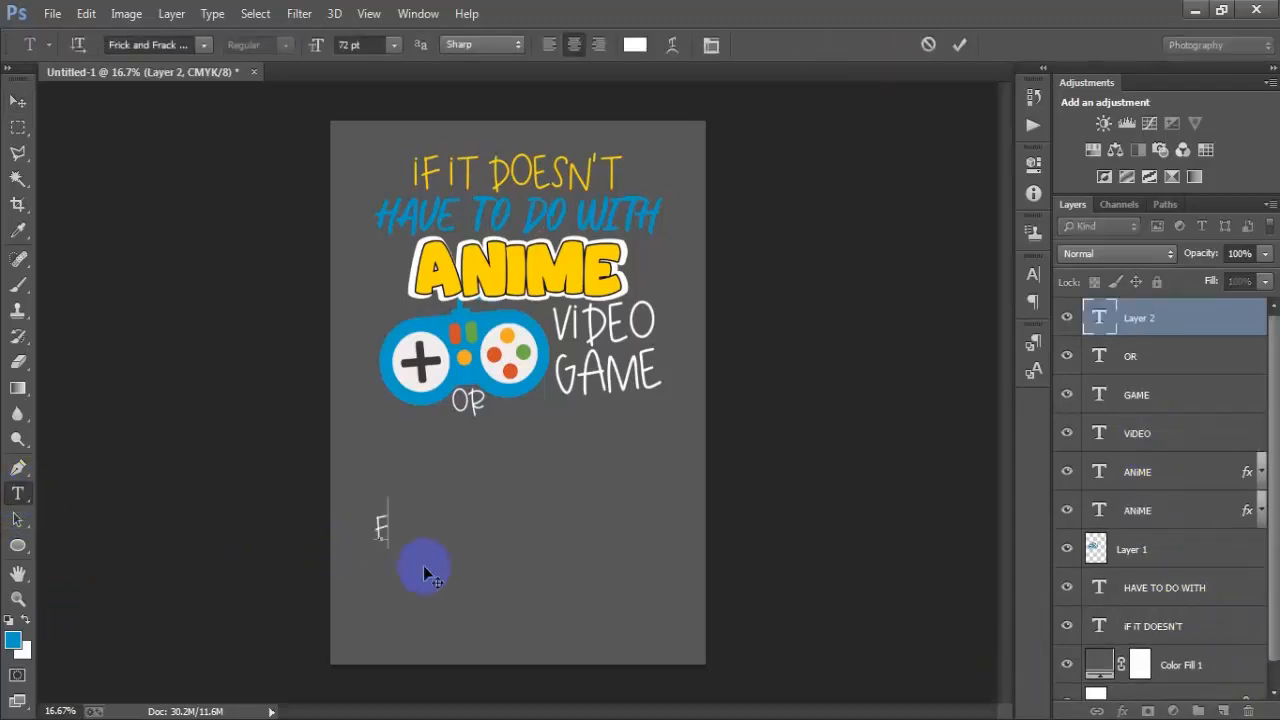
{"action": "left_click", "coordinate": [17, 101]}
{"action": "left_click_drag", "start_coordinate": [378, 526], "coordinate": [416, 500]}
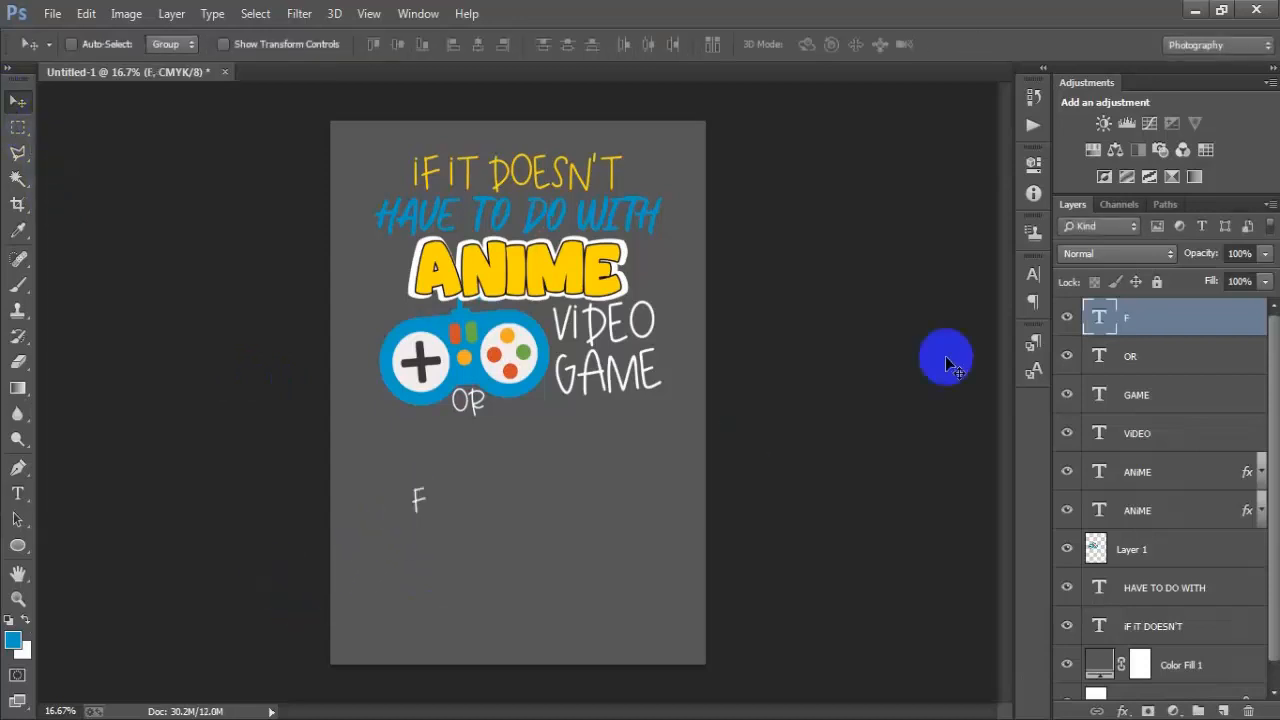
- Set the "F" text in the Bouncy font and colour it blue #009CC9
{"action": "left_click", "coordinate": [1035, 274]}
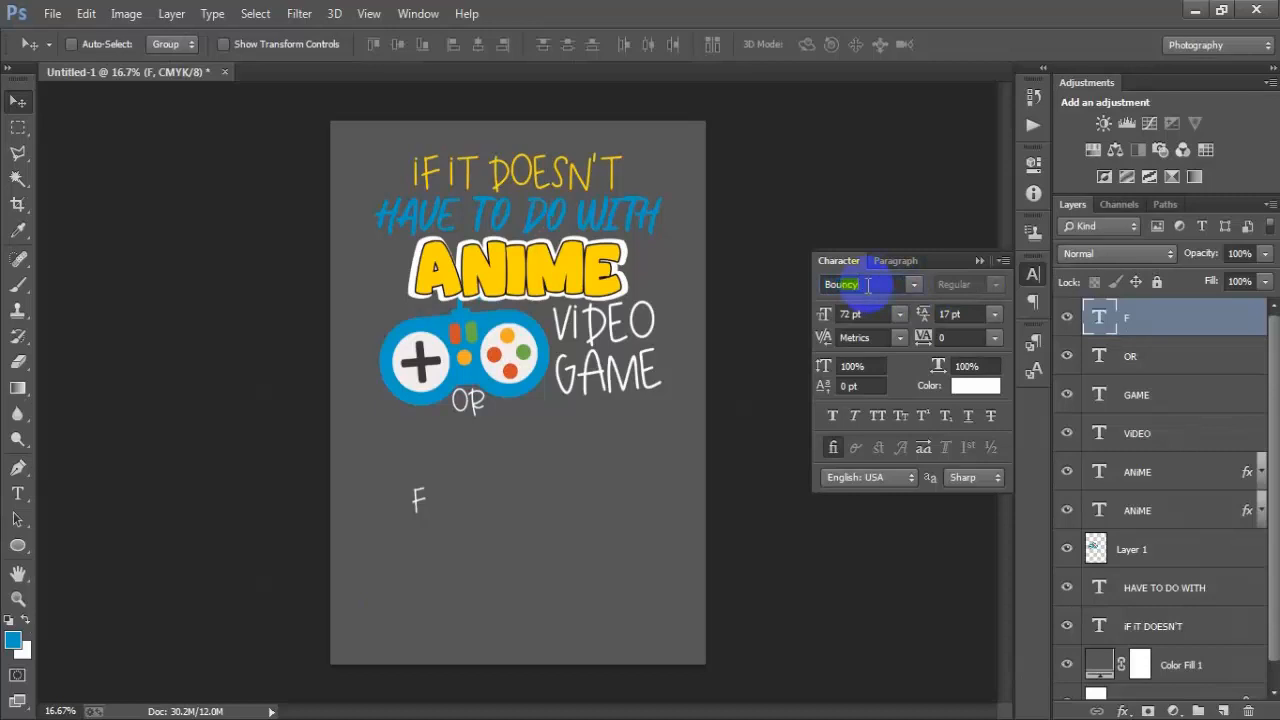
{"action": "key", "text": "Return"}
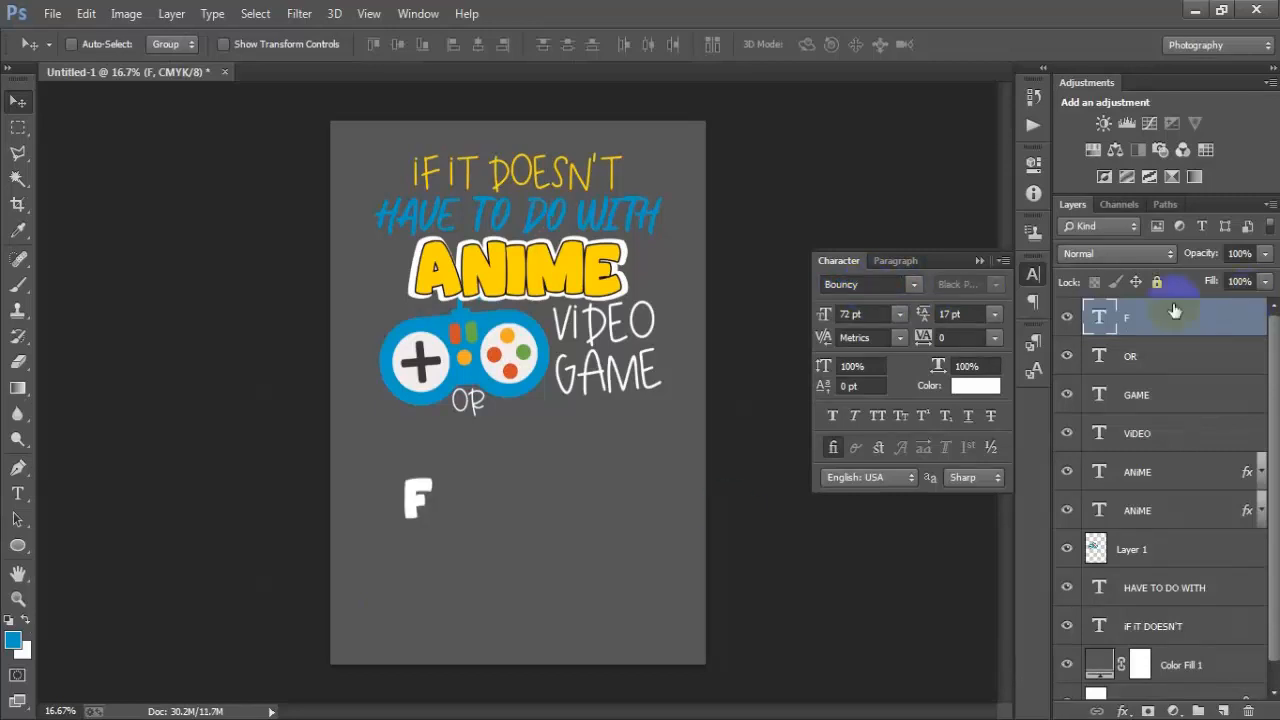
{"action": "left_click", "coordinate": [978, 387]}
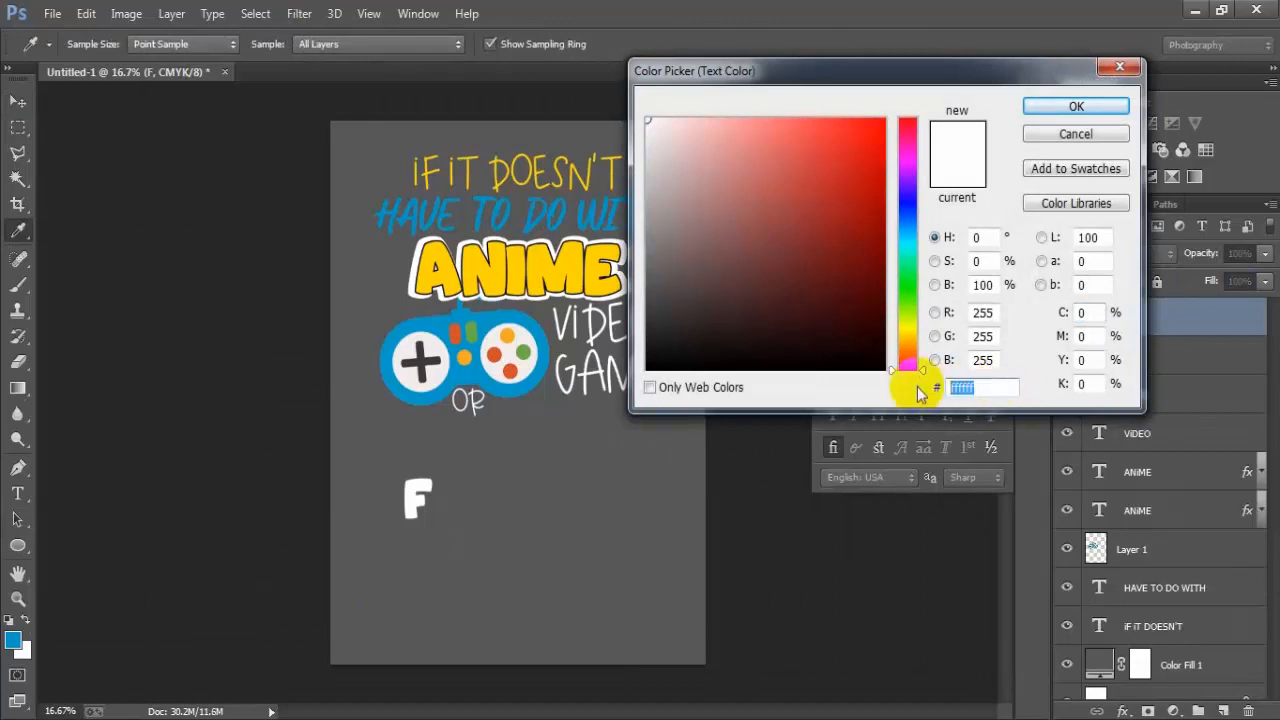
{"action": "type", "text": "009CC9"}
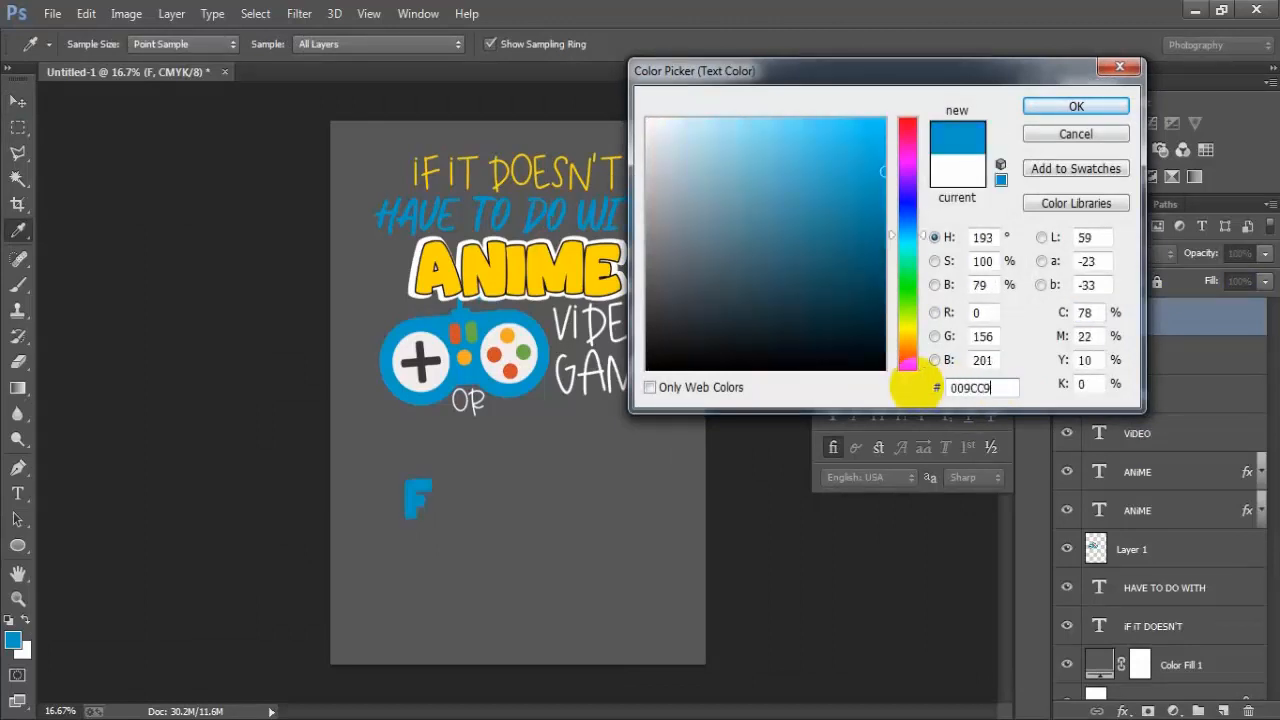
{"action": "key", "text": "Return"}
{"action": "left_click", "coordinate": [993, 264]}
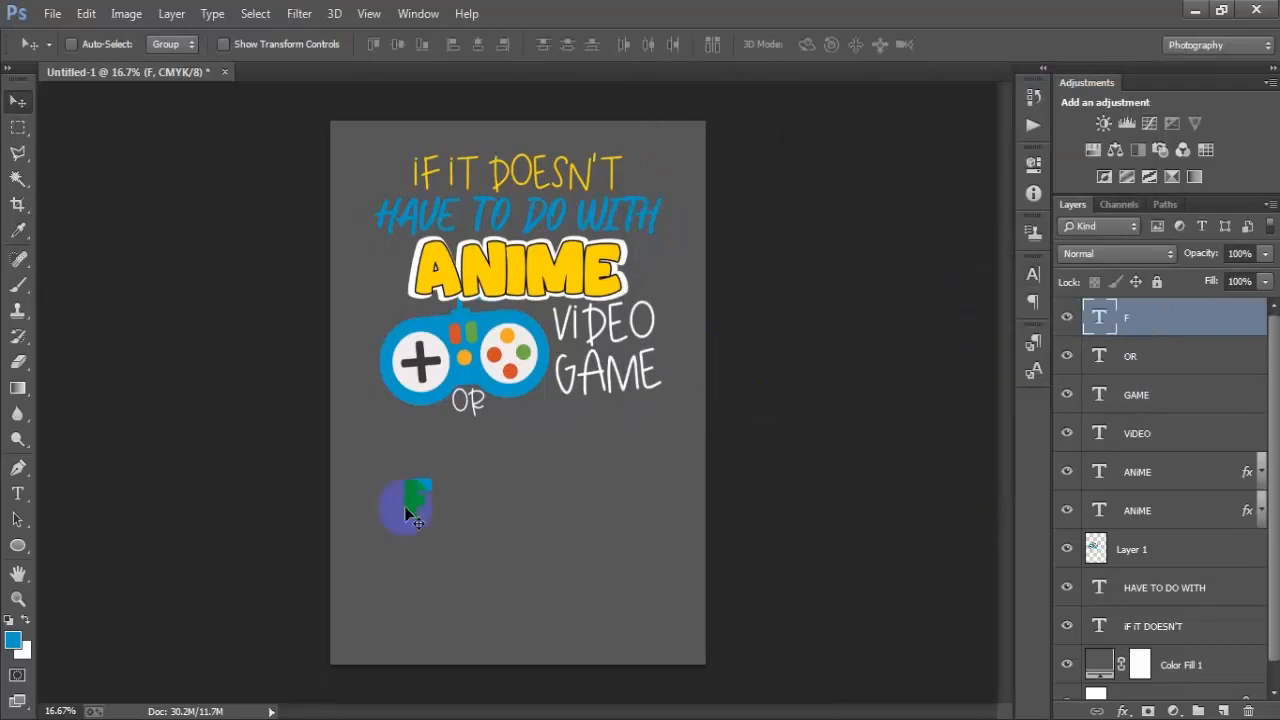
- Scale the "F" up to about 218% and move it up beneath the controller's left half, applying the transform
{"action": "key", "text": "ctrl+t"}
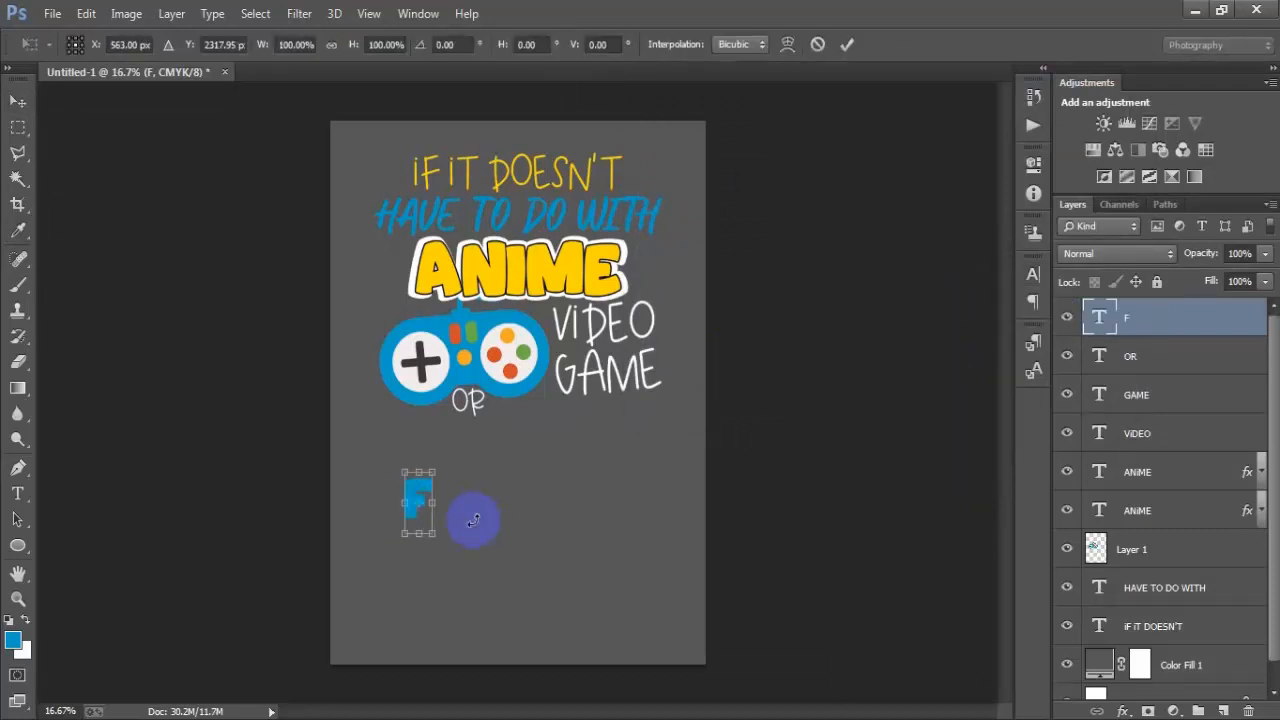
{"action": "left_click_drag", "start_coordinate": [433, 533], "coordinate": [449, 569]}
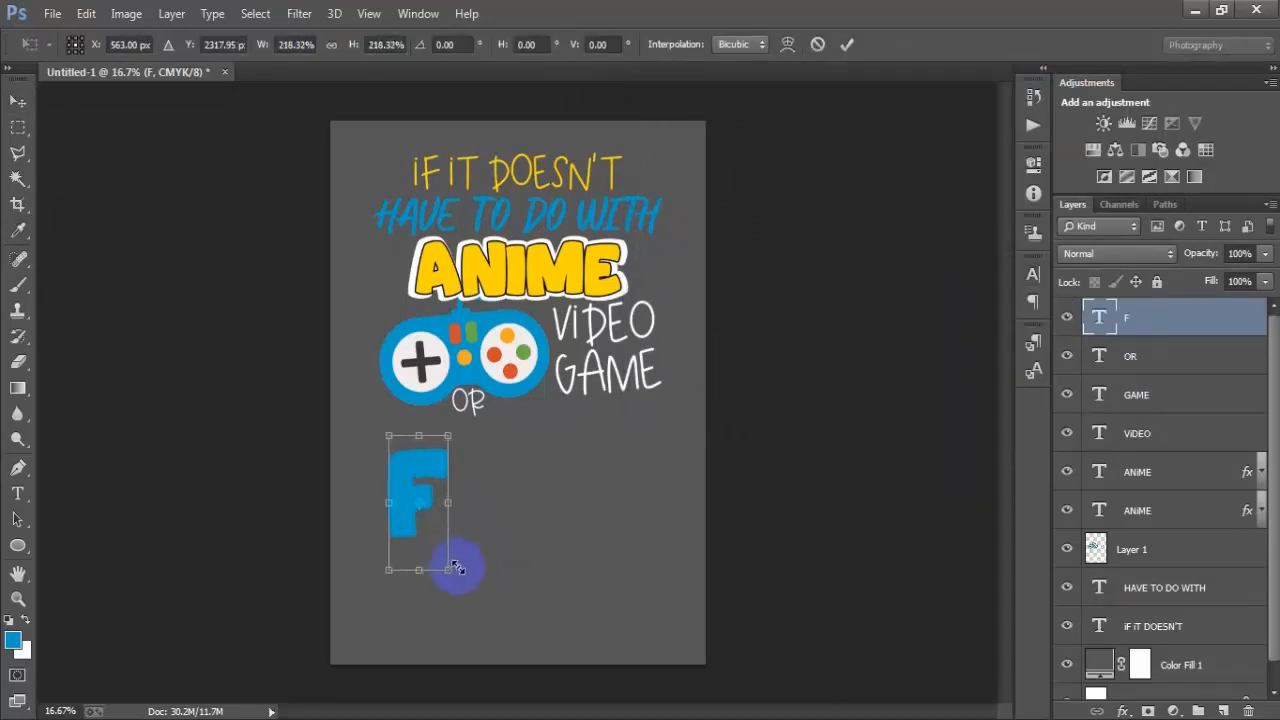
{"action": "left_click_drag", "start_coordinate": [400, 527], "coordinate": [405, 504]}
{"action": "left_click", "coordinate": [847, 44]}
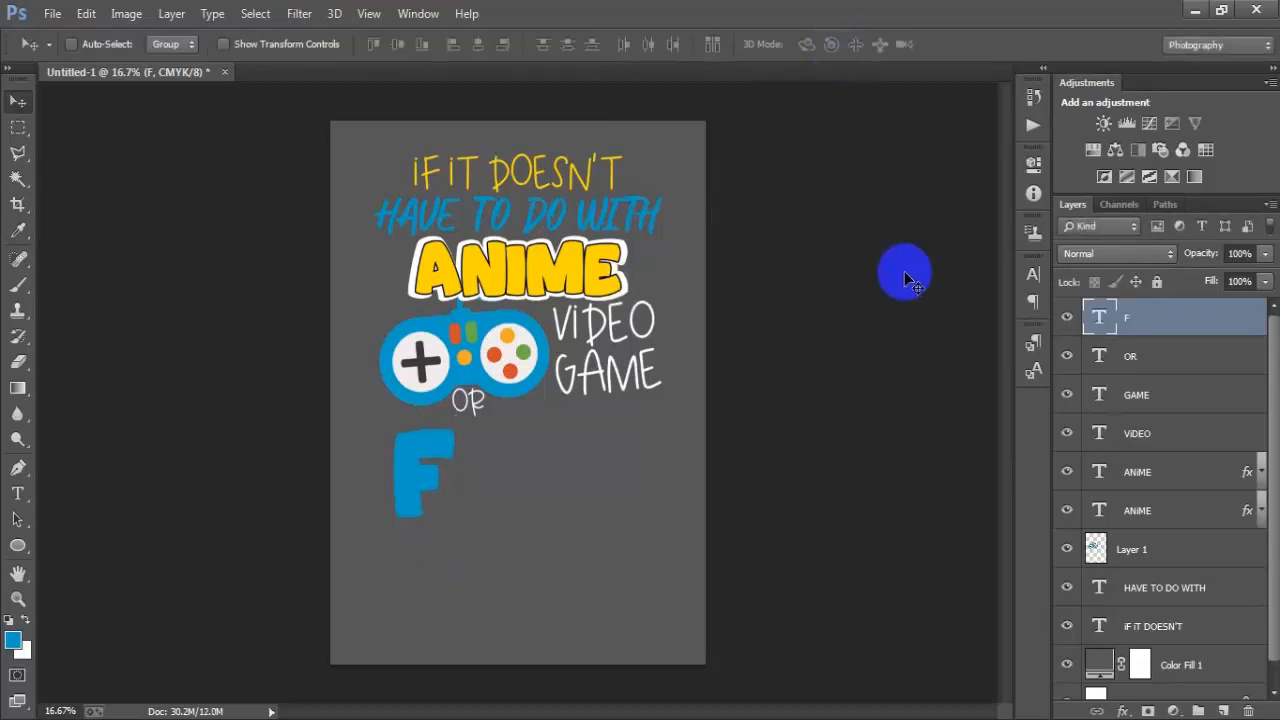
- Open the donut file "0000 1 (2)", rasterizing the EPS at 300 pixels/inch
{"action": "left_click", "coordinate": [52, 13]}
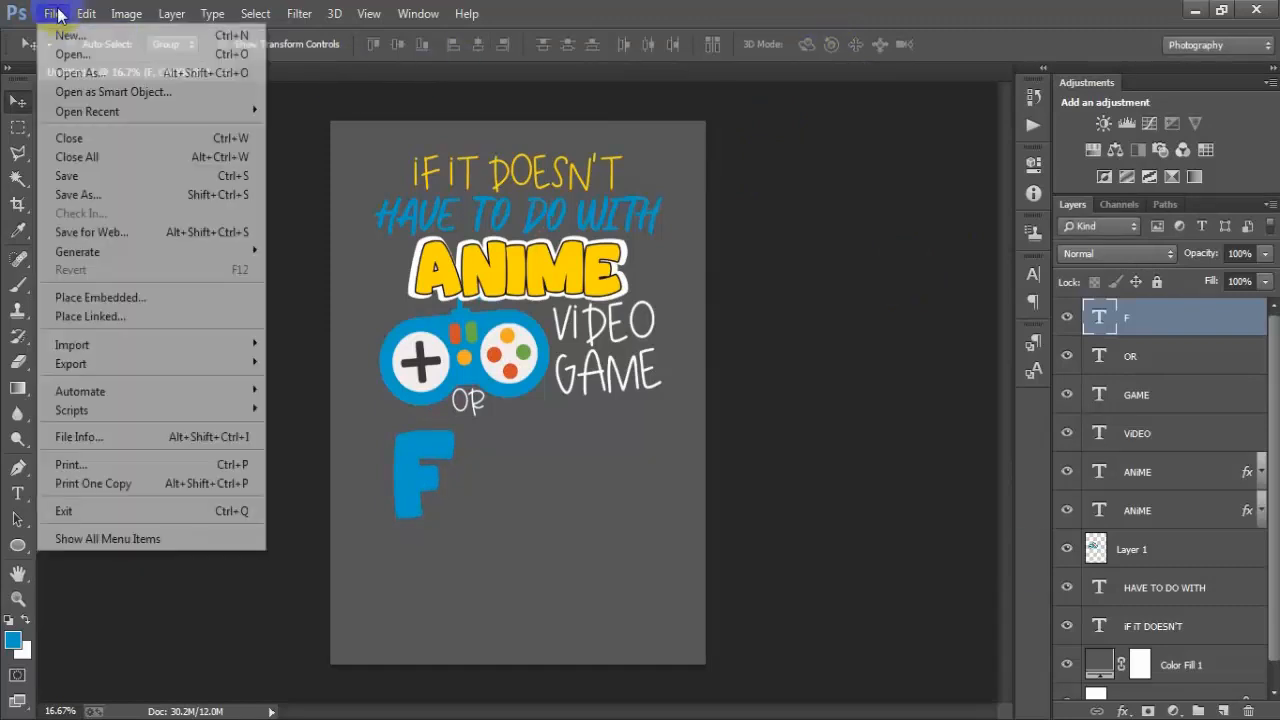
{"action": "left_click", "coordinate": [69, 53]}
{"action": "left_click", "coordinate": [722, 188]}
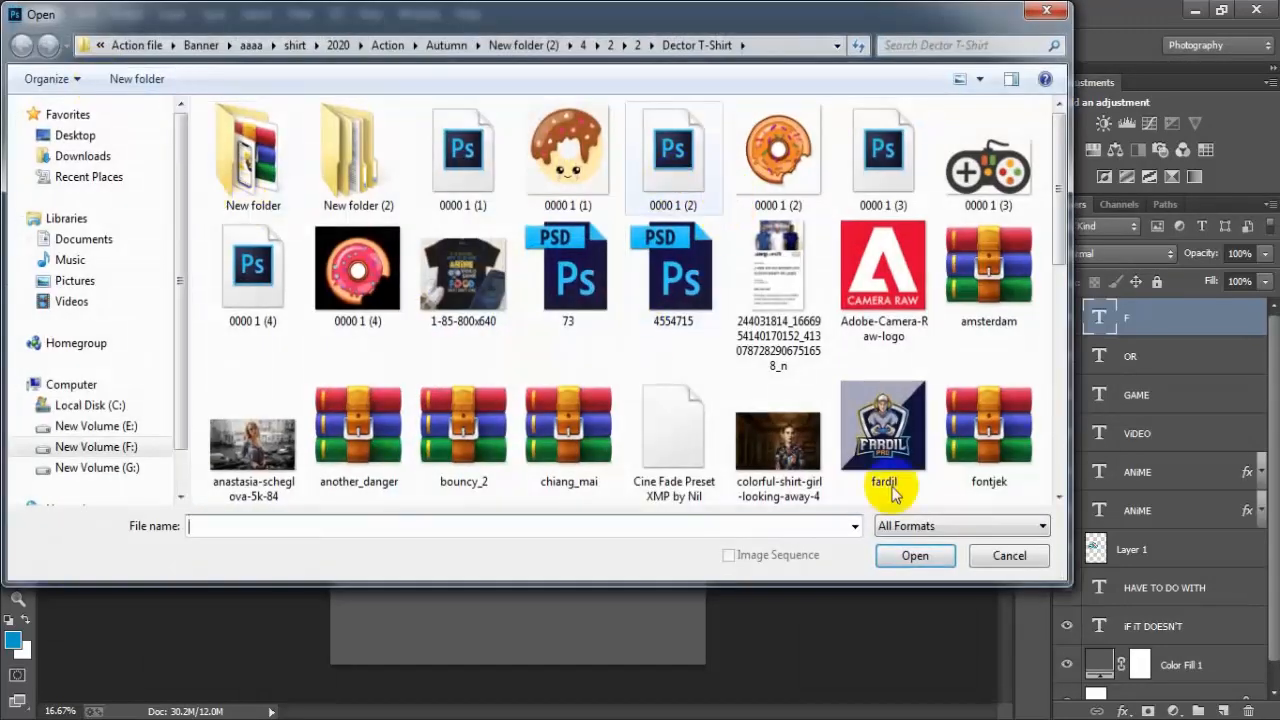
{"action": "left_click", "coordinate": [914, 556]}
{"action": "double_click", "coordinate": [540, 308]}
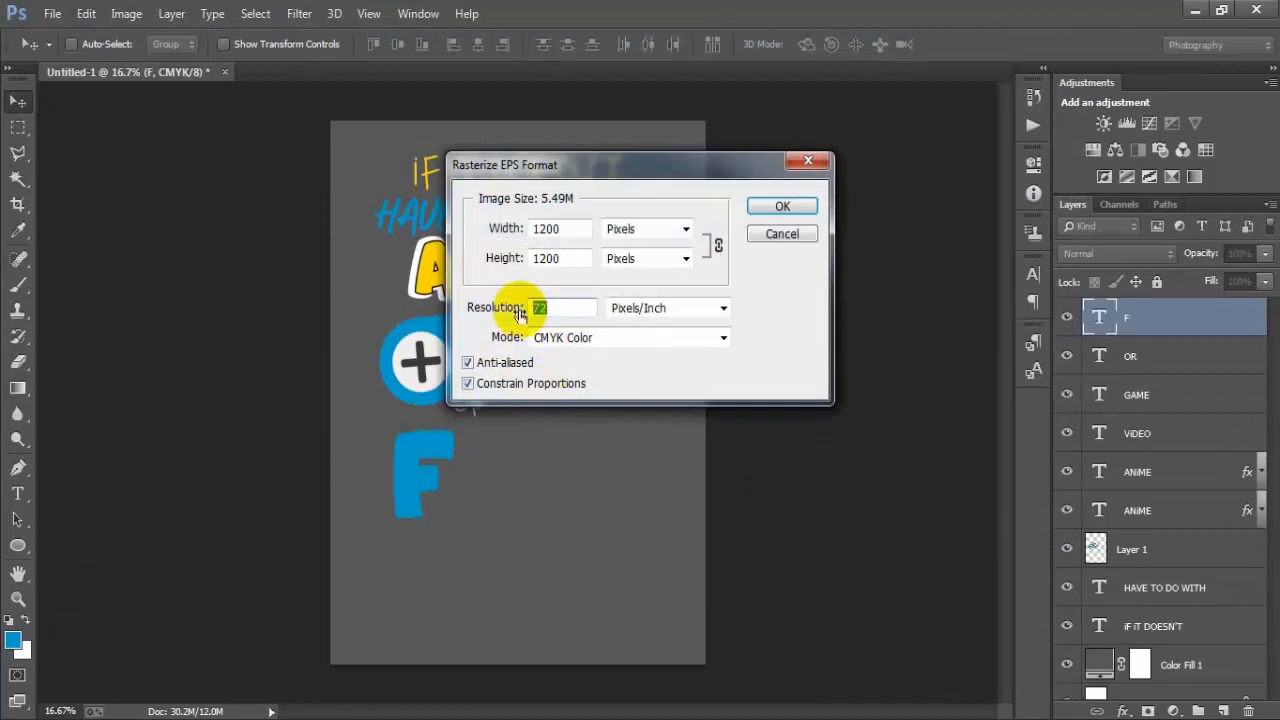
{"action": "type", "text": "300"}
{"action": "key", "text": "Return"}
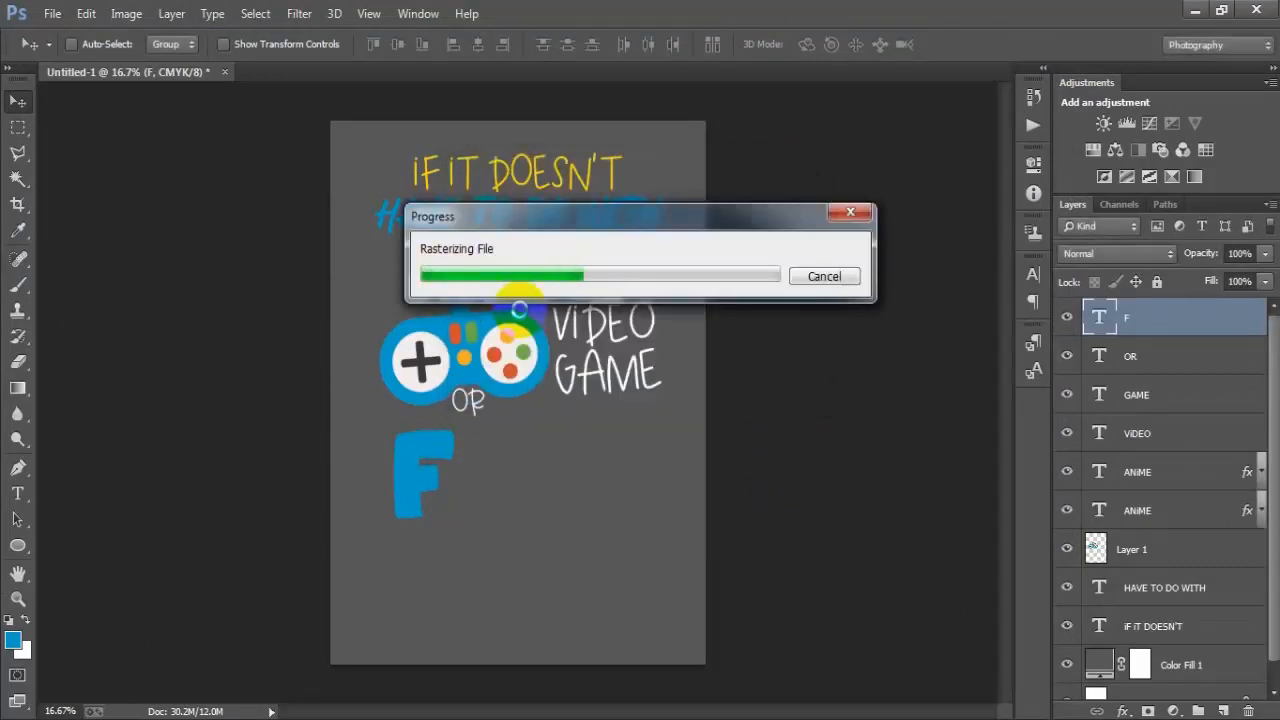
- Bring the orange donut into the poster and close its source file without saving
{"action": "left_click_drag", "start_coordinate": [266, 100], "coordinate": [440, 72]}
{"action": "left_click_drag", "start_coordinate": [457, 257], "coordinate": [439, 146]}
{"action": "left_click", "coordinate": [494, 72]}
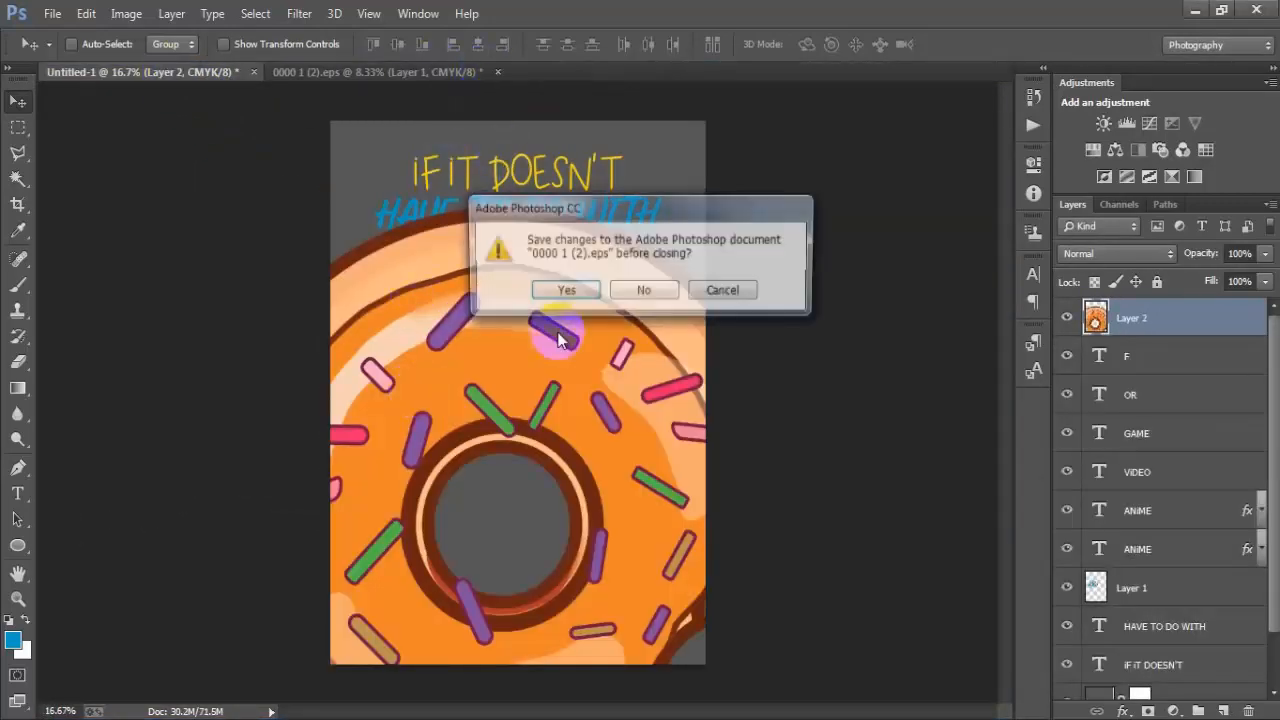
{"action": "left_click", "coordinate": [658, 289]}
- Scale the orange donut to about 16%, rotate it about 148° and set it right after the "F" as a letter O
{"action": "key", "text": "ctrl+t"}
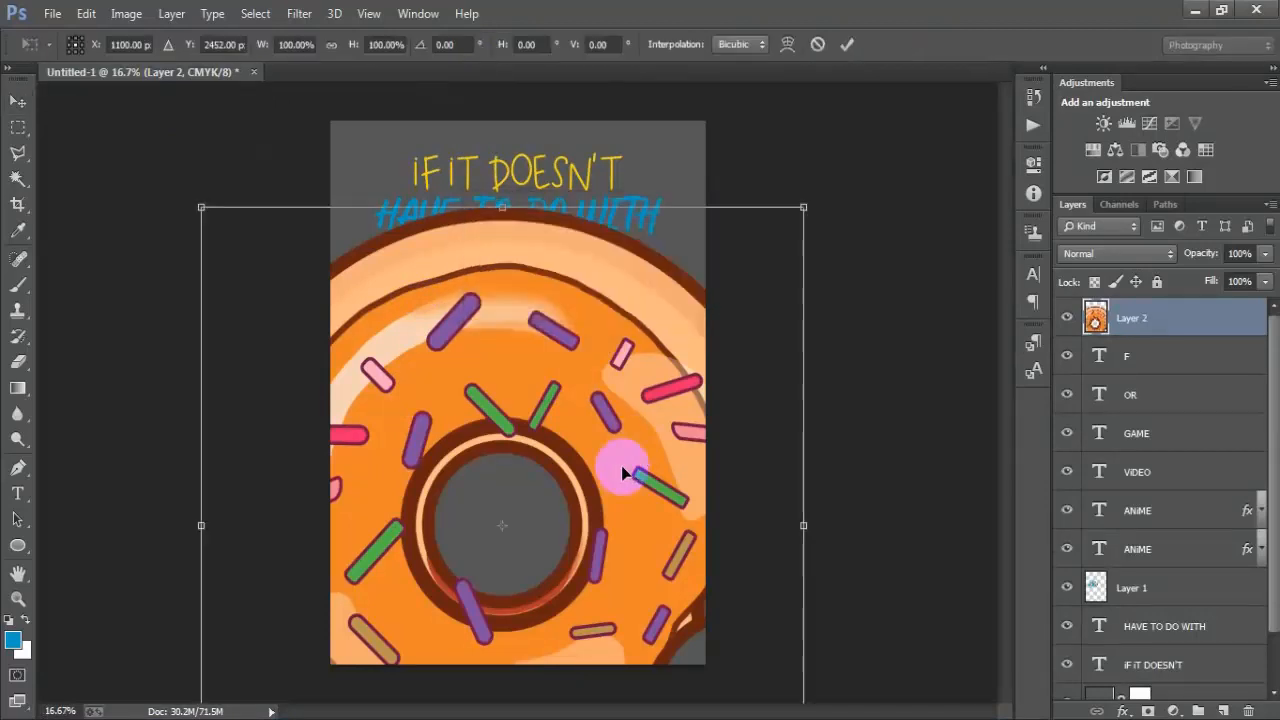
{"action": "left_click_drag", "start_coordinate": [804, 208], "coordinate": [438, 640]}
{"action": "left_click_drag", "start_coordinate": [600, 578], "coordinate": [563, 543]}
{"action": "left_click_drag", "start_coordinate": [586, 586], "coordinate": [556, 506]}
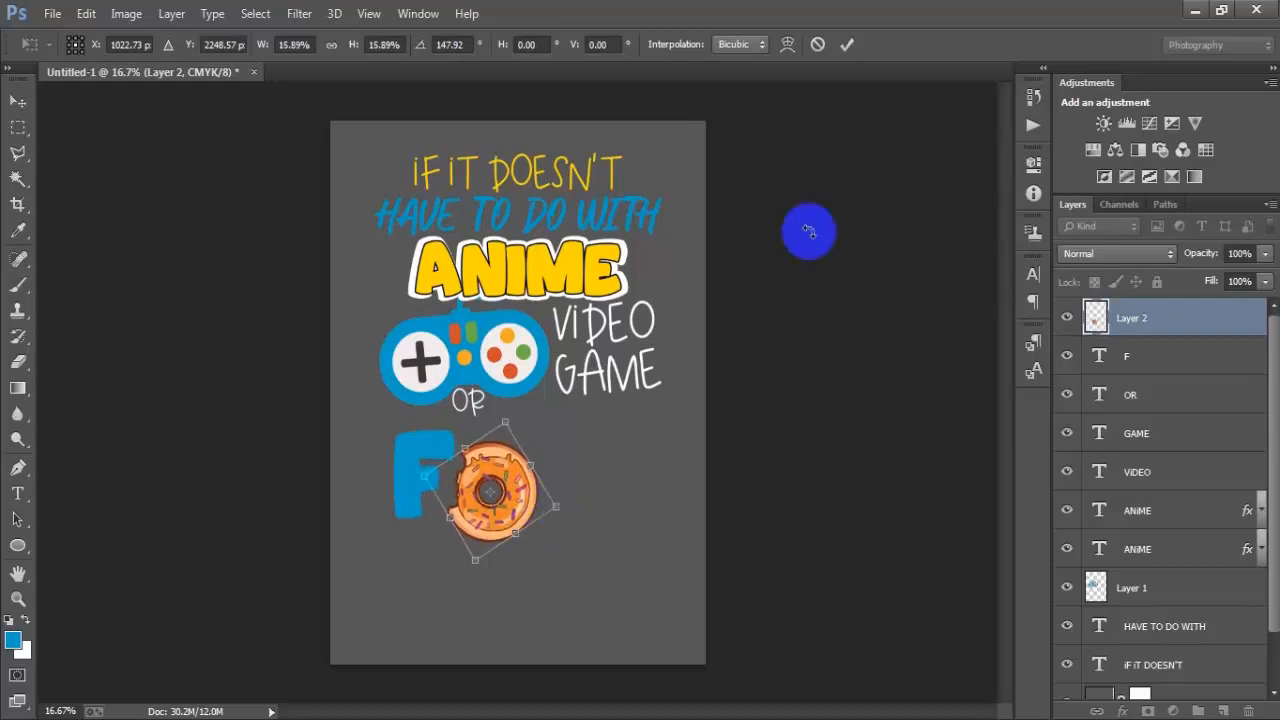
{"action": "left_click", "coordinate": [847, 44]}
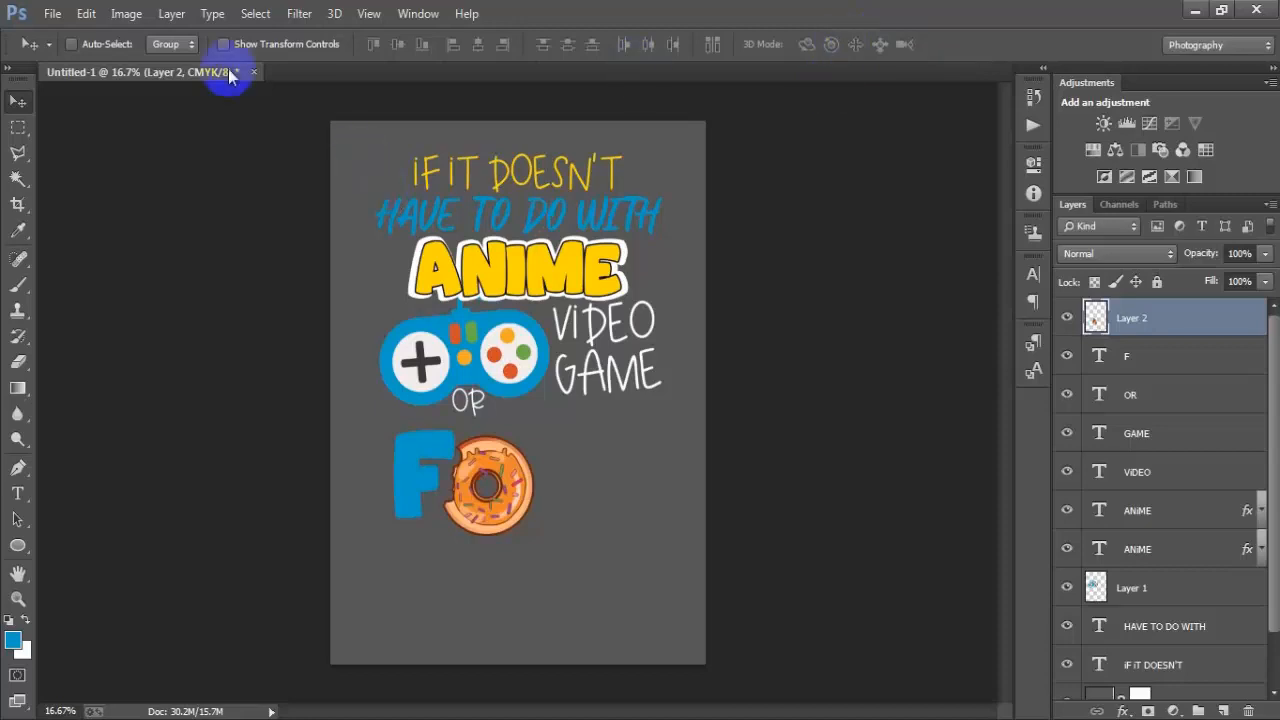
- Open the chocolate donut file "0000 1 (1)" and rasterize the EPS
{"action": "left_click", "coordinate": [52, 13]}
{"action": "left_click", "coordinate": [70, 62]}
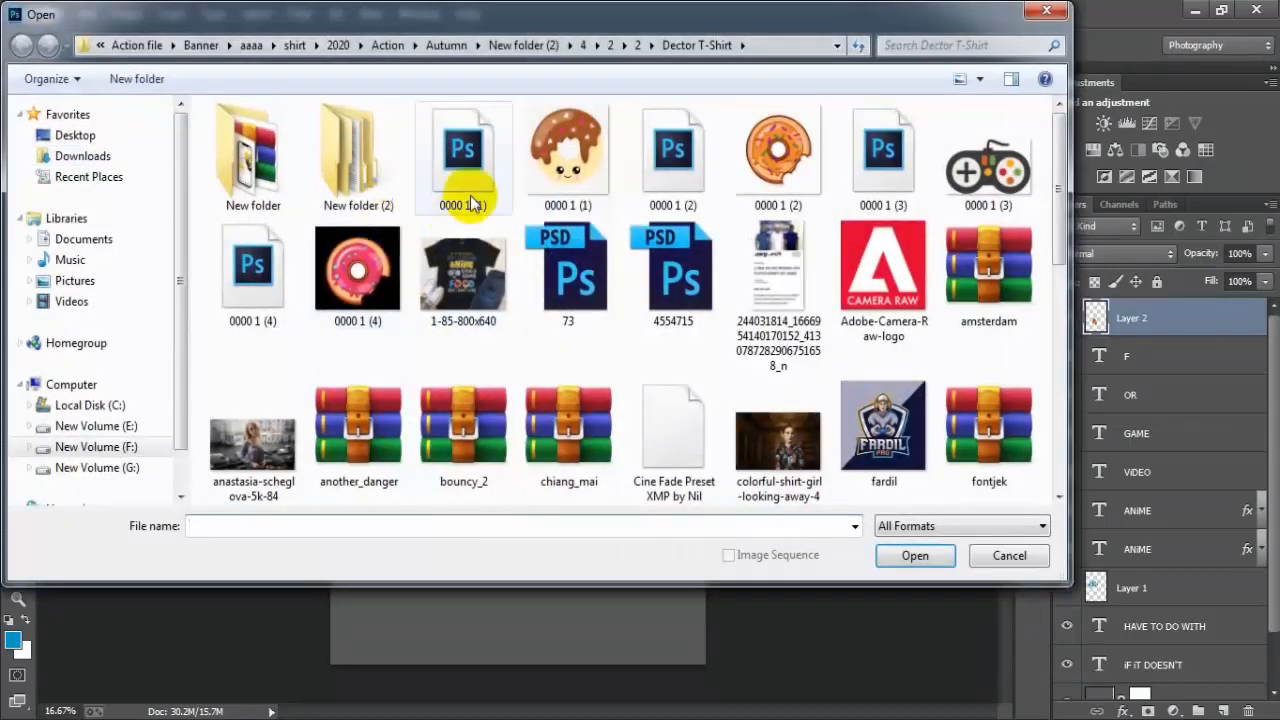
{"action": "left_click", "coordinate": [457, 129]}
{"action": "left_click", "coordinate": [916, 555]}
{"action": "left_click_drag", "start_coordinate": [565, 310], "coordinate": [502, 316]}
{"action": "key", "text": "Return"}
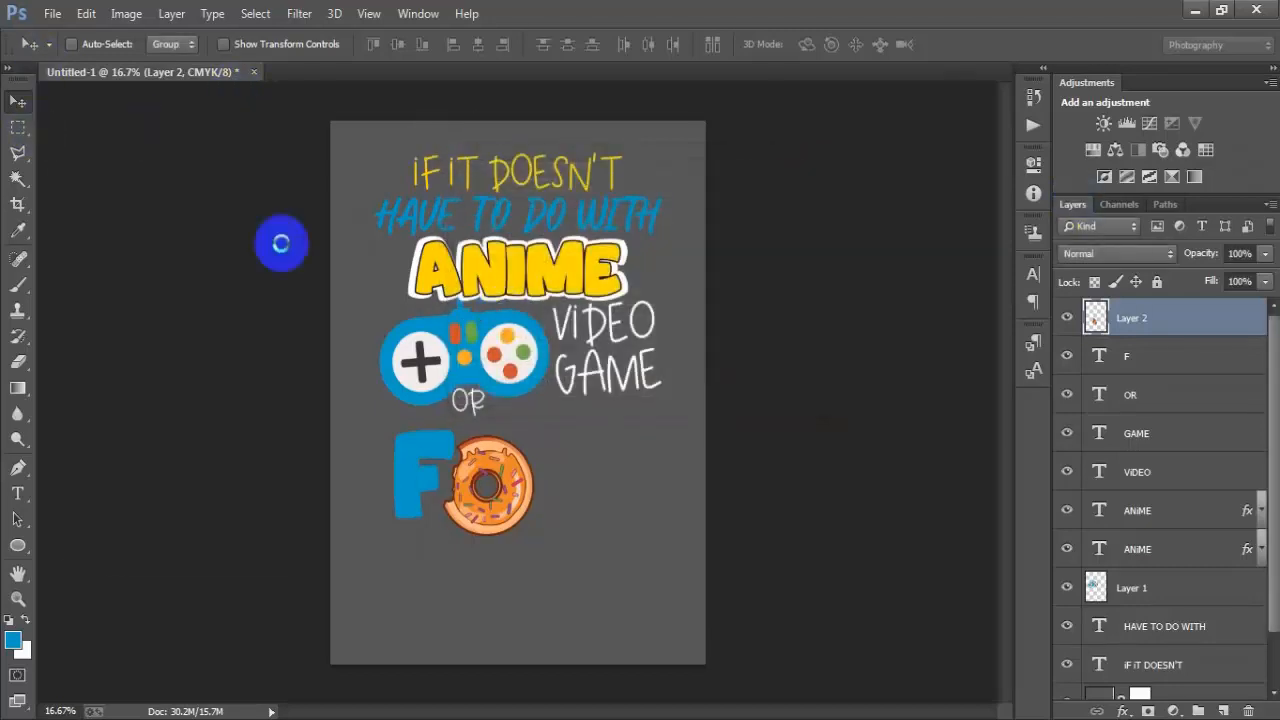
- Bring the chocolate donut into the poster and close its source file without saving
{"action": "left_click_drag", "start_coordinate": [309, 95], "coordinate": [443, 36]}
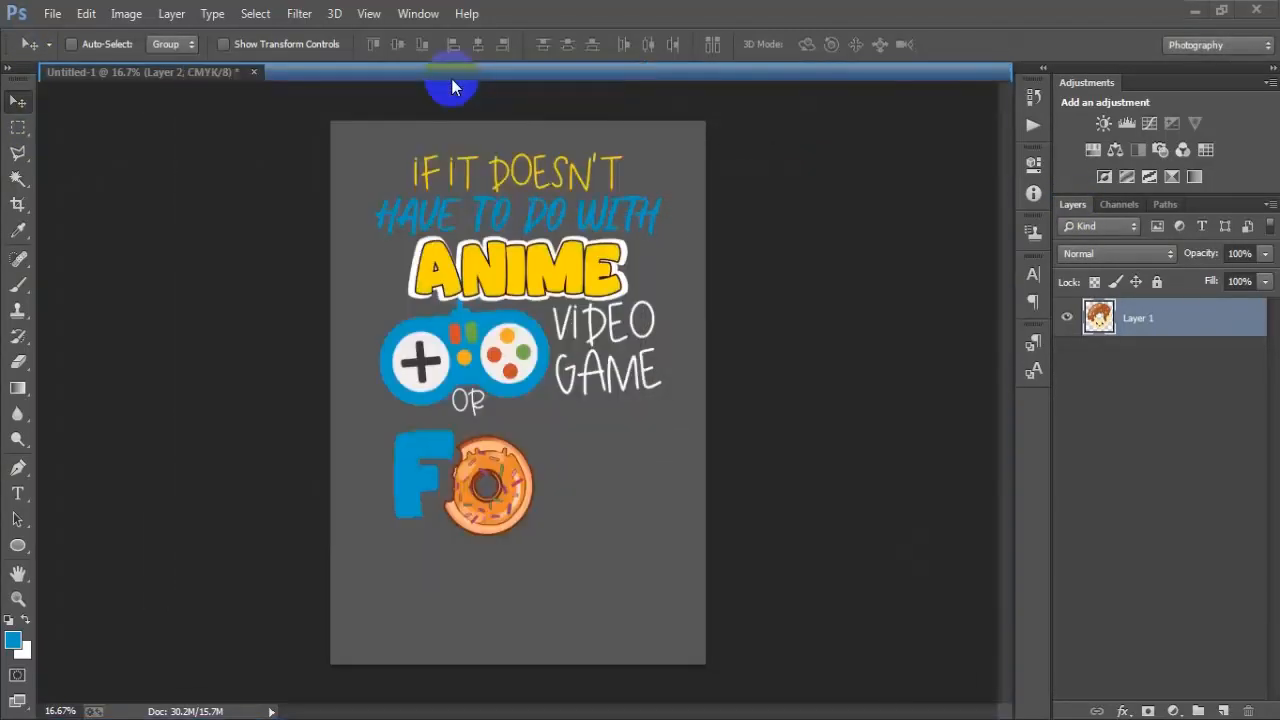
{"action": "left_click", "coordinate": [177, 72]}
{"action": "left_click_drag", "start_coordinate": [177, 72], "coordinate": [474, 410]}
{"action": "left_click", "coordinate": [493, 73]}
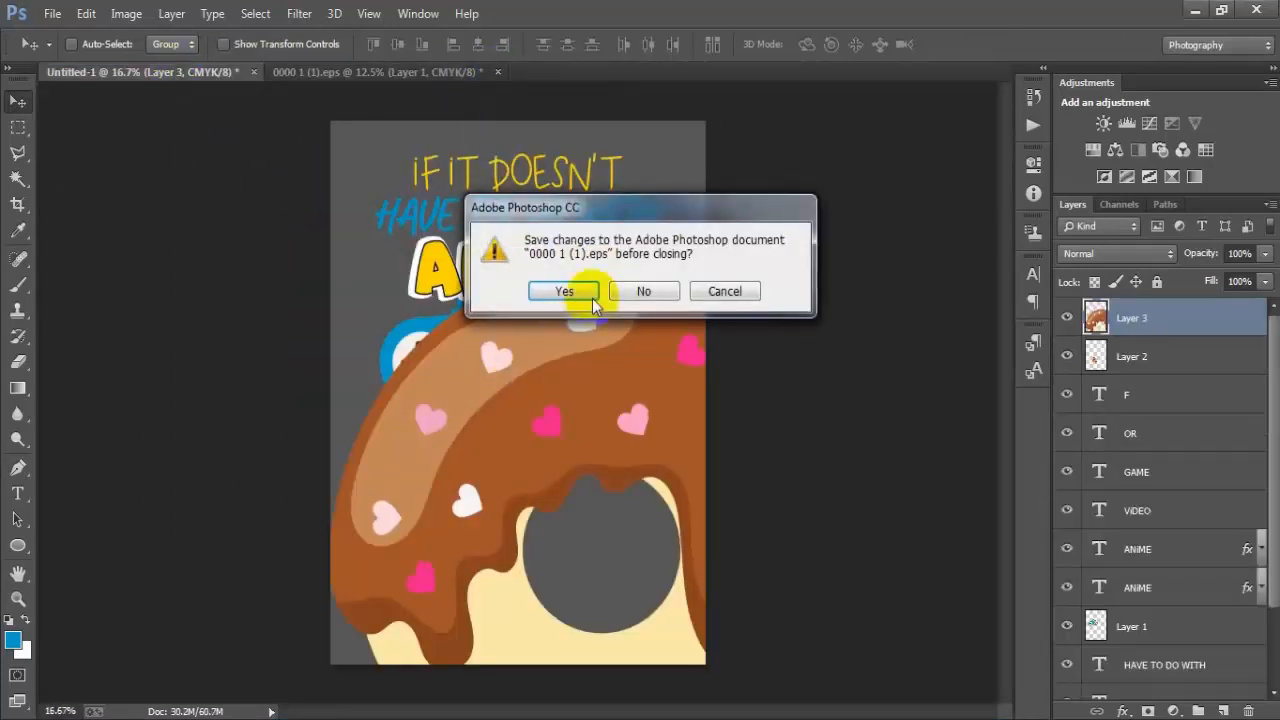
{"action": "left_click", "coordinate": [643, 288]}
- Scale the chocolate donut to about 18% and place it right of the orange donut as the second O, applying the transform
{"action": "key", "text": "ctrl+t"}
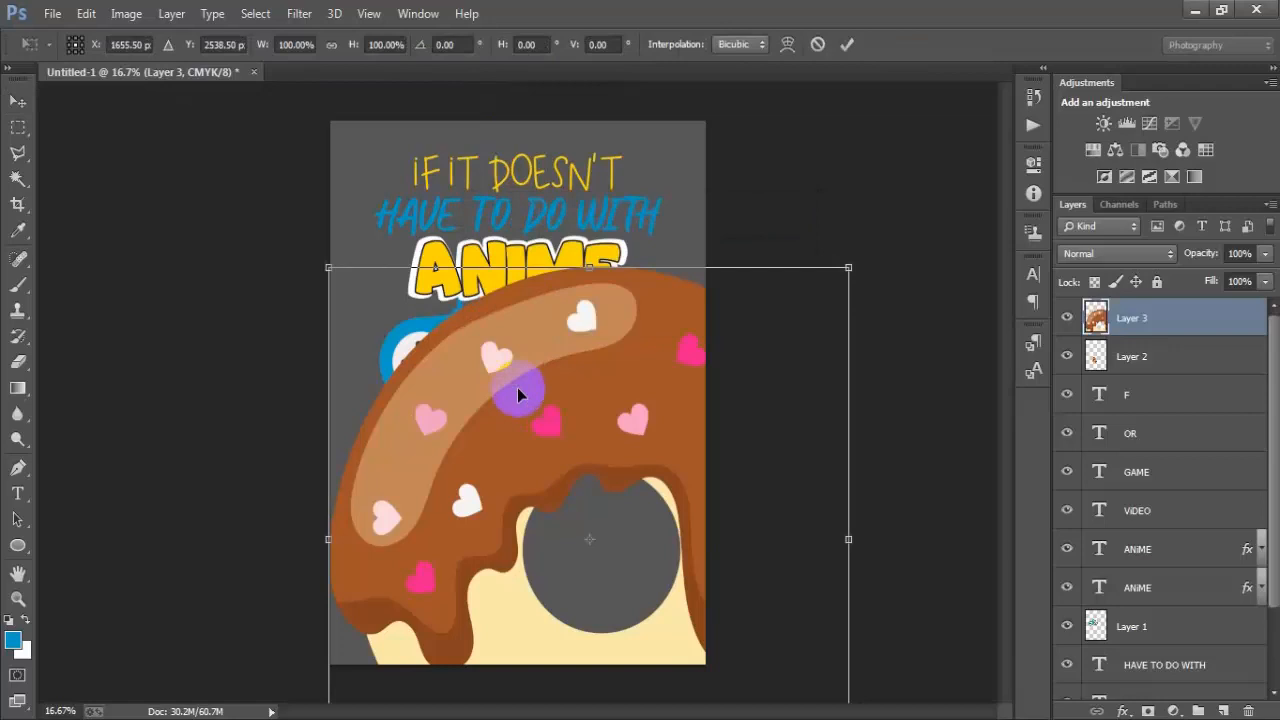
{"action": "left_click_drag", "start_coordinate": [850, 267], "coordinate": [689, 454]}
{"action": "left_click_drag", "start_coordinate": [671, 547], "coordinate": [571, 512]}
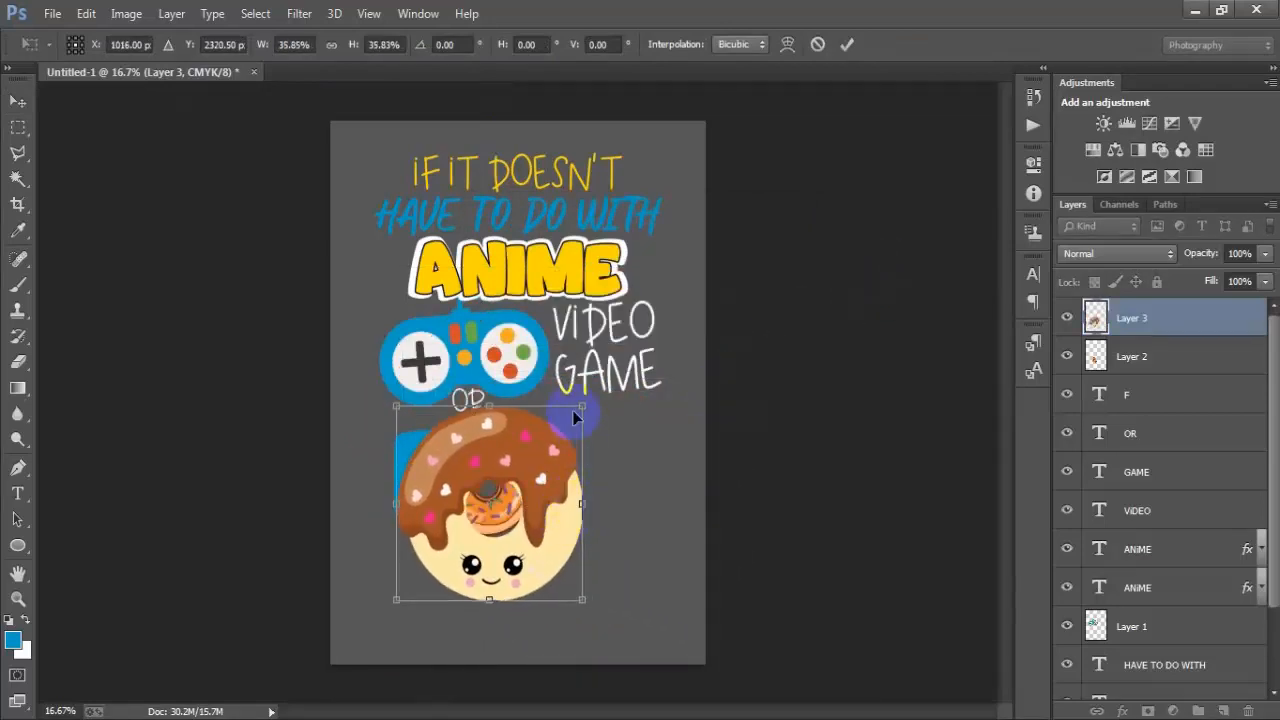
{"action": "left_click_drag", "start_coordinate": [575, 418], "coordinate": [532, 460]}
{"action": "left_click_drag", "start_coordinate": [512, 528], "coordinate": [615, 515]}
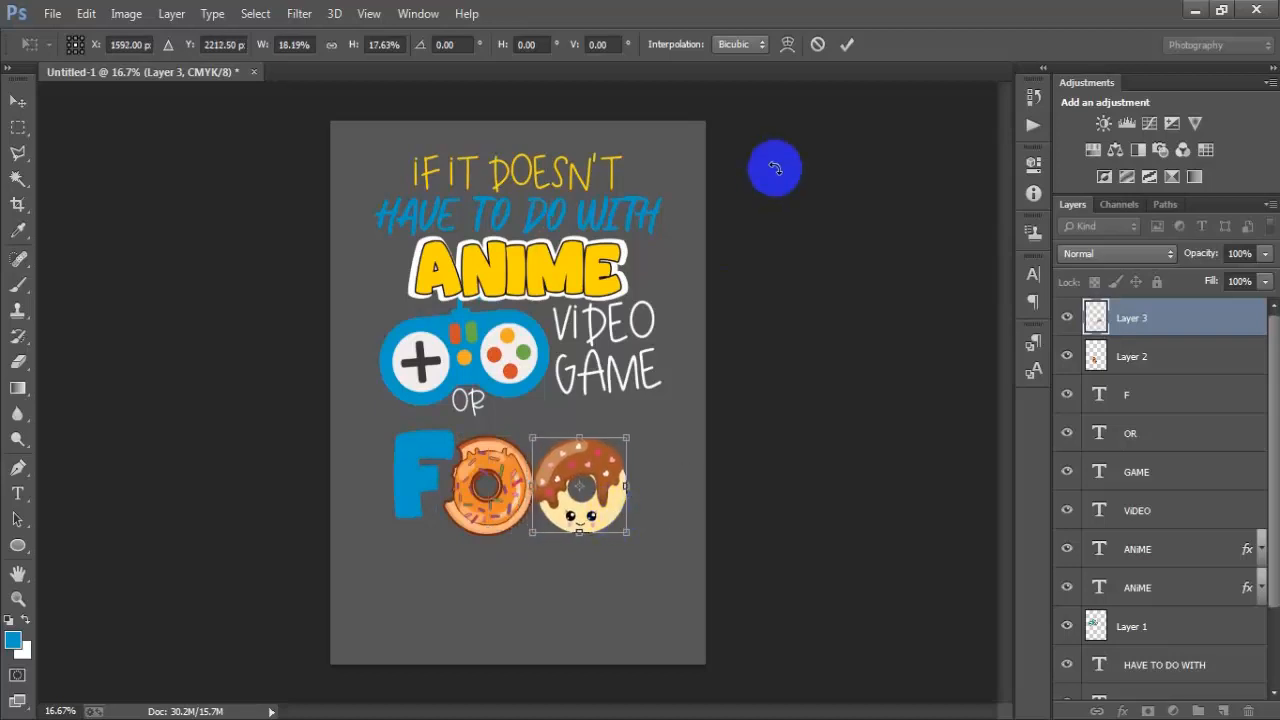
{"action": "left_click", "coordinate": [846, 44]}
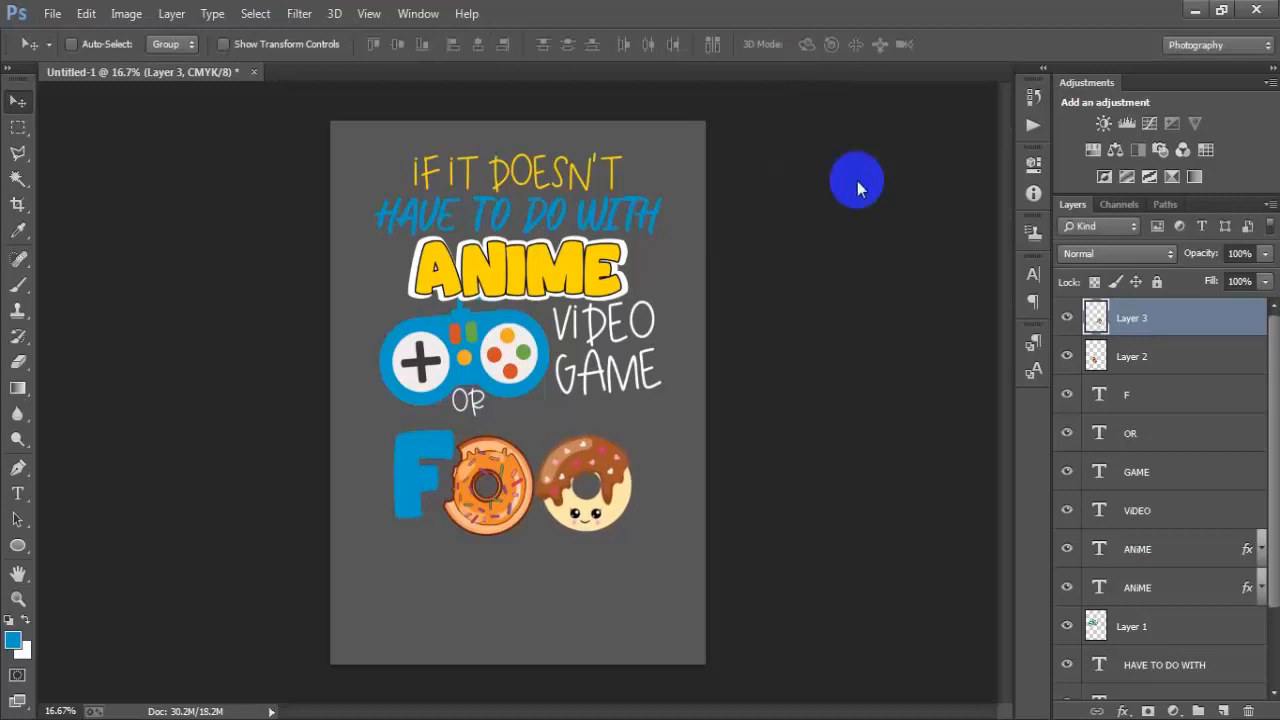
- Try nudging the "F" and the chocolate donut to the left together, without the orange donut
{"action": "left_click", "coordinate": [1185, 399], "text": "ctrl"}
{"action": "key", "text": "shift+Left"}
{"action": "key", "text": "shift+Left"}
{"action": "key", "text": "shift+Left"}
{"action": "key", "text": "shift+Left"}
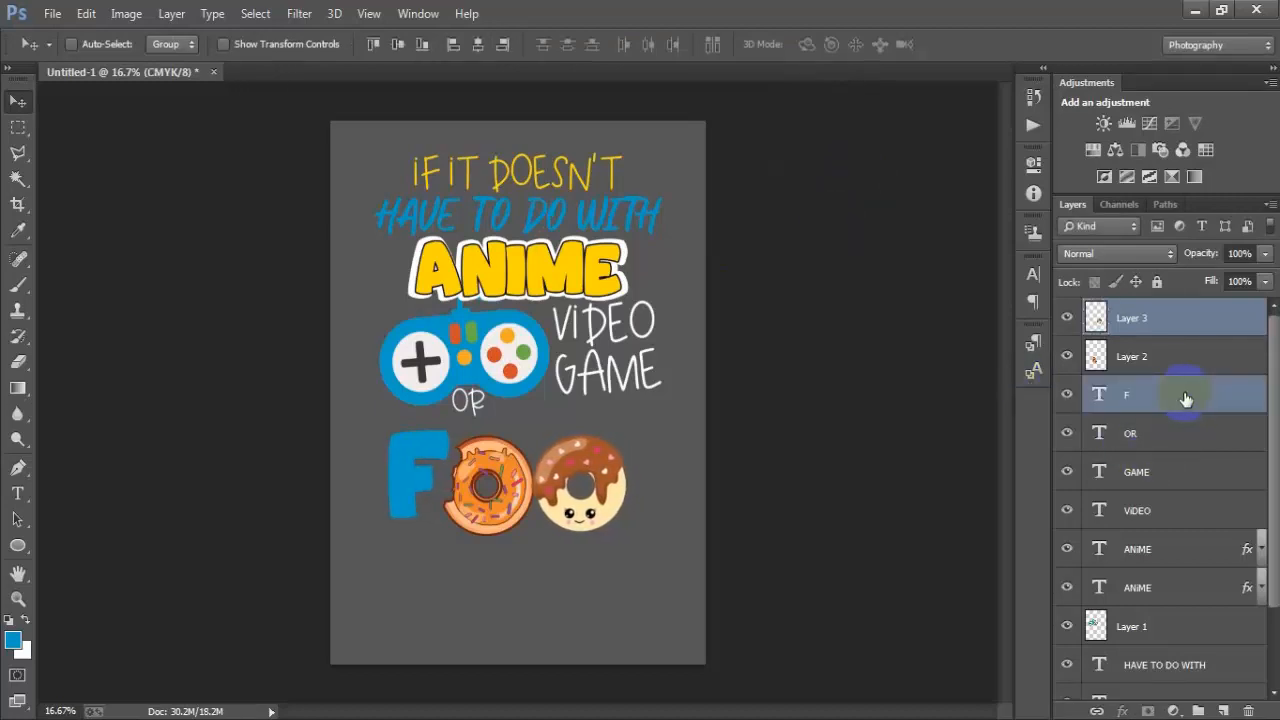
{"action": "key", "text": "shift+Right"}
{"action": "key", "text": "shift+Right"}
{"action": "key", "text": "shift+Right"}
{"action": "key", "text": "shift+Right"}
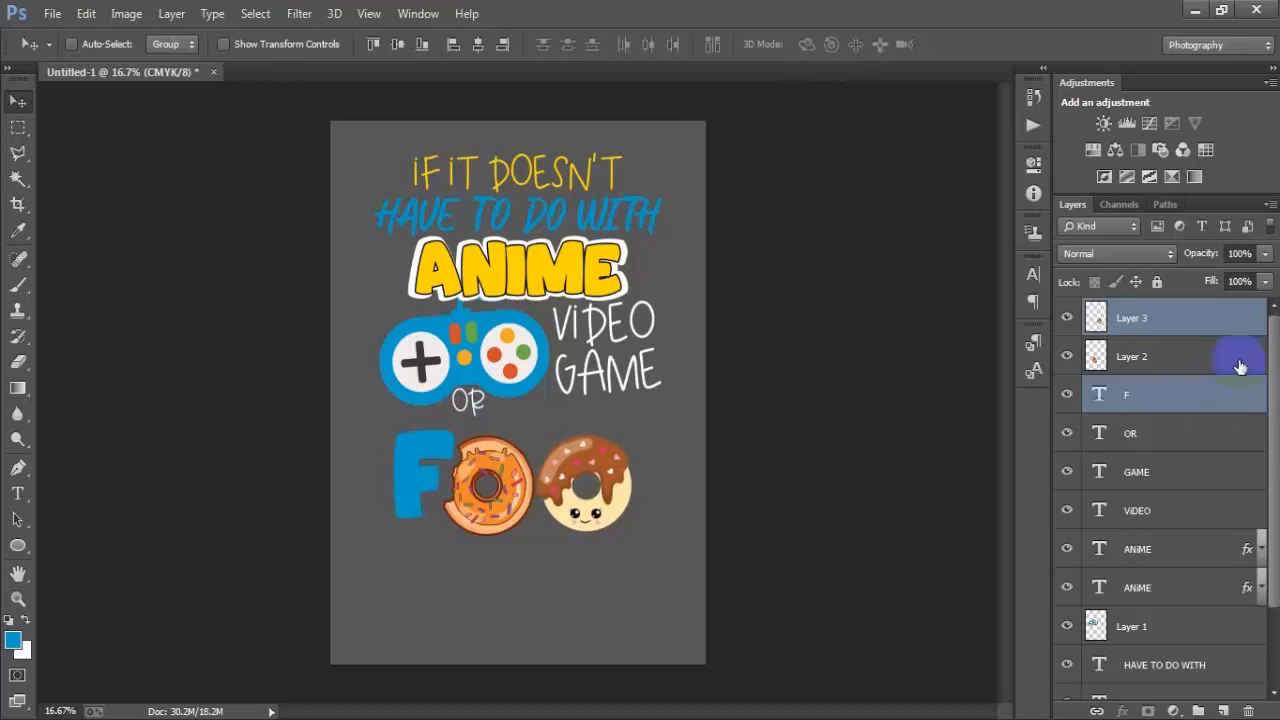
- Add the orange donut to the selected "F" and chocolate donut, nudge all three left, and select only the orange donut's layer
{"action": "left_click", "coordinate": [1207, 356], "text": "ctrl"}
{"action": "key", "text": "shift+Left"}
{"action": "key", "text": "shift+Left"}
{"action": "key", "text": "shift+Left"}
{"action": "key", "text": "shift+Left"}
{"action": "key", "text": "shift+Left"}
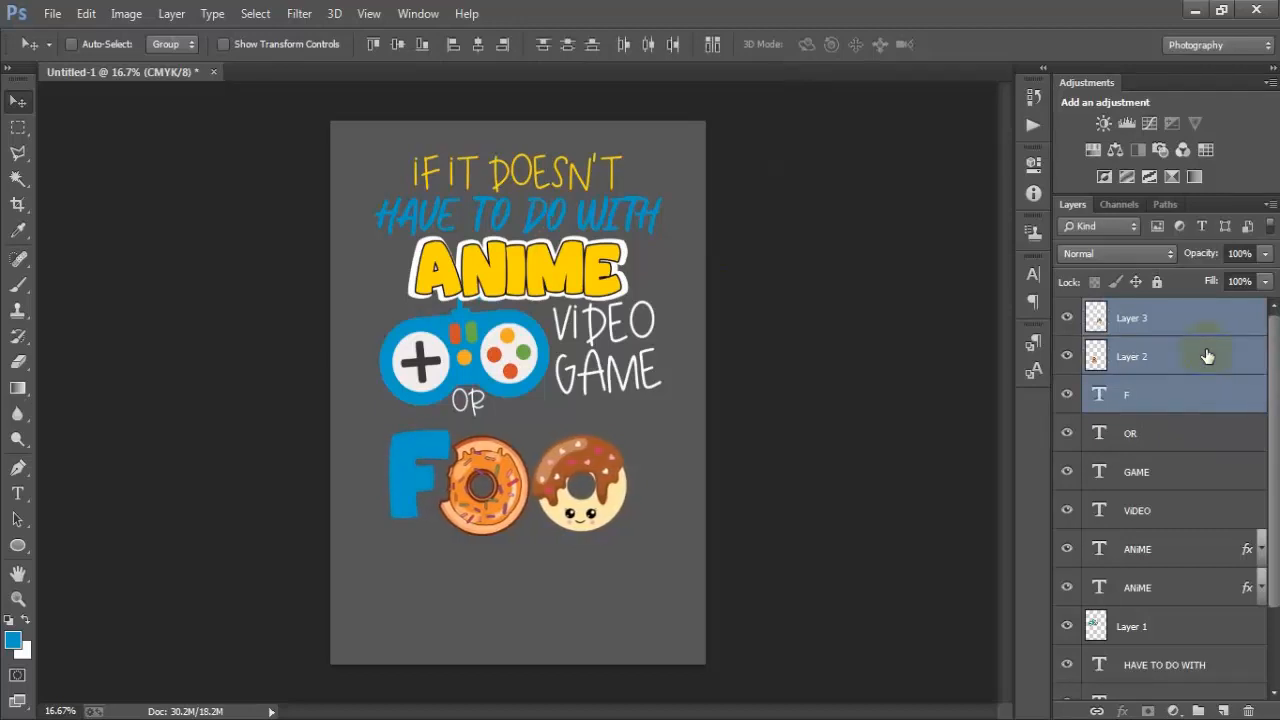
{"action": "left_click", "coordinate": [1206, 356]}
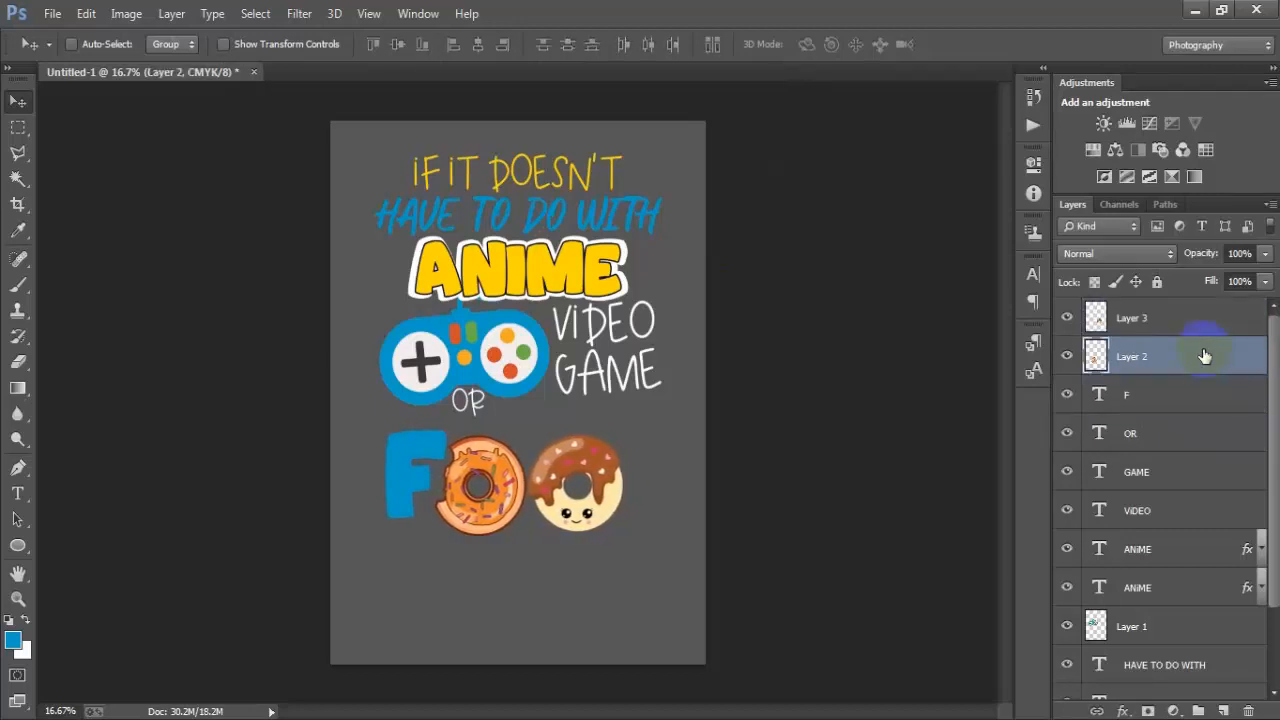
- Nudge the orange donut slightly upward and the chocolate donut slightly to the right
{"action": "key", "text": "Up"}
{"action": "key", "text": "Up"}
{"action": "key", "text": "Up"}
{"action": "key", "text": "Up"}
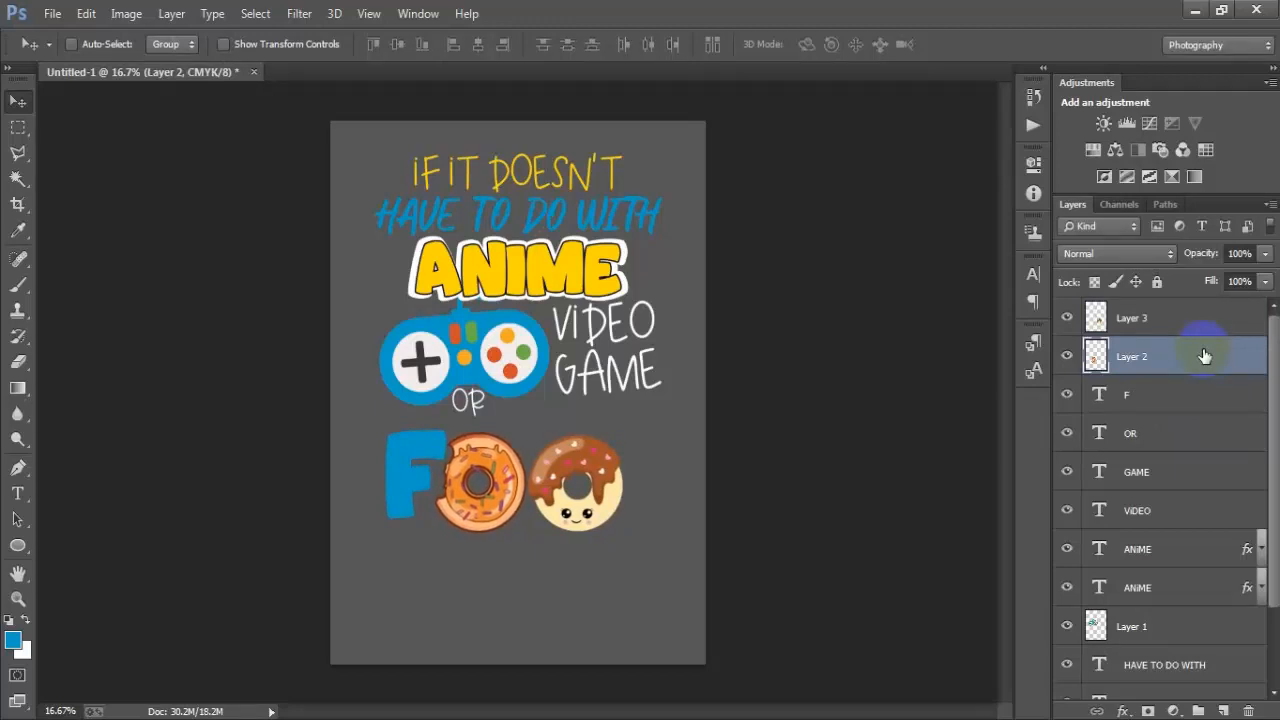
{"action": "key", "text": "Up"}
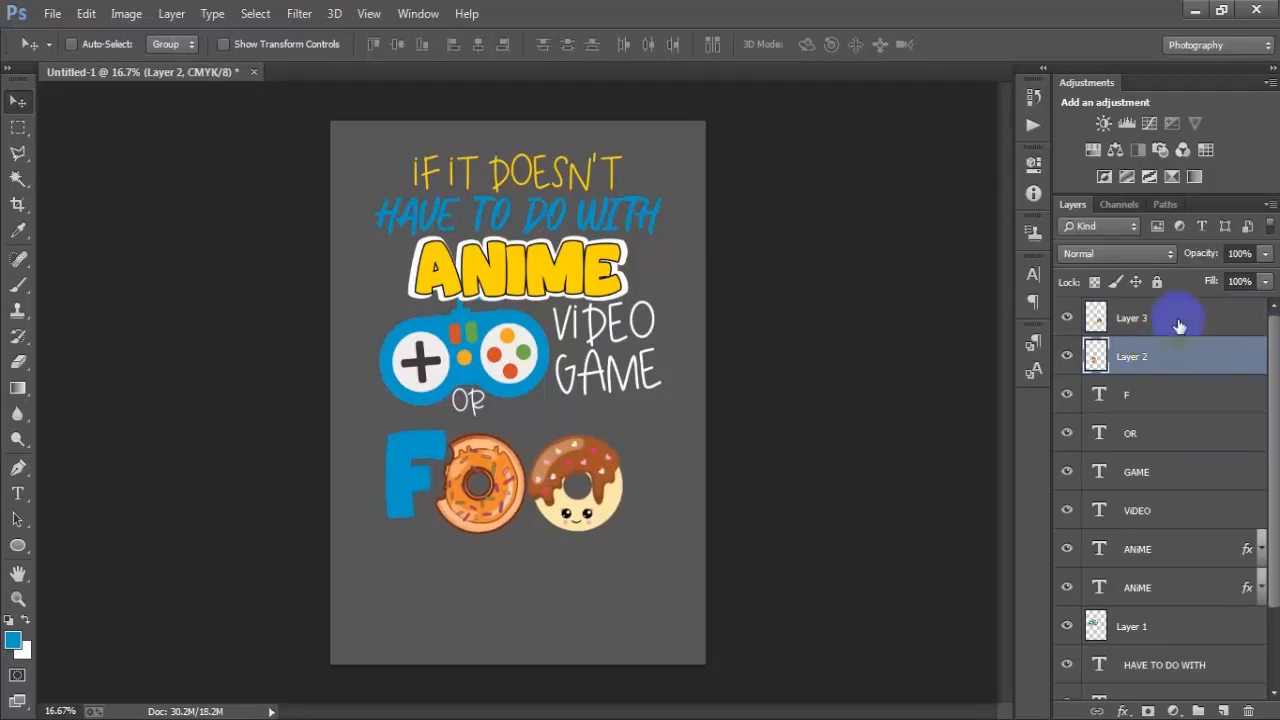
{"action": "left_click", "coordinate": [1178, 319]}
{"action": "key", "text": "Right"}
{"action": "key", "text": "Right"}
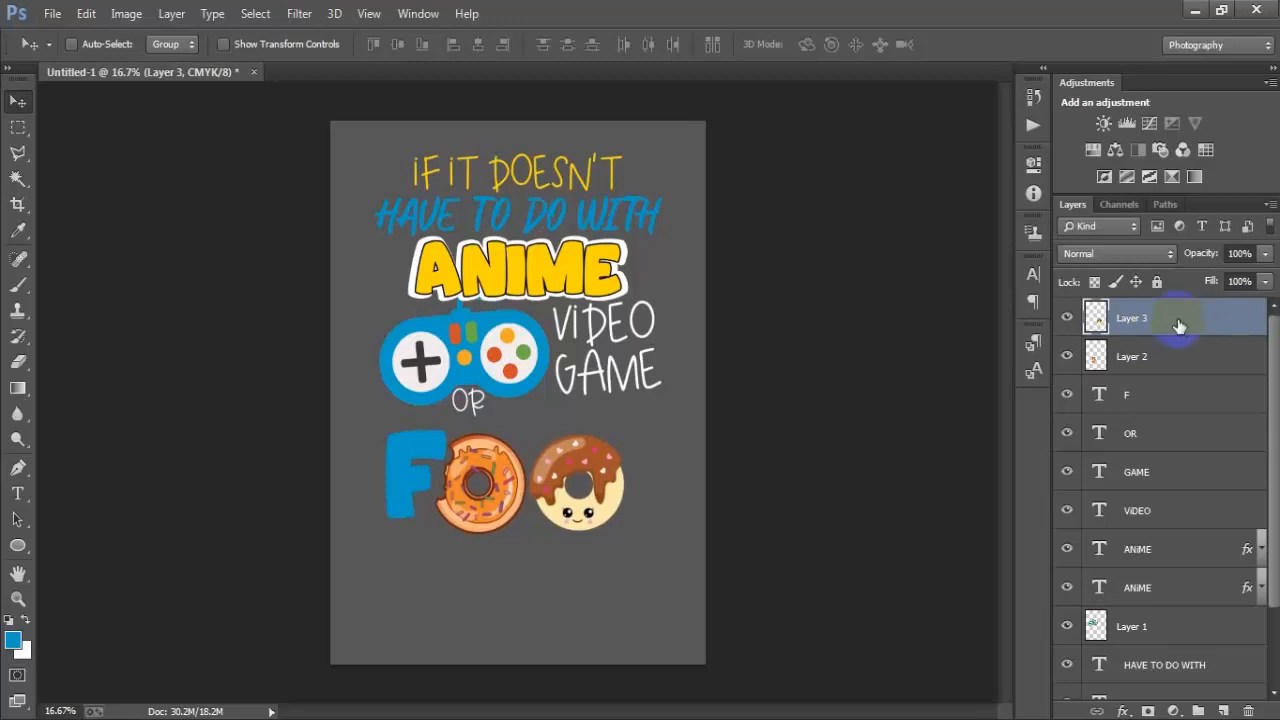
- Add the letter "D" as Bouncy text in blue on a new layer below the orange donut
{"action": "left_click", "coordinate": [1222, 711]}
{"action": "left_click", "coordinate": [17, 493]}
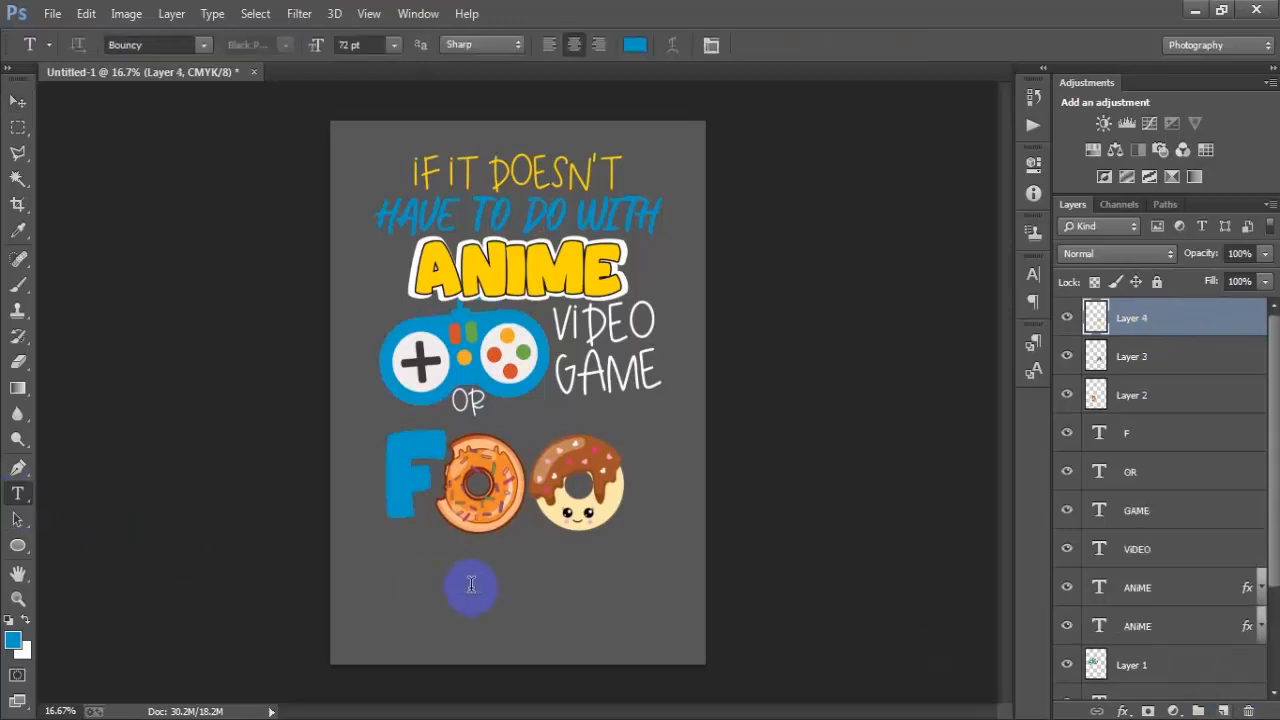
{"action": "left_click", "coordinate": [471, 585]}
{"action": "left_click", "coordinate": [18, 101]}
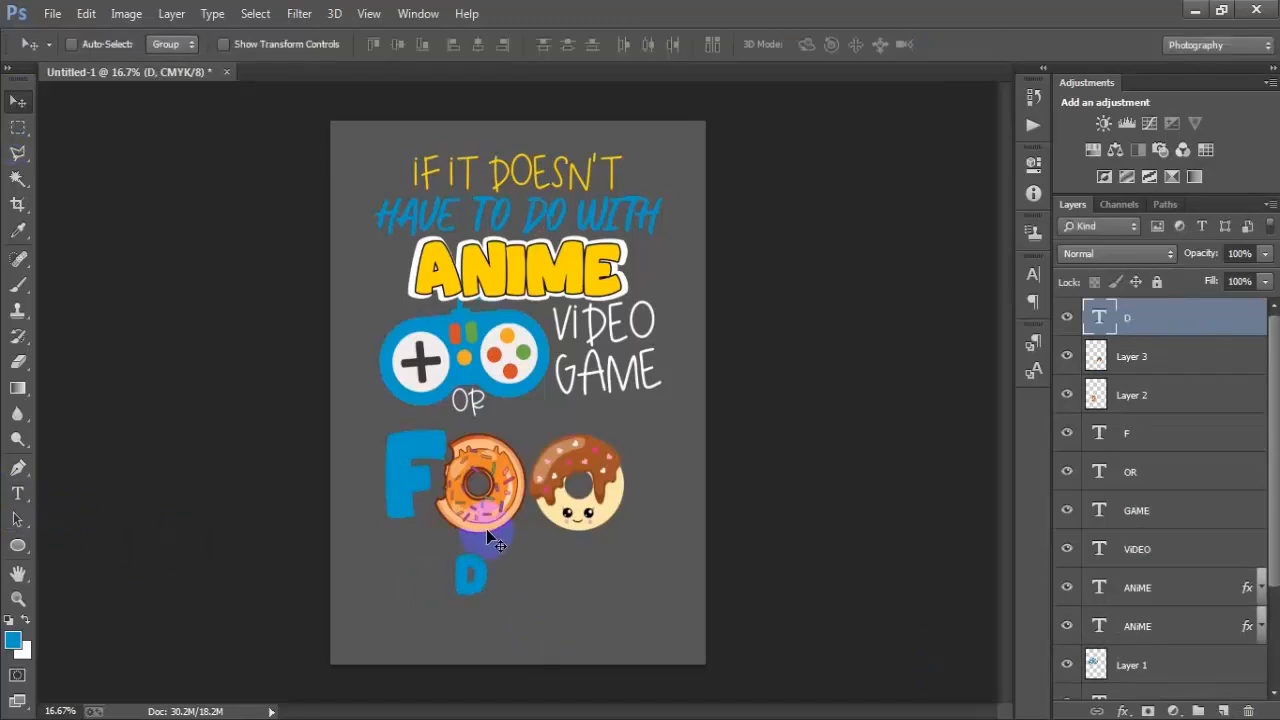
- Scale the "D" to about 229% and place it right of the chocolate donut, applying the transform
{"action": "key", "text": "ctrl+t"}
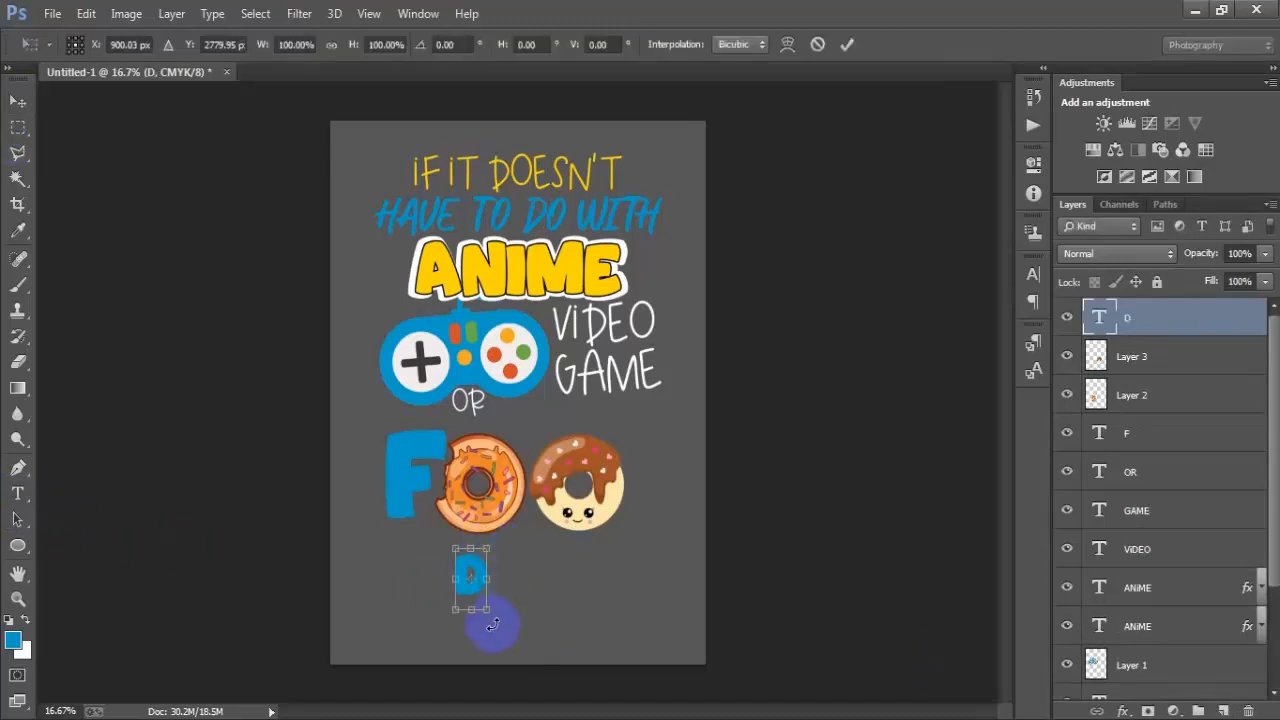
{"action": "left_click_drag", "start_coordinate": [489, 613], "coordinate": [508, 654]}
{"action": "left_click_drag", "start_coordinate": [477, 576], "coordinate": [431, 488]}
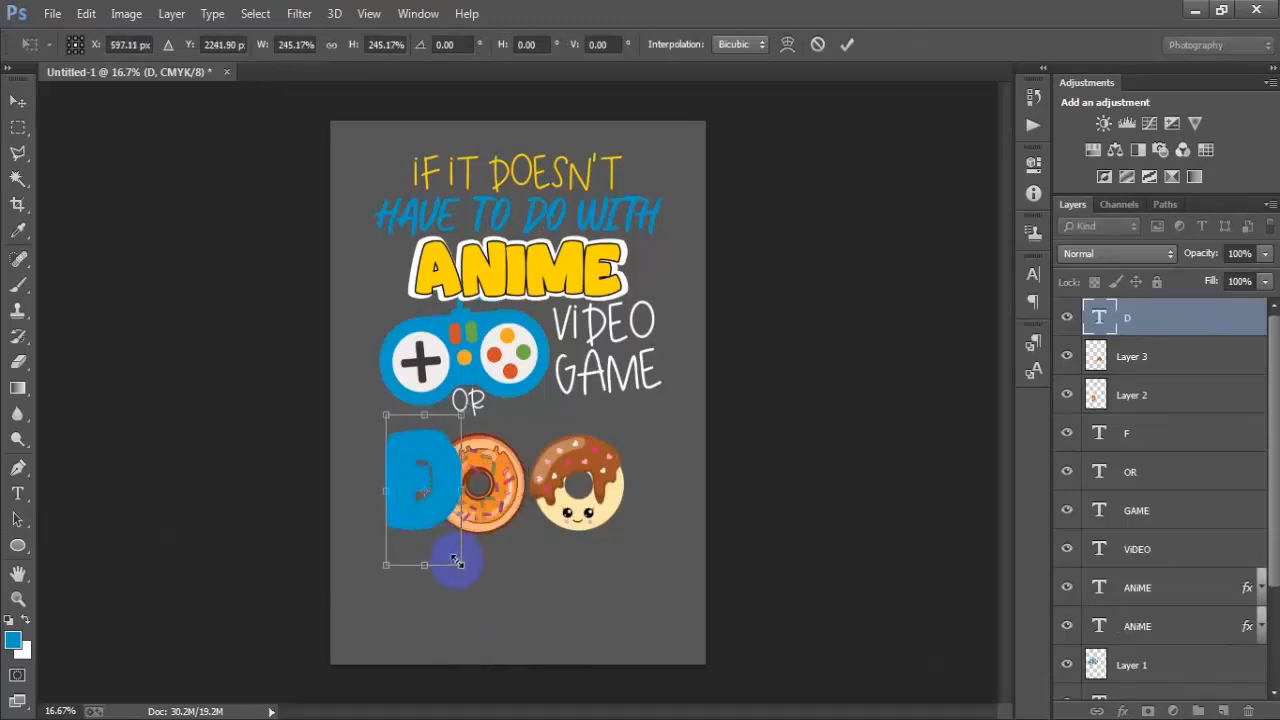
{"action": "left_click_drag", "start_coordinate": [460, 567], "coordinate": [458, 561]}
{"action": "left_click_drag", "start_coordinate": [430, 514], "coordinate": [666, 516]}
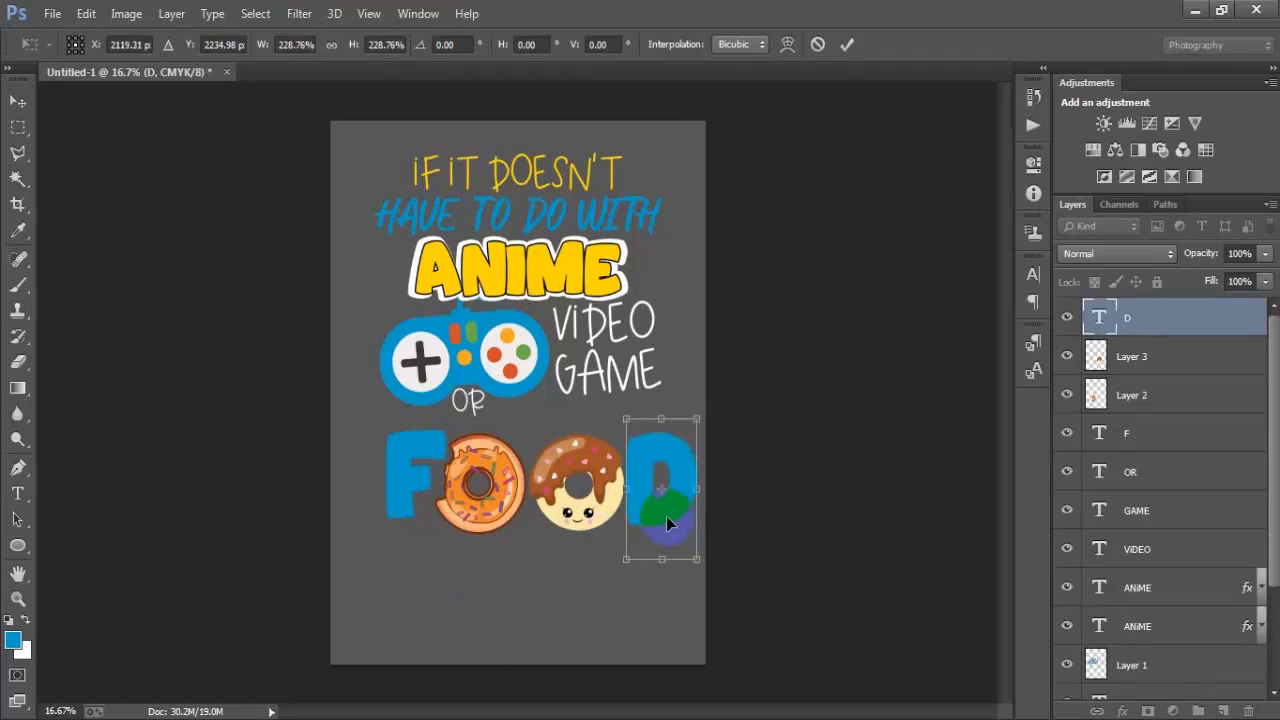
{"action": "left_click", "coordinate": [846, 44]}
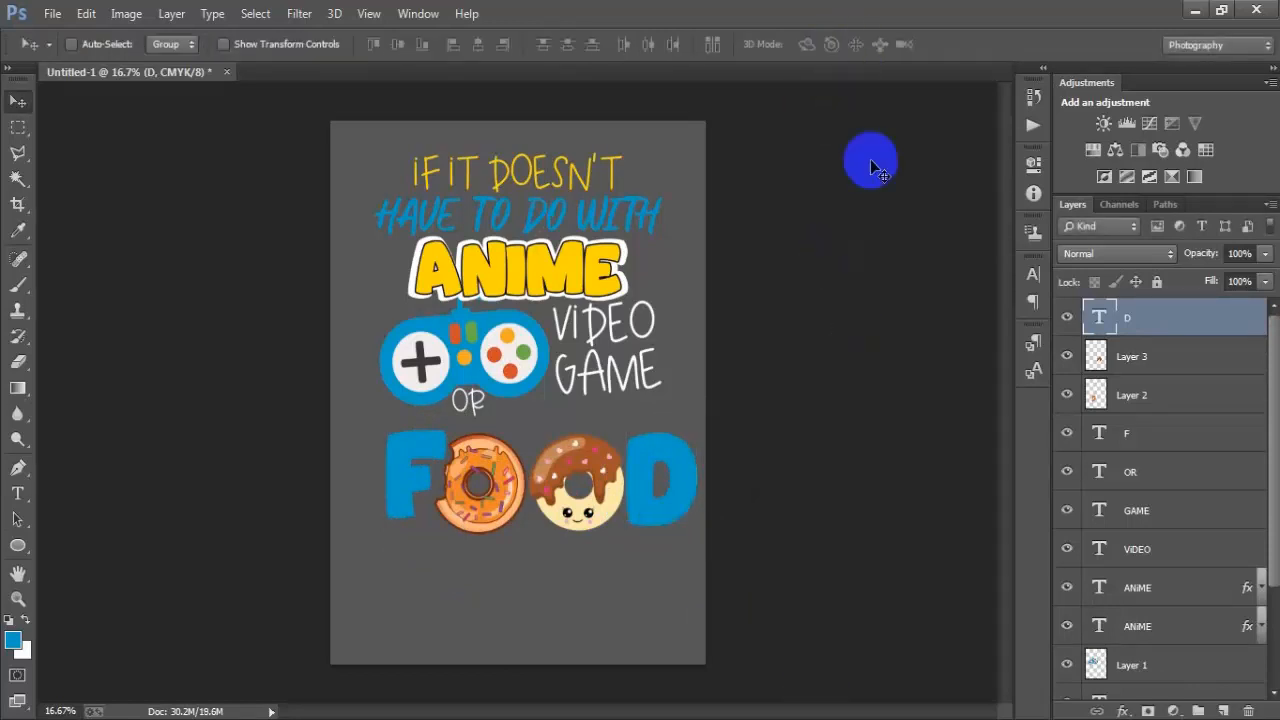
- Scale the "F", both donuts and the "D" together to about 90% and place them just below "OR"
{"action": "left_click", "coordinate": [1167, 430], "text": "shift"}
{"action": "key", "text": "ctrl+t"}
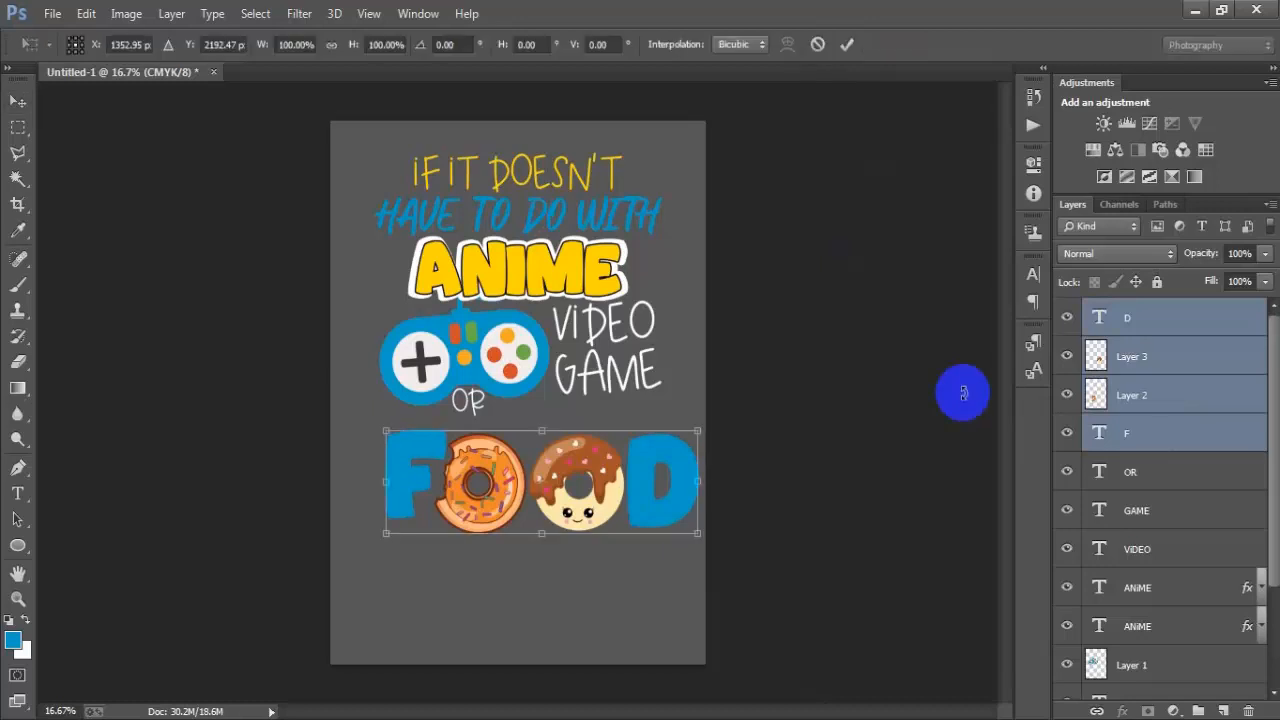
{"action": "left_click_drag", "start_coordinate": [698, 537], "coordinate": [670, 505]}
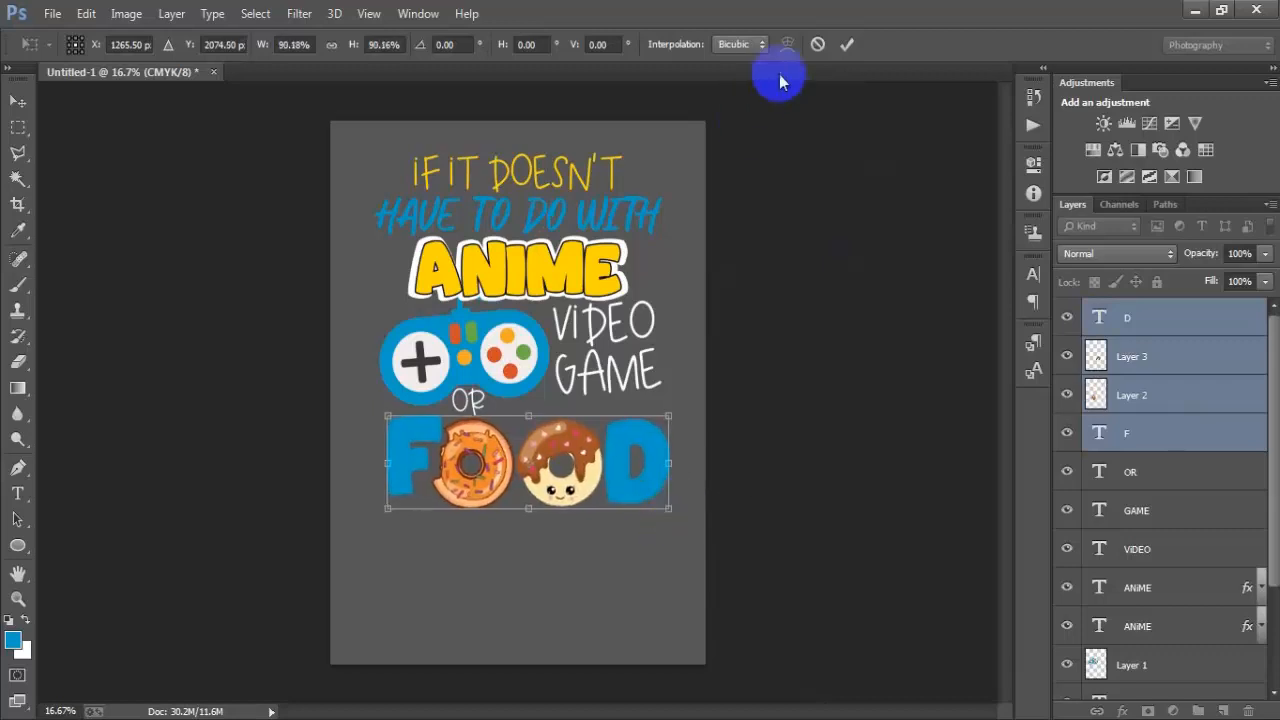
{"action": "left_click", "coordinate": [846, 44]}
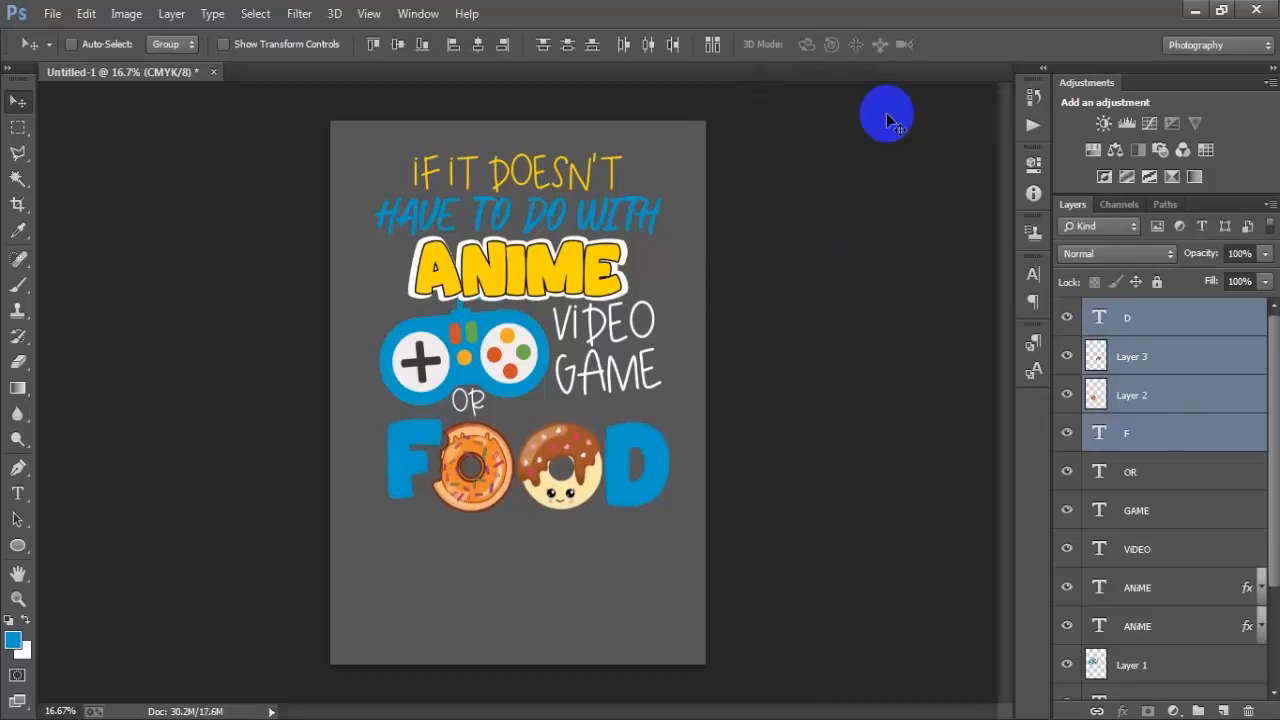
- Rotate the "FOOD" lettering to about -0.94° and widen it to about 102.7%, applying the transform
{"action": "key", "text": "ctrl+t"}
{"action": "left_click_drag", "start_coordinate": [674, 528], "coordinate": [686, 541]}
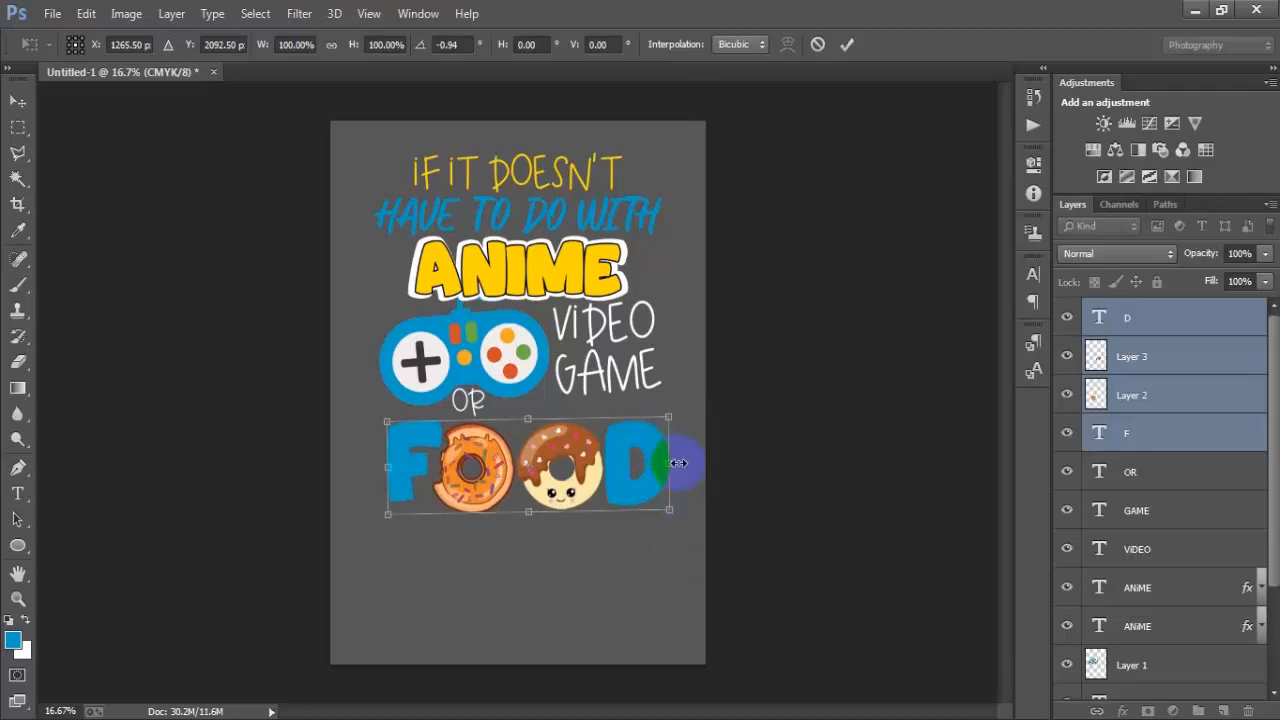
{"action": "left_click_drag", "start_coordinate": [533, 411], "coordinate": [533, 408]}
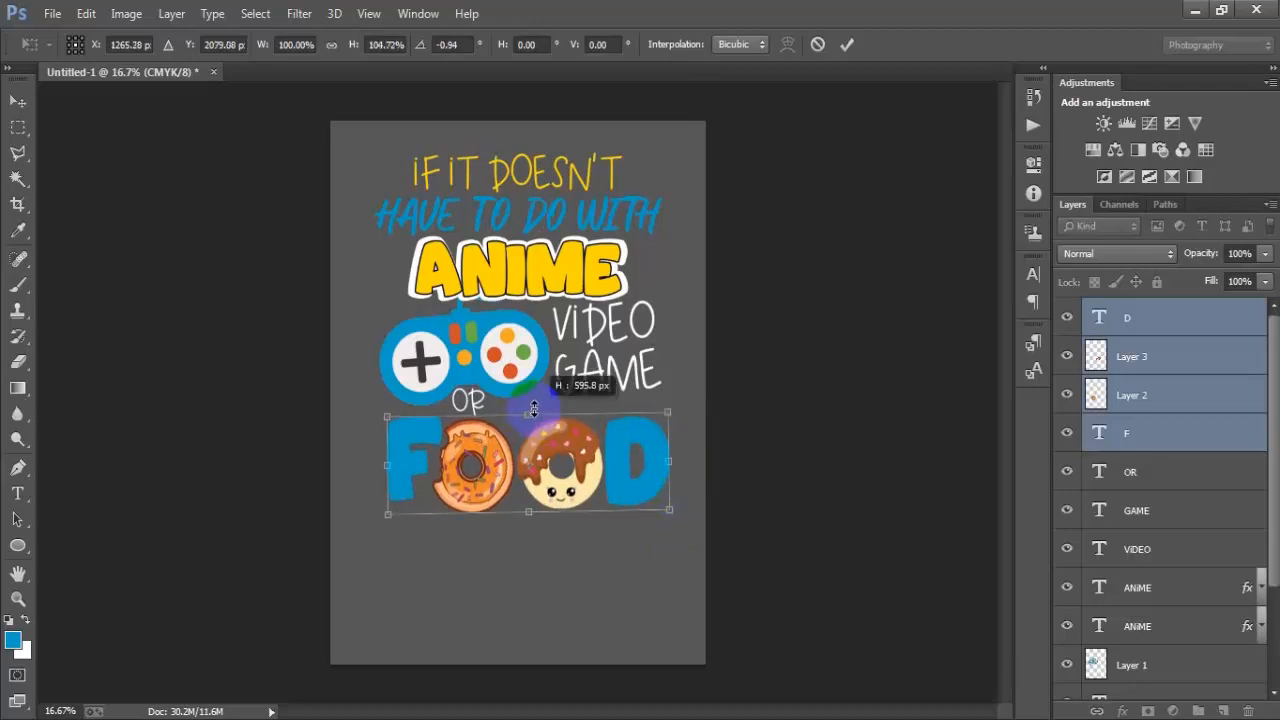
{"action": "key", "text": "ctrl+z"}
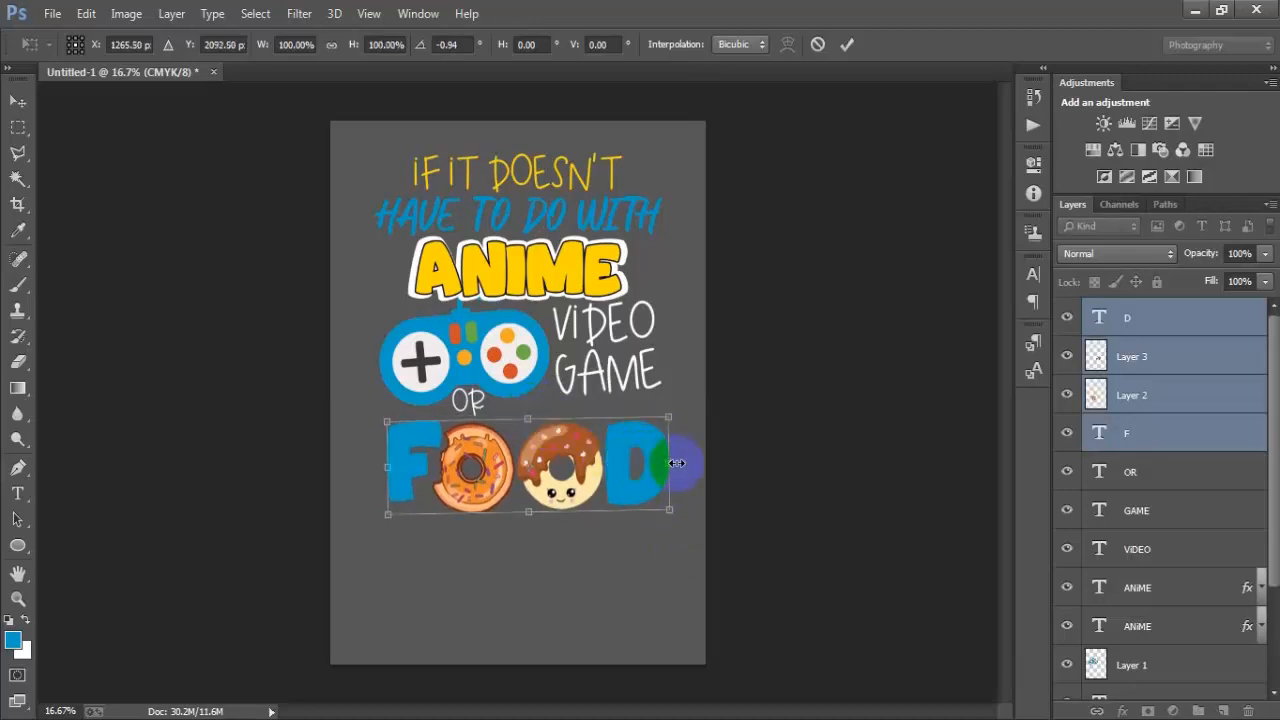
{"action": "left_click_drag", "start_coordinate": [678, 462], "coordinate": [681, 460]}
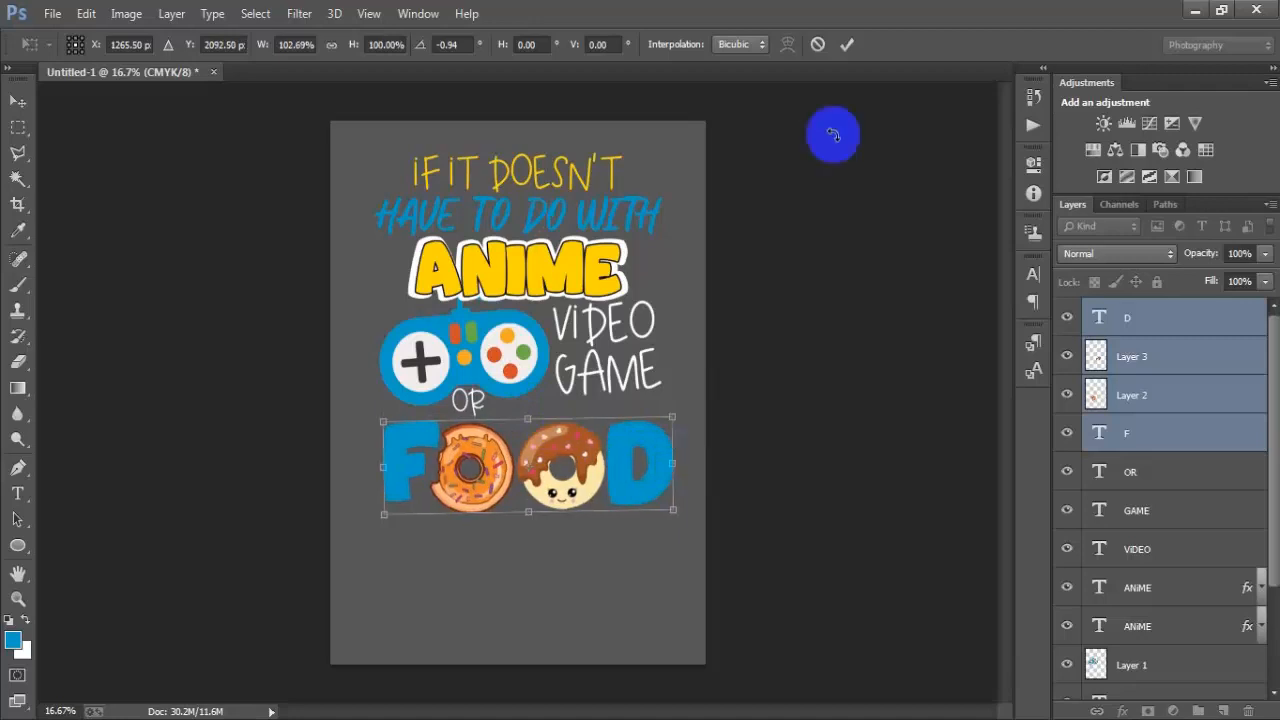
{"action": "left_click", "coordinate": [846, 44]}
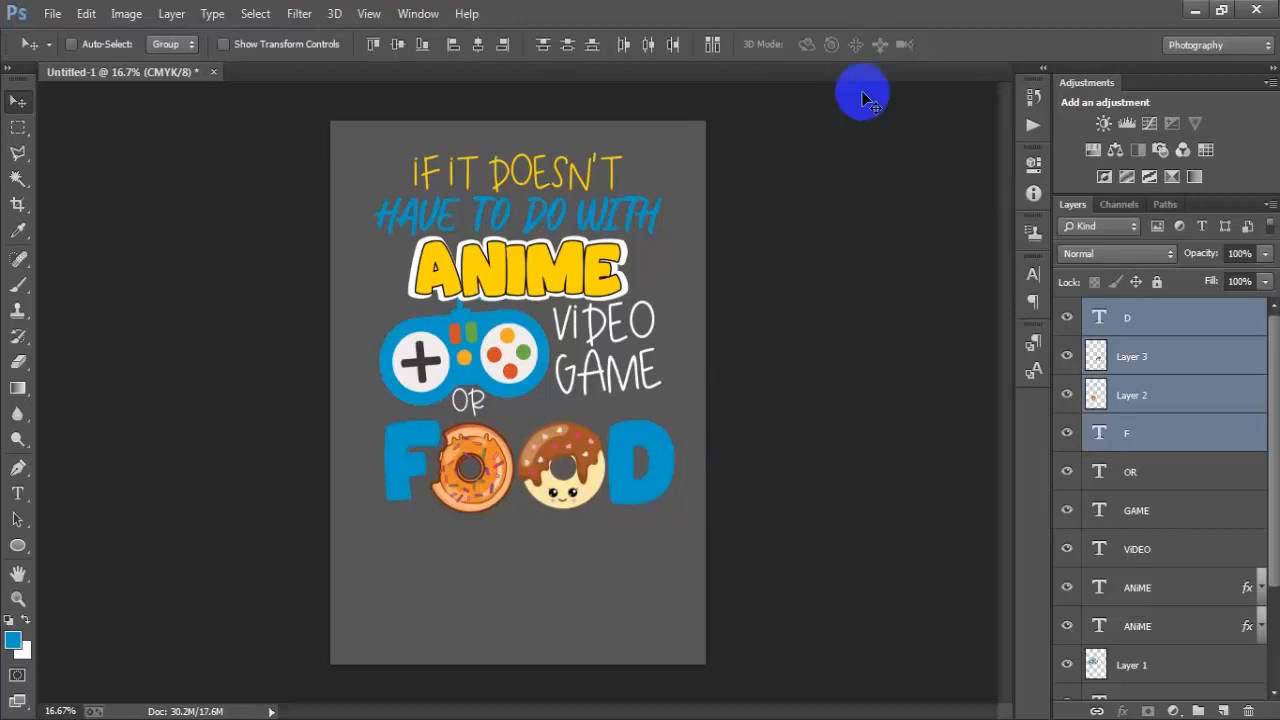
- Add the text "THEN I DON'T CARE" on a new top layer and position it just beneath the "FOOD" lettering
{"action": "left_click", "coordinate": [1147, 368]}
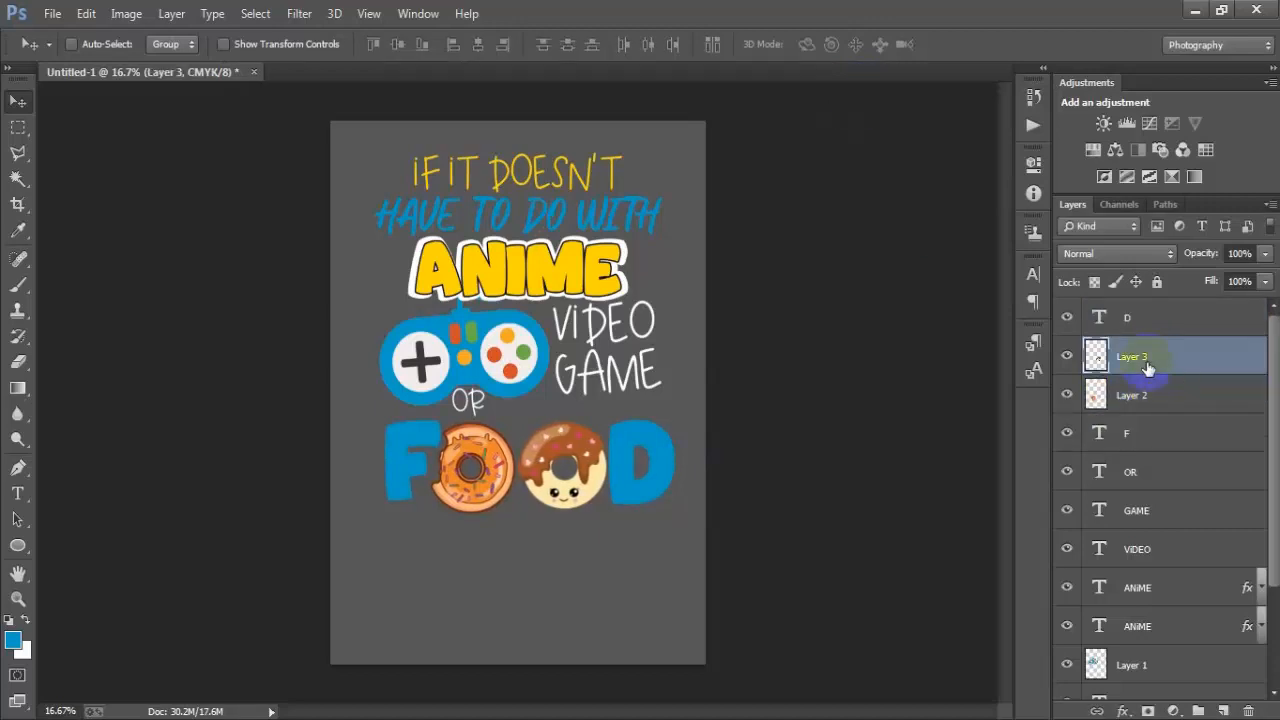
{"action": "left_click", "coordinate": [1142, 318]}
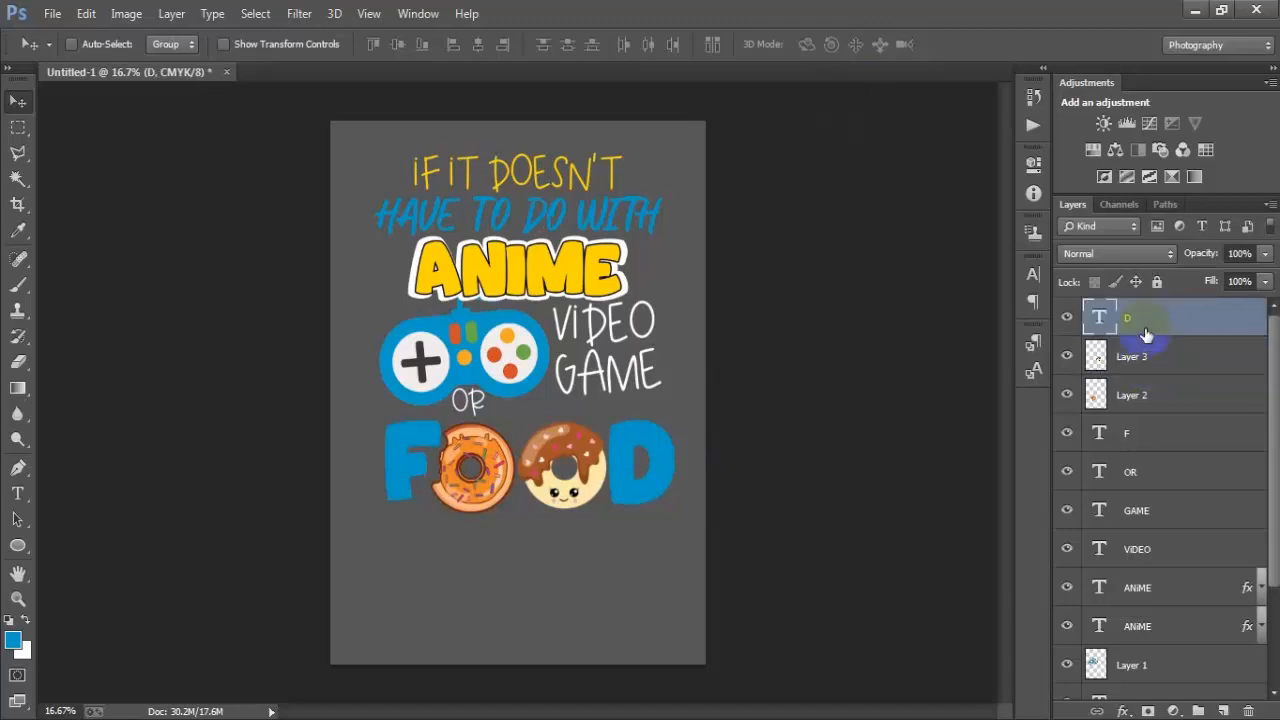
{"action": "scroll", "coordinate": [1165, 626], "scroll_direction": "down", "scroll_amount": 2}
{"action": "left_click", "coordinate": [1222, 710]}
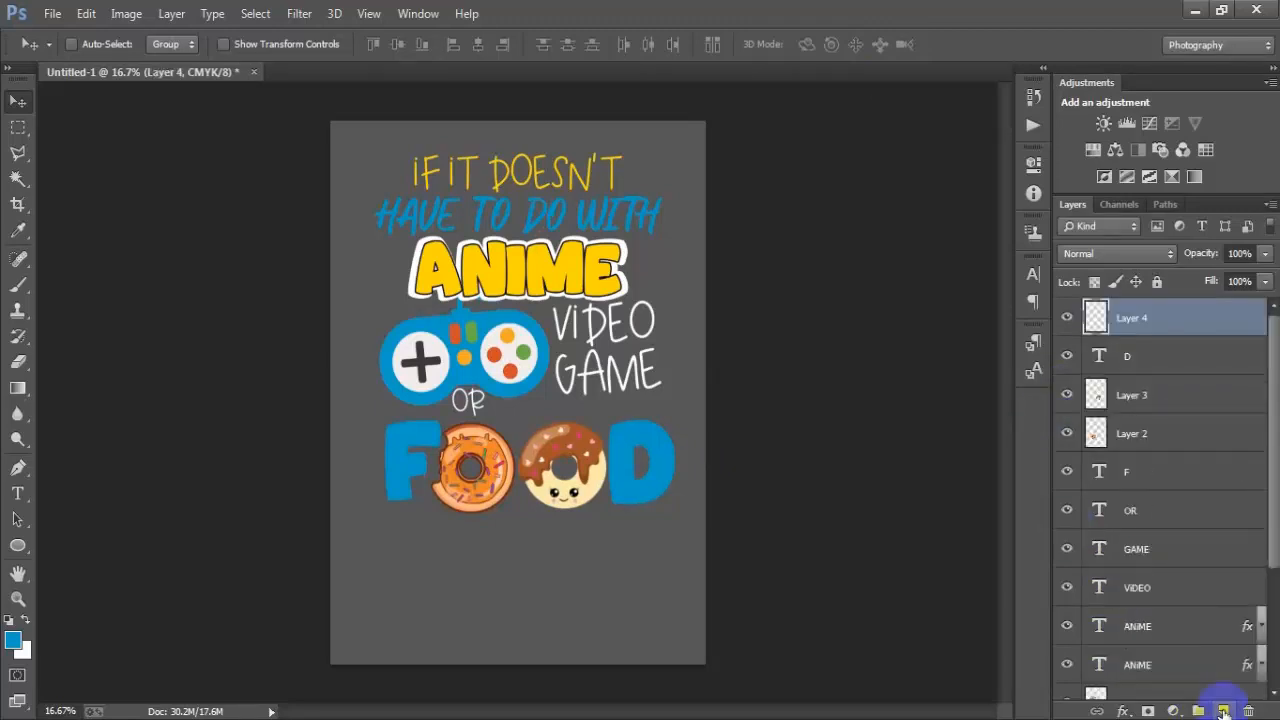
{"action": "left_click", "coordinate": [19, 495]}
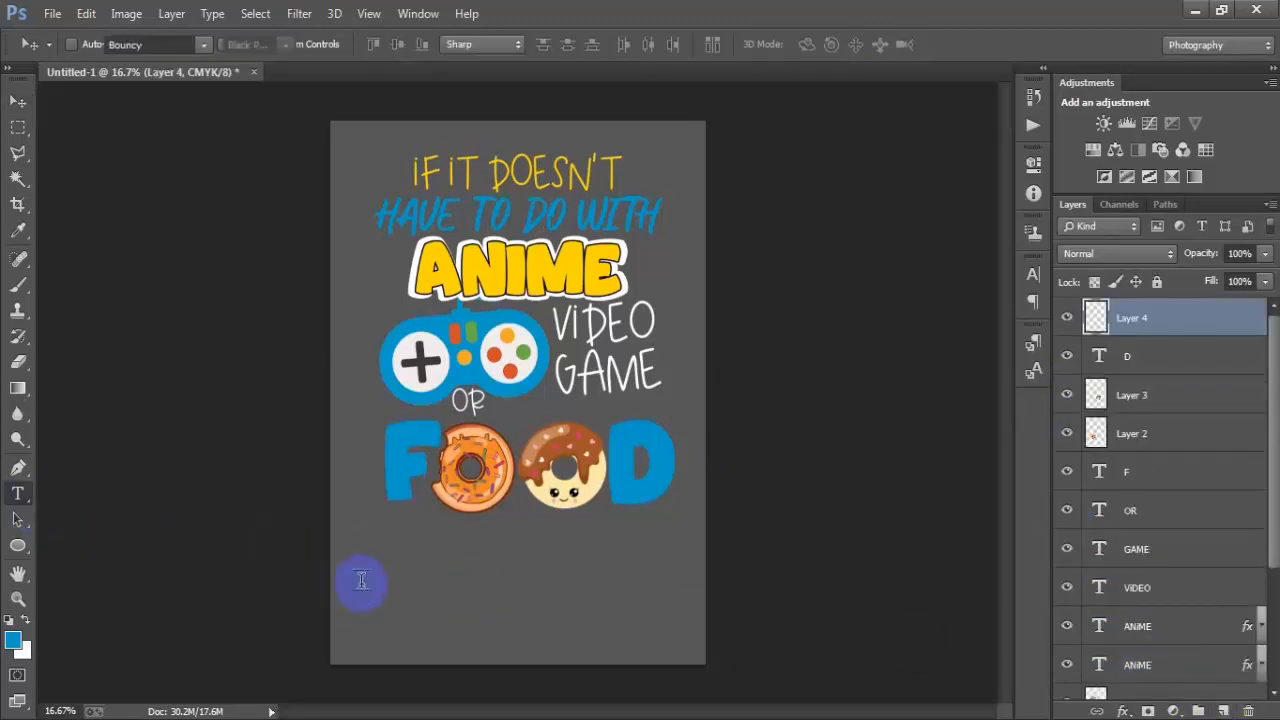
{"action": "left_click", "coordinate": [463, 567]}
{"action": "type", "text": "N I DON'T CARE"}
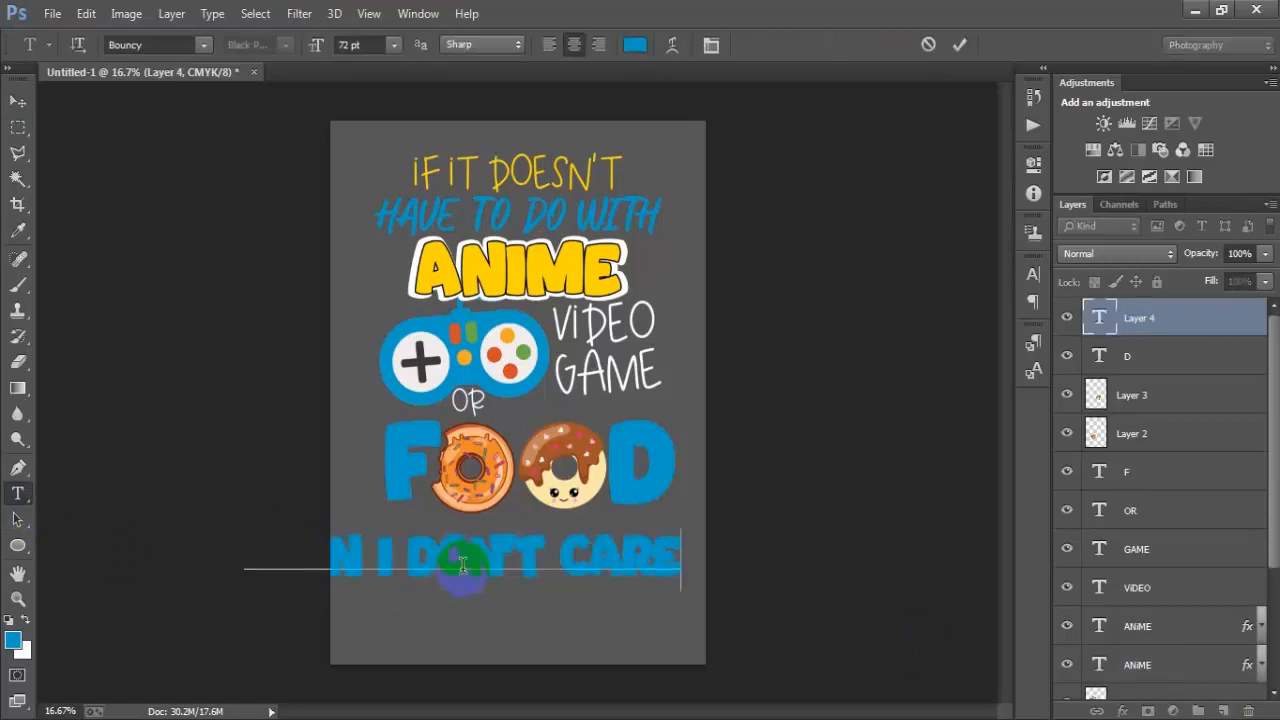
{"action": "left_click", "coordinate": [17, 101]}
{"action": "left_click_drag", "start_coordinate": [500, 553], "coordinate": [565, 542]}
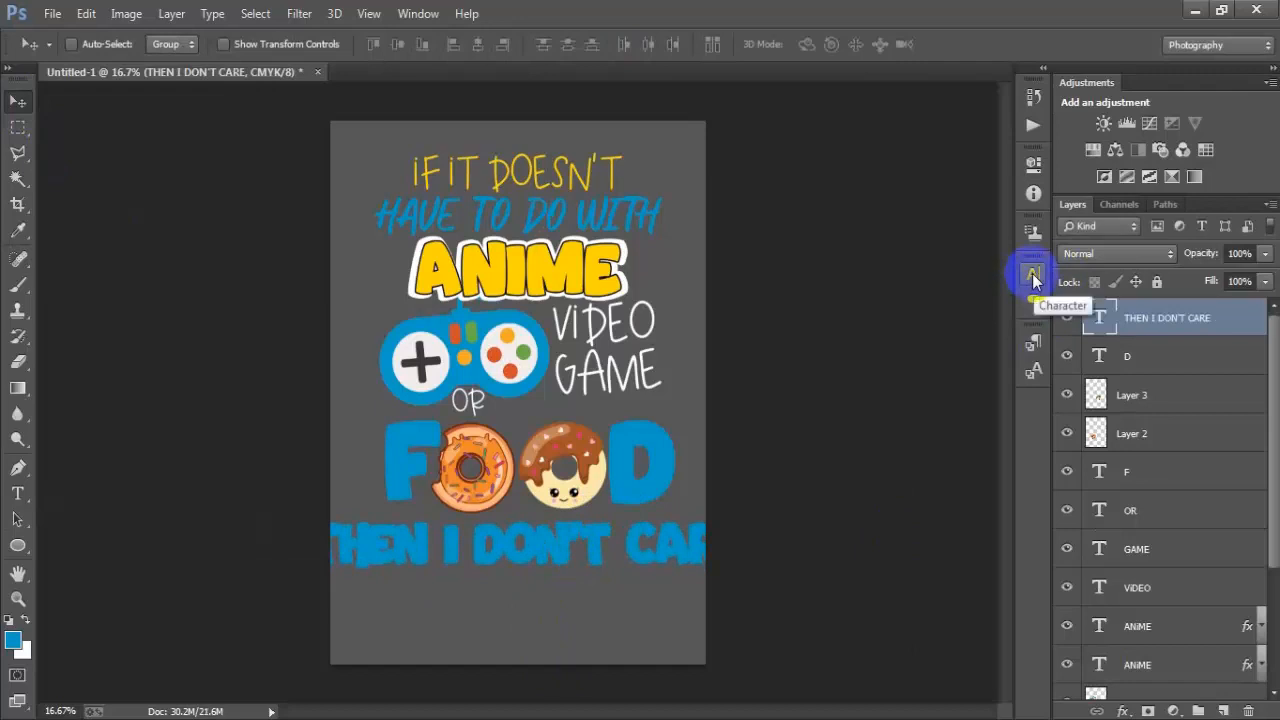
- Set the "THEN I DON'T CARE" text to the Hidetoshy font and colour it white (ffffff)
{"action": "left_click", "coordinate": [1031, 272]}
{"action": "left_click", "coordinate": [852, 288]}
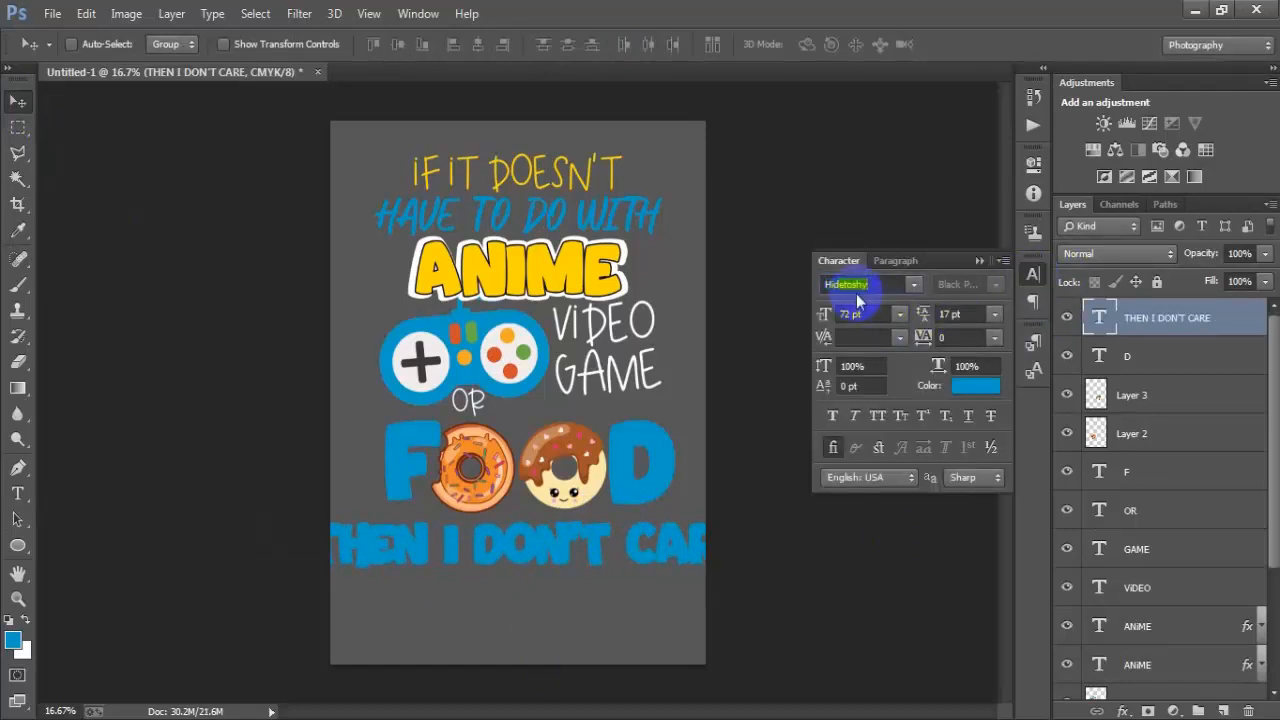
{"action": "key", "text": "Return"}
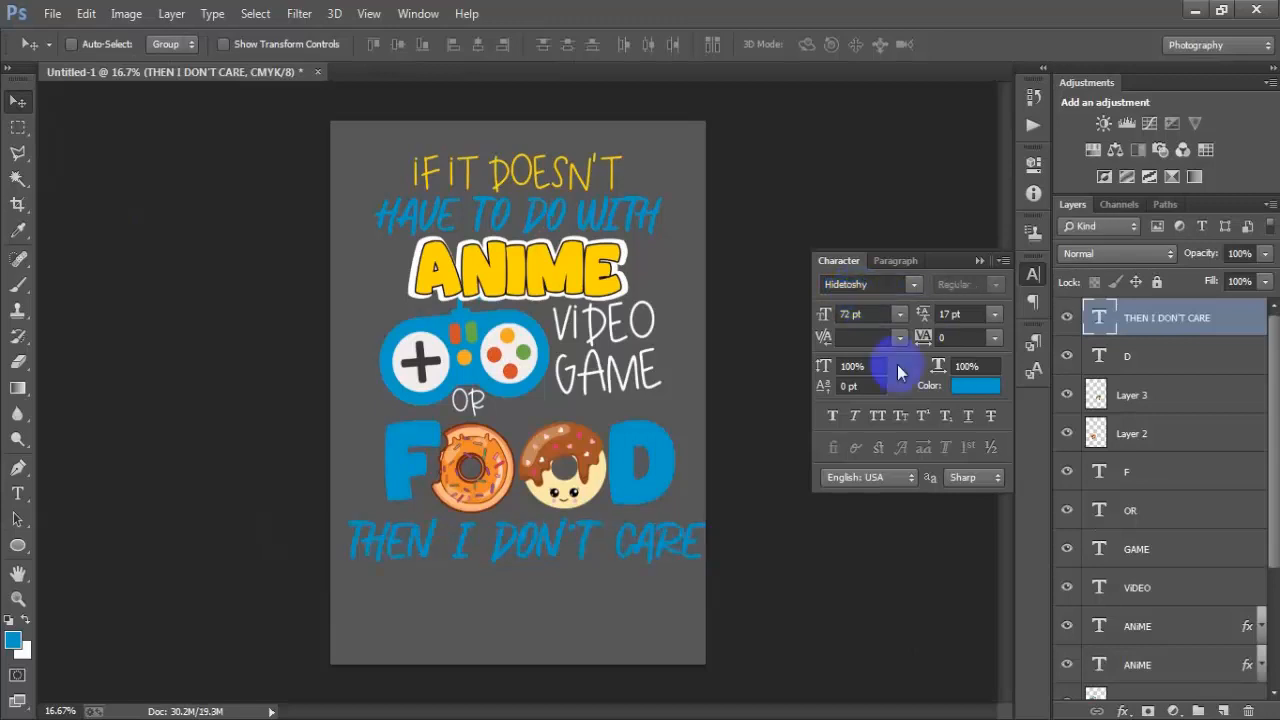
{"action": "left_click", "coordinate": [970, 390]}
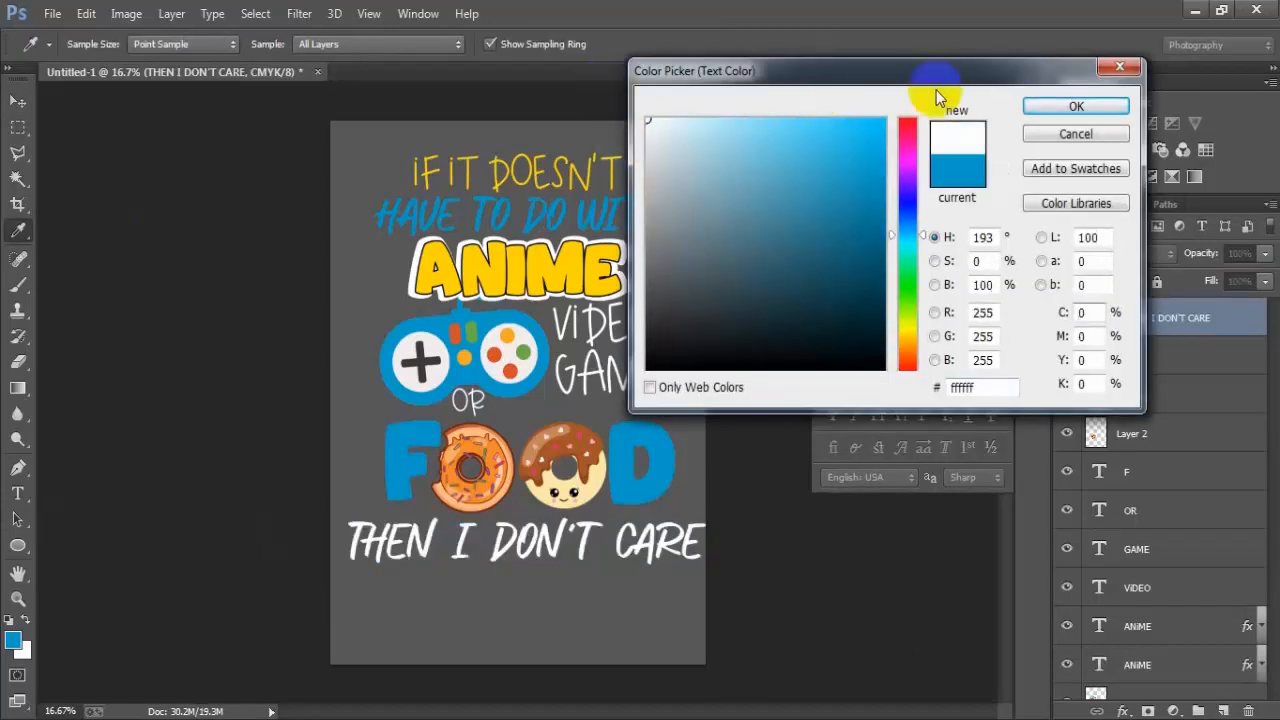
{"action": "left_click", "coordinate": [1050, 108]}
{"action": "left_click", "coordinate": [990, 261]}
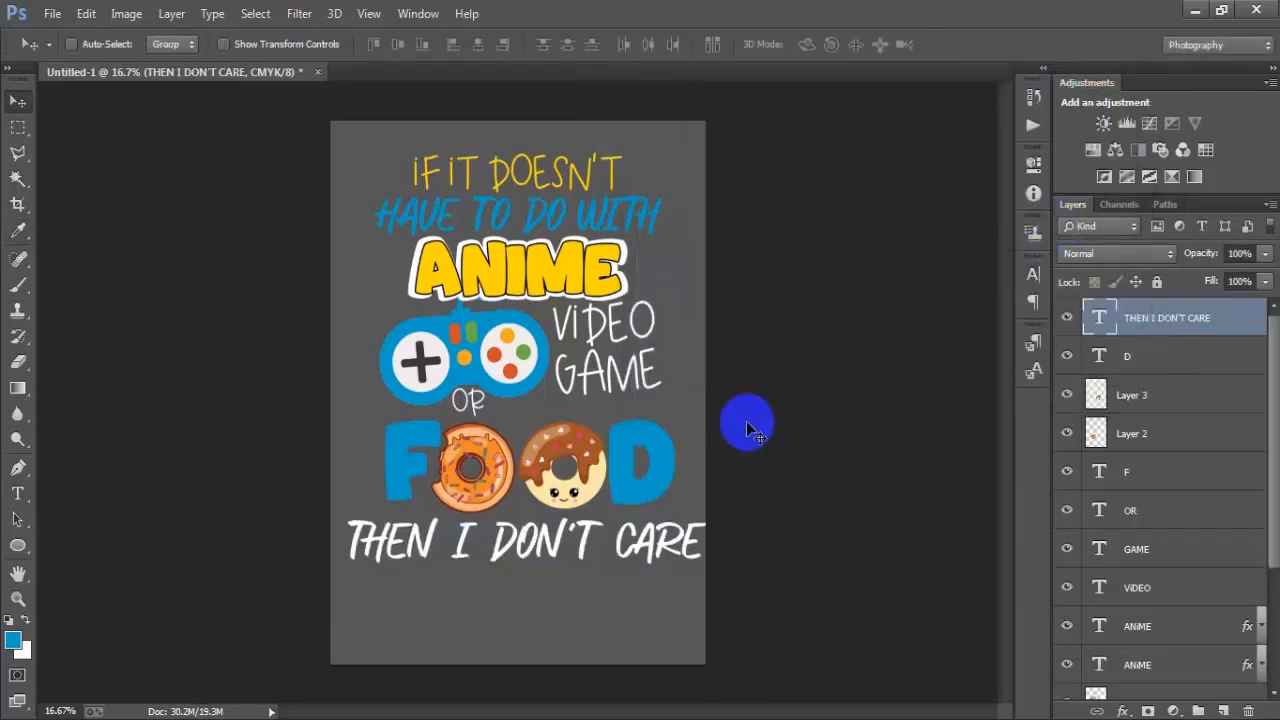
- Scale "THEN I DON'T CARE" down to roughly the width of "FOOD" and nudge it up closer to that lettering
{"action": "key", "text": "ctrl+t"}
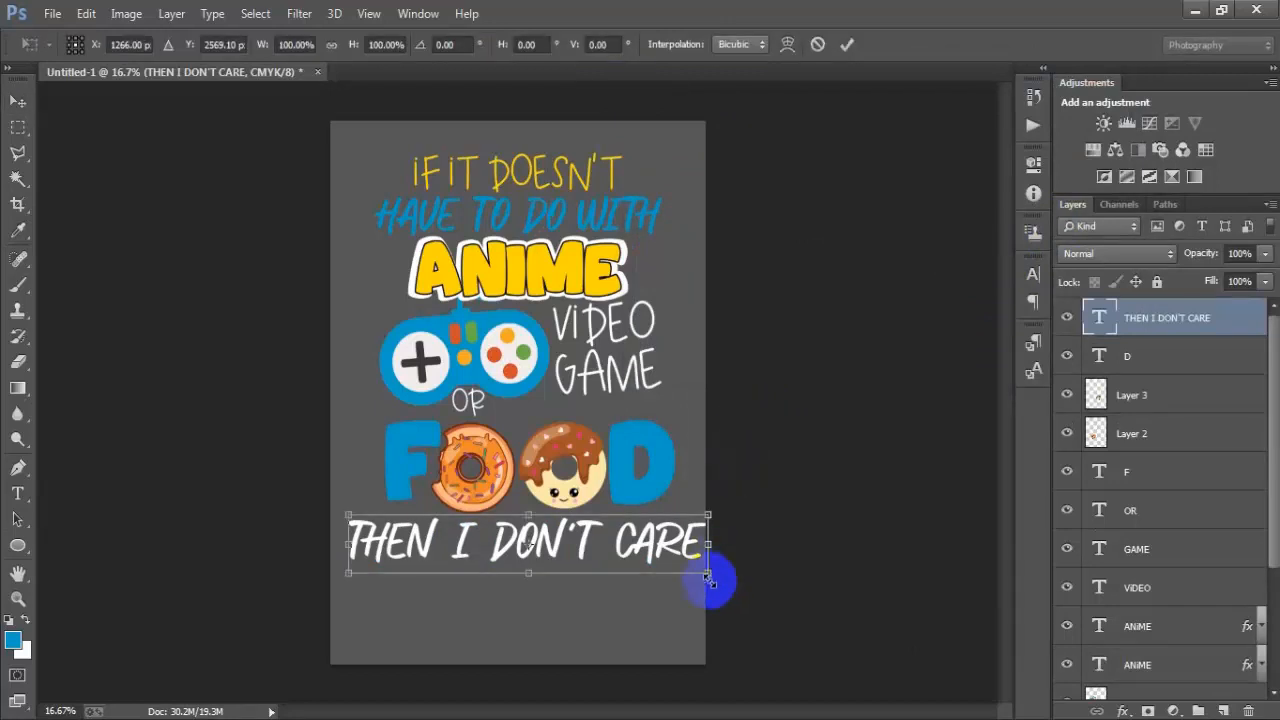
{"action": "left_click_drag", "start_coordinate": [707, 578], "coordinate": [671, 563]}
{"action": "left_click", "coordinate": [846, 44]}
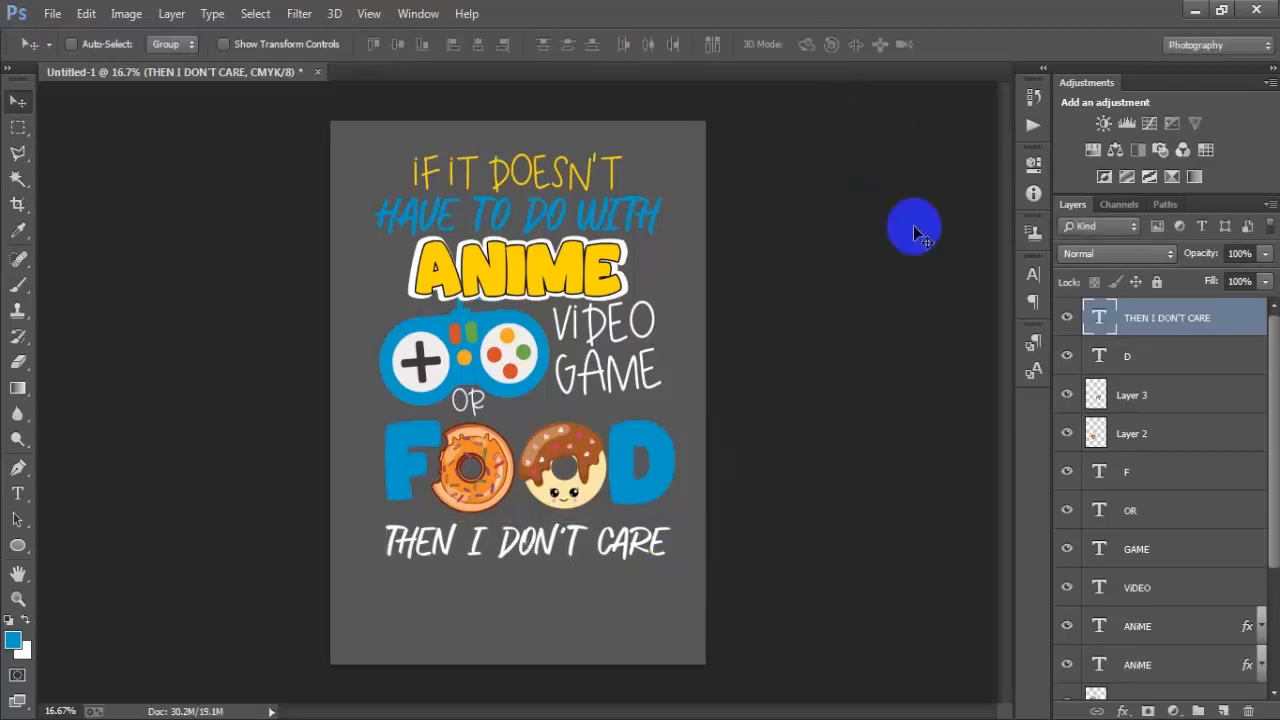
{"action": "key", "text": "shift+Up"}
{"action": "key", "text": "shift+Up"}
{"action": "key", "text": "shift+Up"}
{"action": "key", "text": "shift+Up"}
{"action": "key", "text": "shift+Up"}
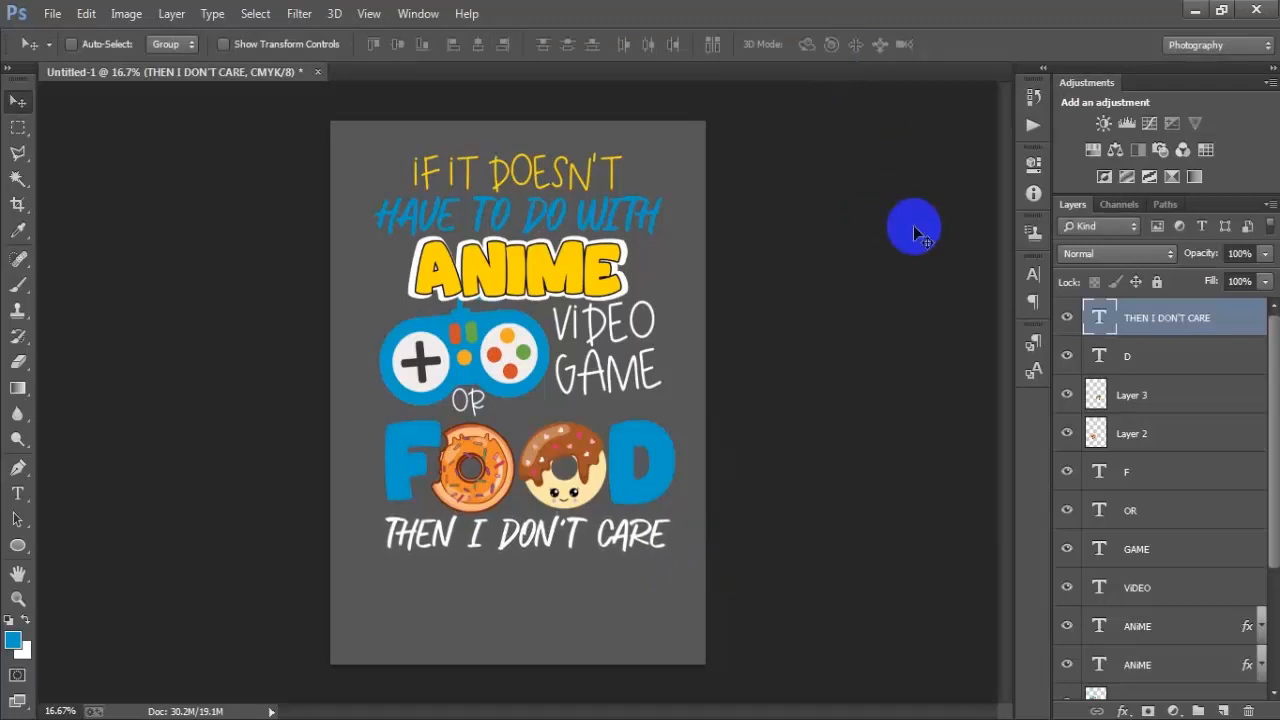
- Align "THEN I DON'T CARE" and "HAVE TO DO WITH" to the horizontal centre of the Background layer
{"action": "scroll", "coordinate": [1214, 557], "scroll_direction": "down", "scroll_amount": 5}
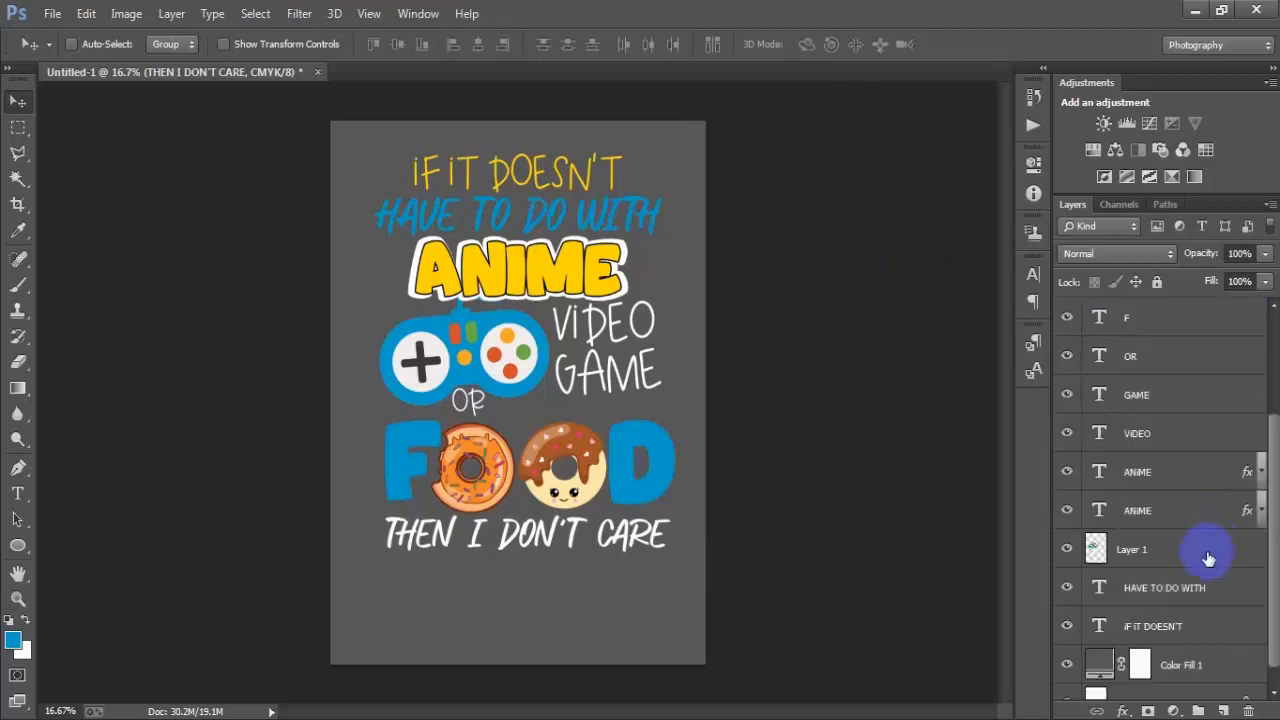
{"action": "left_click", "coordinate": [1164, 565], "text": "ctrl"}
{"action": "left_click", "coordinate": [1187, 680], "text": "ctrl"}
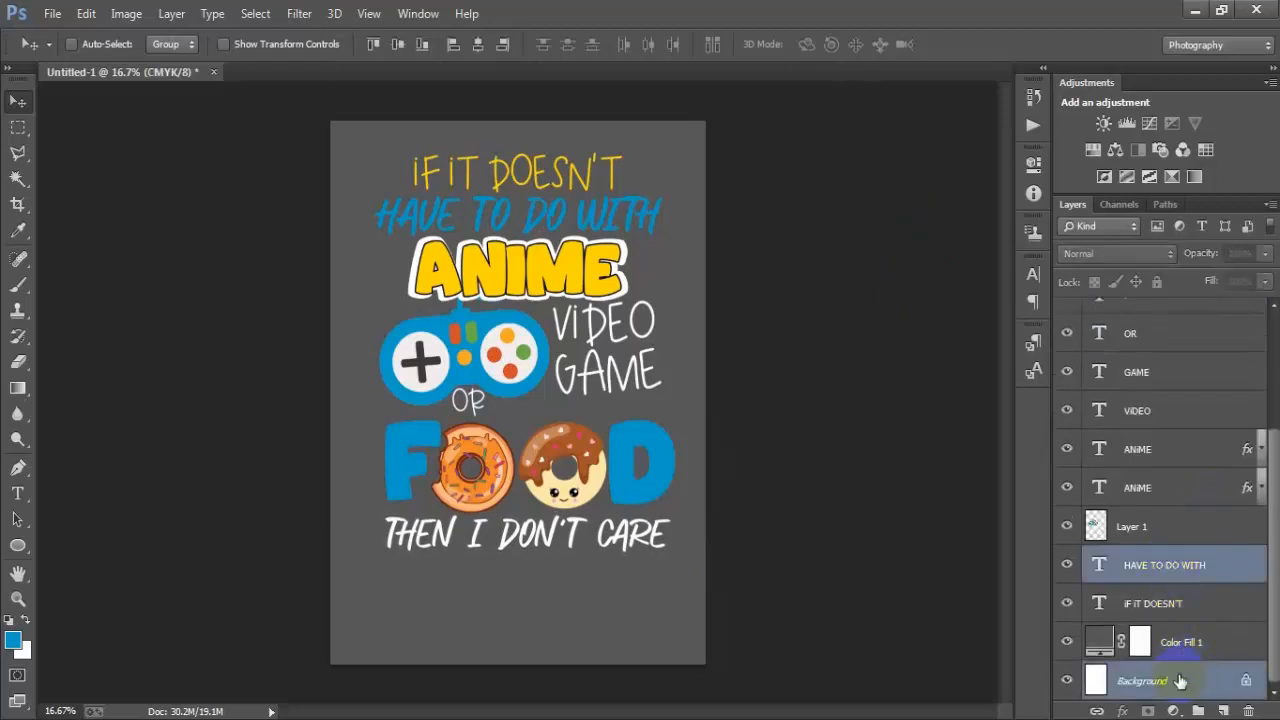
{"action": "left_click", "coordinate": [479, 46]}
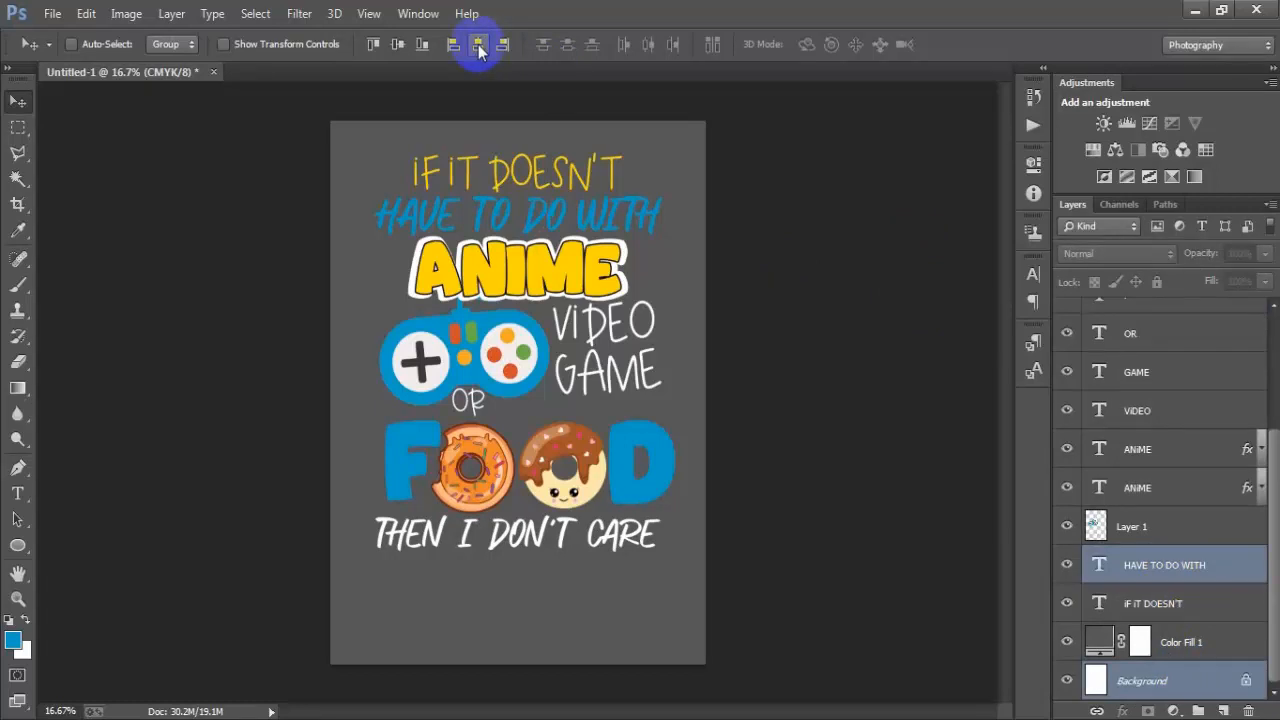
- Stretch the "THEN I DON'T CARE" text horizontally to about 104.5% so its end reaches the edge of the "D"
{"action": "scroll", "coordinate": [1140, 420], "scroll_direction": "up", "scroll_amount": 5}
{"action": "left_click", "coordinate": [1152, 327]}
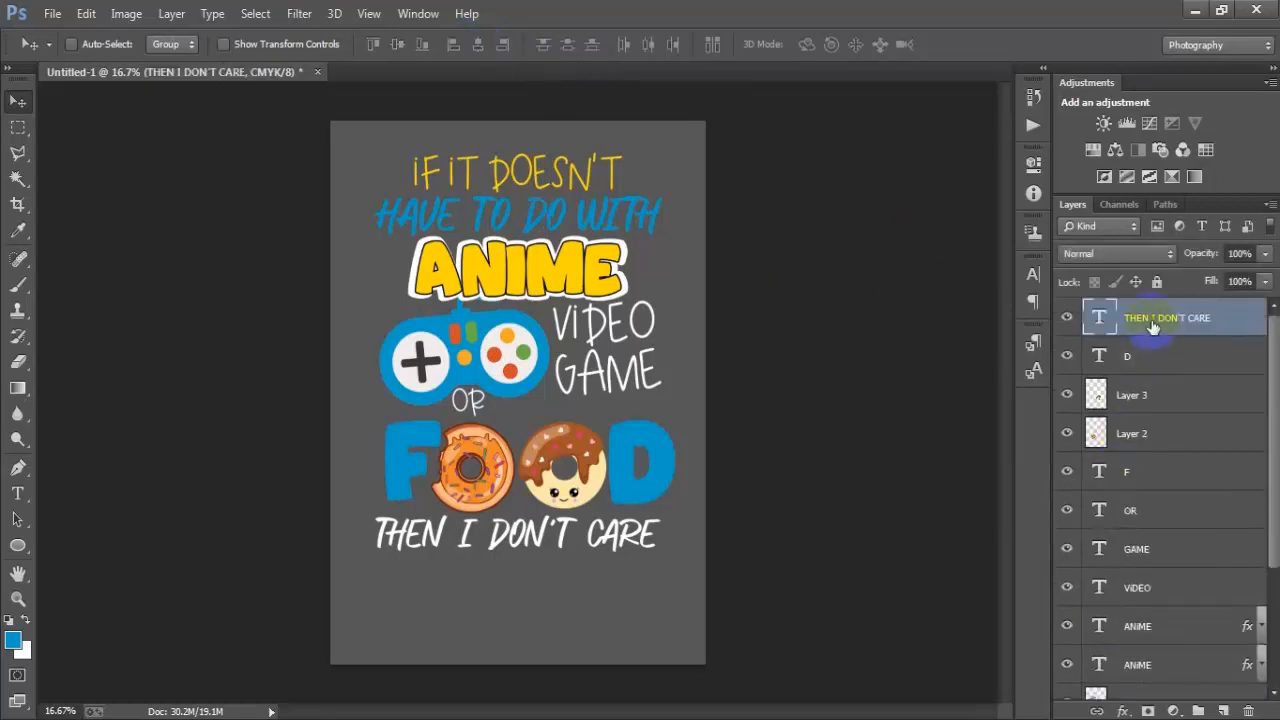
{"action": "key", "text": "ctrl+t"}
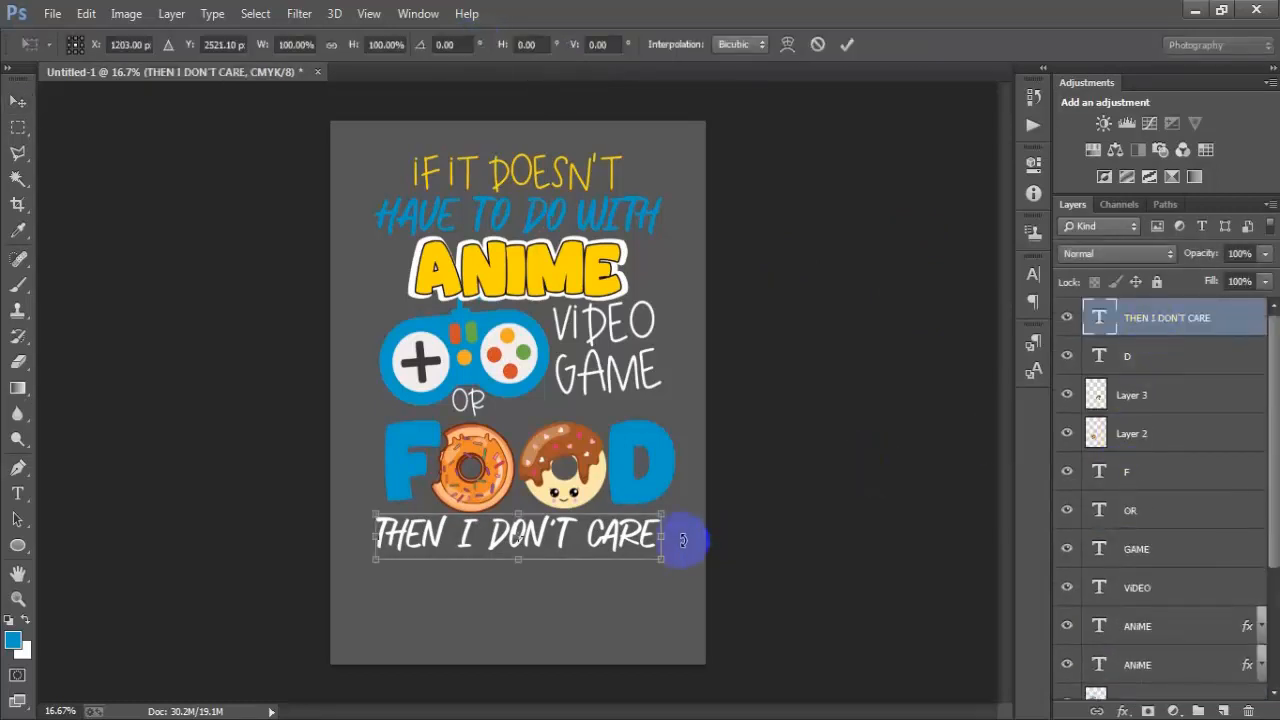
{"action": "left_click_drag", "start_coordinate": [664, 535], "coordinate": [675, 536]}
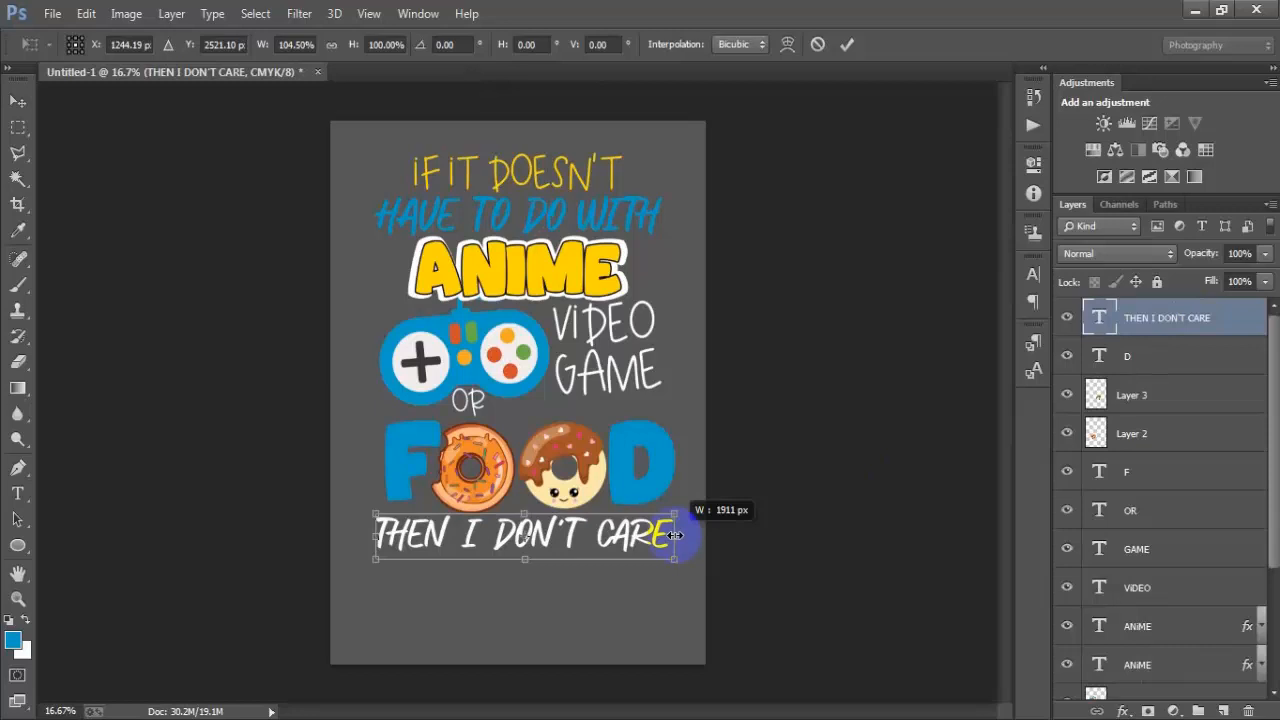
{"action": "left_click", "coordinate": [846, 44]}
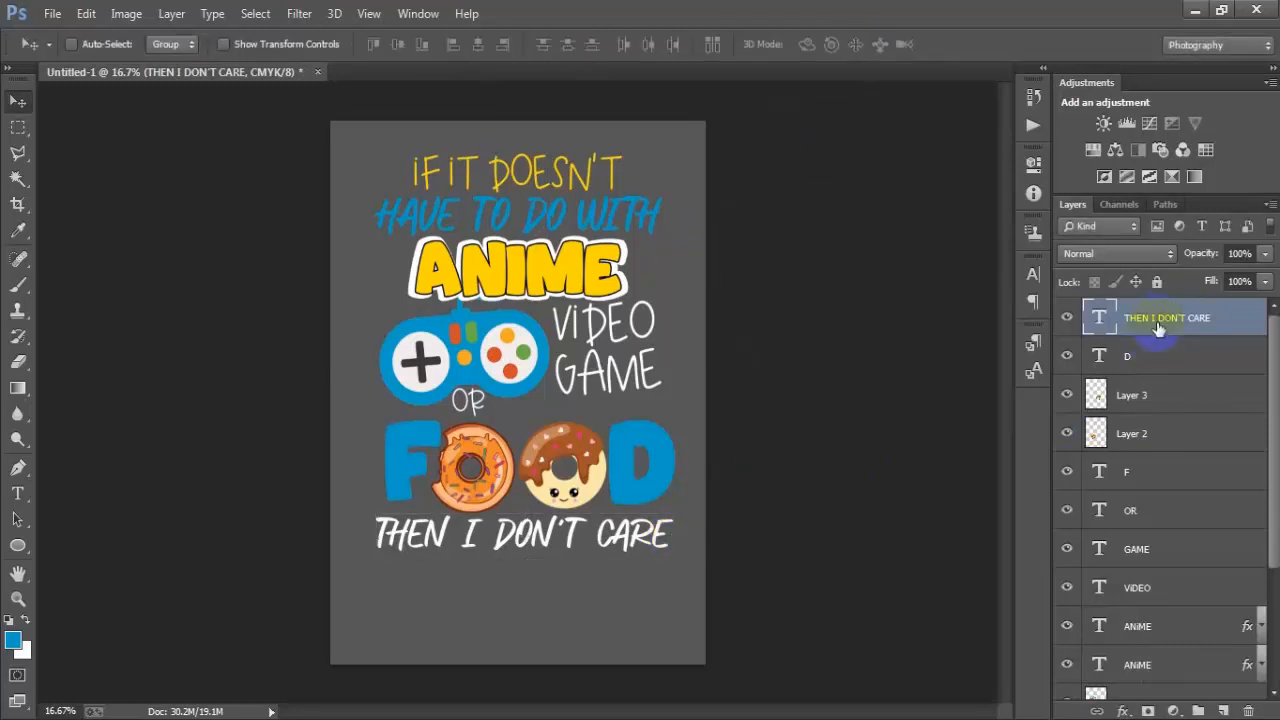
- Add a new layer above "THEN I DON'T CARE" and set up a hard round brush of 20 px
{"action": "left_click", "coordinate": [1223, 711]}
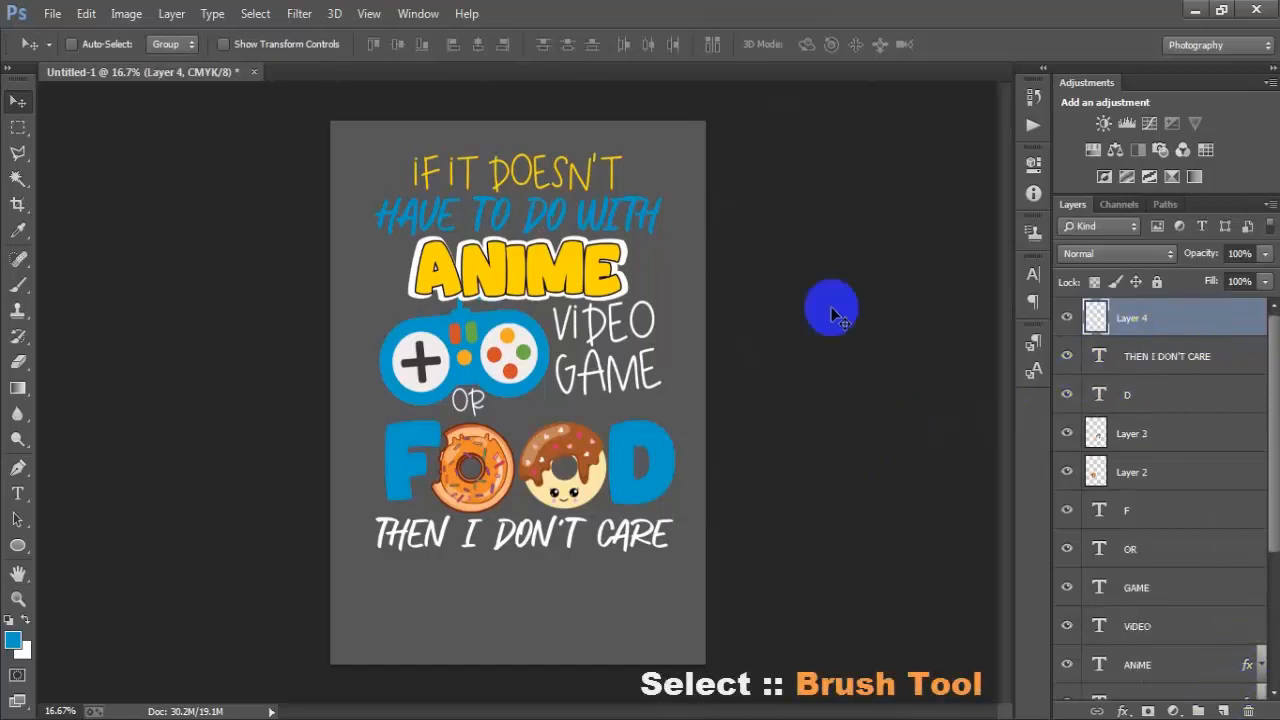
{"action": "left_click", "coordinate": [18, 284]}
{"action": "left_click", "coordinate": [83, 280]}
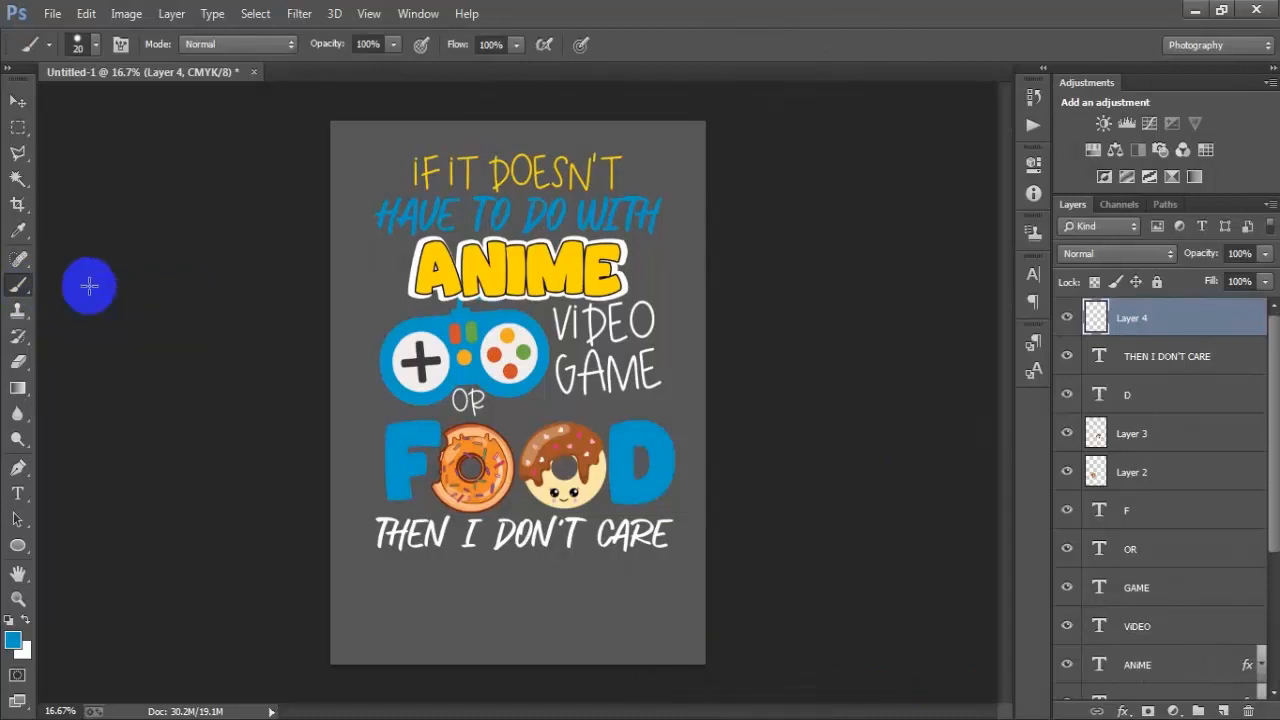
{"action": "right_click", "coordinate": [363, 286]}
{"action": "left_click", "coordinate": [428, 425]}
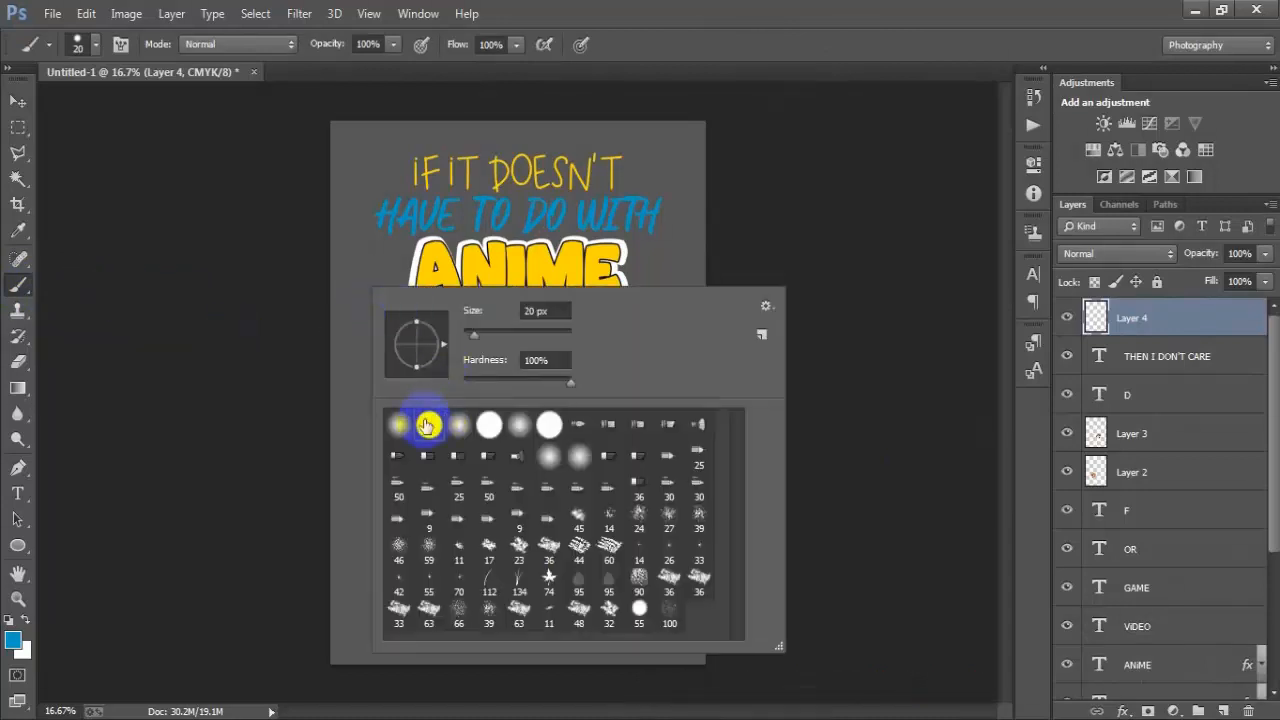
{"action": "left_click_drag", "start_coordinate": [539, 312], "coordinate": [513, 317]}
{"action": "type", "text": "20"}
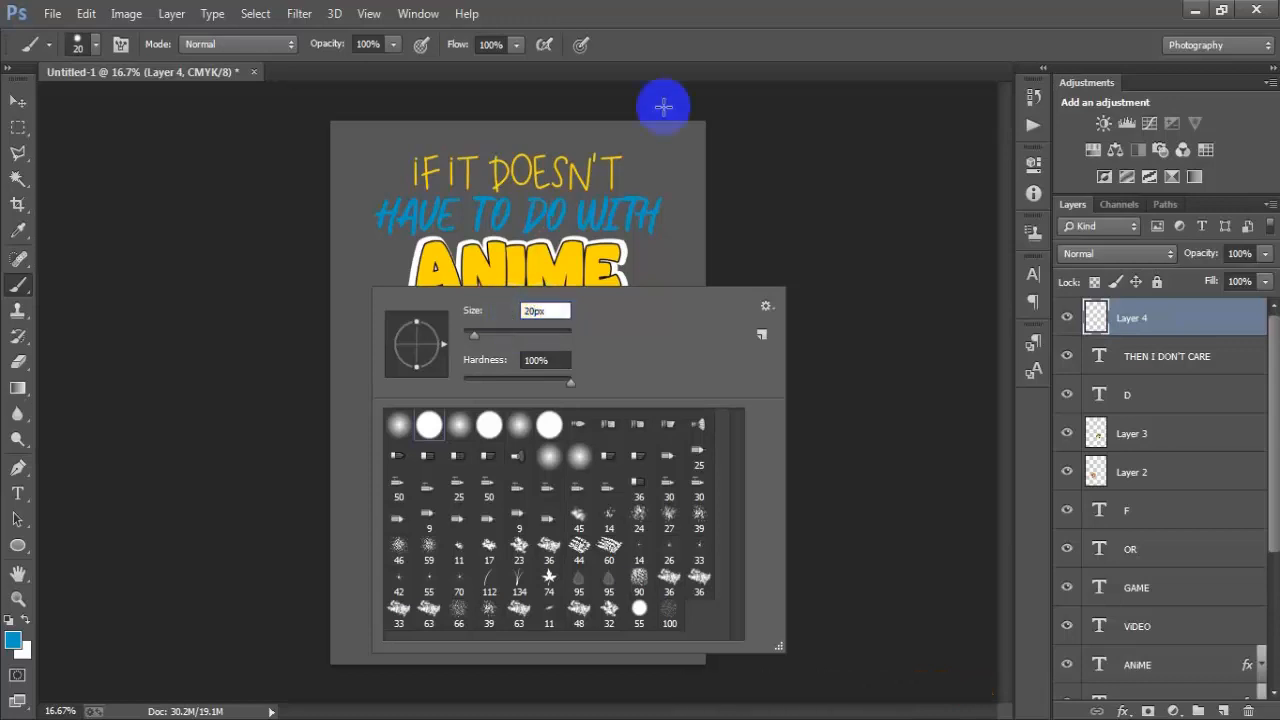
{"action": "key", "text": "Return"}
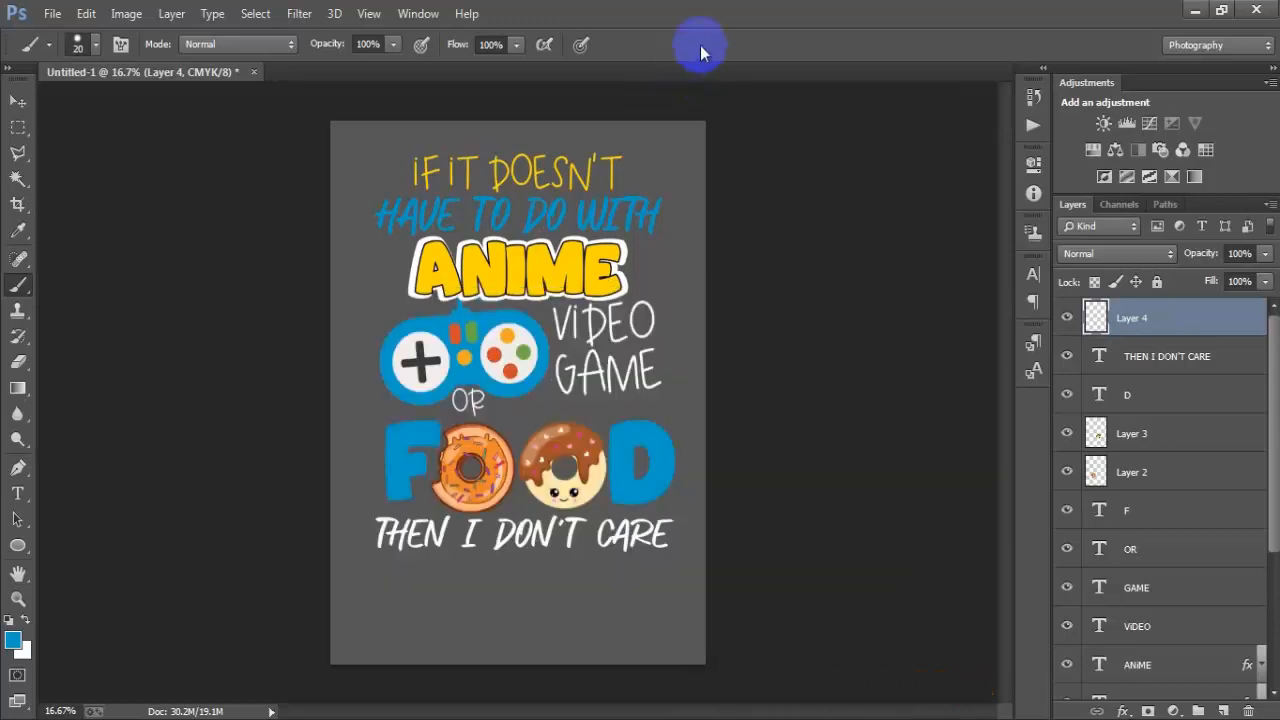
- Sample the yellow of "ANiME" (fdd700) as the brush colour and paint small dots around "IF IT DOESN'T"
{"action": "left_click", "coordinate": [13, 641]}
{"action": "left_click", "coordinate": [494, 270]}
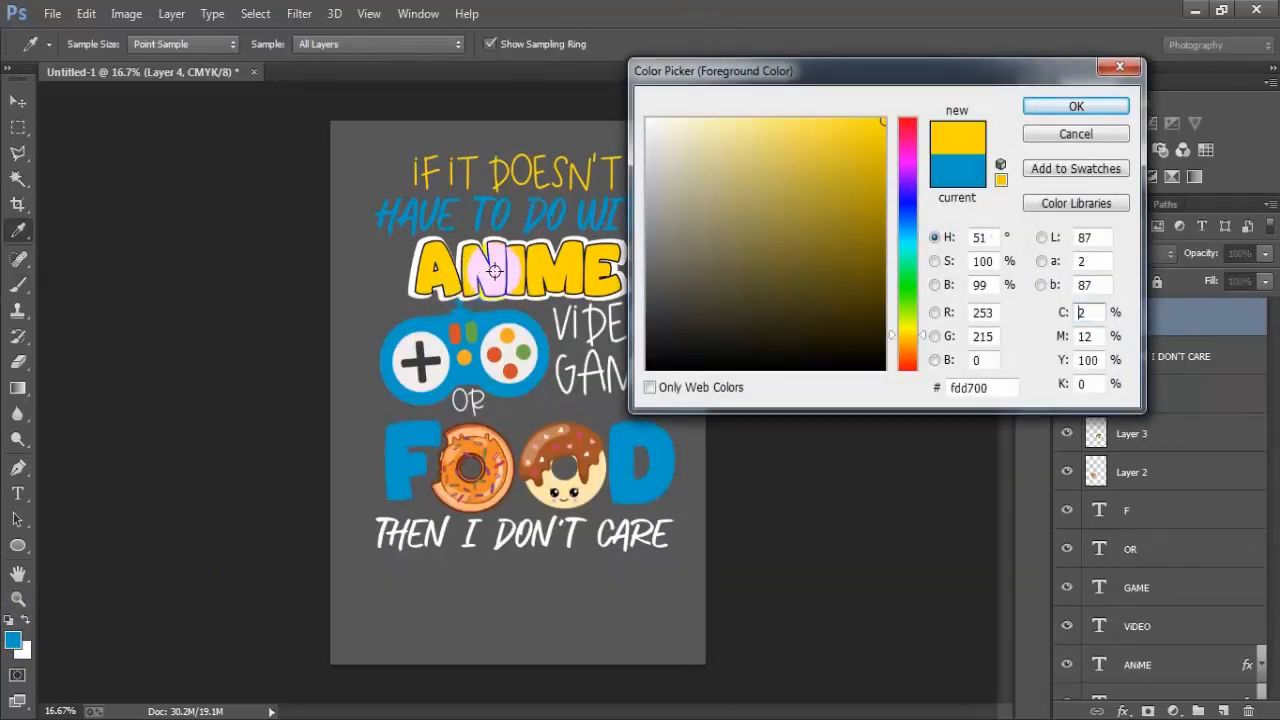
{"action": "left_click", "coordinate": [1030, 106]}
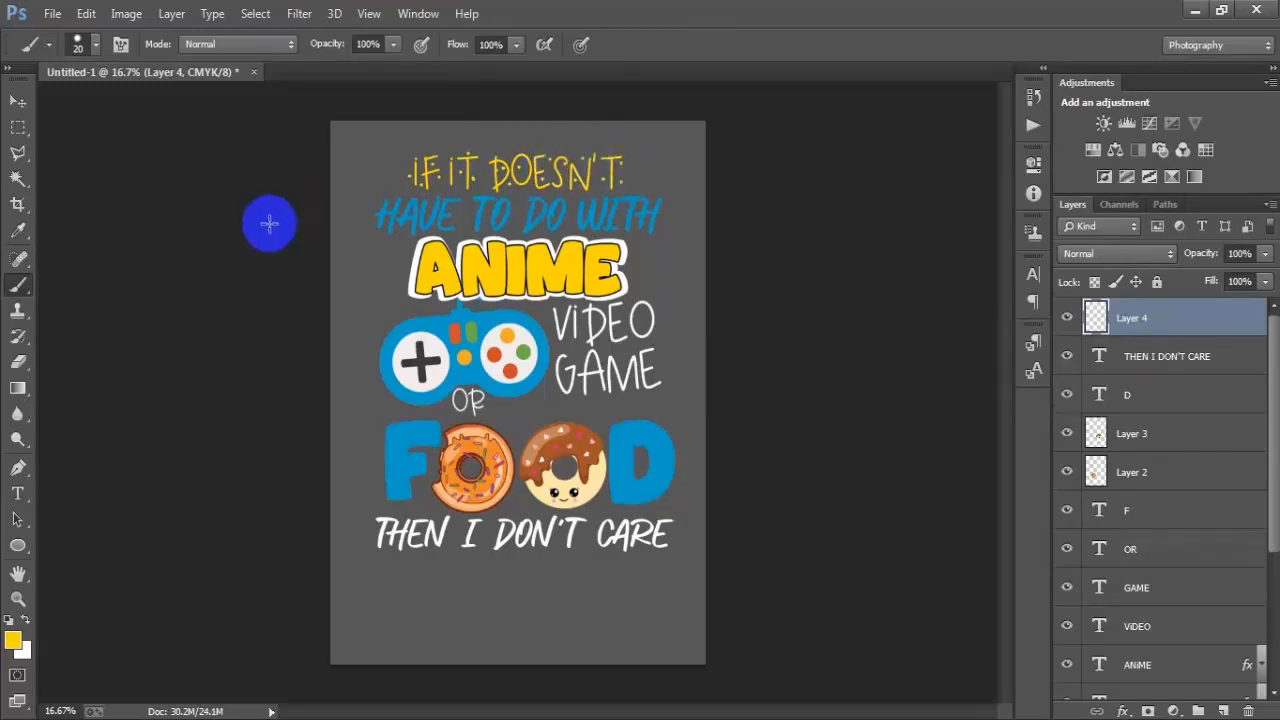
- Switch the brush colour to white and paint small dots around the "VIDEO" and "GAME" lettering
{"action": "left_click", "coordinate": [12, 641]}
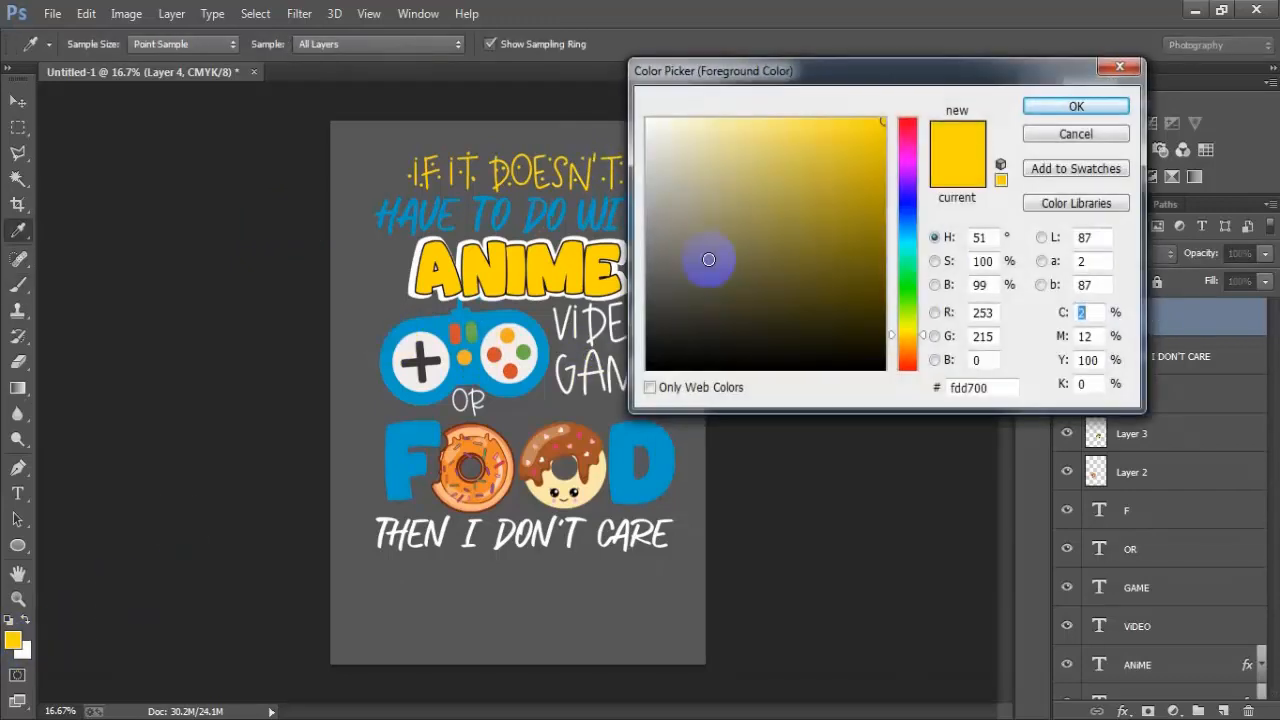
{"action": "left_click", "coordinate": [647, 120]}
{"action": "left_click", "coordinate": [1058, 106]}
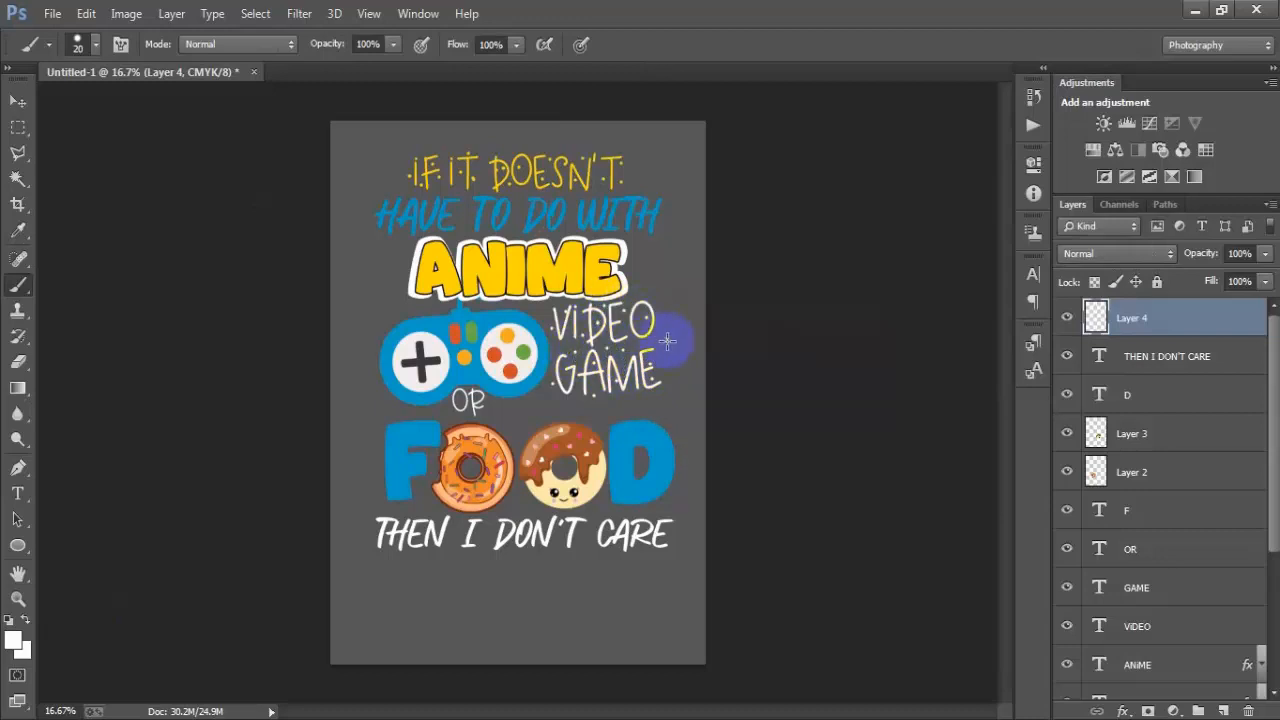
{"action": "left_click", "coordinate": [558, 401]}
{"action": "left_click", "coordinate": [661, 398]}
{"action": "left_click", "coordinate": [623, 405]}
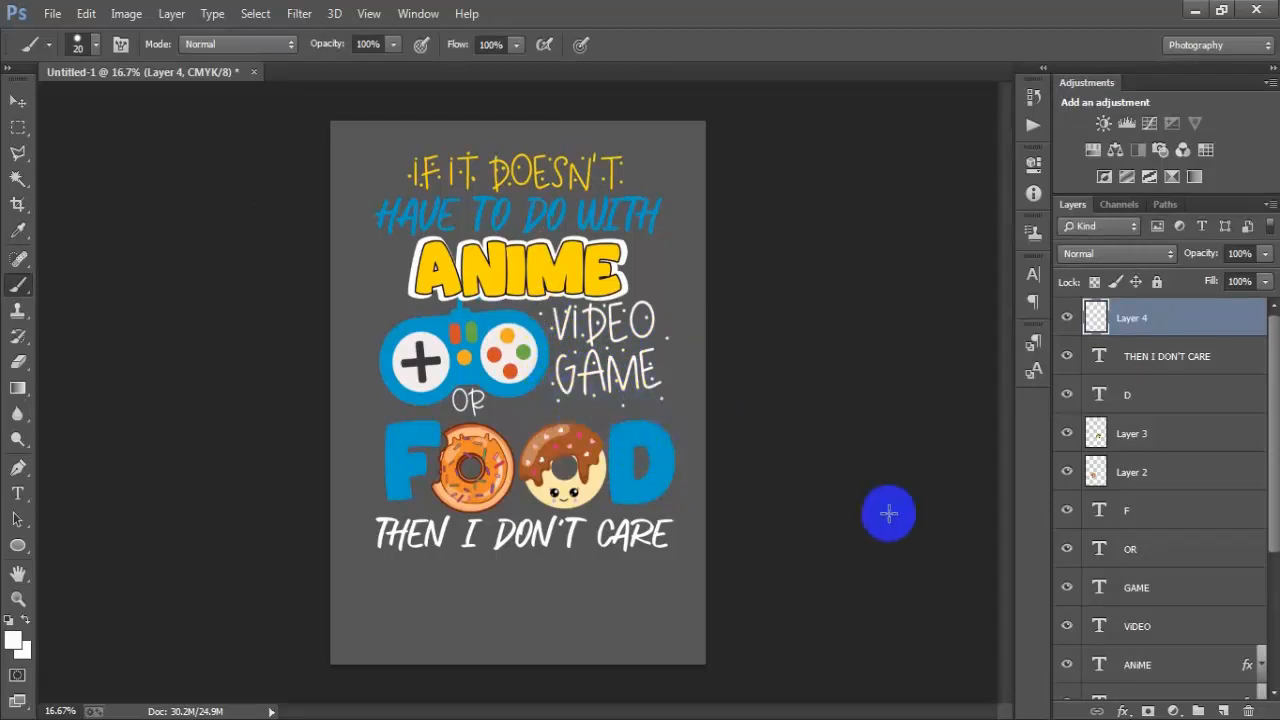
- Reset the default colours and group all design layers from Layer 4 down to "IF IT DOESN'T", leaving out the colour fill and background
{"action": "left_click", "coordinate": [17, 100]}
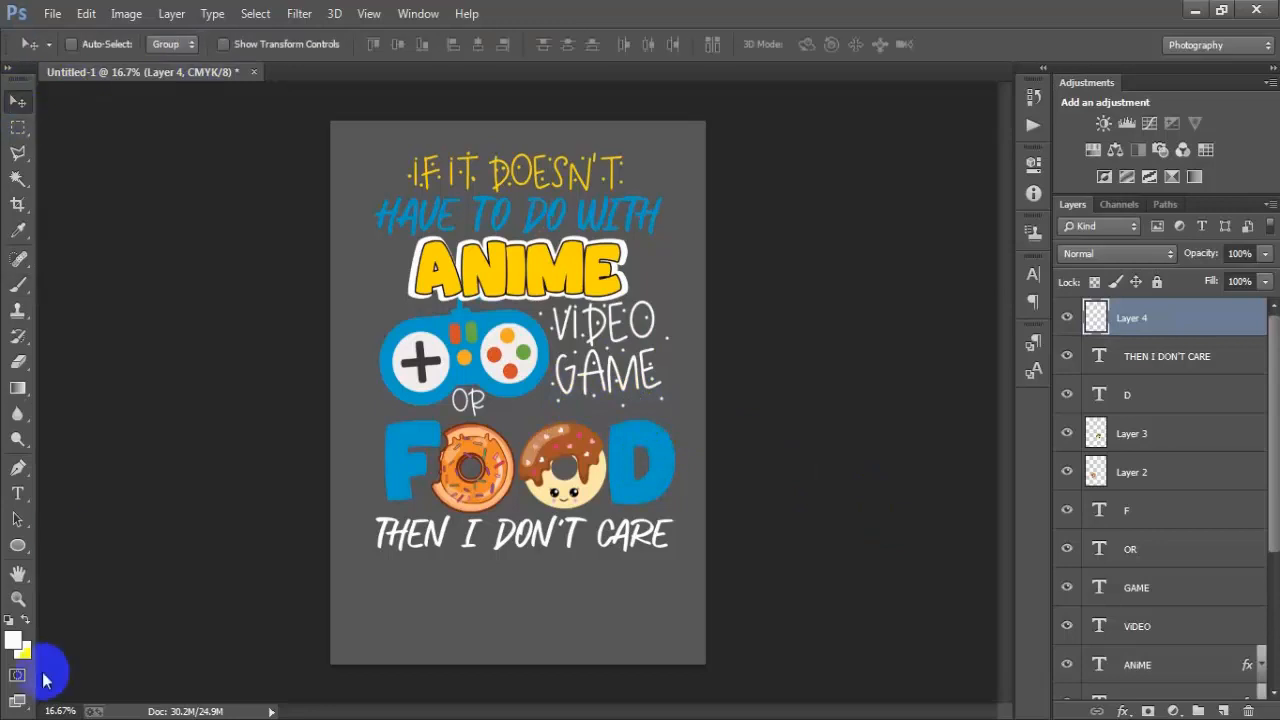
{"action": "left_click", "coordinate": [9, 620]}
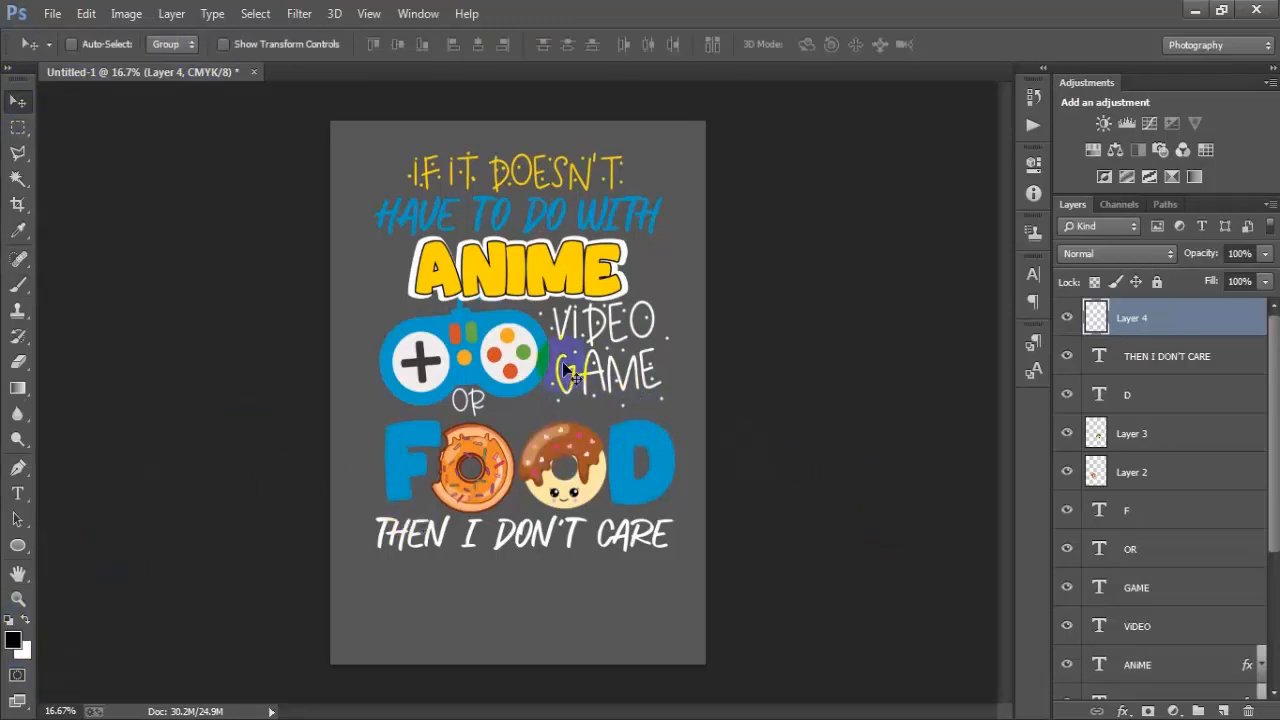
{"action": "scroll", "coordinate": [1143, 588], "scroll_direction": "down", "scroll_amount": 3}
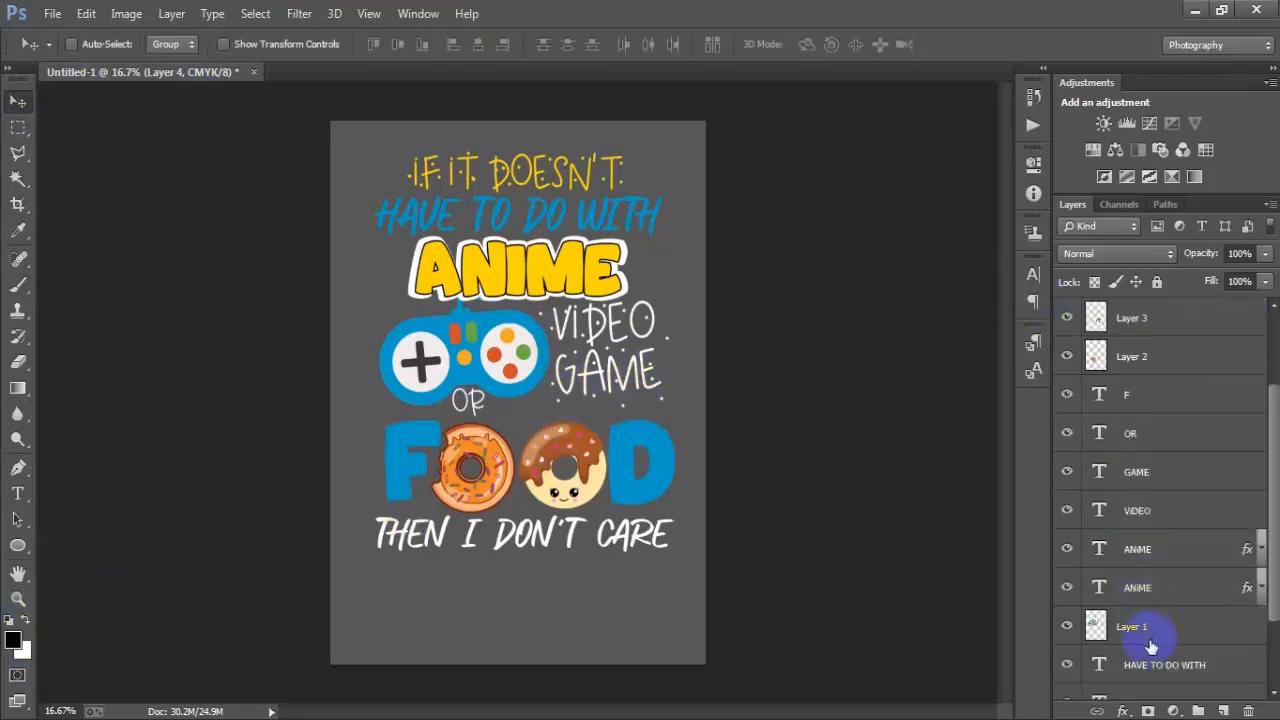
{"action": "scroll", "coordinate": [1150, 645], "scroll_direction": "down", "scroll_amount": 2}
{"action": "left_click", "coordinate": [1157, 606], "text": "shift"}
{"action": "scroll", "coordinate": [1170, 560], "scroll_direction": "up", "scroll_amount": 4}
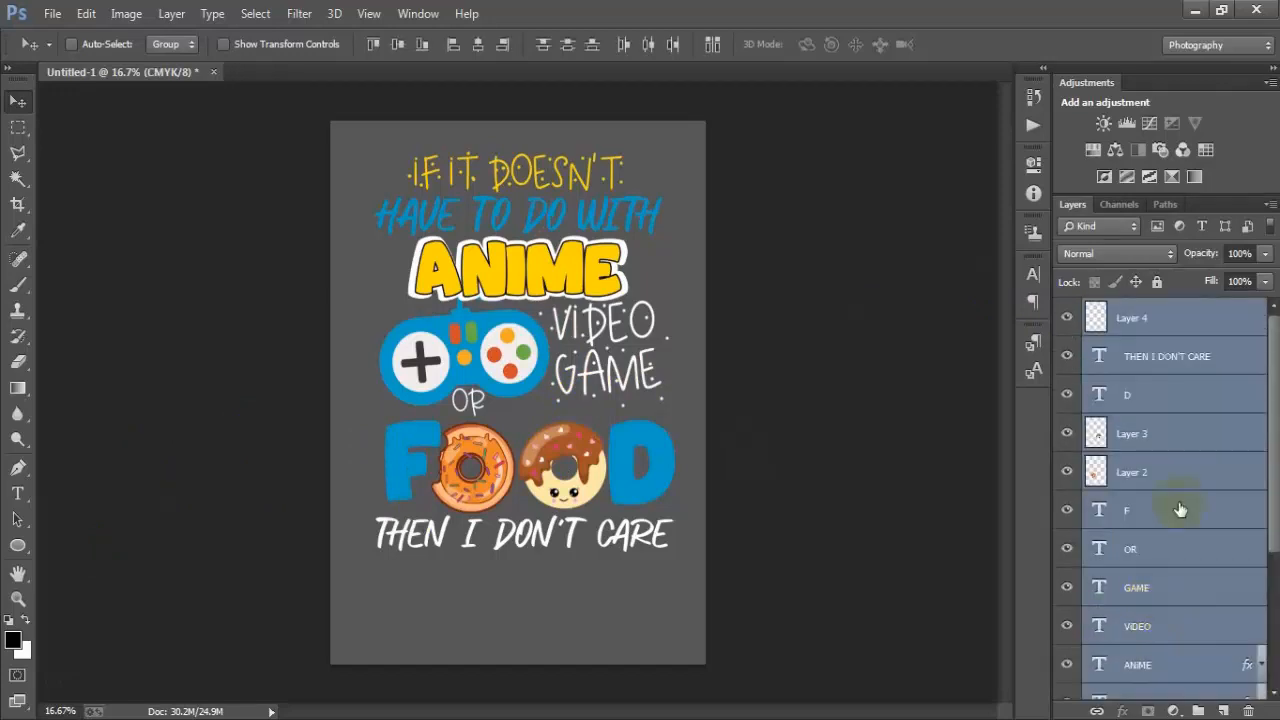
{"action": "key", "text": "ctrl+g"}
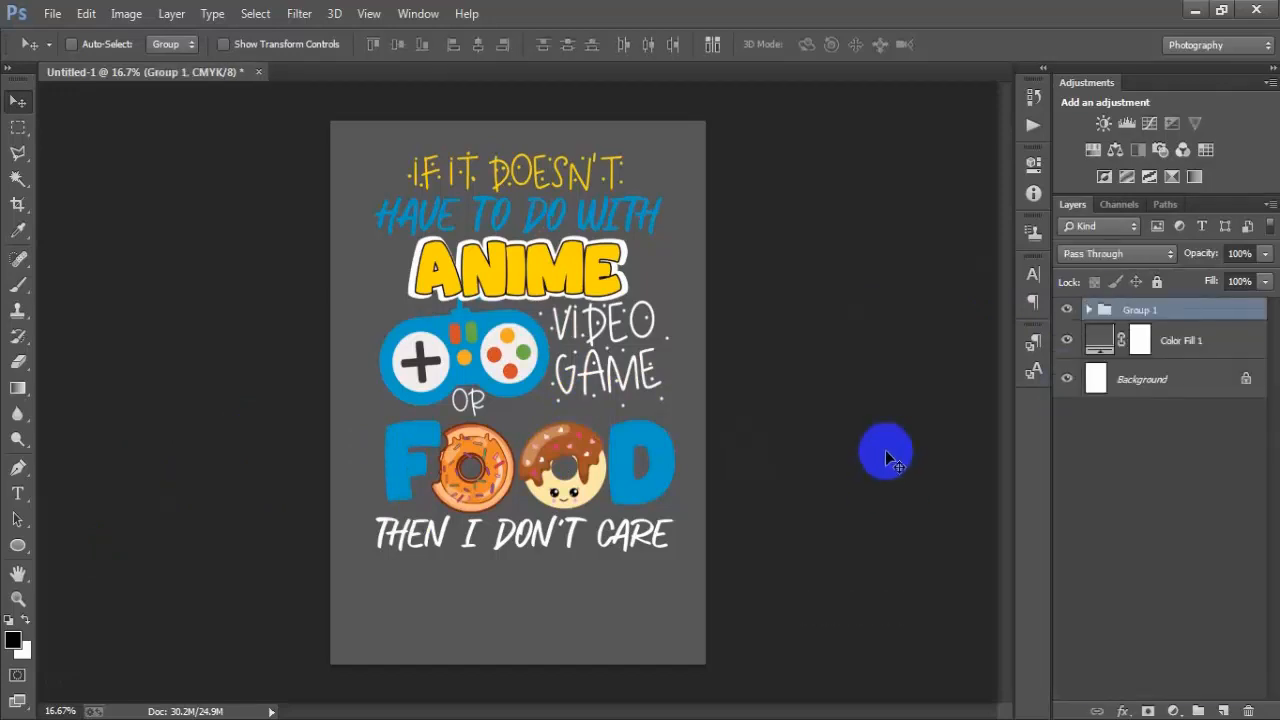
- Move the grouped design slightly down and scale it proportionally to about 120.5% so it nearly fills the poster's width
{"action": "left_click_drag", "start_coordinate": [547, 427], "coordinate": [545, 441]}
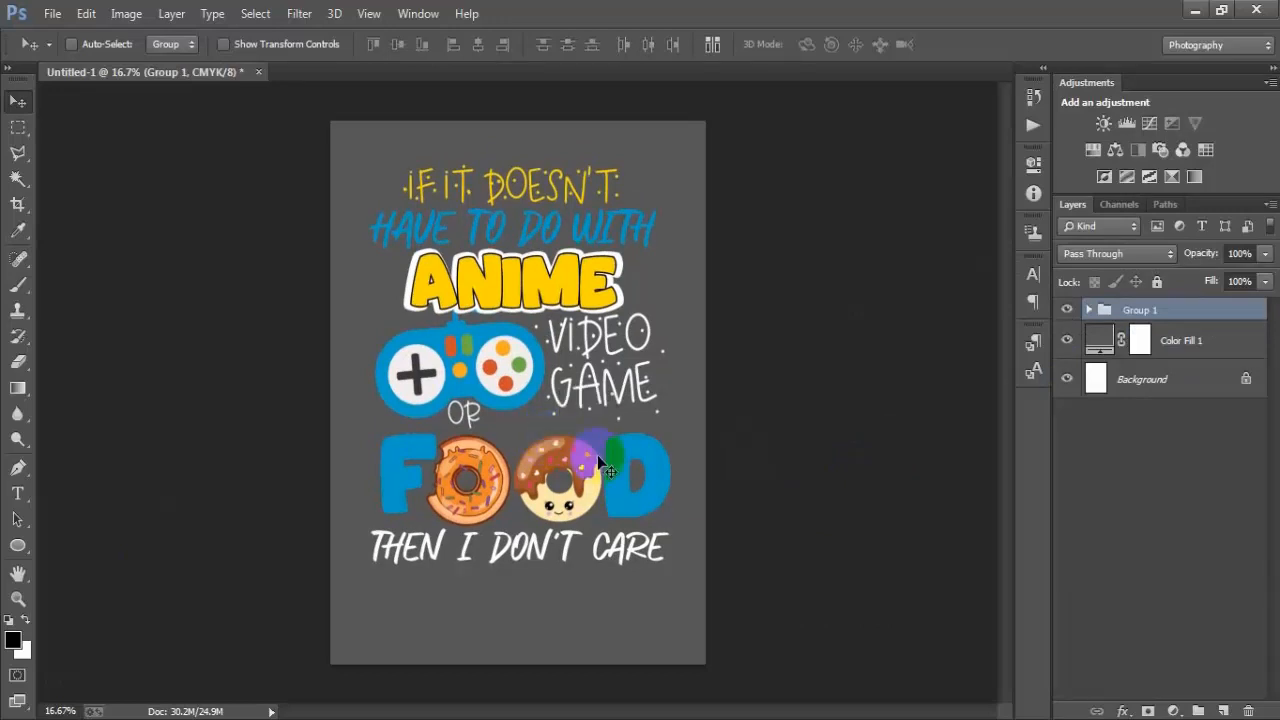
{"action": "key", "text": "ctrl+t"}
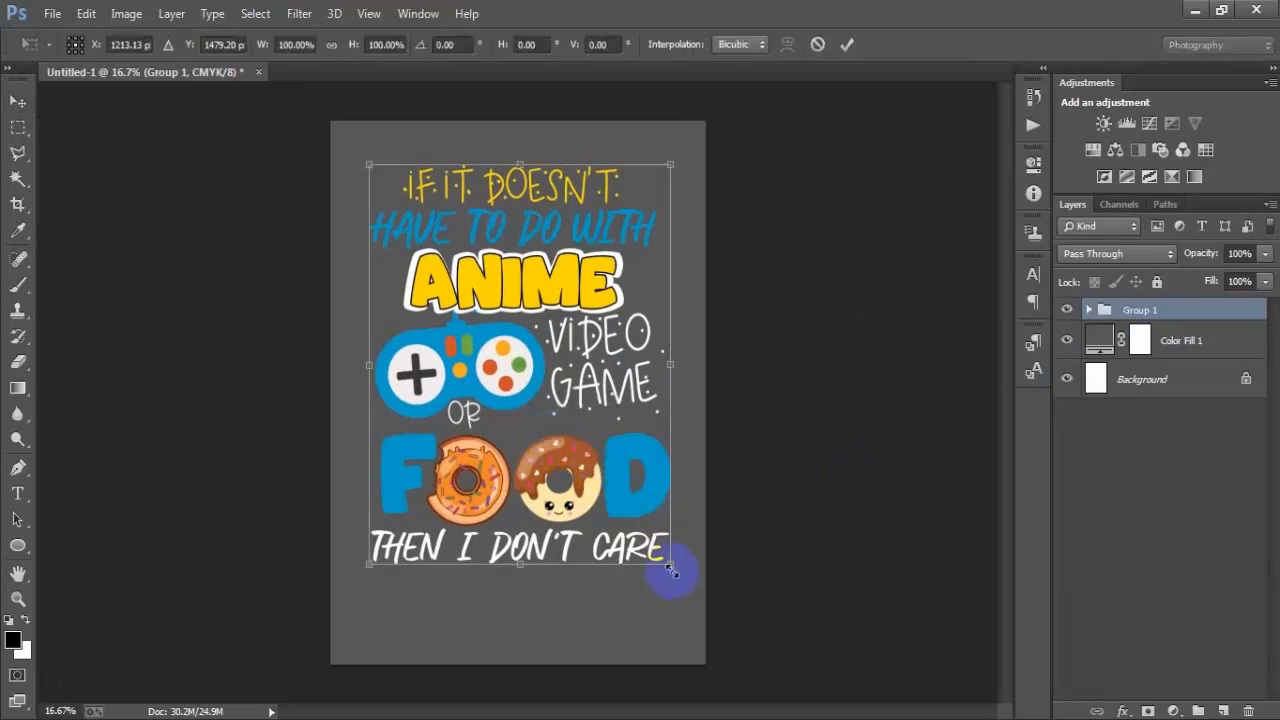
{"action": "left_click_drag", "start_coordinate": [670, 568], "coordinate": [697, 620]}
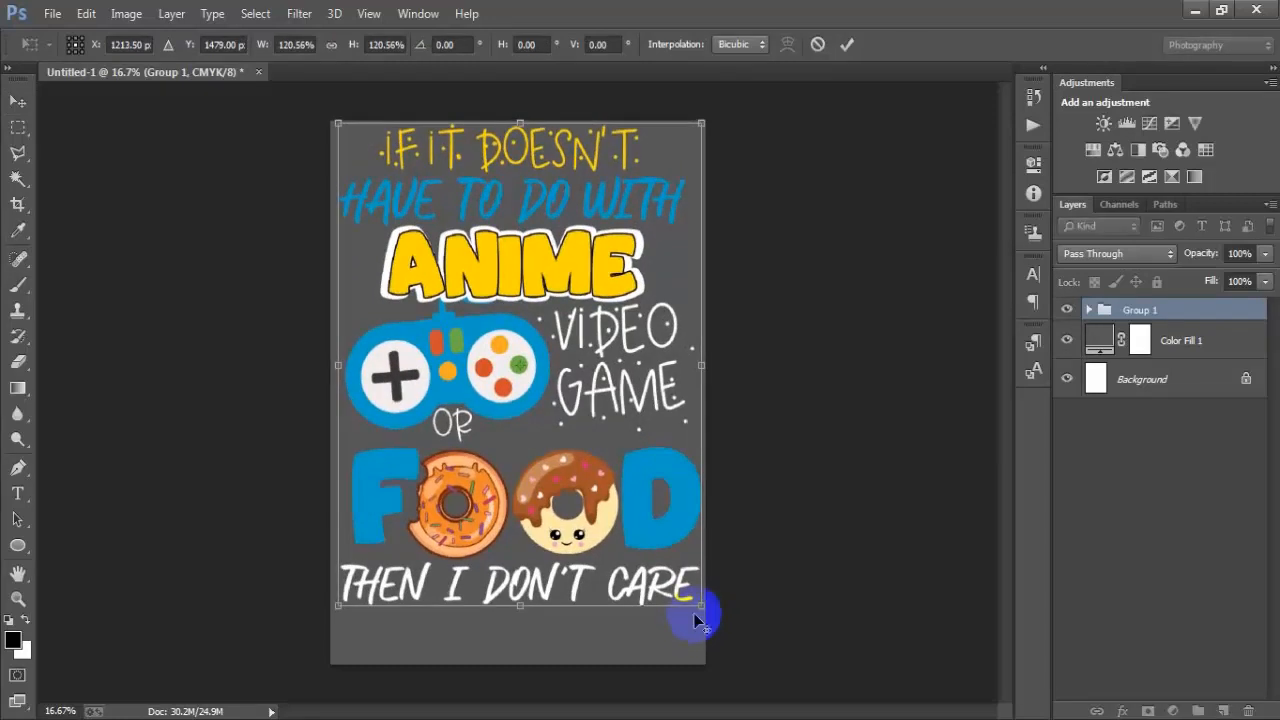
{"action": "left_click", "coordinate": [846, 44]}
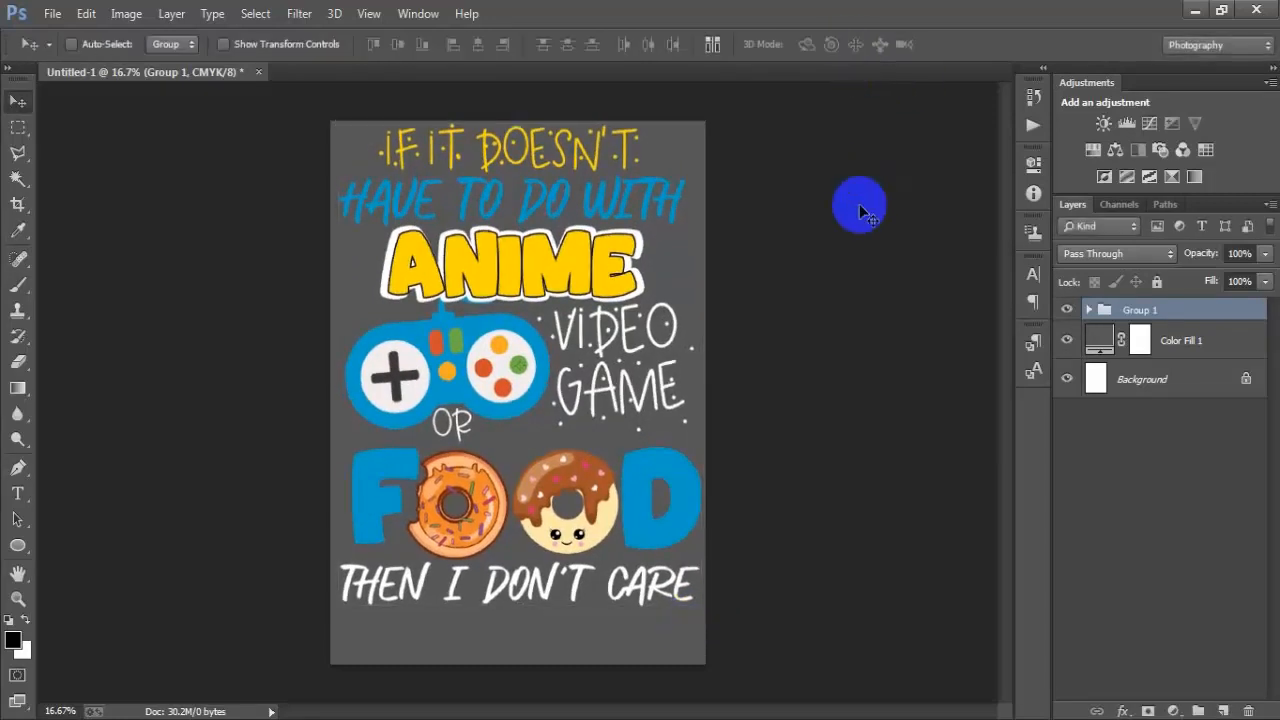
- Nudge the enlarged group down to leave a margin above "IF IT DOESN'T"
{"action": "key", "text": "shift+Down"}
{"action": "key", "text": "shift+Down"}
{"action": "key", "text": "shift+Down"}
{"action": "key", "text": "shift+Down"}
{"action": "key", "text": "shift+Down"}
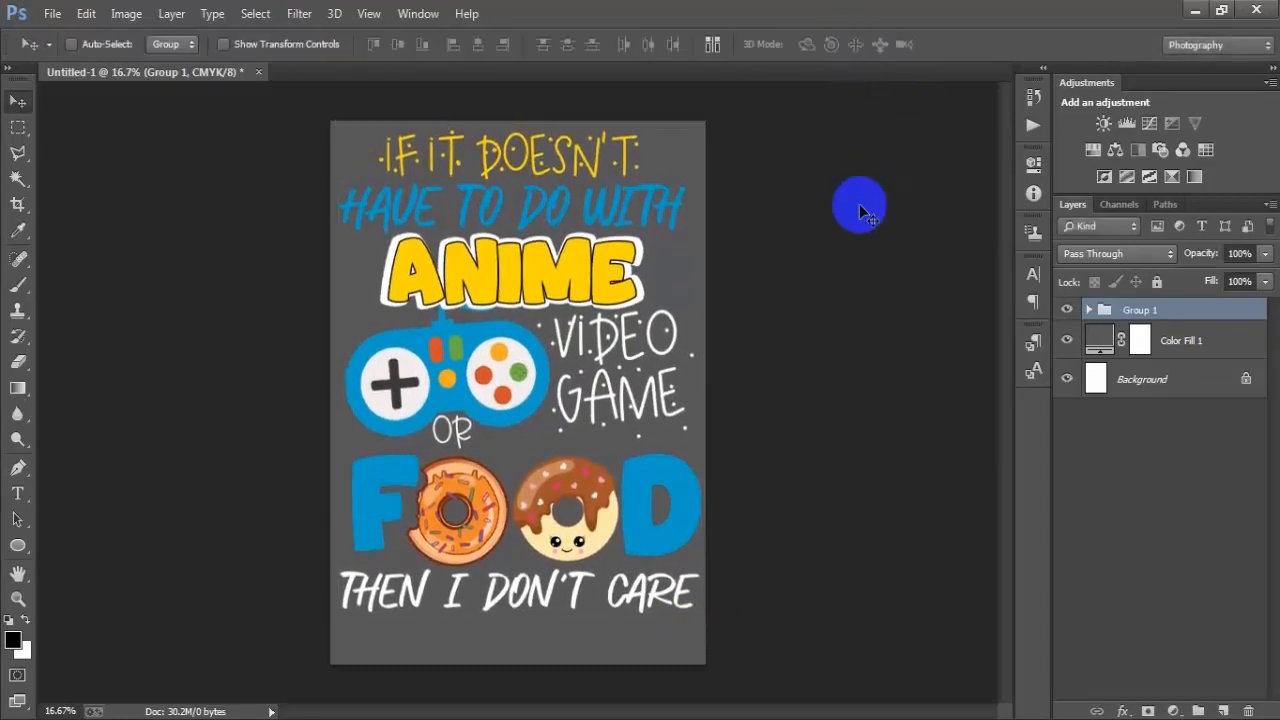
{"action": "key", "text": "shift+Down"}
{"action": "key", "text": "shift+Down"}
{"action": "key", "text": "shift+Down"}
{"action": "key", "text": "shift+Down"}
{"action": "key", "text": "shift+Down"}
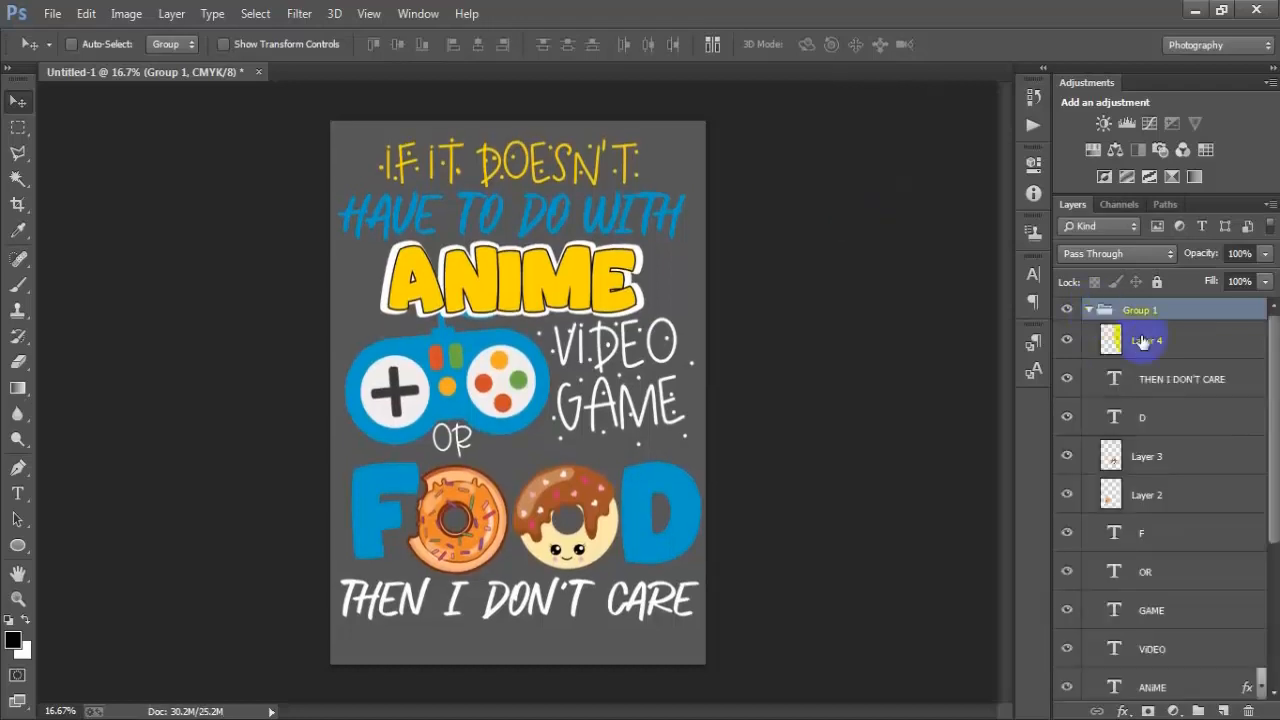
- Select the F, D and both donut layers inside Group 1 and nudge the "FOOD" lettering up slightly
{"action": "left_click", "coordinate": [1089, 310]}
{"action": "left_click", "coordinate": [1152, 425]}
{"action": "left_click", "coordinate": [1161, 533], "text": "shift"}
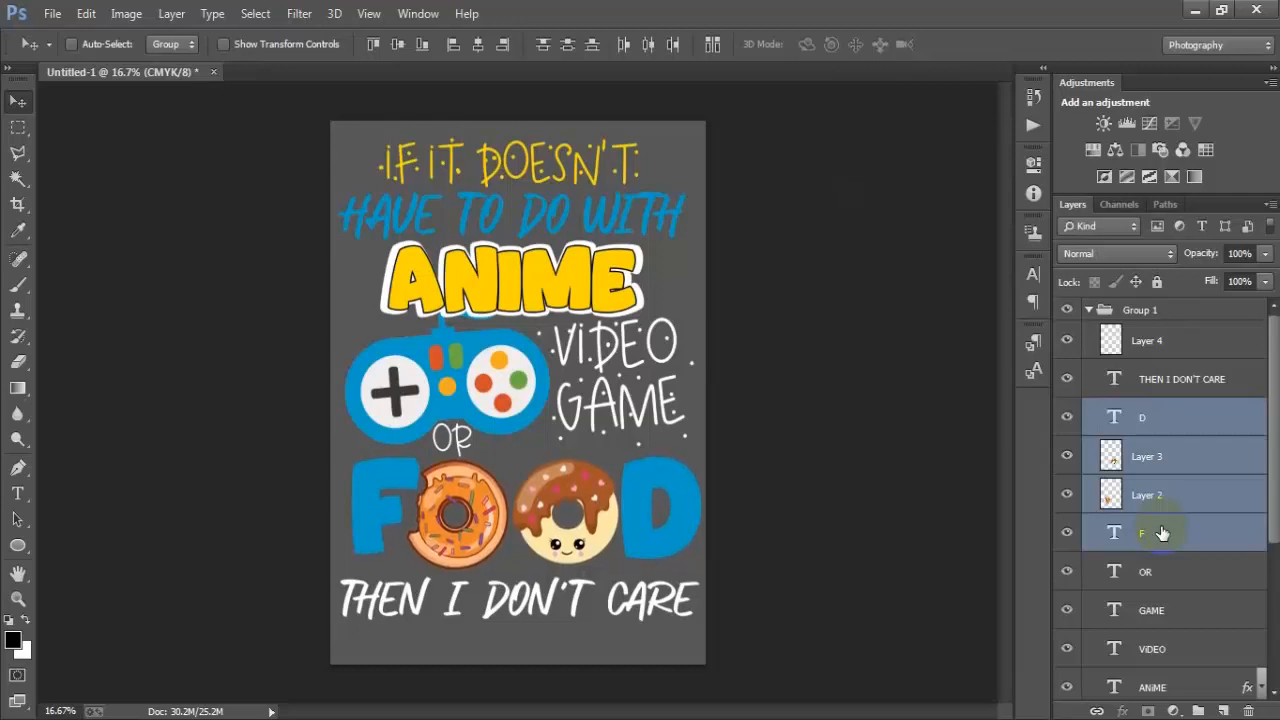
- Nudge the "THEN I DON'T CARE" text up closer to the "FOOD" lettering
{"action": "left_click", "coordinate": [1191, 390]}
{"action": "key", "text": "shift+Up"}
{"action": "key", "text": "shift+Up"}
{"action": "key", "text": "shift+Up"}
{"action": "key", "text": "shift+Up"}
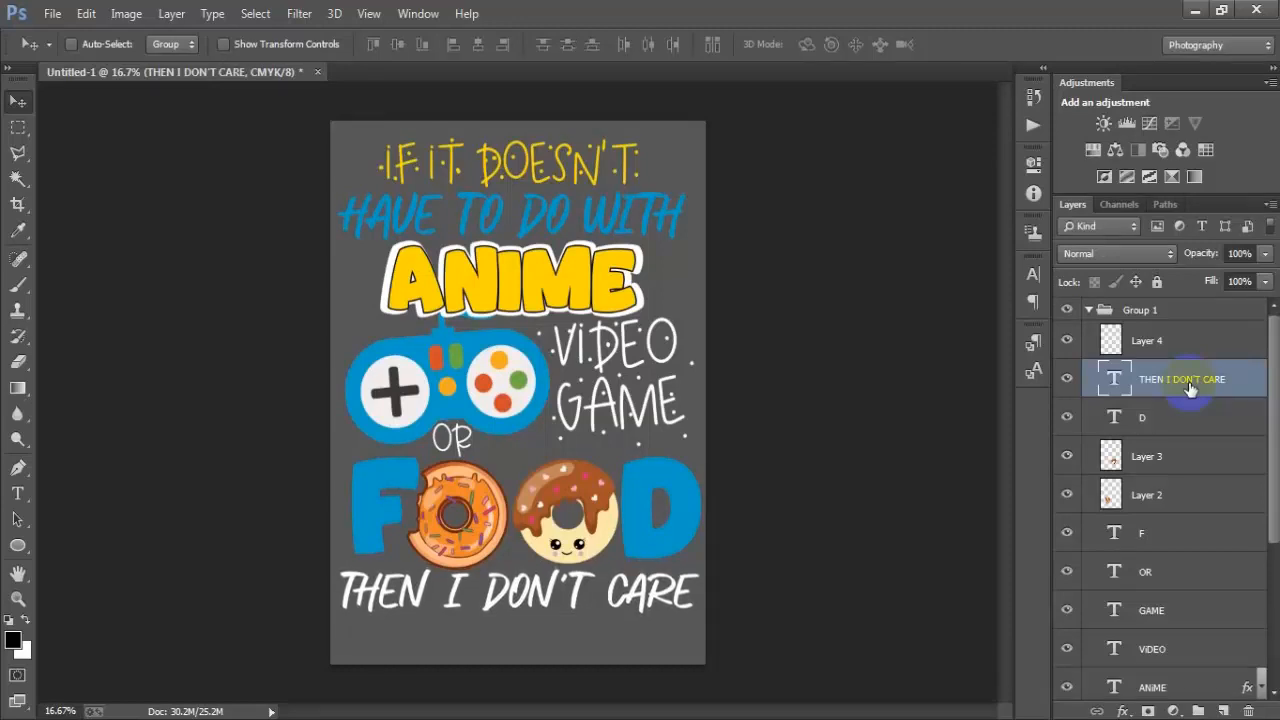
{"action": "key", "text": "shift+Up"}
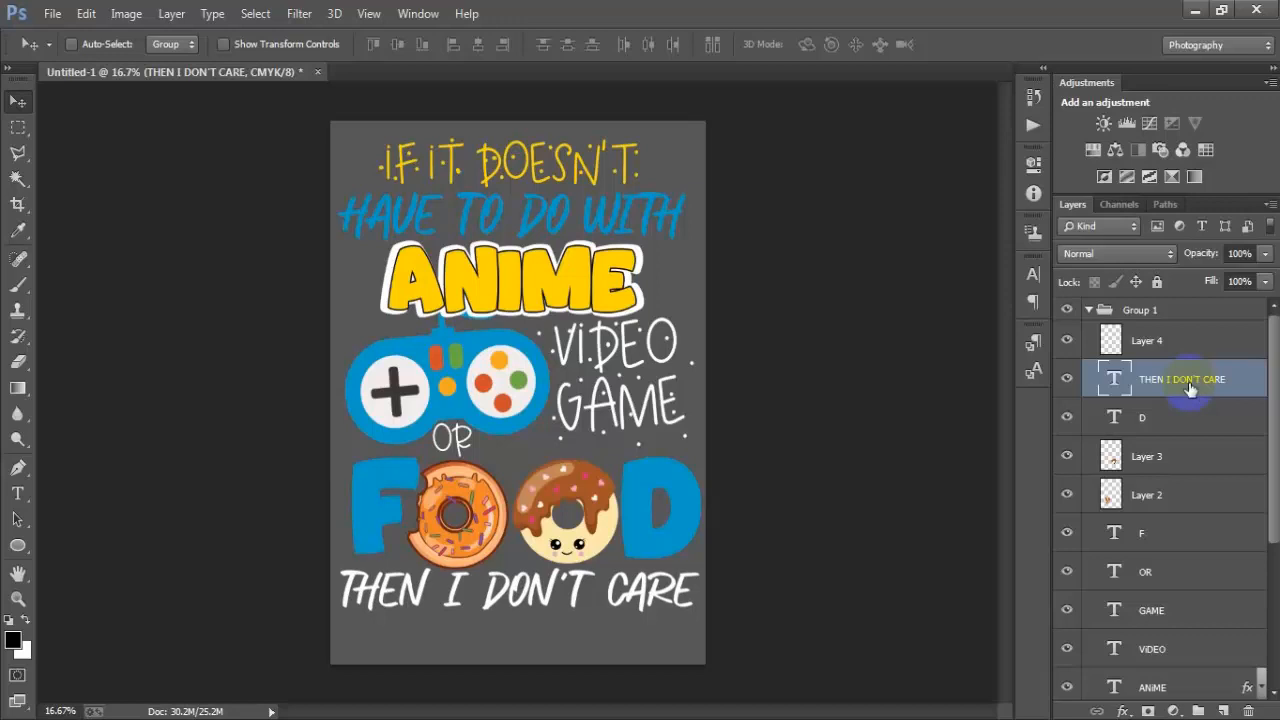
{"action": "key", "text": "shift+Down"}
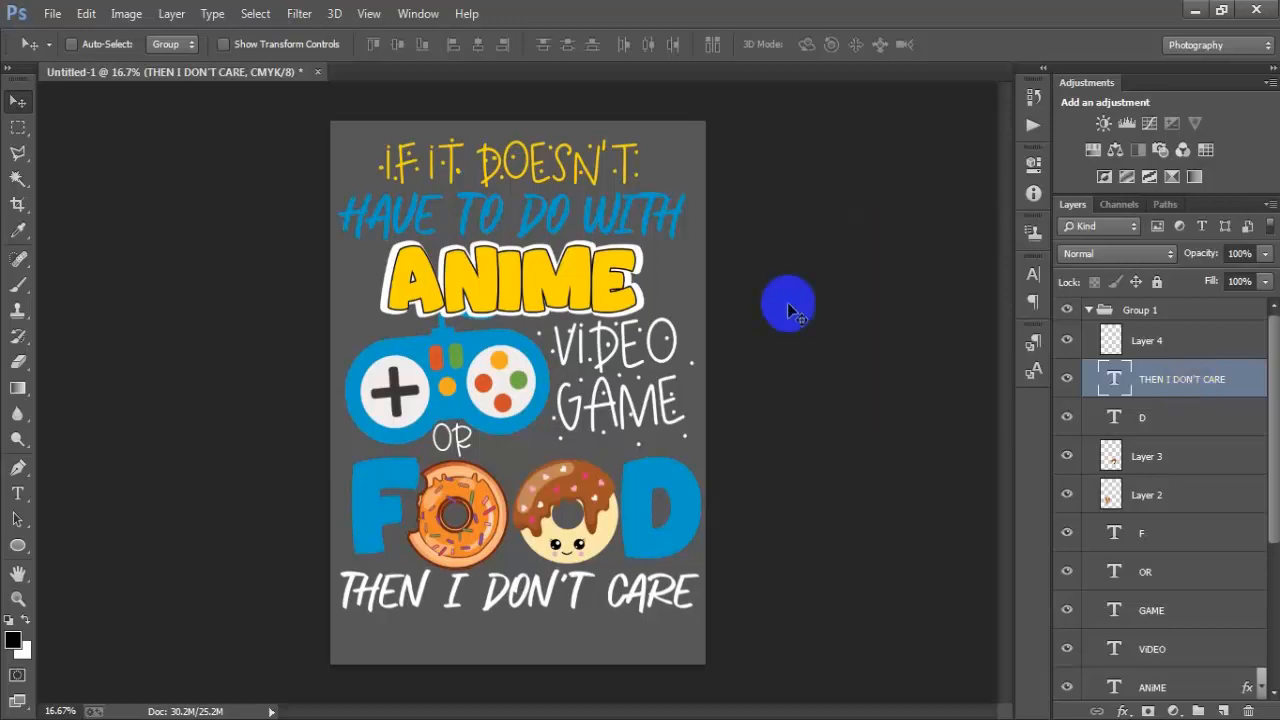
- Apply Faux Bold to the "OR" text and collapse Group 1
{"action": "left_click", "coordinate": [1165, 573]}
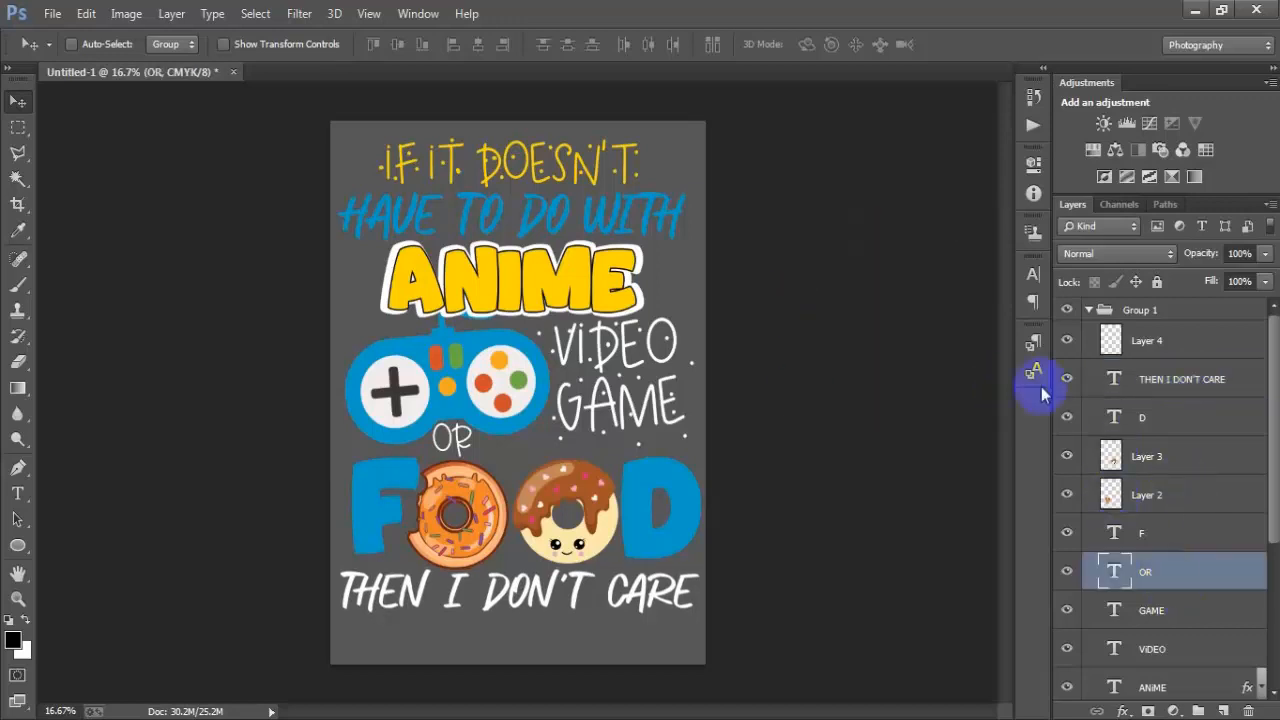
{"action": "left_click", "coordinate": [1033, 274]}
{"action": "left_click", "coordinate": [832, 416]}
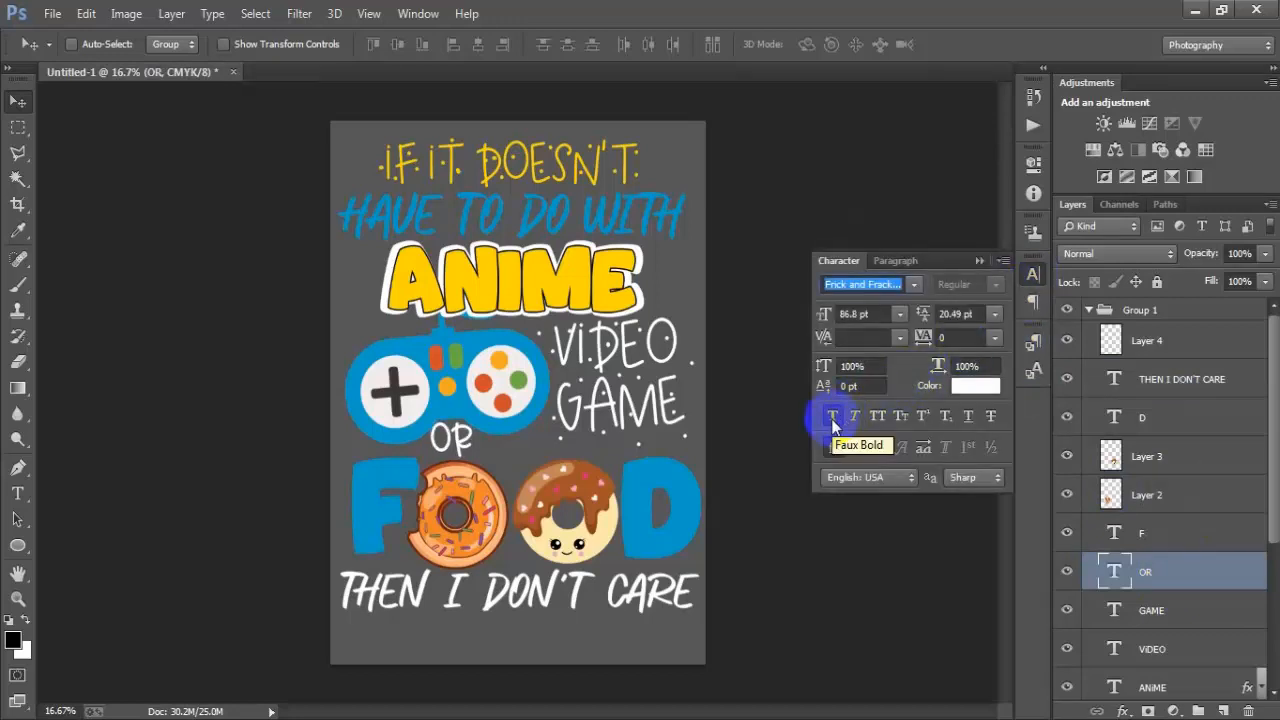
{"action": "left_click", "coordinate": [979, 262]}
{"action": "left_click", "coordinate": [1089, 310]}
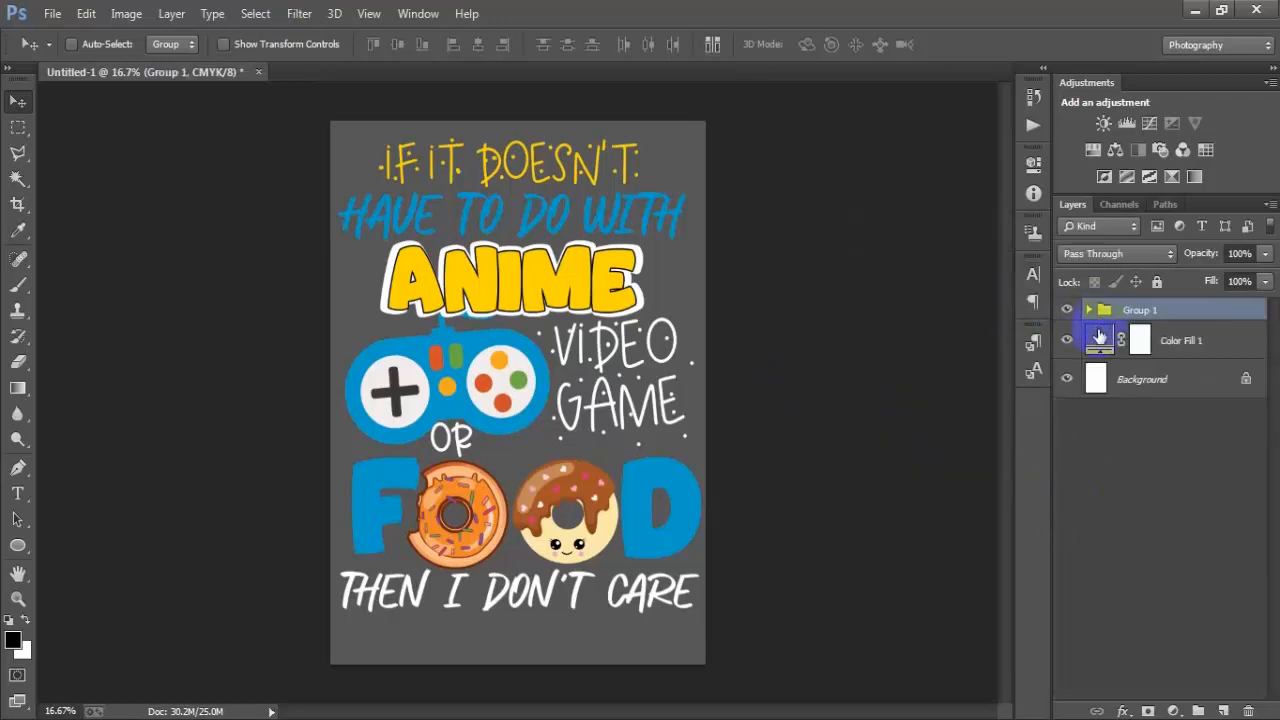
- Change the Color Fill 1 background colour to black (000000)
{"action": "double_click", "coordinate": [1100, 337]}
{"action": "left_click_drag", "start_coordinate": [820, 277], "coordinate": [559, 418]}
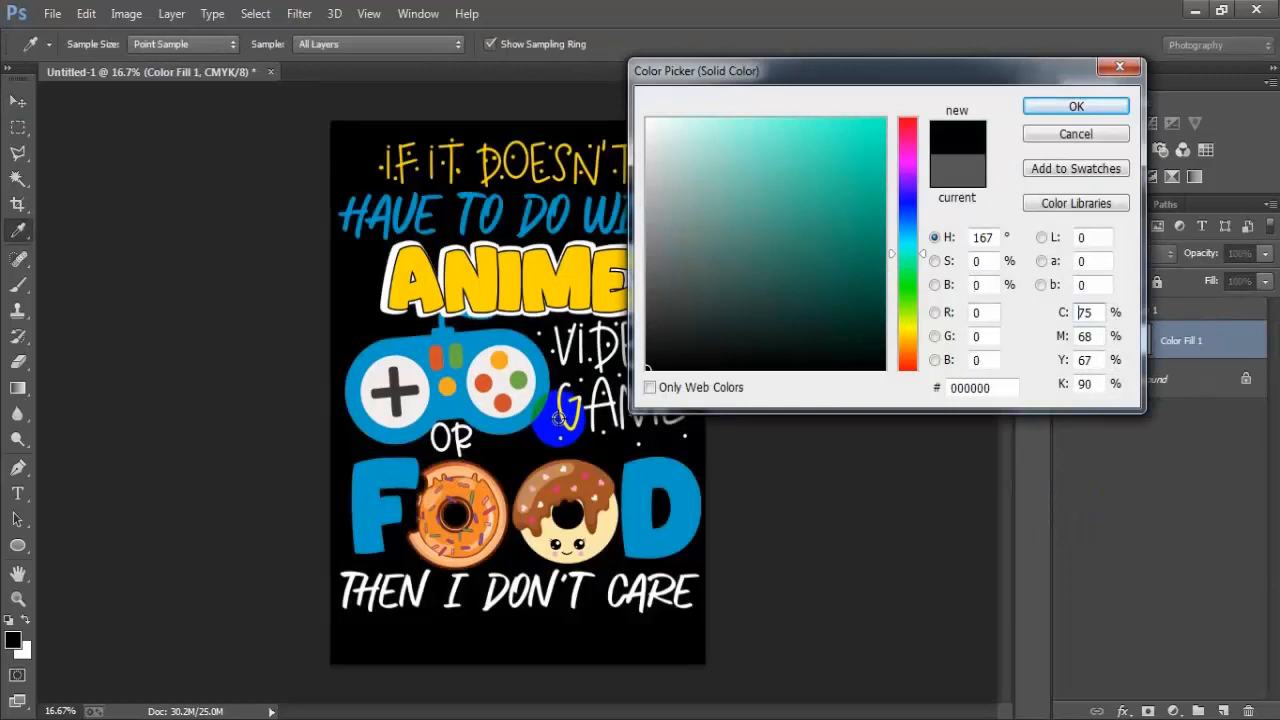
{"action": "left_click", "coordinate": [1076, 107]}
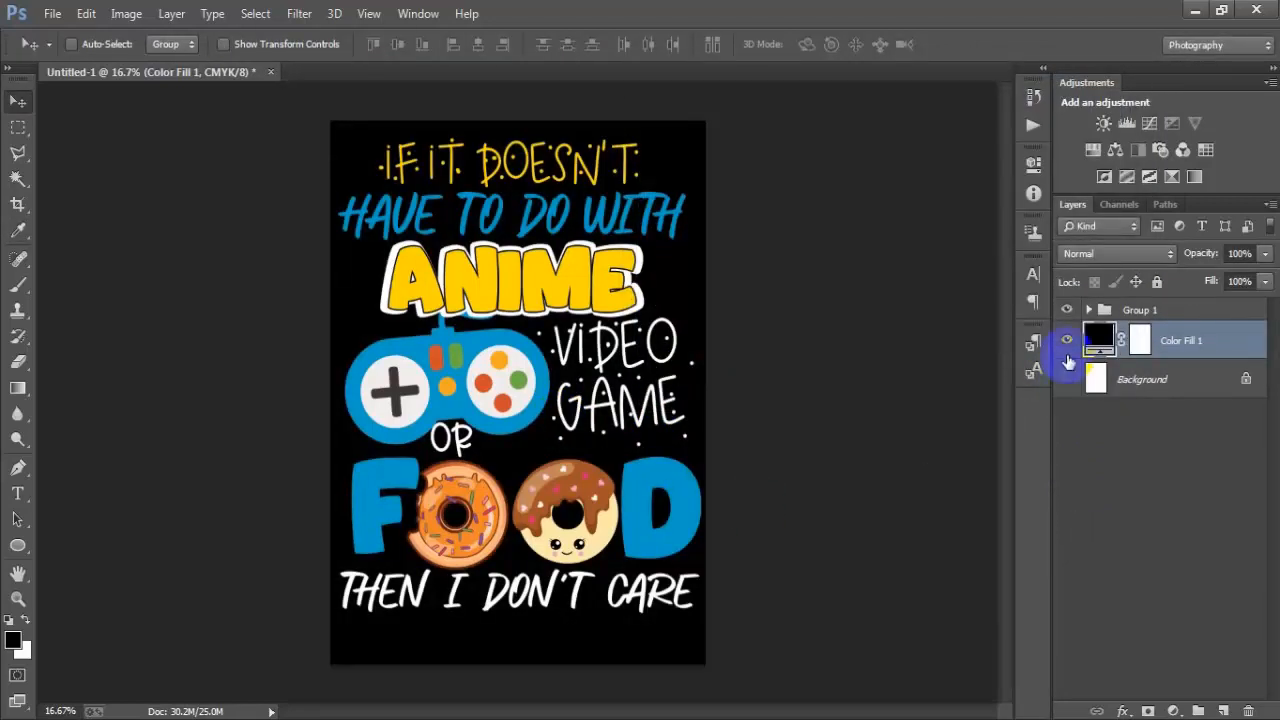
- Hide the Background and Color Fill 1 layers and preview the transparent artwork in Save for Web
{"action": "left_click_drag", "start_coordinate": [1068, 379], "coordinate": [1066, 340]}
{"action": "key", "text": "shift+ctrl+alt+s"}
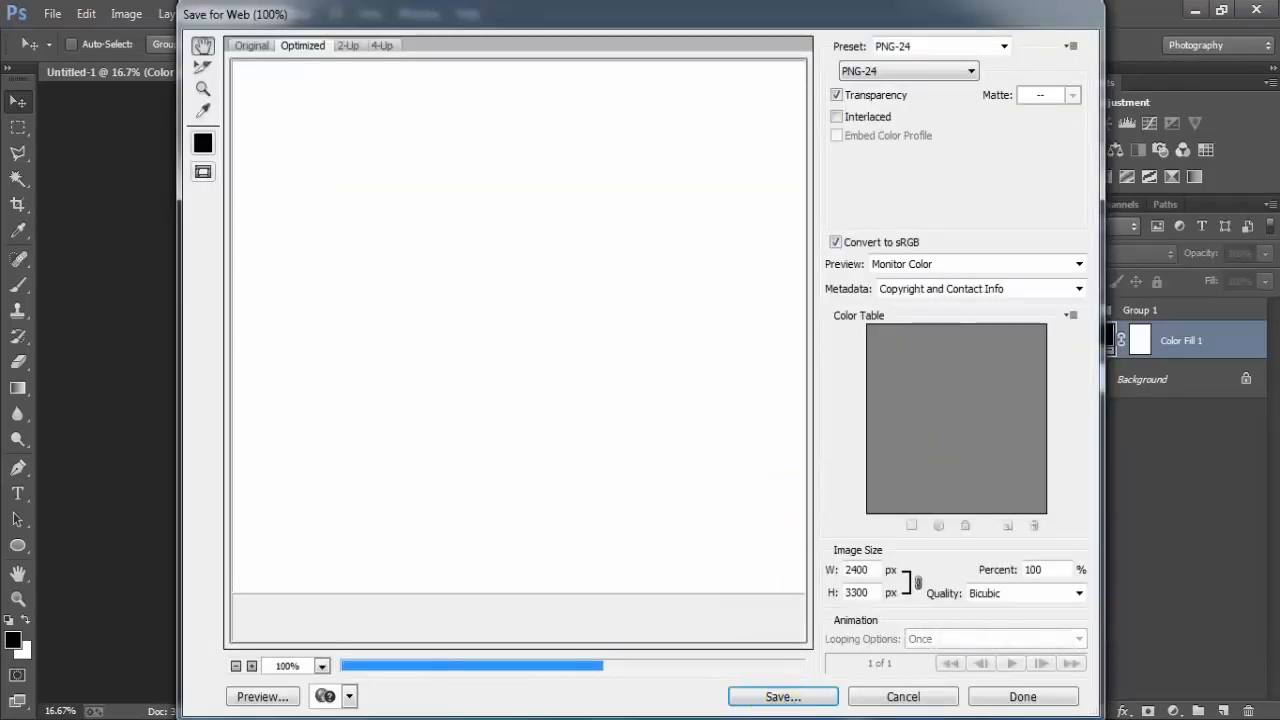
{"action": "left_click_drag", "start_coordinate": [757, 580], "coordinate": [514, 397]}
{"action": "left_click_drag", "start_coordinate": [620, 482], "coordinate": [509, 411]}
{"action": "left_click_drag", "start_coordinate": [605, 400], "coordinate": [542, 273]}
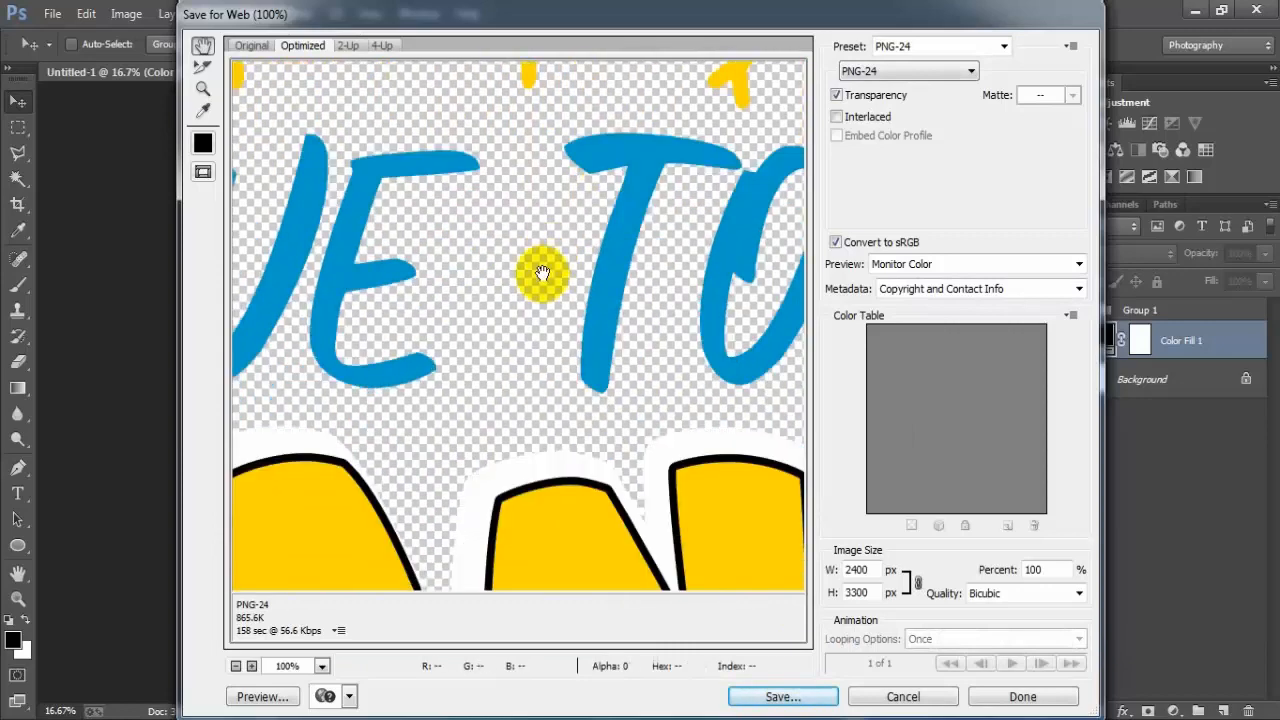
{"action": "left_click_drag", "start_coordinate": [598, 525], "coordinate": [517, 325]}
{"action": "left_click_drag", "start_coordinate": [580, 432], "coordinate": [480, 280]}
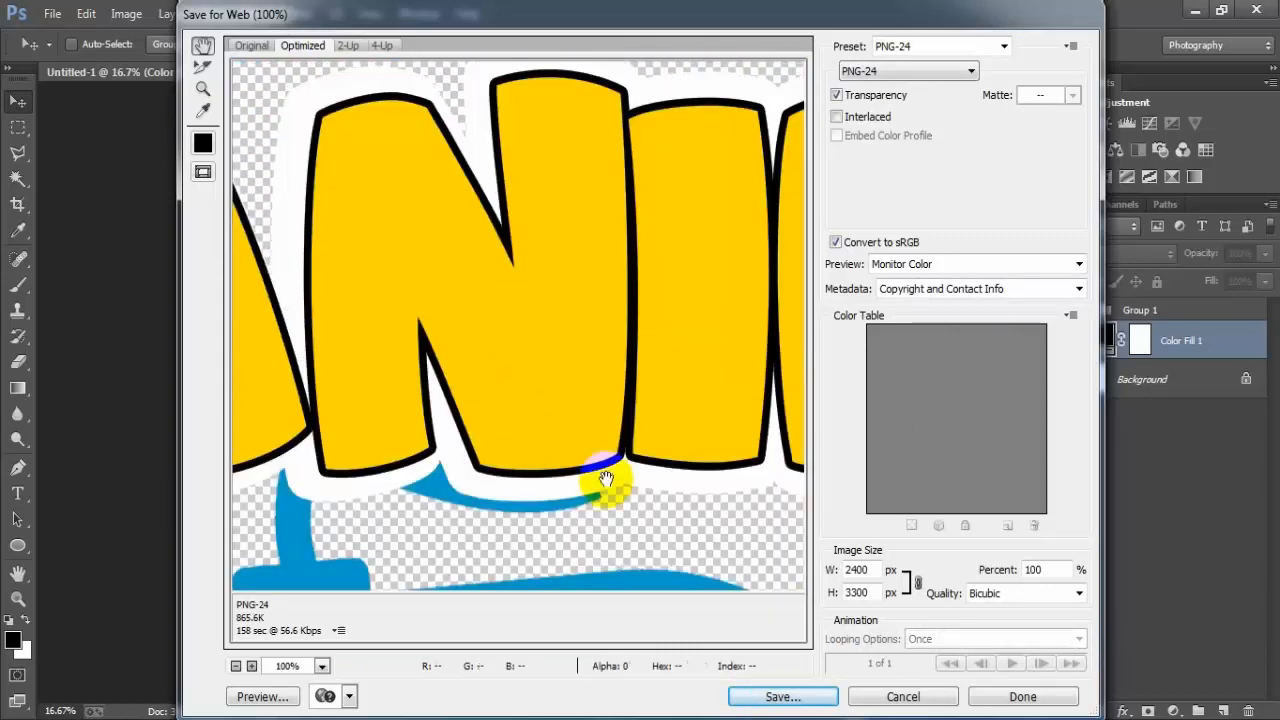
- Export the artwork as a PNG-24 with transparency at 2400 x 3300 px to the Desktop, named 1
{"action": "left_click", "coordinate": [895, 73]}
{"action": "left_click", "coordinate": [882, 120]}
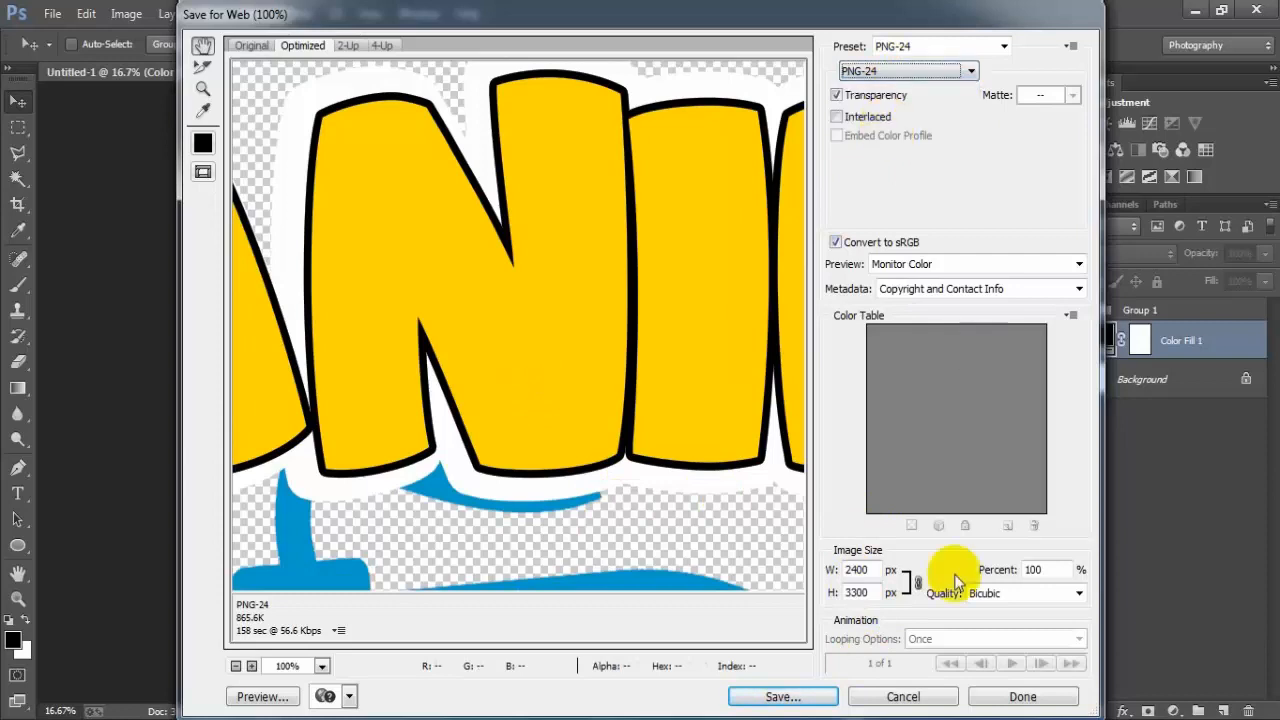
{"action": "left_click", "coordinate": [806, 699]}
{"action": "type", "text": "1"}
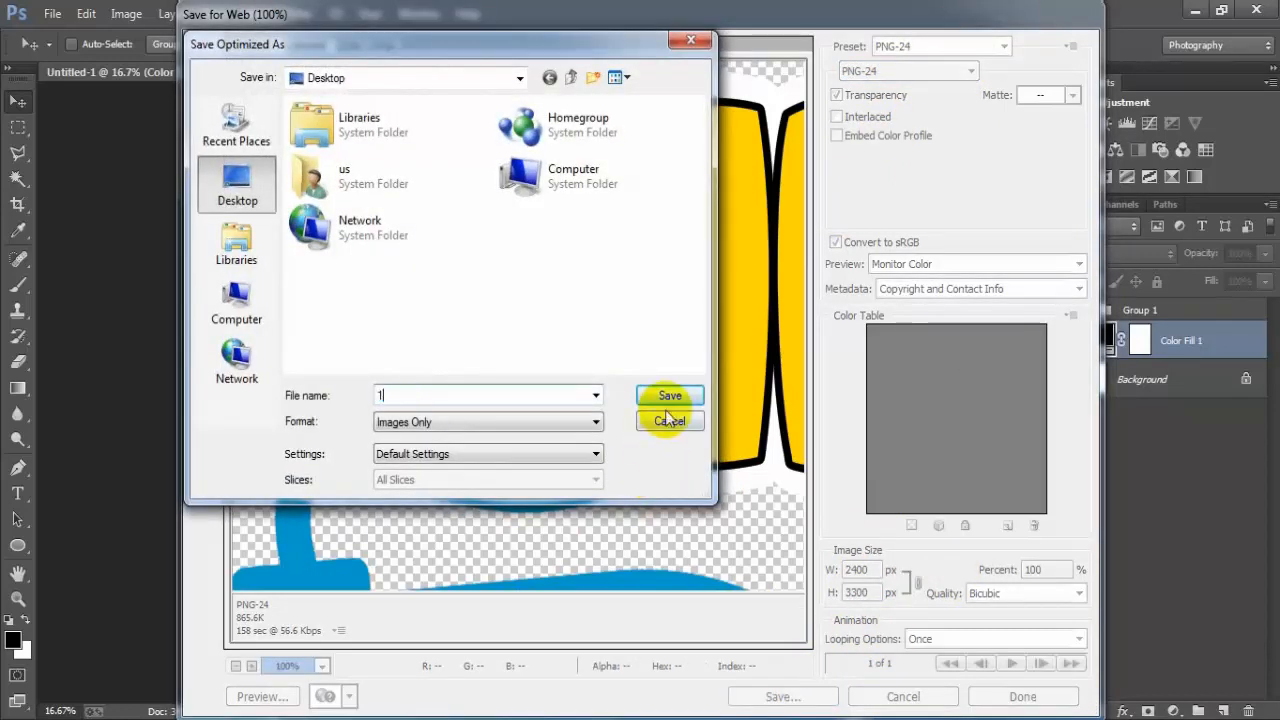
{"action": "left_click", "coordinate": [668, 398]}
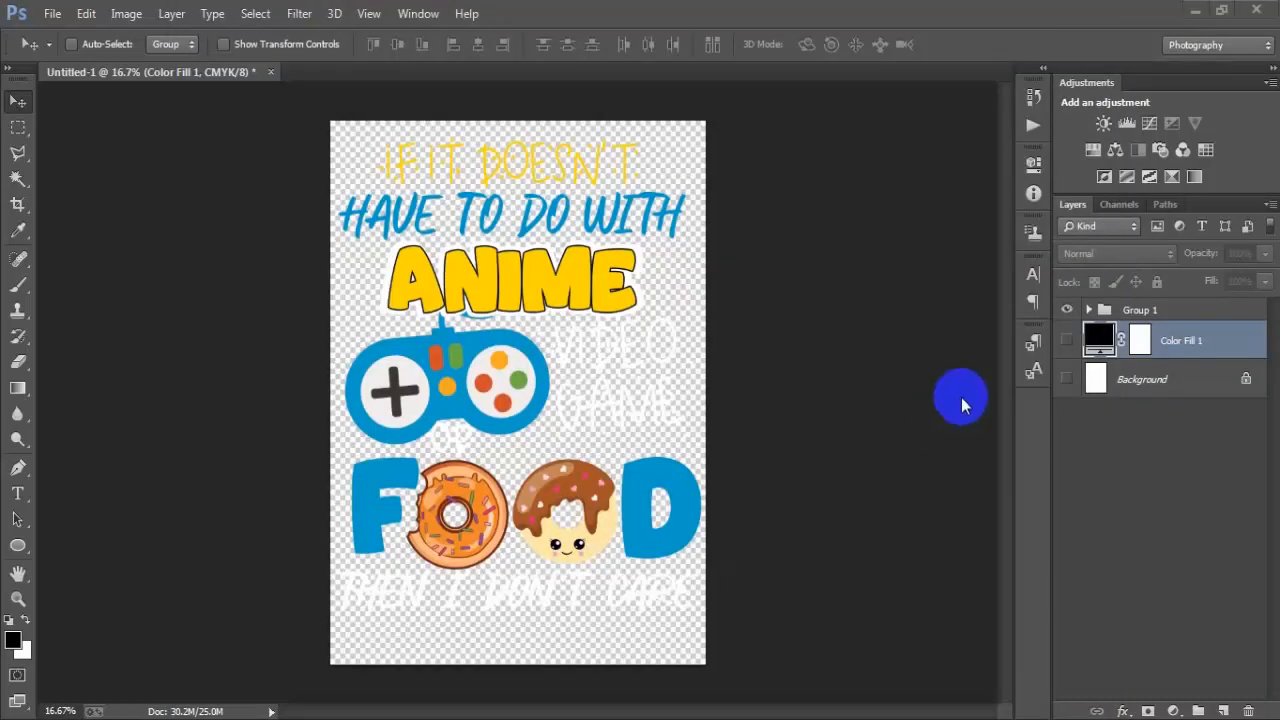
- Show the Background and Color Fill 1 layers again and change the fill colour to a very dark teal (001c1e)
{"action": "left_click", "coordinate": [1067, 379]}
{"action": "left_click", "coordinate": [1069, 341]}
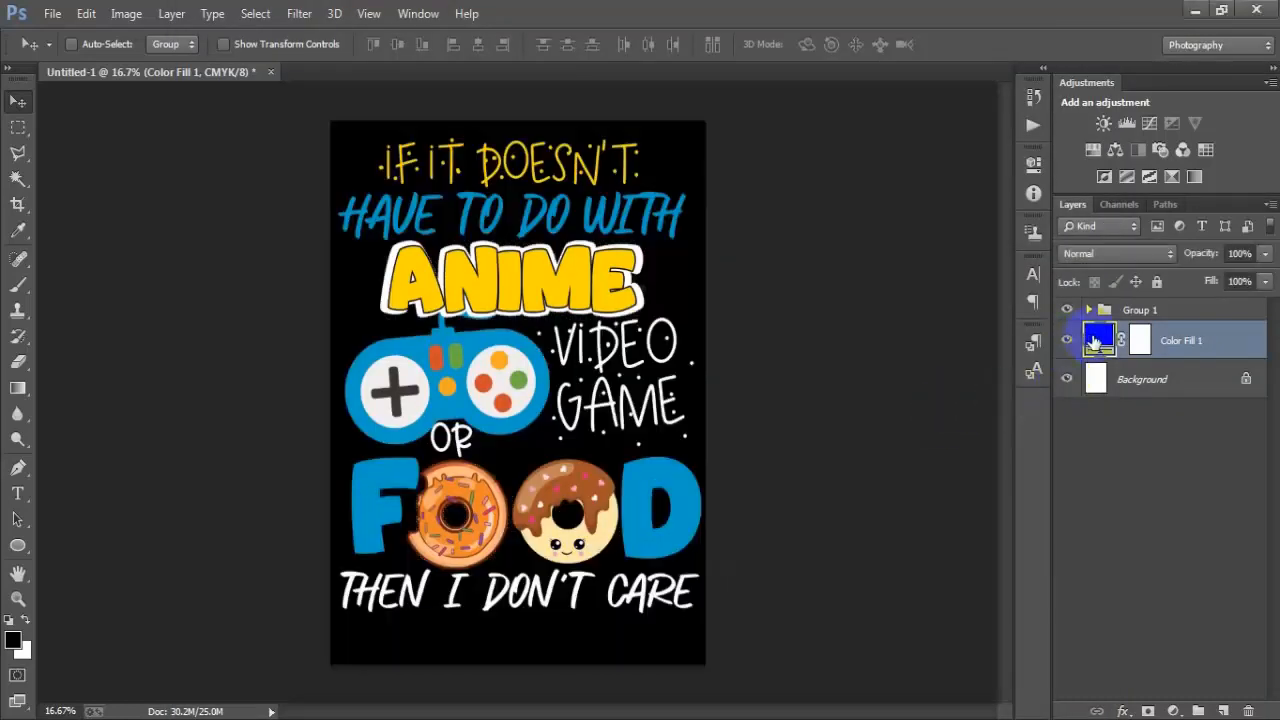
{"action": "double_click", "coordinate": [1099, 338]}
{"action": "mouse_move", "coordinate": [820, 262]}
{"action": "left_mouse_down"}
{"action": "mouse_move", "coordinate": [851, 180]}
{"action": "mouse_move", "coordinate": [855, 349]}
{"action": "mouse_move", "coordinate": [866, 323]}
{"action": "mouse_move", "coordinate": [886, 338]}
{"action": "left_mouse_up"}
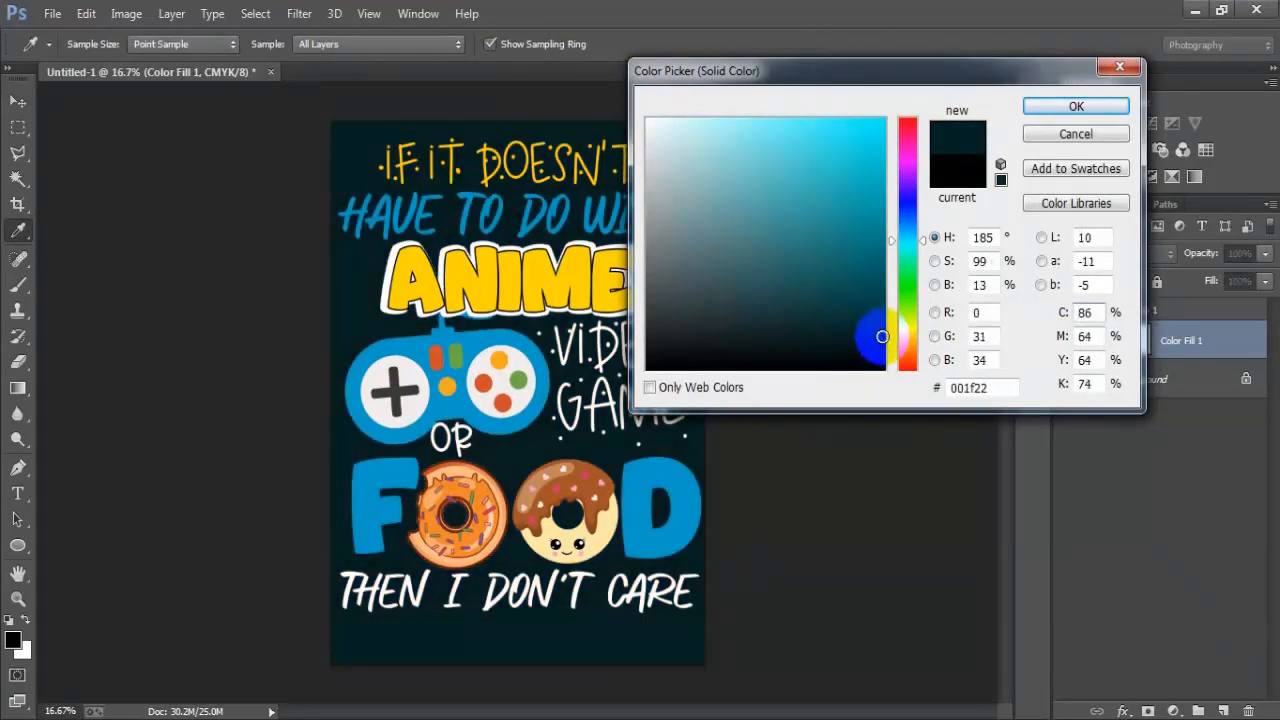
{"action": "double_click", "coordinate": [1000, 386]}
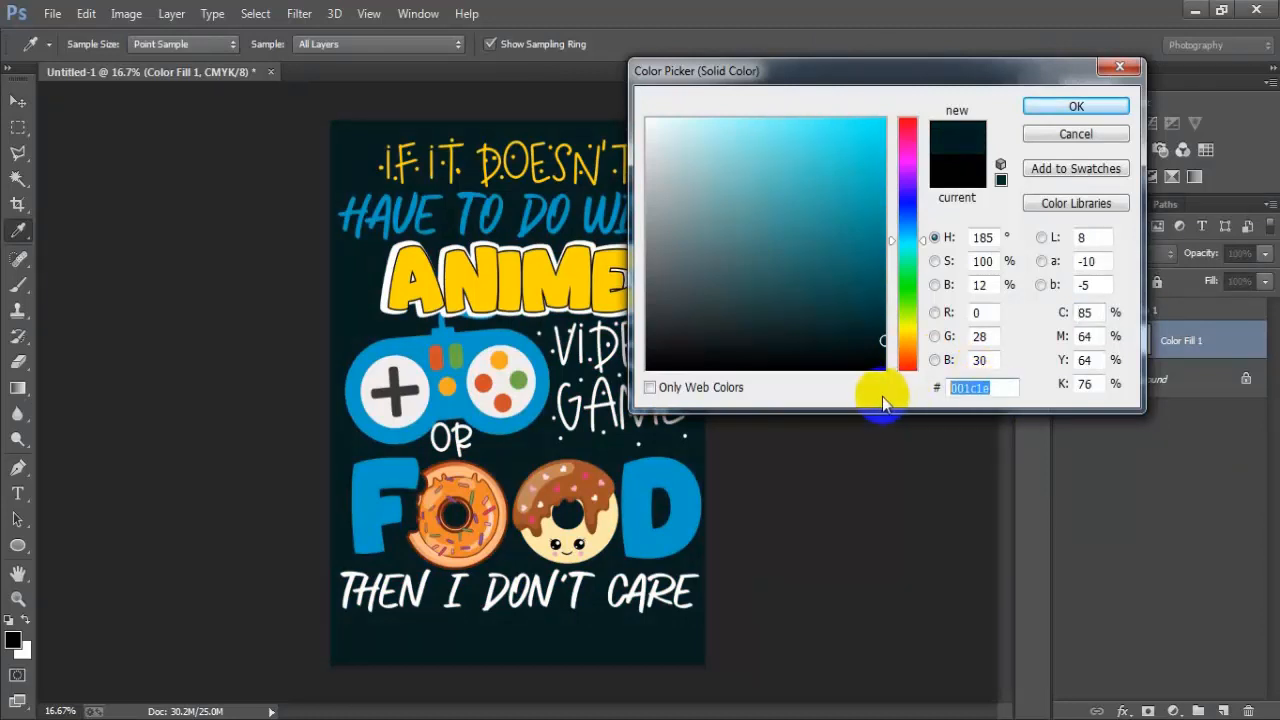
{"action": "left_click", "coordinate": [1095, 106]}
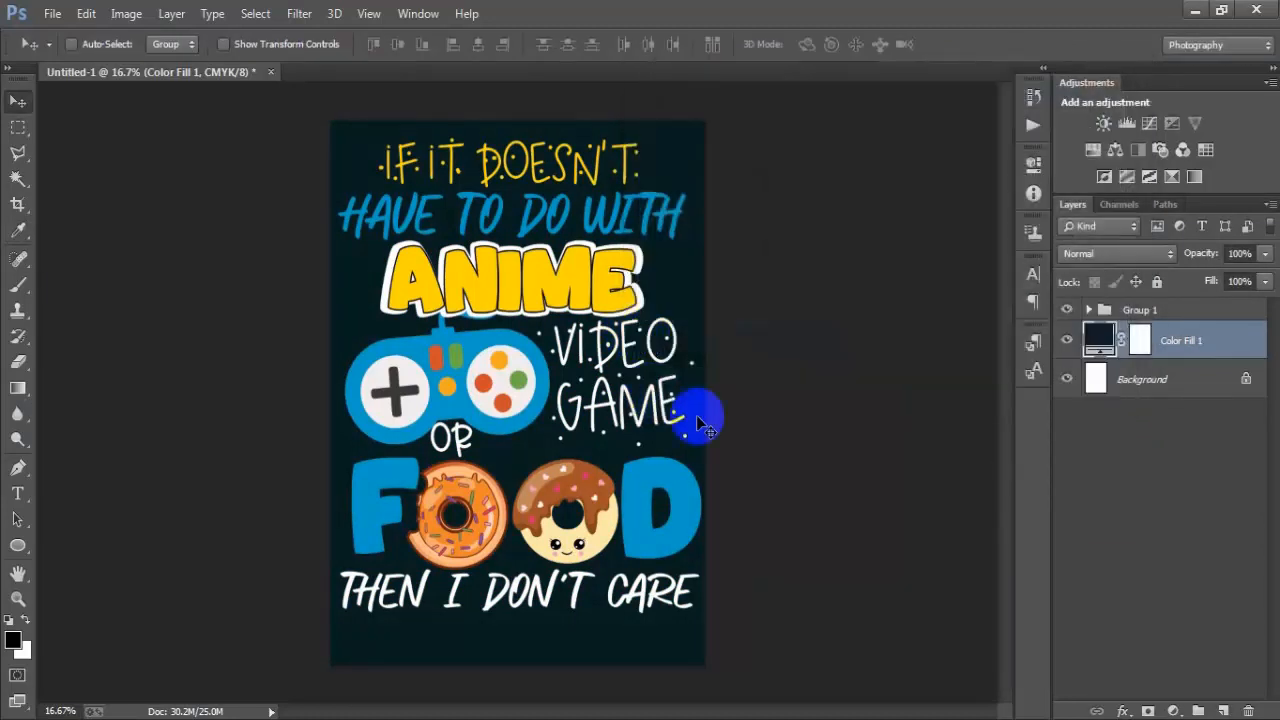